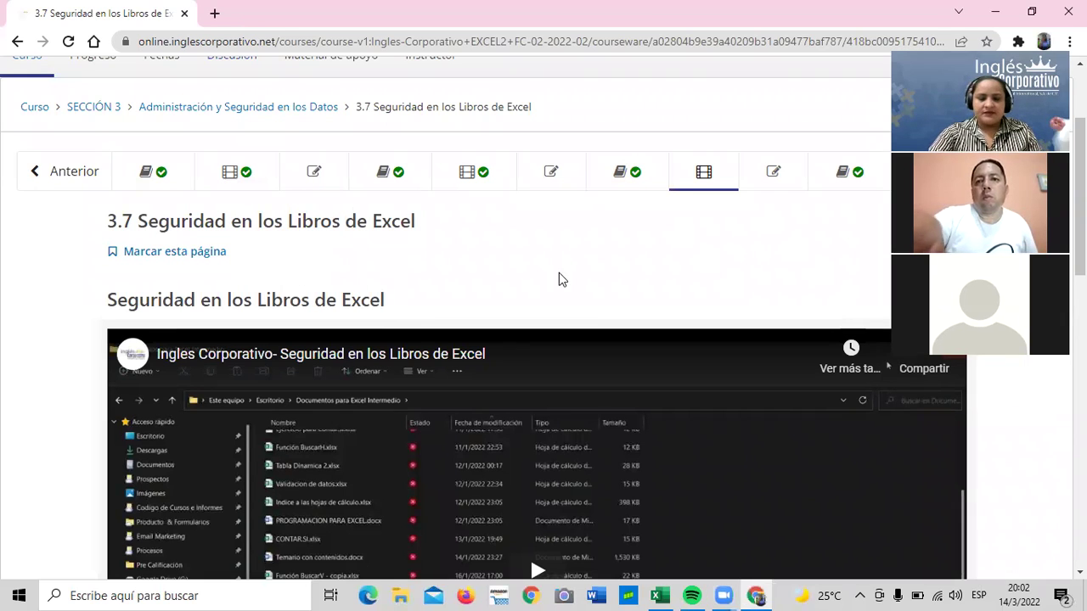
Return to lesson 3.6 Objetivo de la lección on protecting Excel workbooks and sheets
{"action": "left_click", "coordinate": [621, 173]}
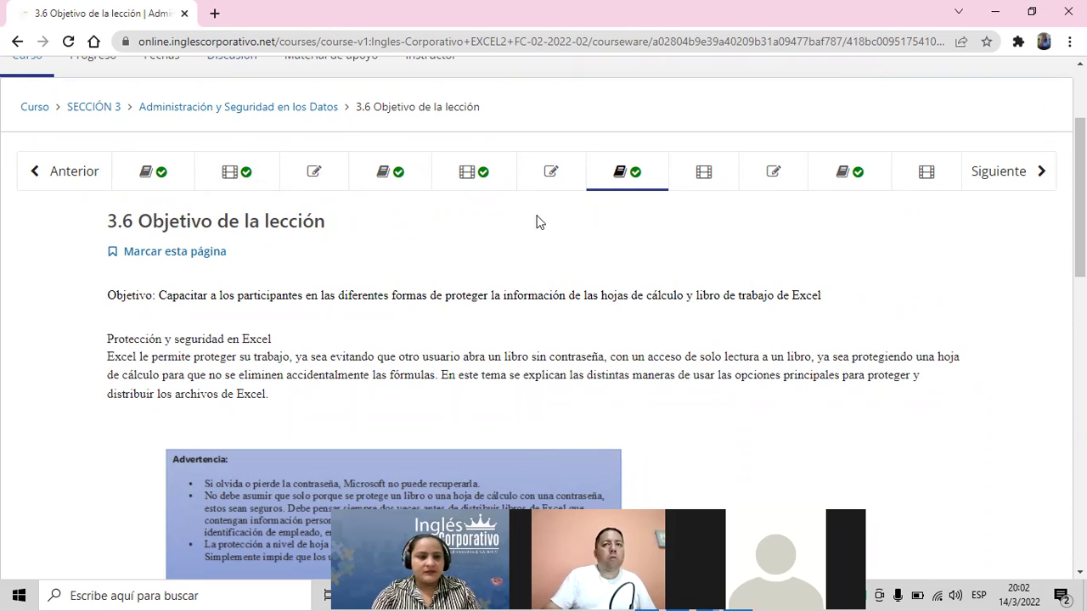
{"action": "scroll", "coordinate": [434, 382], "scroll_direction": "up", "scroll_amount": 2}
{"action": "scroll", "coordinate": [433, 382], "scroll_direction": "down", "scroll_amount": 2}
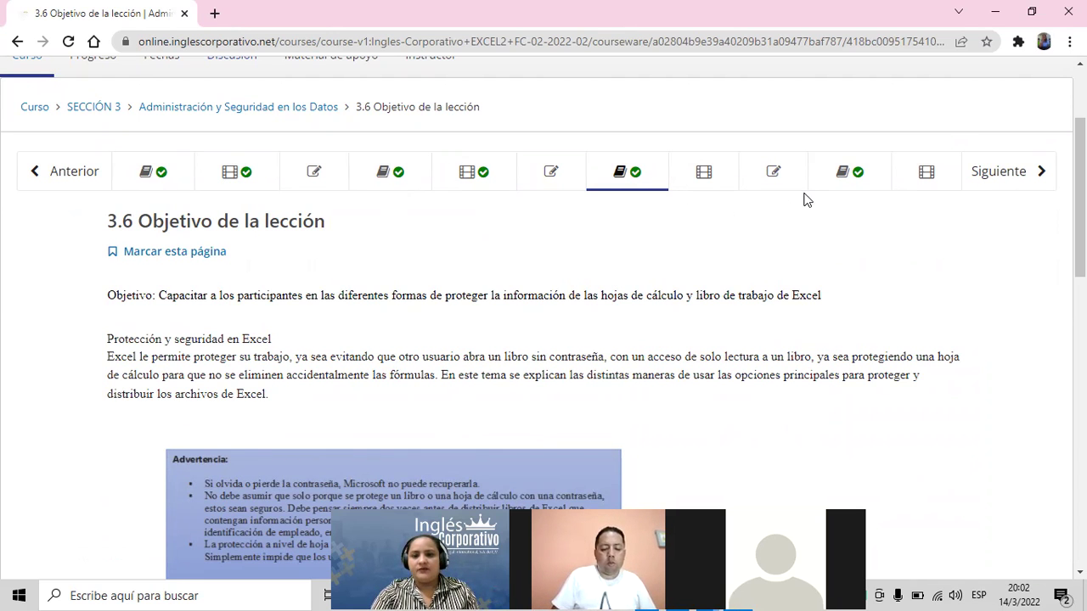
{"action": "left_click", "coordinate": [841, 174]}
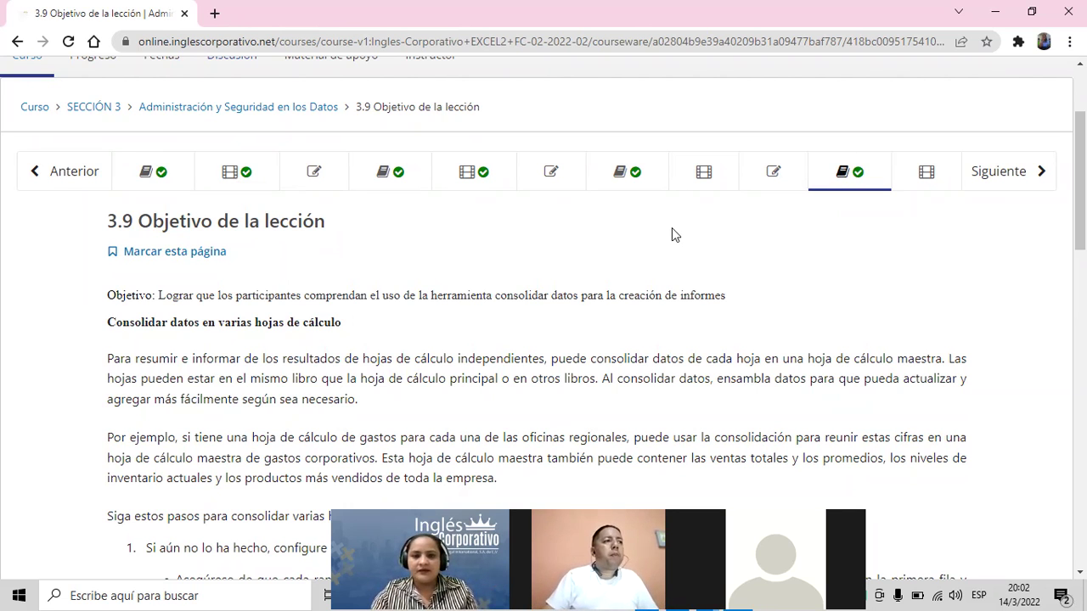
{"action": "scroll", "coordinate": [663, 201], "scroll_direction": "down", "scroll_amount": 3}
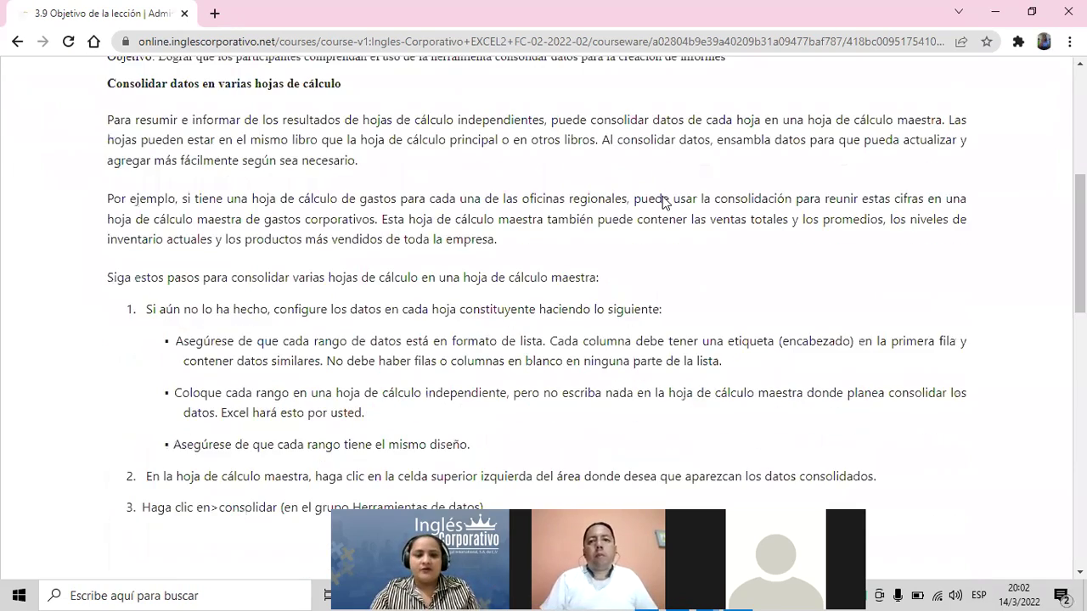
{"action": "scroll", "coordinate": [621, 235], "scroll_direction": "down", "scroll_amount": 3}
{"action": "scroll", "coordinate": [621, 236], "scroll_direction": "down", "scroll_amount": 3}
{"action": "scroll", "coordinate": [606, 254], "scroll_direction": "down", "scroll_amount": 3}
{"action": "scroll", "coordinate": [606, 255], "scroll_direction": "up", "scroll_amount": 1}
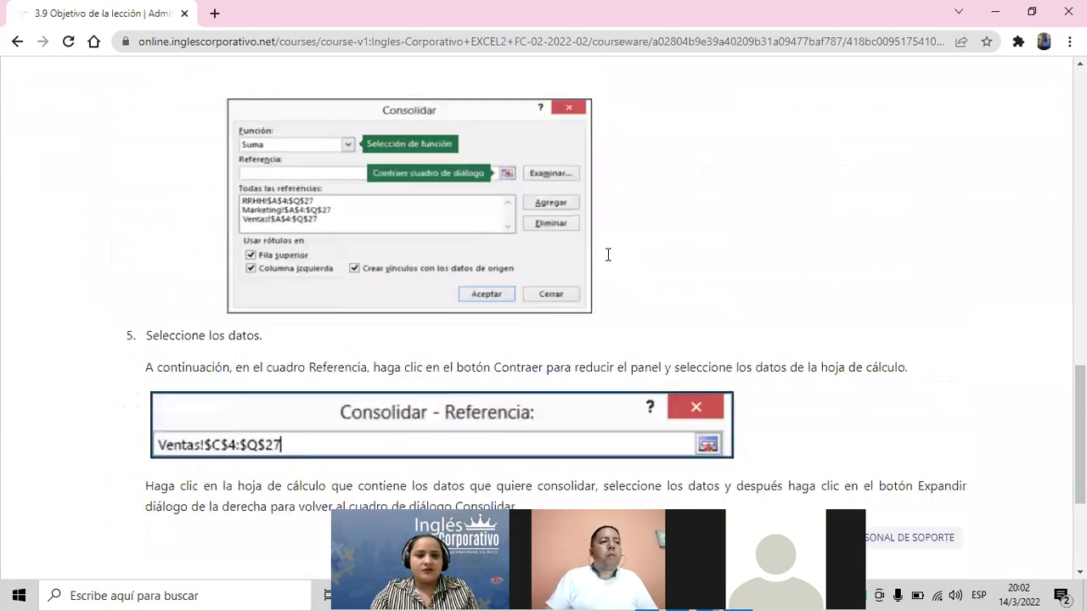
{"action": "scroll", "coordinate": [606, 259], "scroll_direction": "up", "scroll_amount": 7}
{"action": "scroll", "coordinate": [606, 263], "scroll_direction": "up", "scroll_amount": 5}
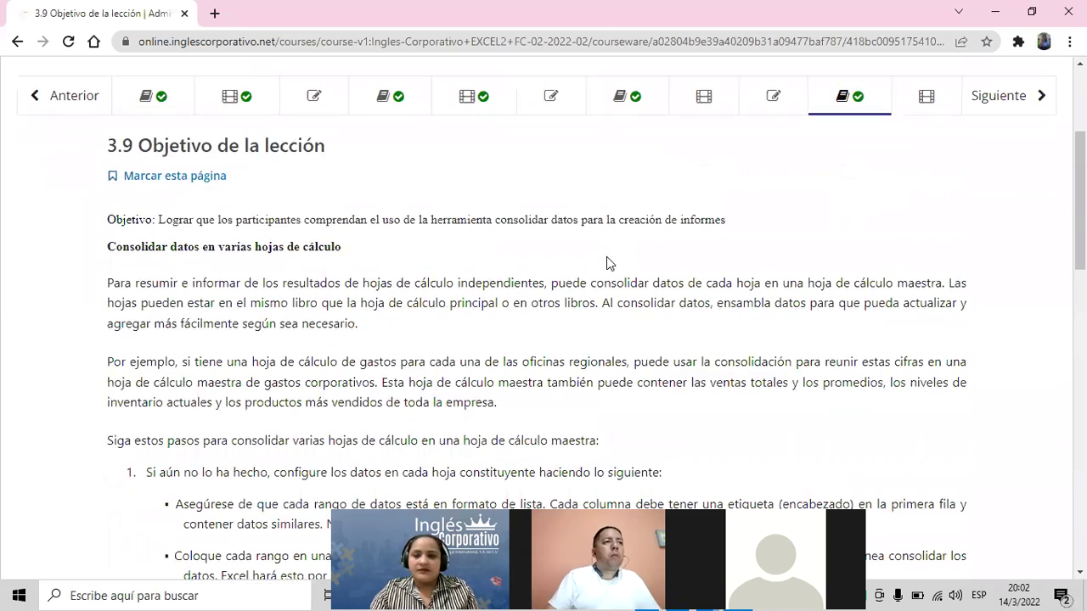
{"action": "scroll", "coordinate": [606, 262], "scroll_direction": "up", "scroll_amount": 3}
{"action": "left_click", "coordinate": [643, 336]}
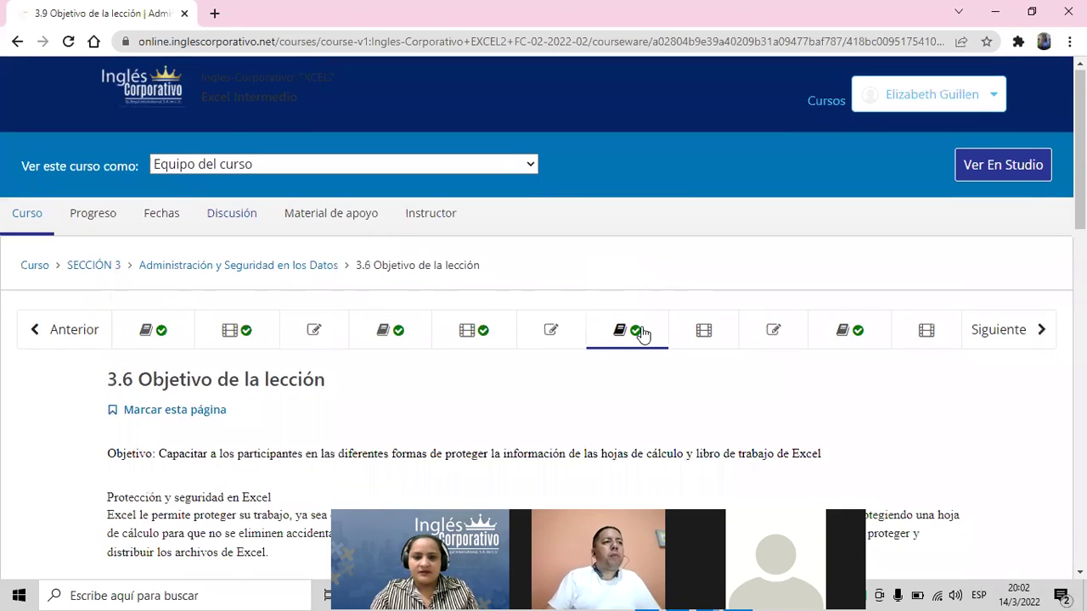
{"action": "scroll", "coordinate": [643, 334], "scroll_direction": "down", "scroll_amount": 1}
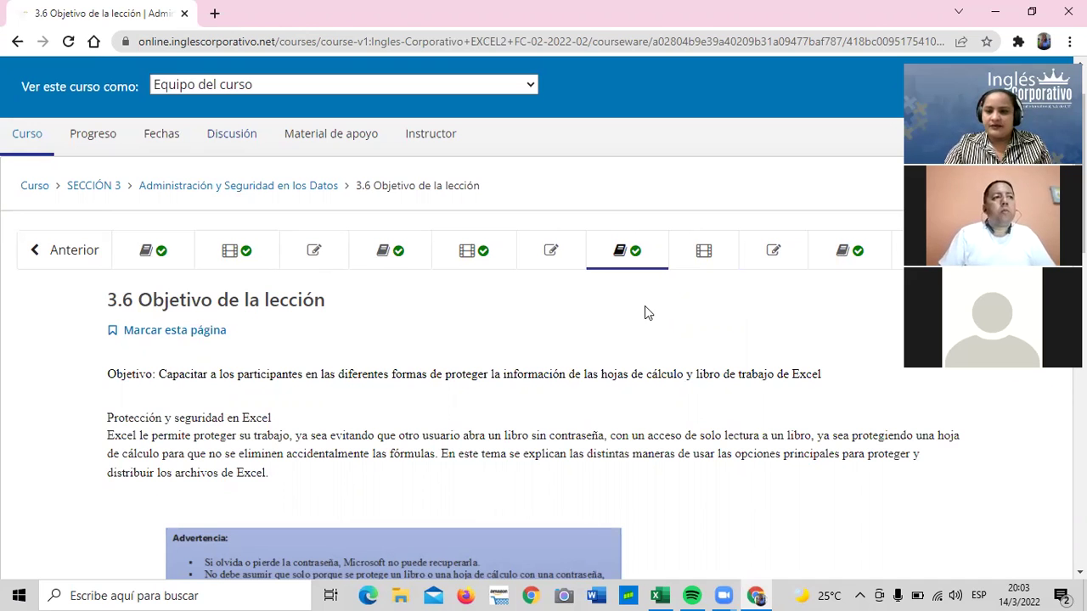
{"action": "scroll", "coordinate": [644, 313], "scroll_direction": "down", "scroll_amount": 2}
{"action": "scroll", "coordinate": [643, 316], "scroll_direction": "down", "scroll_amount": 3}
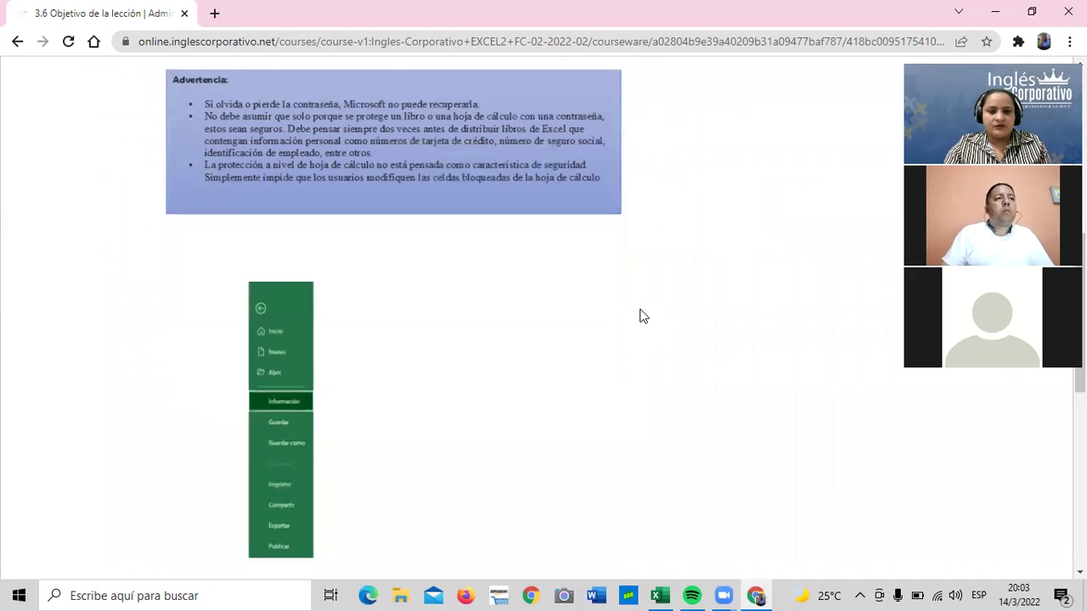
{"action": "scroll", "coordinate": [614, 352], "scroll_direction": "down", "scroll_amount": 4}
{"action": "scroll", "coordinate": [585, 383], "scroll_direction": "up", "scroll_amount": 5}
{"action": "scroll", "coordinate": [584, 382], "scroll_direction": "up", "scroll_amount": 5}
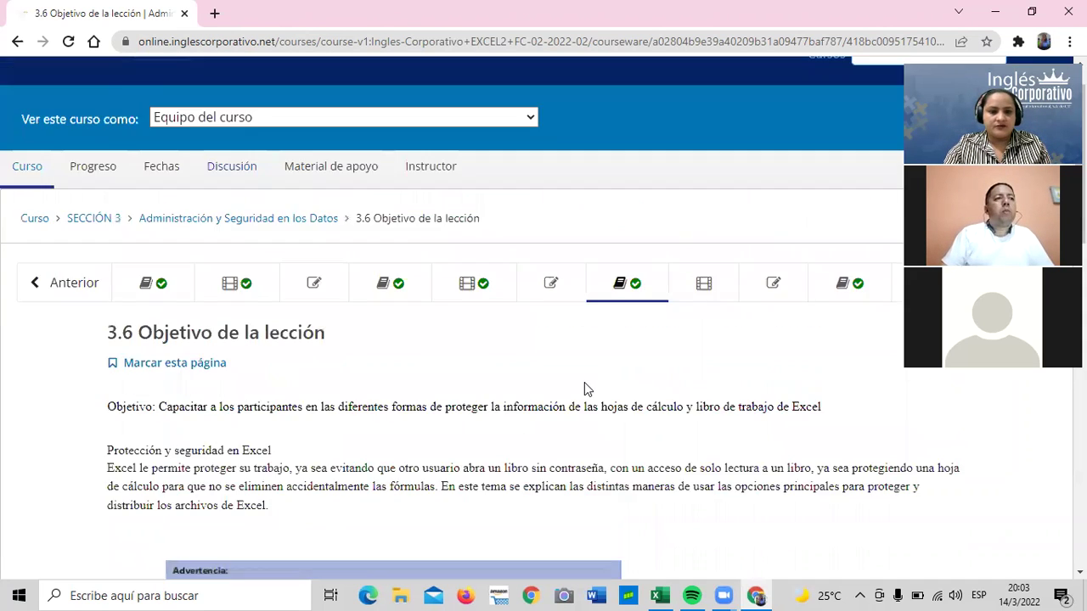
{"action": "scroll", "coordinate": [584, 389], "scroll_direction": "up", "scroll_amount": 1}
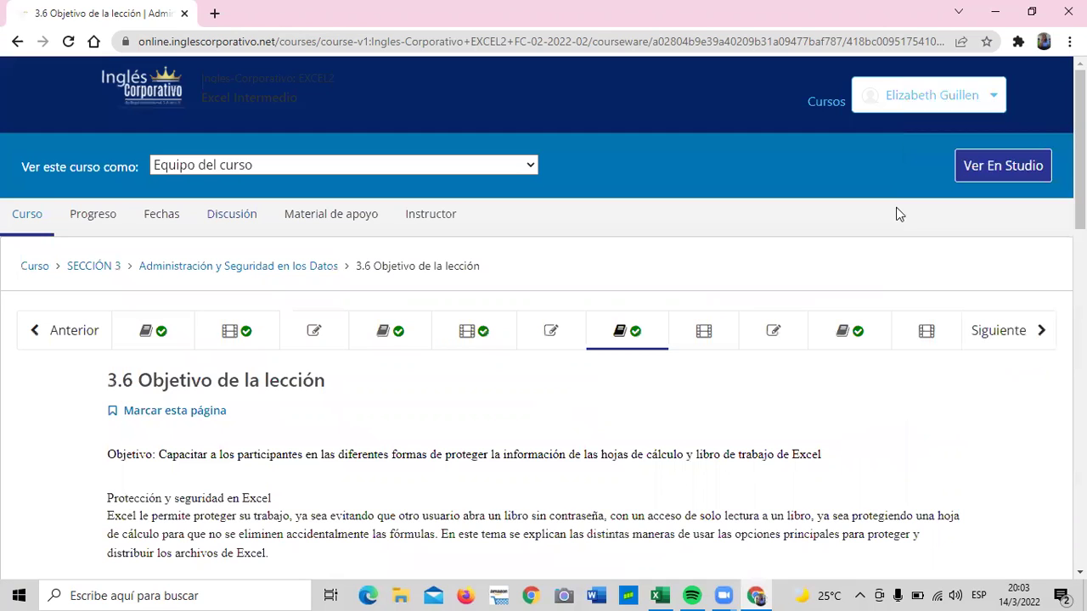
{"action": "scroll", "coordinate": [696, 262], "scroll_direction": "down", "scroll_amount": 2}
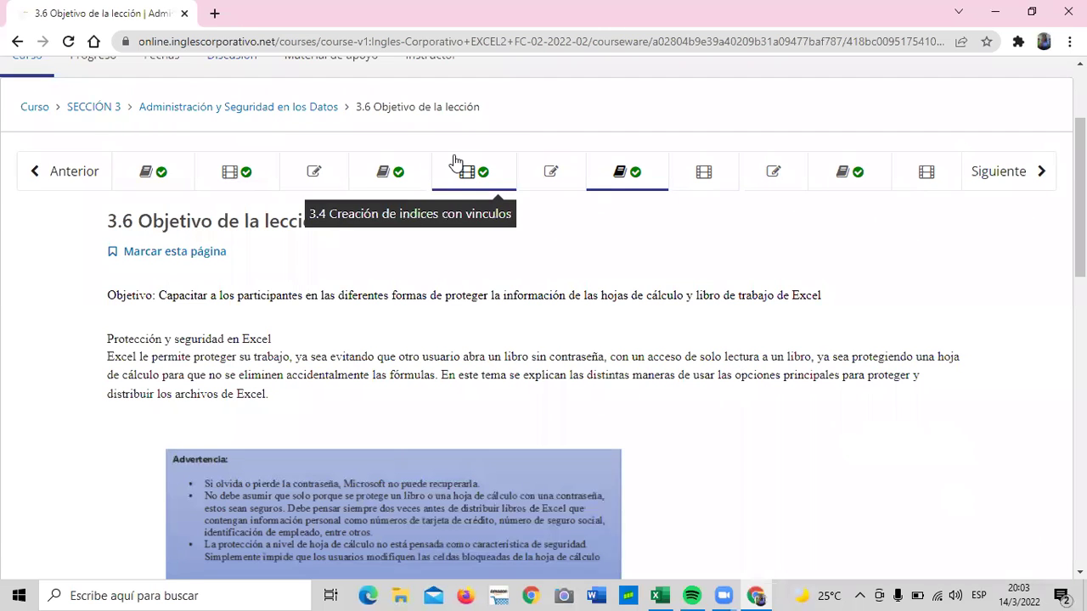
{"action": "scroll", "coordinate": [573, 233], "scroll_direction": "down", "scroll_amount": 3}
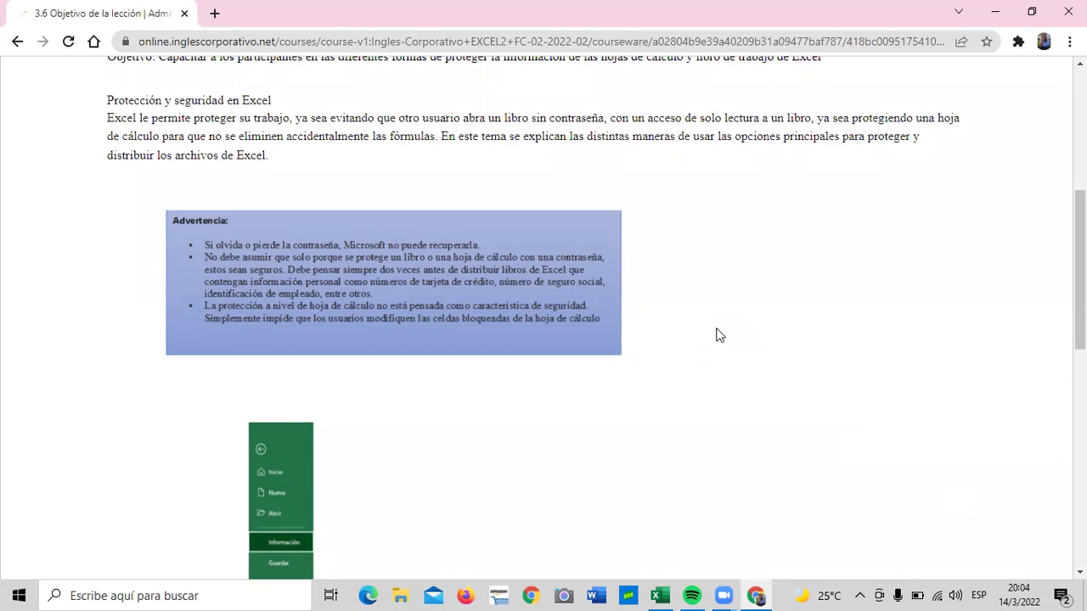
{"action": "scroll", "coordinate": [213, 367], "scroll_direction": "down", "scroll_amount": 2}
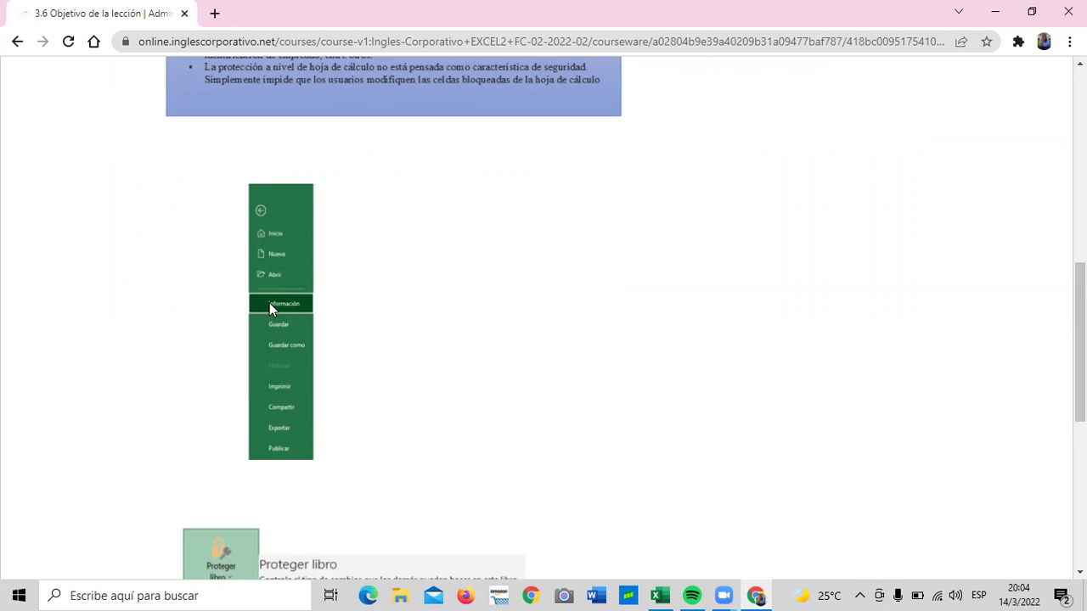
{"action": "scroll", "coordinate": [272, 298], "scroll_direction": "down", "scroll_amount": 2}
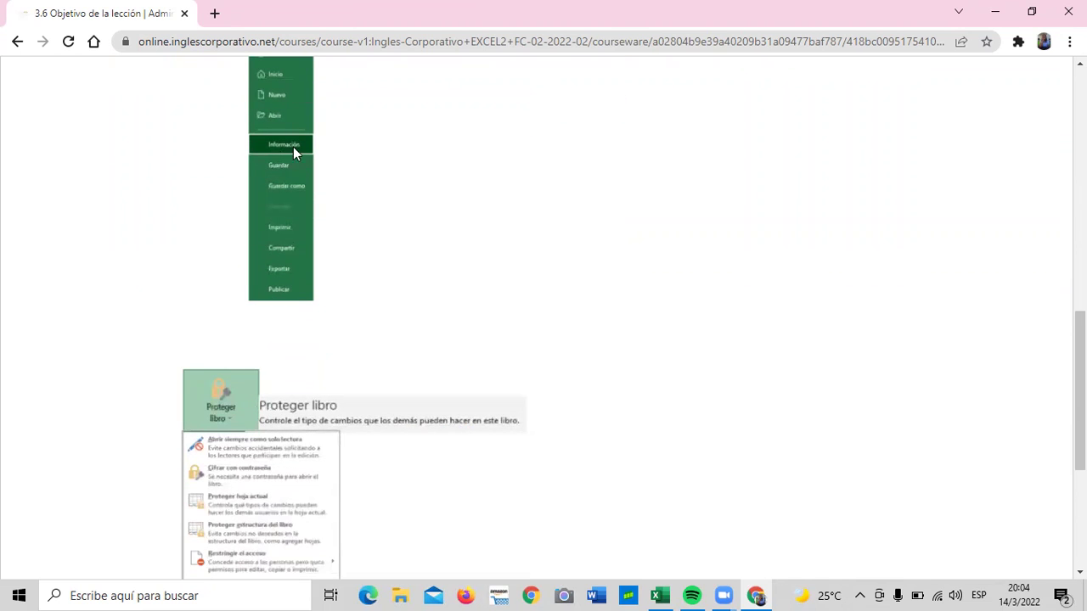
{"action": "scroll", "coordinate": [284, 388], "scroll_direction": "down", "scroll_amount": 2}
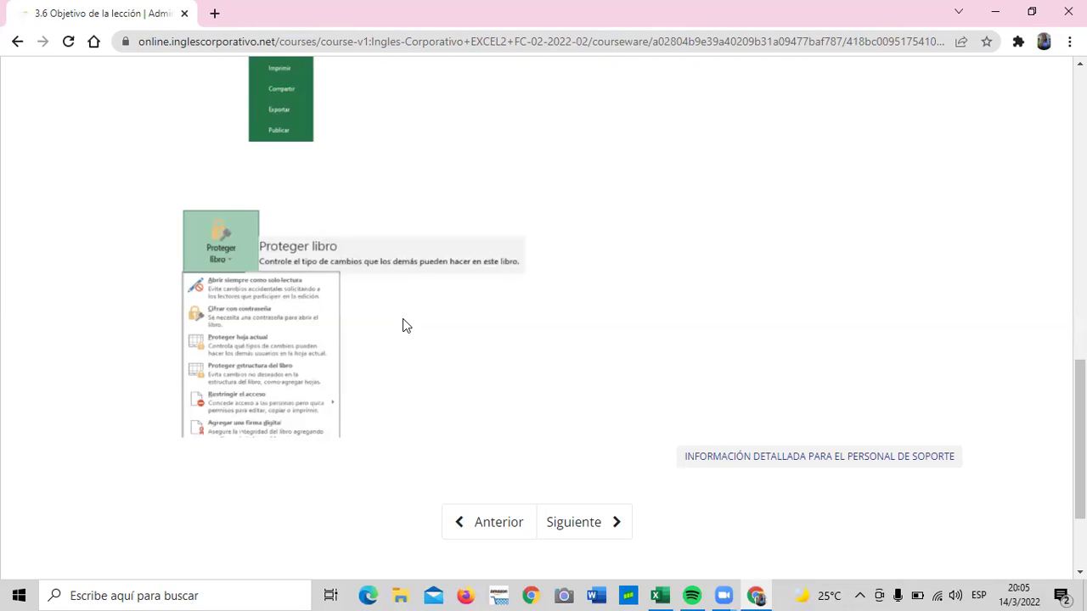
{"action": "scroll", "coordinate": [277, 396], "scroll_direction": "down", "scroll_amount": 3}
{"action": "scroll", "coordinate": [277, 397], "scroll_direction": "up", "scroll_amount": 5}
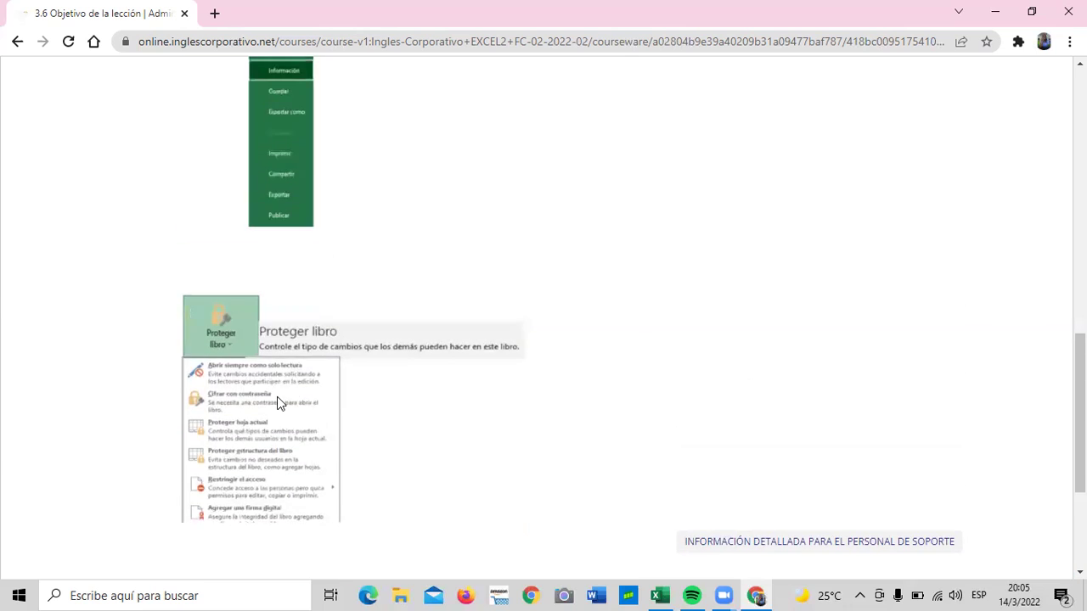
{"action": "scroll", "coordinate": [277, 397], "scroll_direction": "up", "scroll_amount": 4}
{"action": "scroll", "coordinate": [277, 397], "scroll_direction": "up", "scroll_amount": 4}
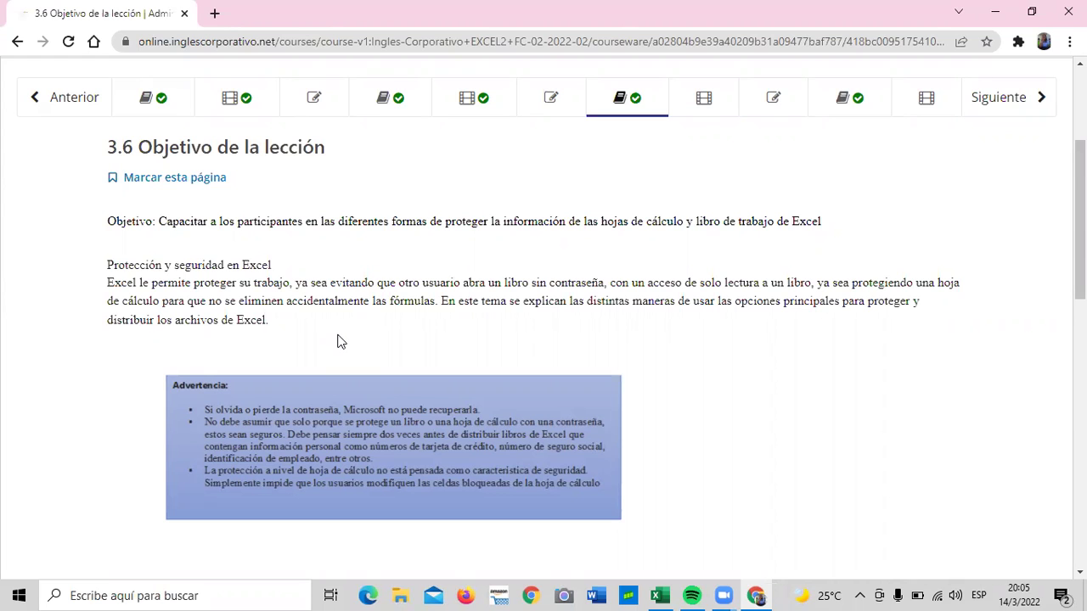
Open lesson 3.7 Seguridad en los Libros de Excel and play its YouTube video, raising the volume
{"action": "left_click", "coordinate": [724, 109]}
{"action": "scroll", "coordinate": [703, 303], "scroll_direction": "down", "scroll_amount": 3}
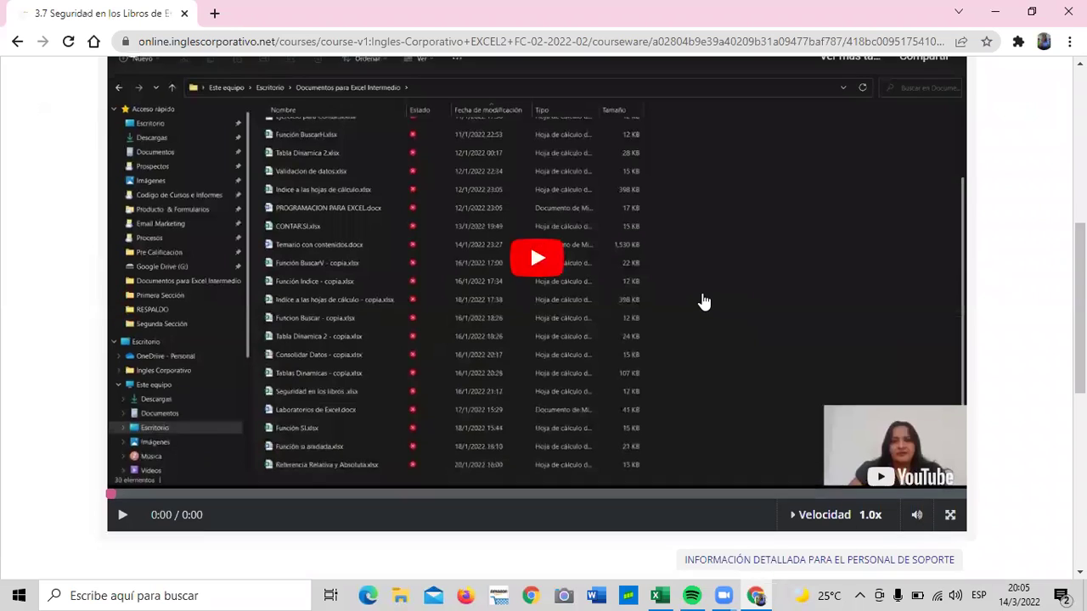
{"action": "scroll", "coordinate": [702, 304], "scroll_direction": "down", "scroll_amount": 3}
{"action": "scroll", "coordinate": [703, 304], "scroll_direction": "down", "scroll_amount": 3}
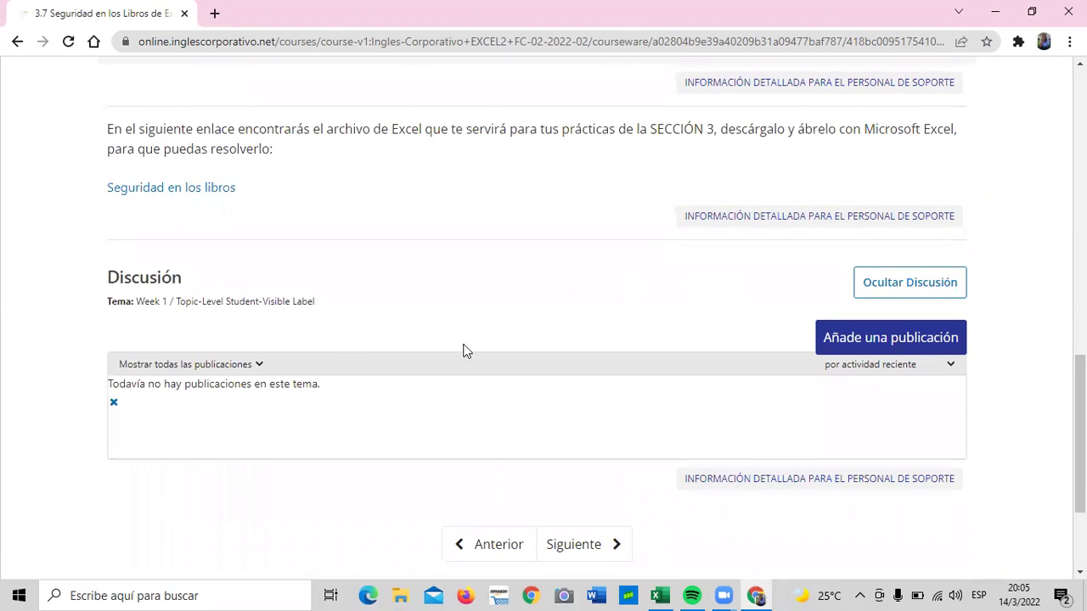
{"action": "scroll", "coordinate": [626, 346], "scroll_direction": "up", "scroll_amount": 3}
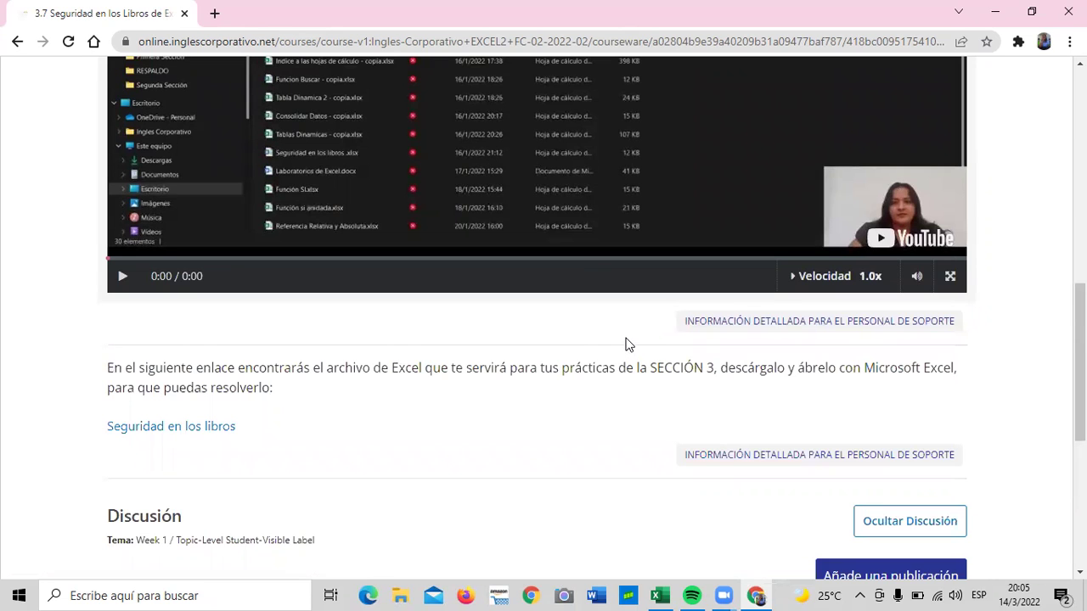
{"action": "scroll", "coordinate": [630, 417], "scroll_direction": "up", "scroll_amount": 3}
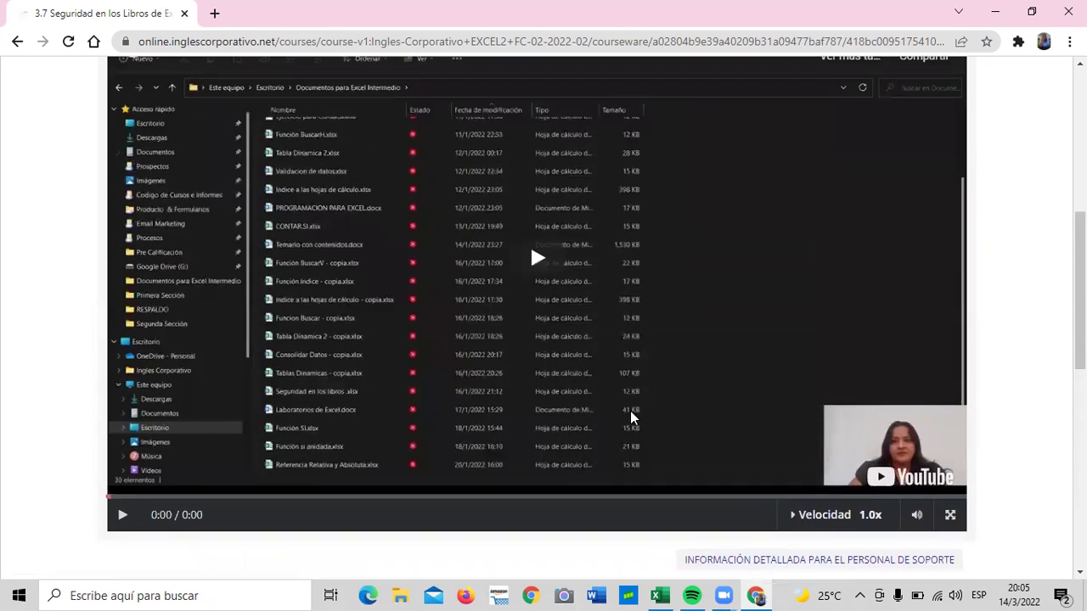
{"action": "left_click", "coordinate": [538, 259]}
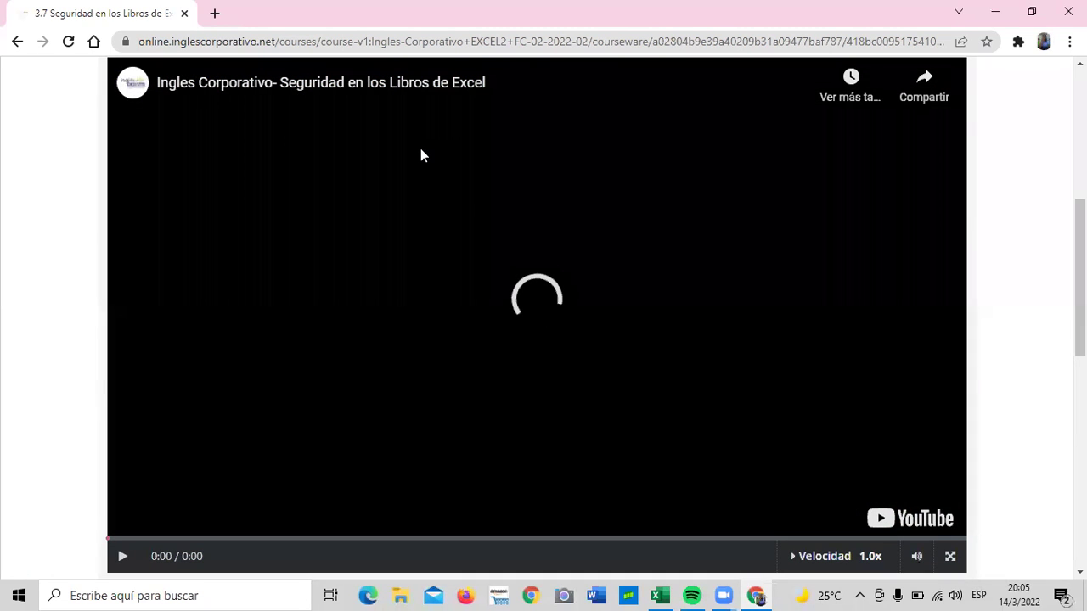
{"action": "key", "text": "XF86AudioRaiseVolume"}
Watch the video to its 5:22 end, then switch to the 'Seguridad en los libros (1)' workbook in Excel
{"action": "key", "text": "XF86AudioLowerVolume"}
{"action": "key", "text": "XF86AudioLowerVolume"}
{"action": "key", "text": "XF86AudioLowerVolume"}
{"action": "key", "text": "XF86AudioLowerVolume"}
{"action": "key", "text": "XF86AudioLowerVolume"}
{"action": "key", "text": "XF86AudioLowerVolume"}
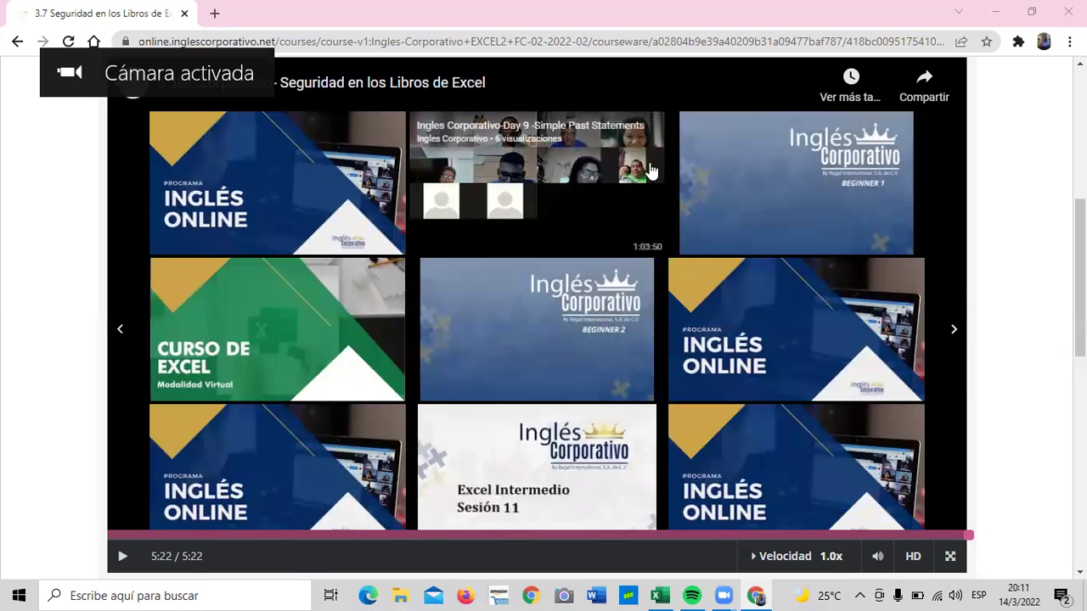
{"action": "scroll", "coordinate": [929, 219], "scroll_direction": "down", "scroll_amount": 4}
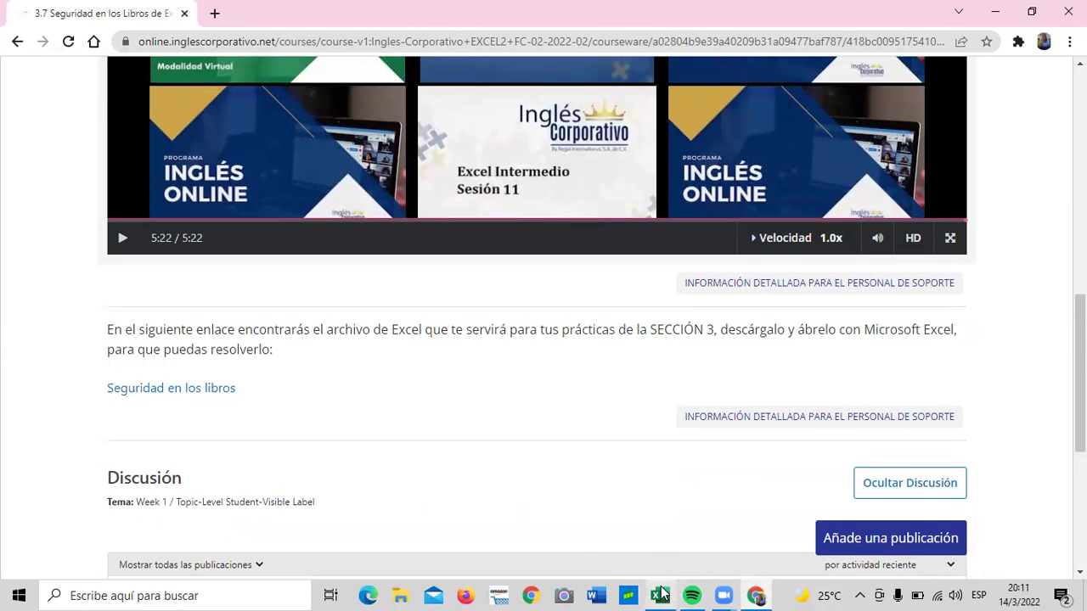
{"action": "mouse_move", "coordinate": [660, 594]}
{"action": "left_click", "coordinate": [671, 541]}
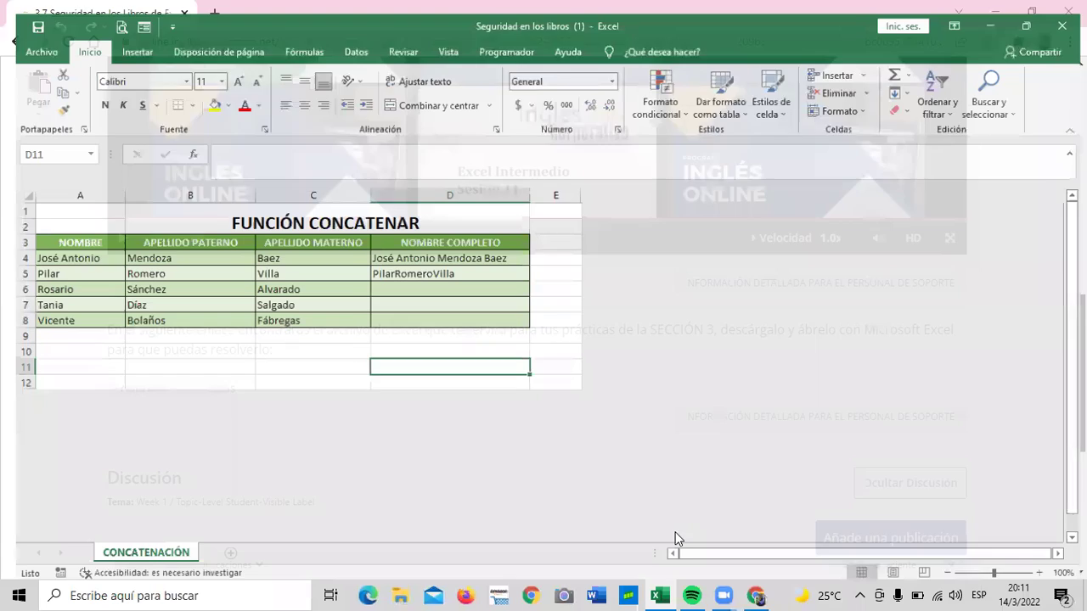
{"action": "left_click", "coordinate": [544, 300]}
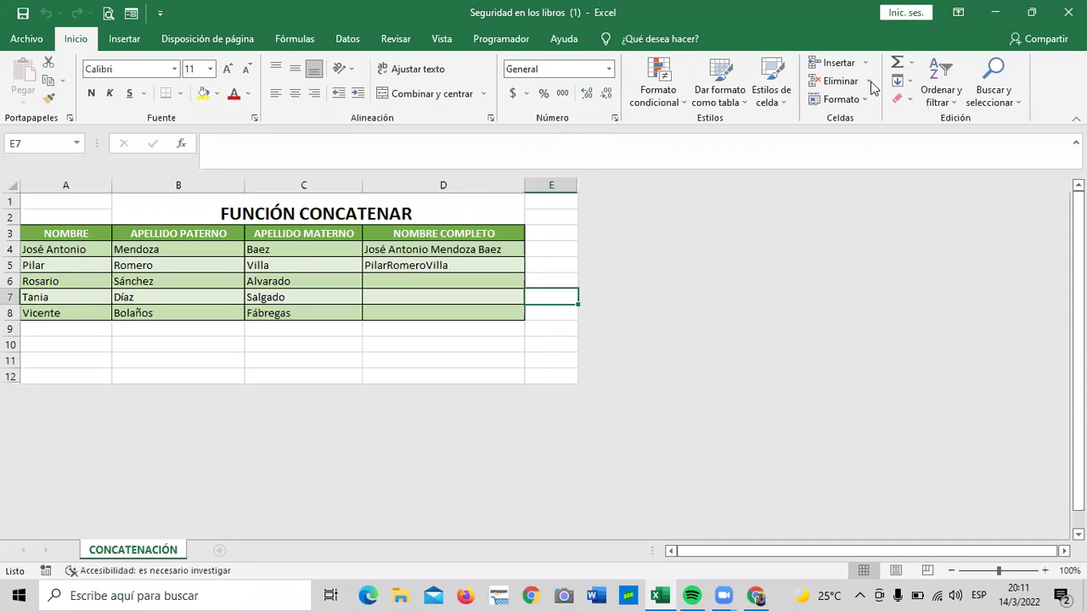
{"action": "left_click", "coordinate": [417, 348]}
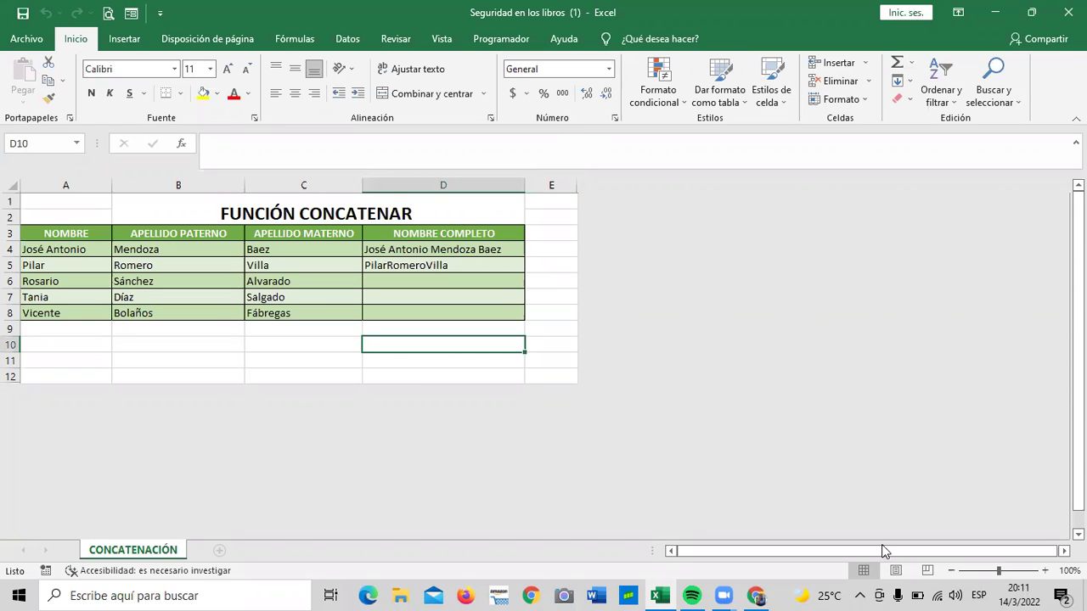
{"action": "left_click", "coordinate": [458, 259]}
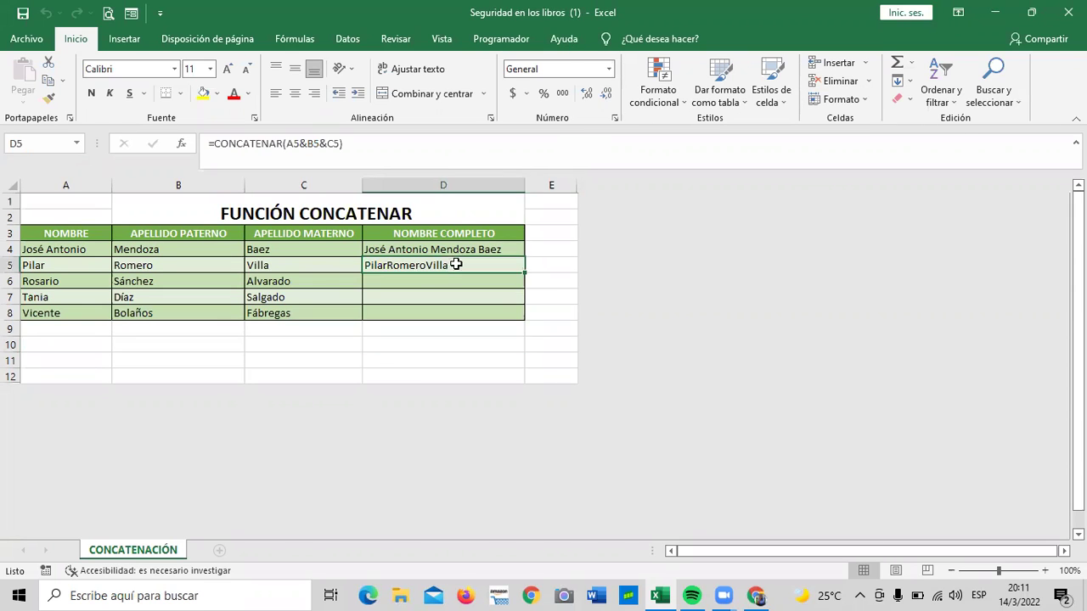
{"action": "left_click", "coordinate": [292, 264]}
{"action": "key", "text": "BackSpace"}
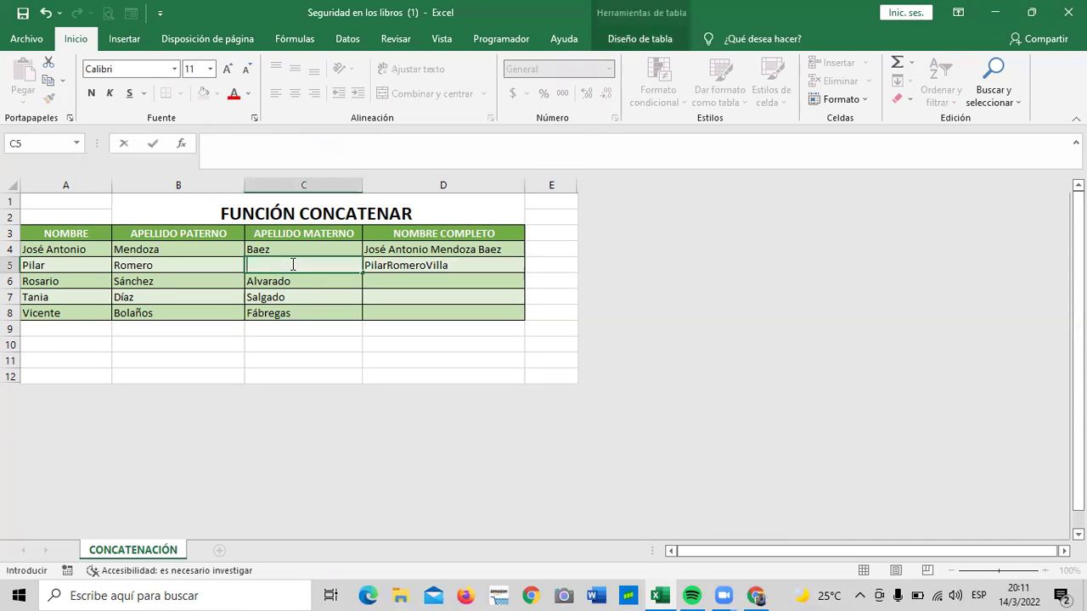
{"action": "key", "text": "Return"}
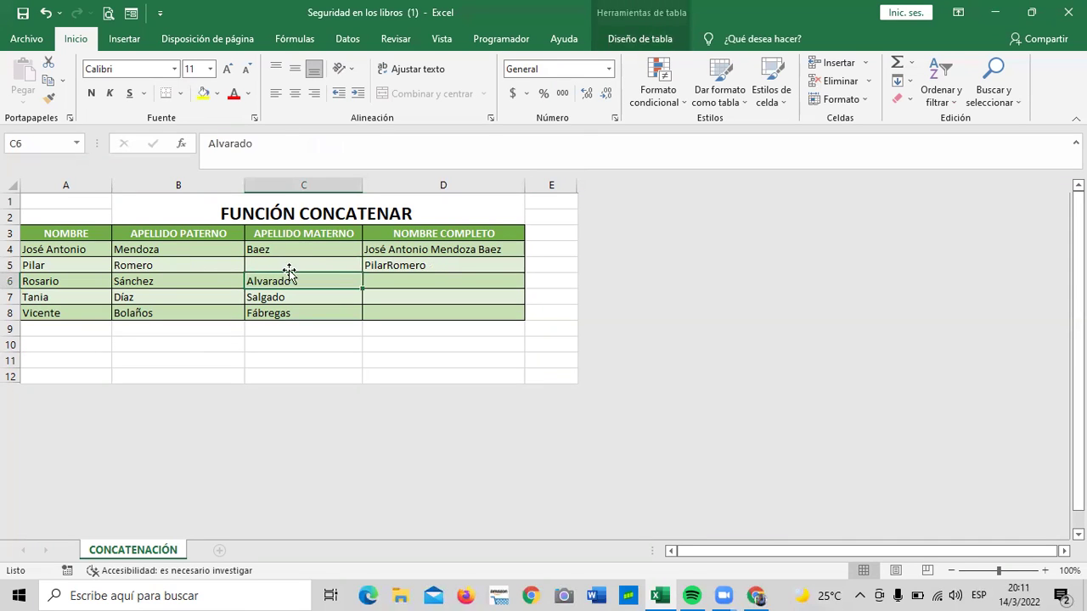
{"action": "left_click", "coordinate": [315, 264]}
{"action": "left_click", "coordinate": [161, 247]}
{"action": "key", "text": "BackSpace"}
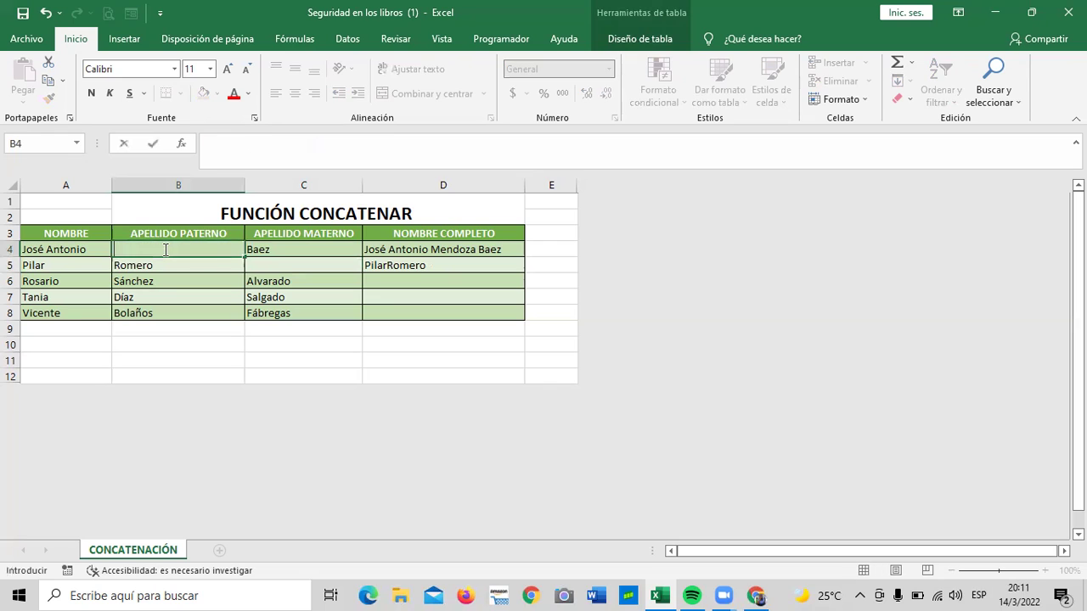
{"action": "left_click", "coordinate": [210, 343]}
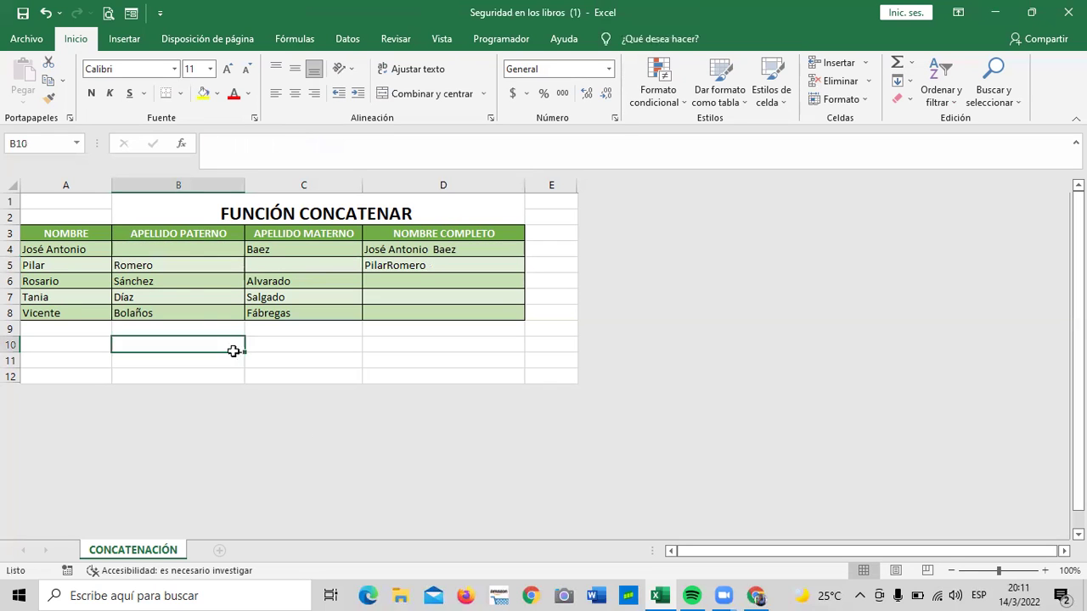
{"action": "left_click", "coordinate": [42, 13]}
{"action": "left_click", "coordinate": [42, 13]}
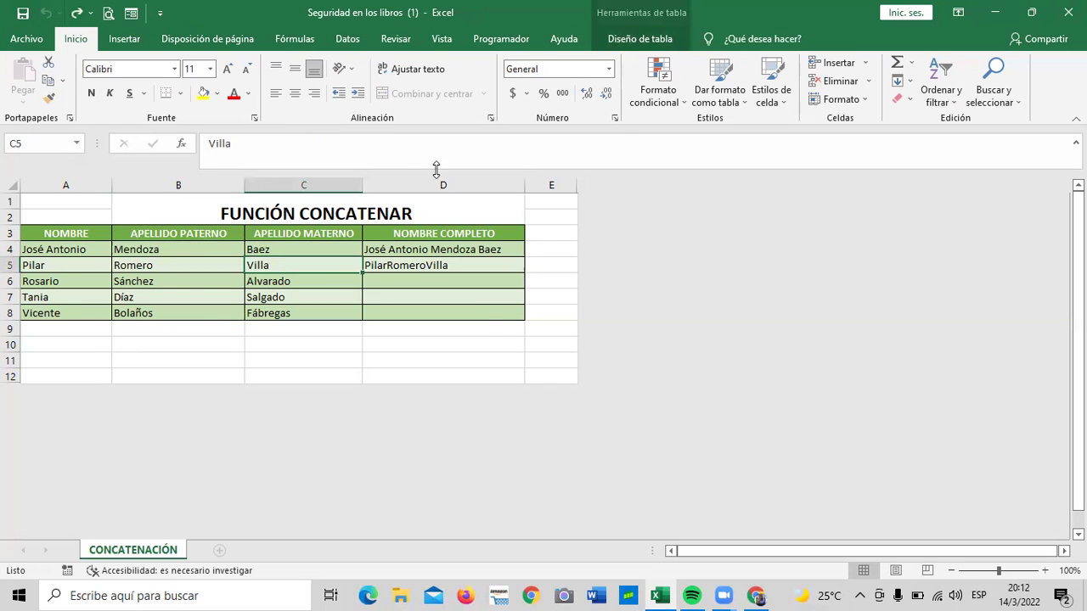
{"action": "left_click", "coordinate": [490, 342]}
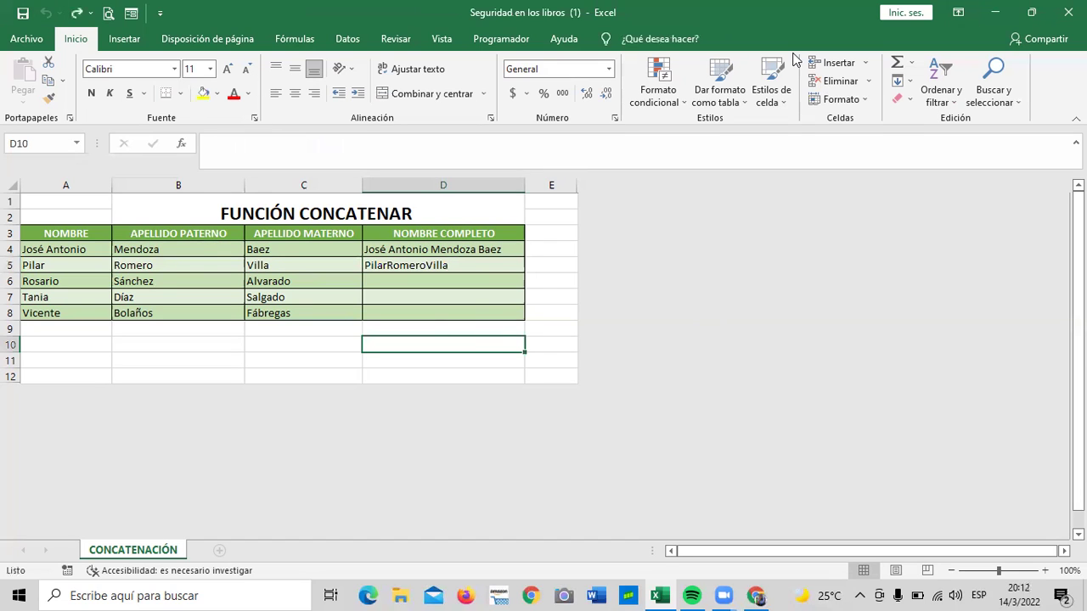
{"action": "left_click", "coordinate": [561, 314]}
{"action": "left_click", "coordinate": [556, 276]}
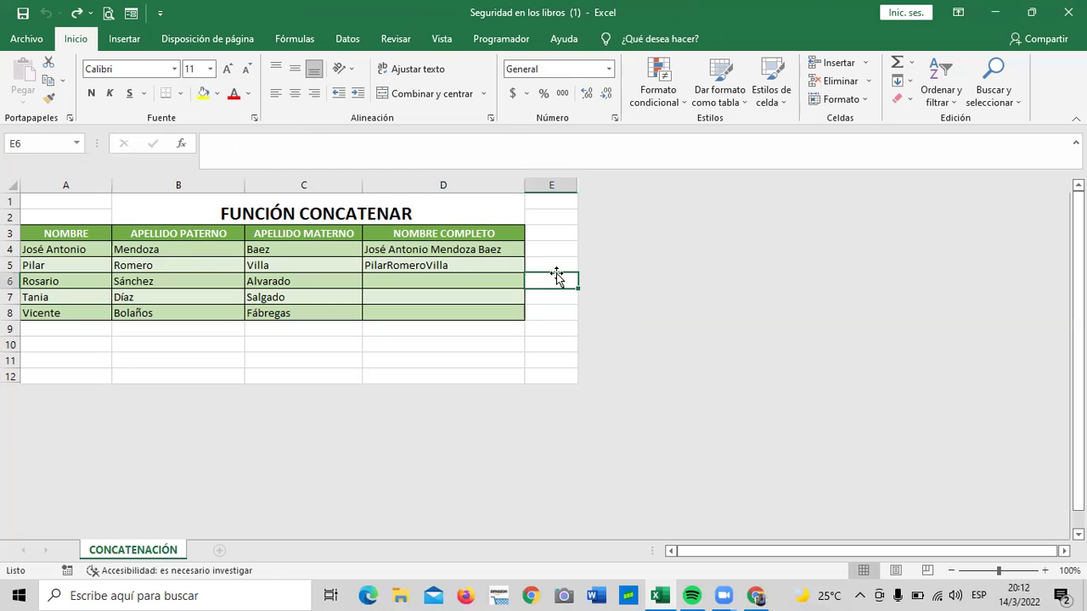
Start Guardar como and browse to the Escritorio folder as the save location
{"action": "left_click", "coordinate": [28, 40]}
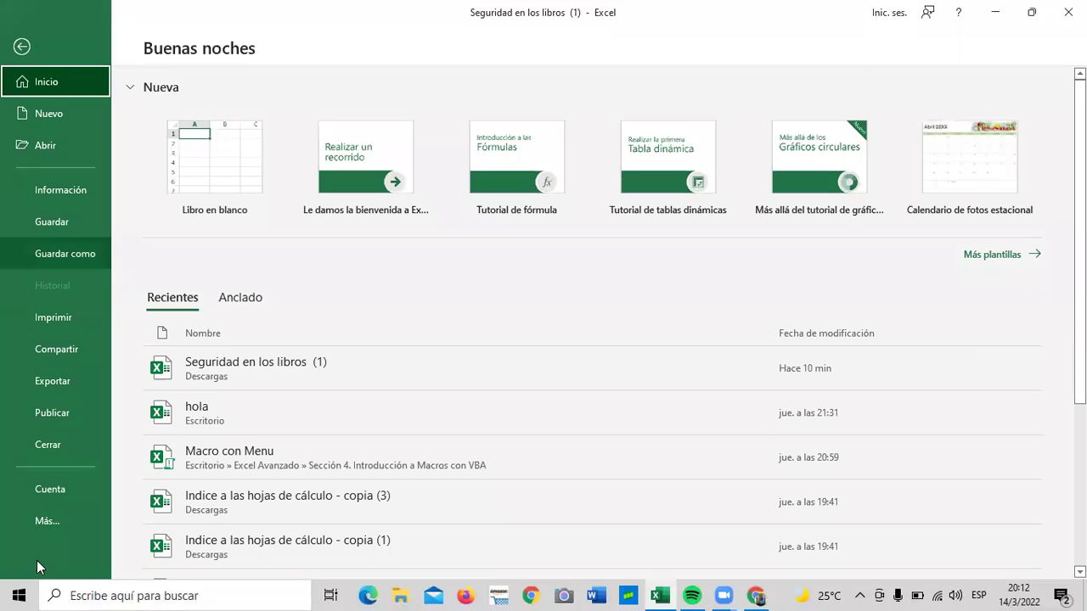
{"action": "left_click", "coordinate": [61, 255]}
{"action": "left_click", "coordinate": [264, 270]}
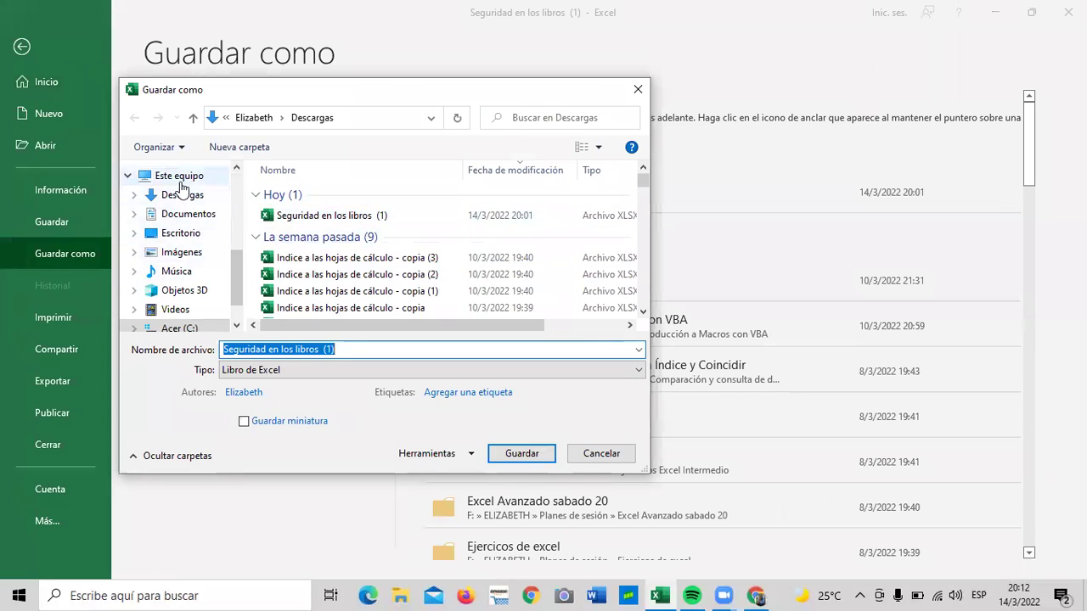
{"action": "left_click", "coordinate": [180, 233]}
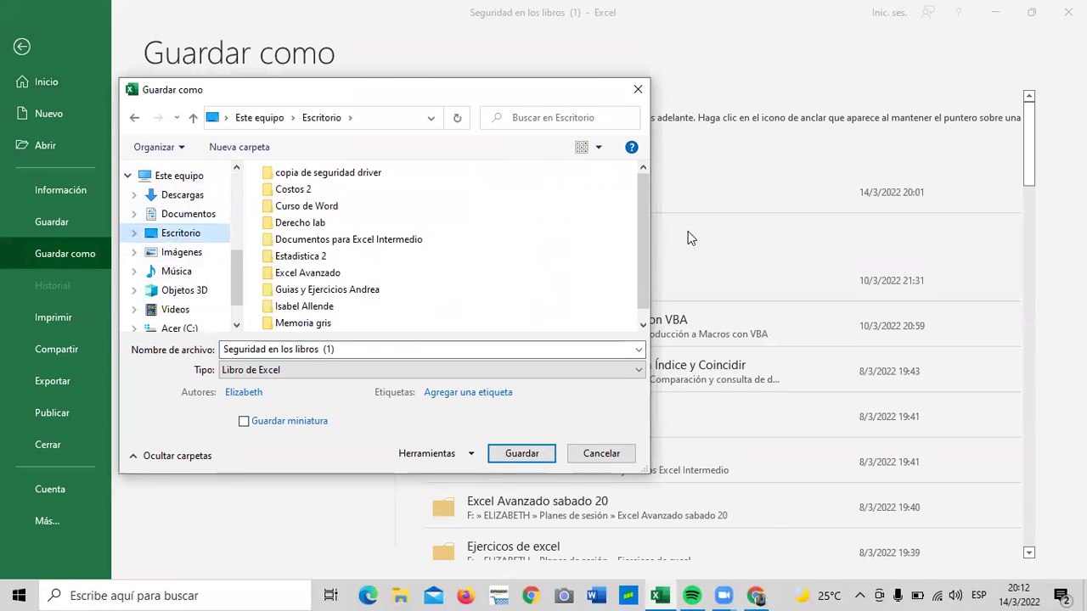
{"action": "scroll", "coordinate": [631, 285], "scroll_direction": "down", "scroll_amount": 1}
Rename the file to 'Seguridad en los libros' and open the Herramientas menu
{"action": "left_click", "coordinate": [412, 350]}
{"action": "left_click", "coordinate": [412, 350]}
{"action": "key", "text": "BackSpace"}
{"action": "key", "text": "BackSpace"}
{"action": "key", "text": "BackSpace"}
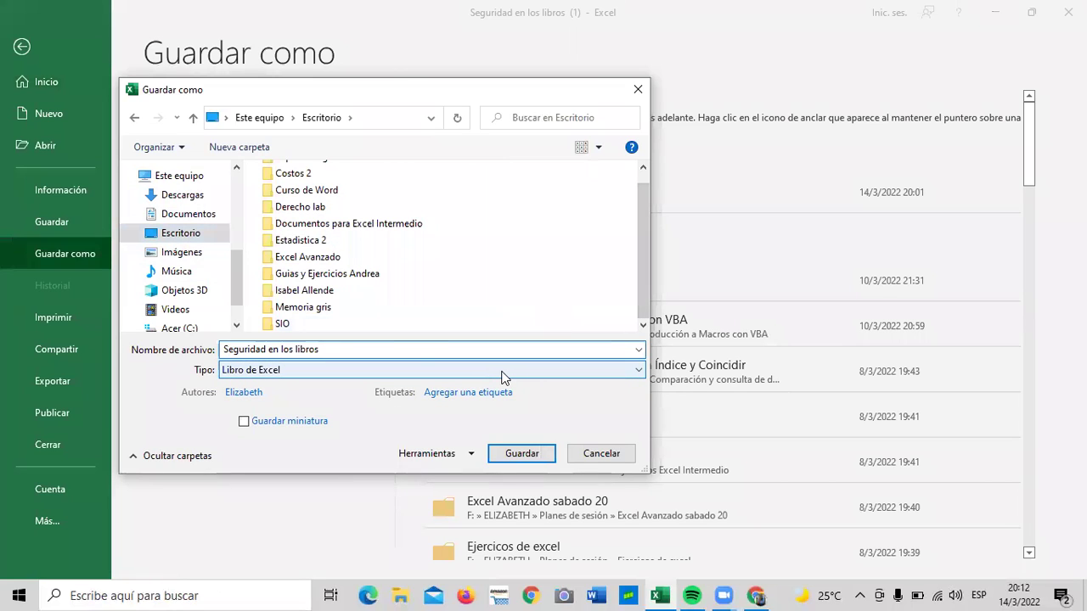
{"action": "left_click", "coordinate": [470, 456]}
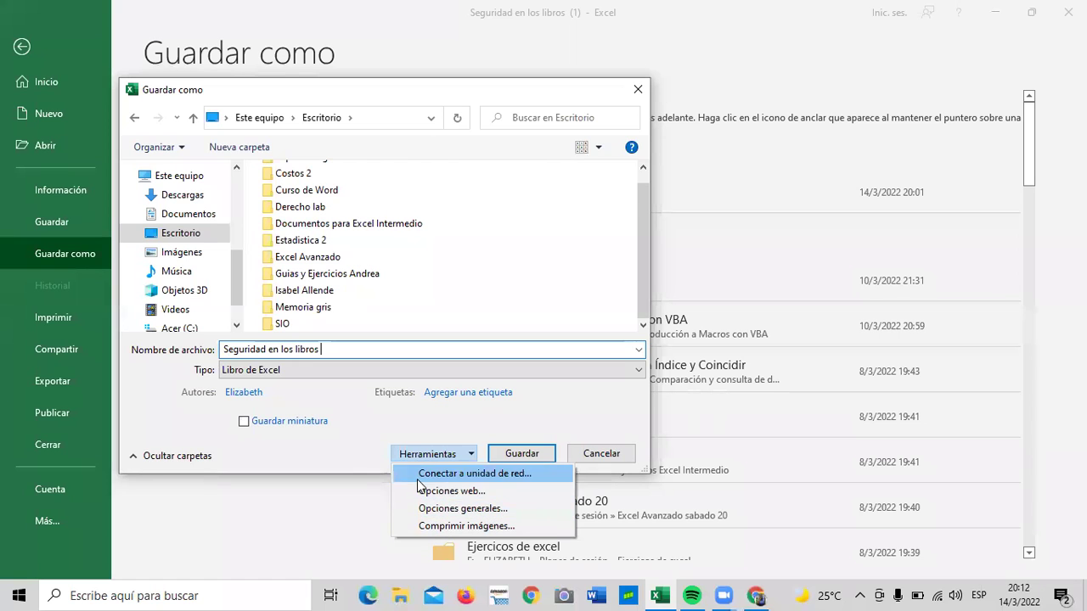
In Opciones generales, enter a password to open and a password to modify the workbook
{"action": "left_click", "coordinate": [420, 510]}
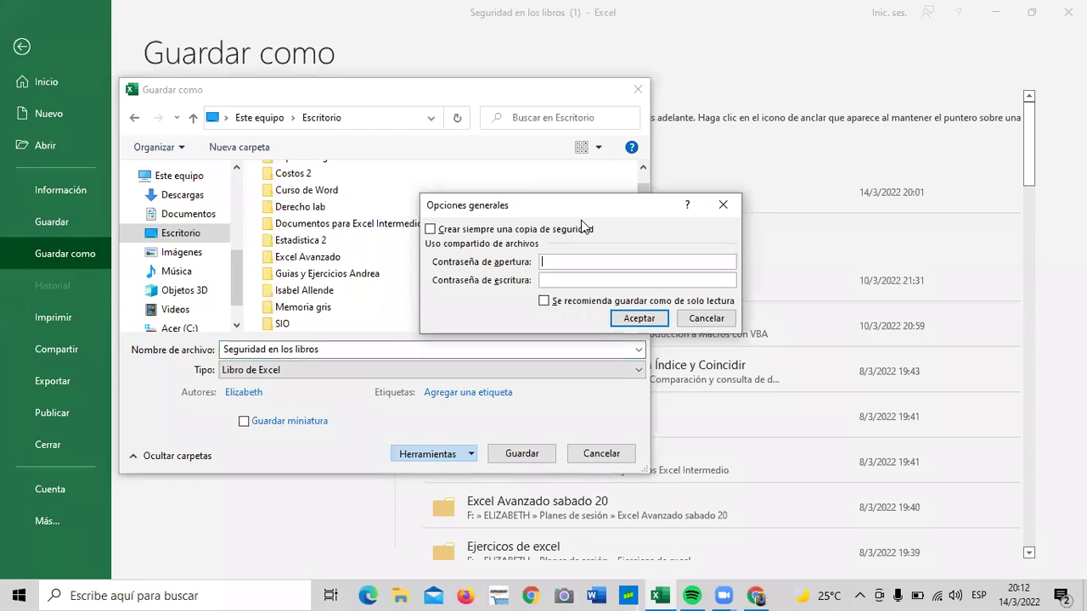
{"action": "left_click", "coordinate": [580, 281]}
{"action": "key", "text": "BackSpace"}
{"action": "key", "text": "BackSpace"}
{"action": "key", "text": "BackSpace"}
{"action": "left_click", "coordinate": [577, 279]}
{"action": "type", "text": "3"}
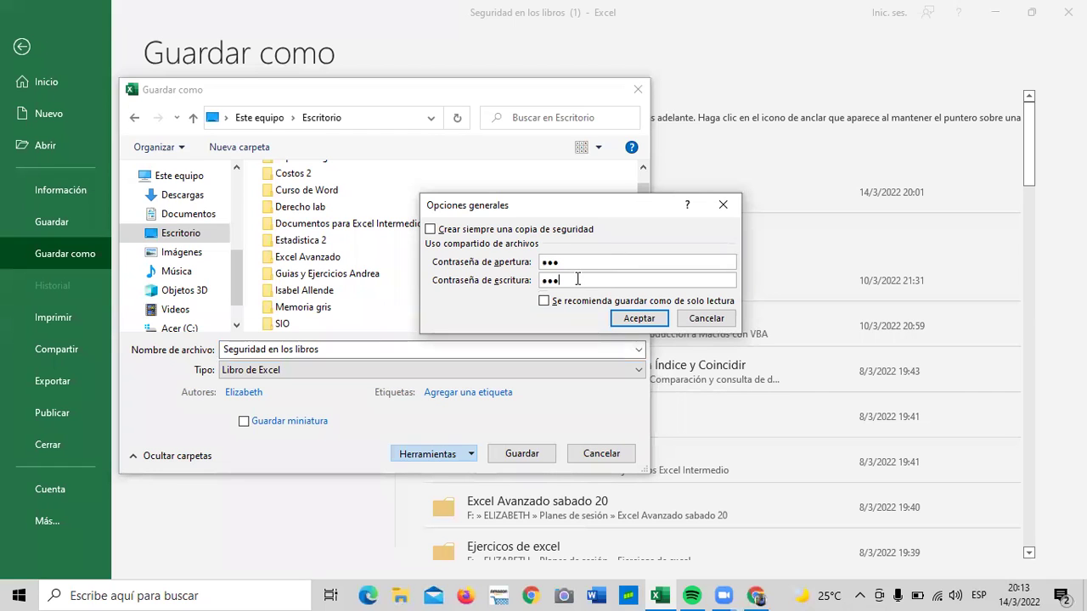
{"action": "left_click", "coordinate": [619, 324]}
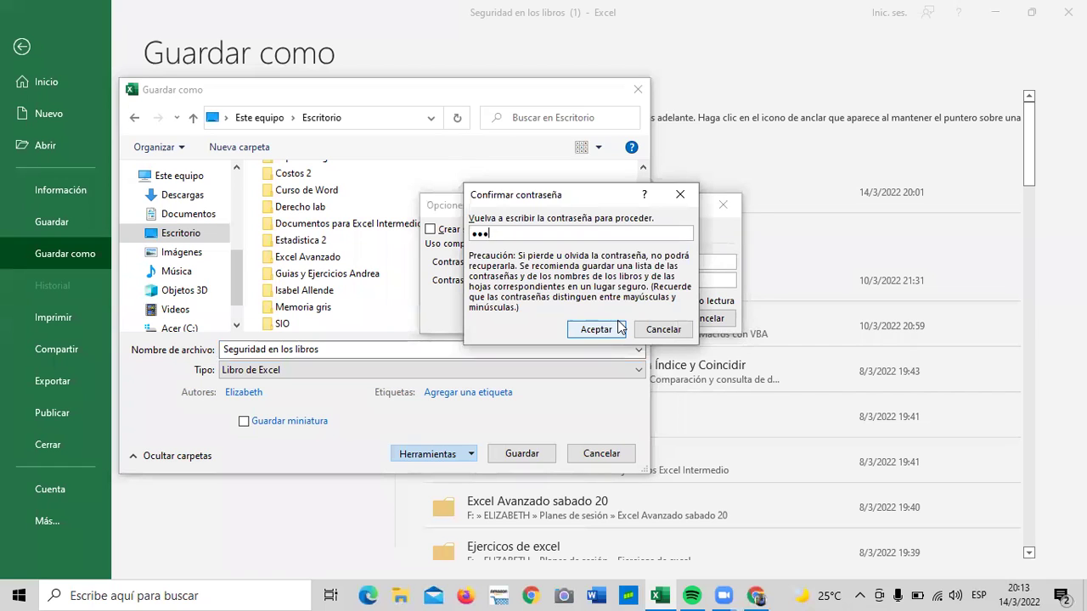
Re-enter the open and modify passwords in the Confirmar contraseña dialogs
{"action": "left_click", "coordinate": [618, 328]}
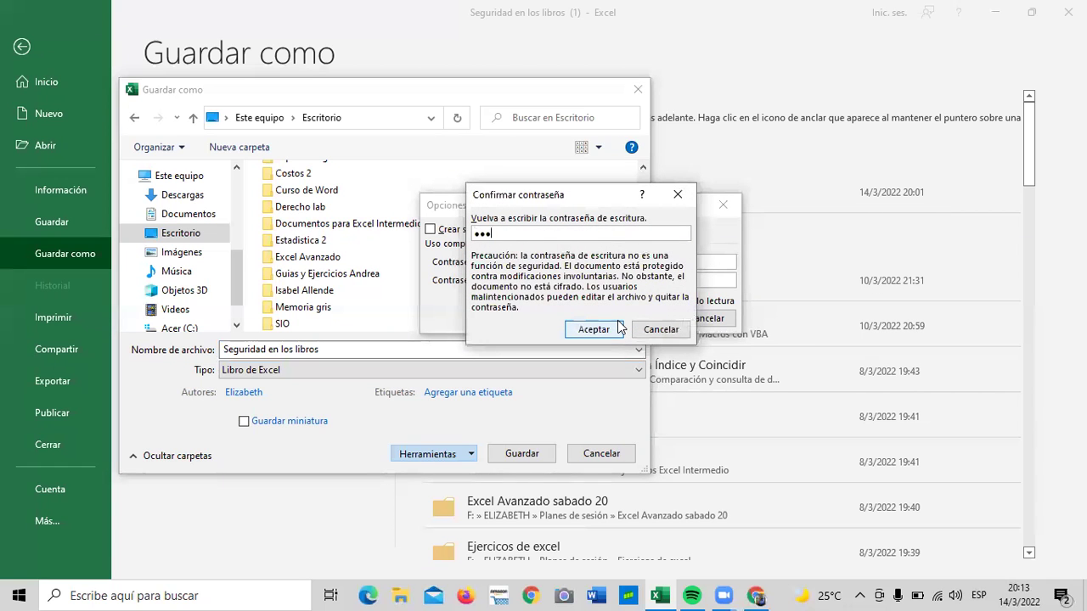
{"action": "left_click", "coordinate": [620, 326]}
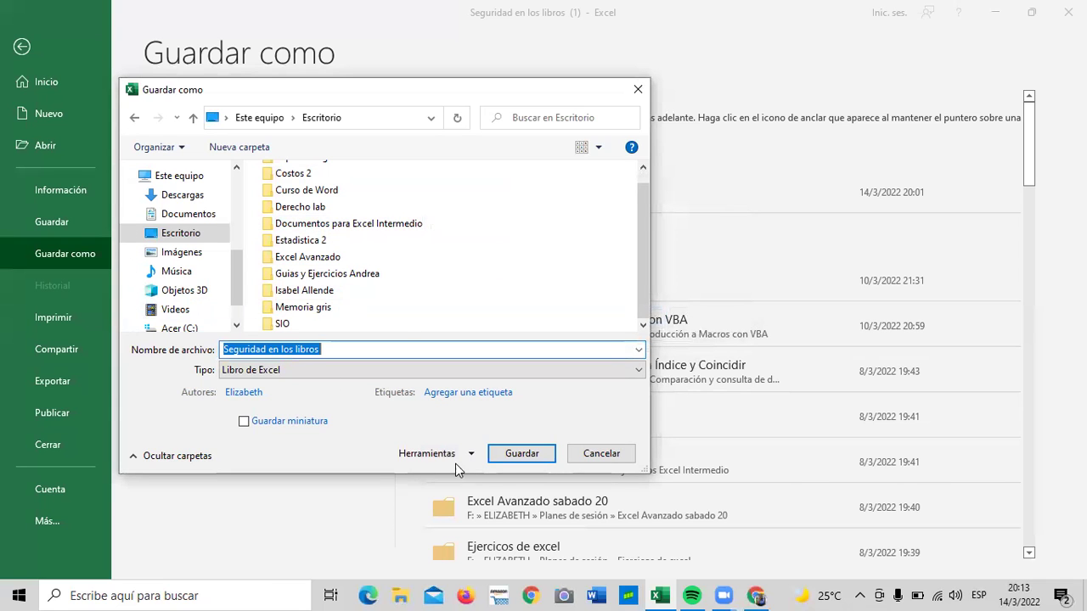
Save the protected workbook to the Desktop and refresh the desktop to show the new file
{"action": "left_click", "coordinate": [514, 457]}
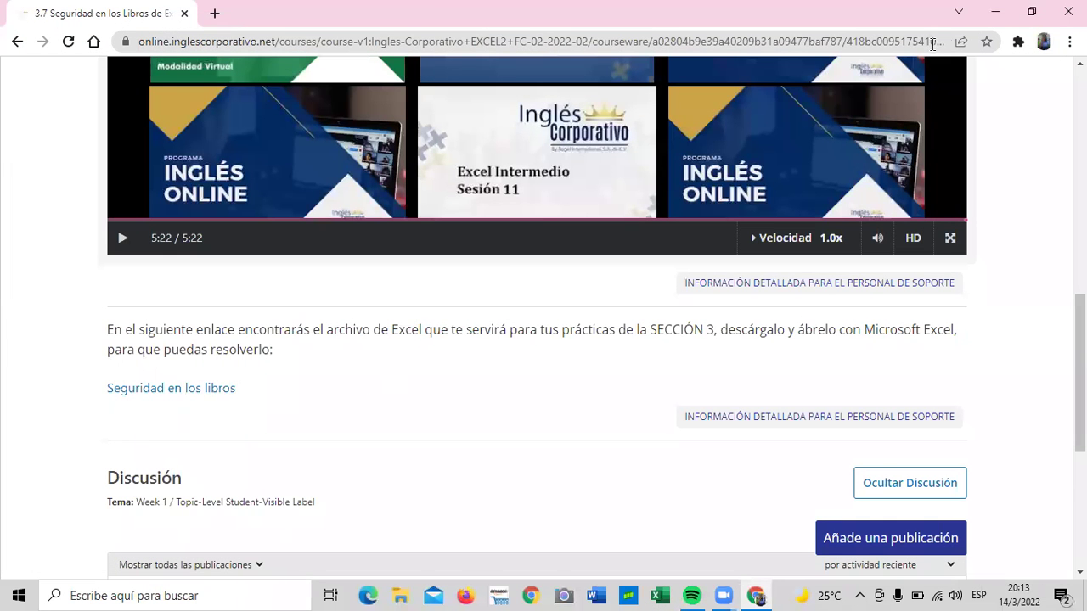
{"action": "left_click", "coordinate": [994, 12]}
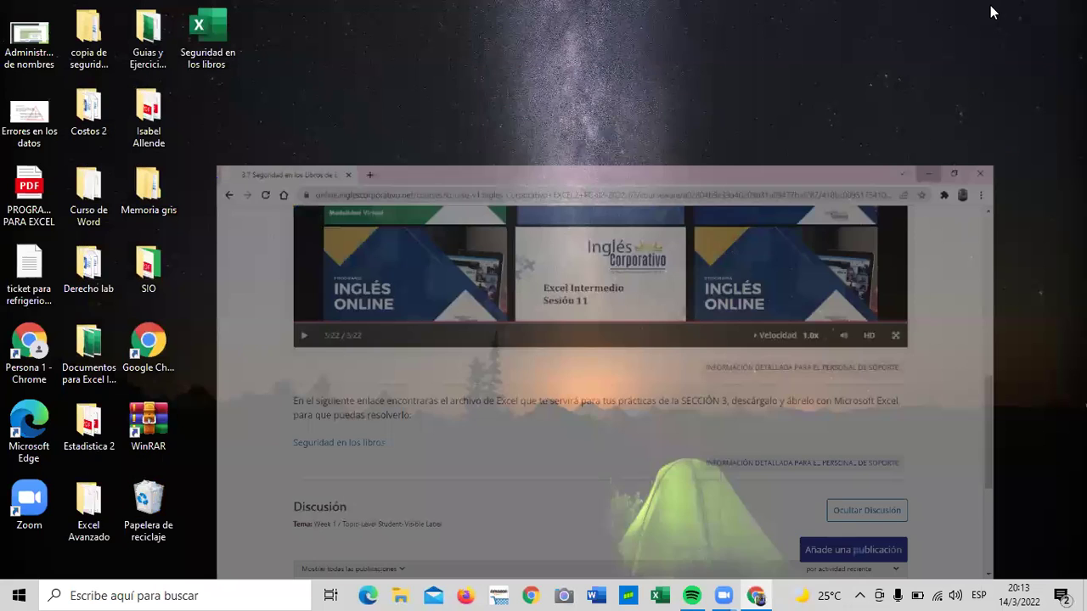
{"action": "right_click", "coordinate": [475, 105]}
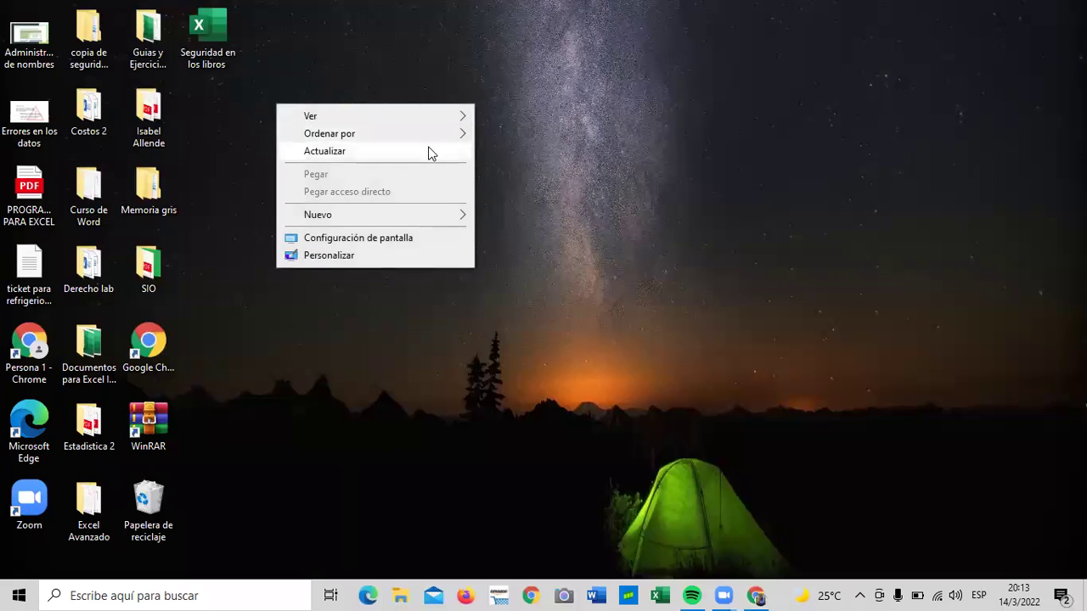
{"action": "left_click", "coordinate": [427, 151]}
{"action": "right_click", "coordinate": [529, 66]}
{"action": "left_click", "coordinate": [489, 115]}
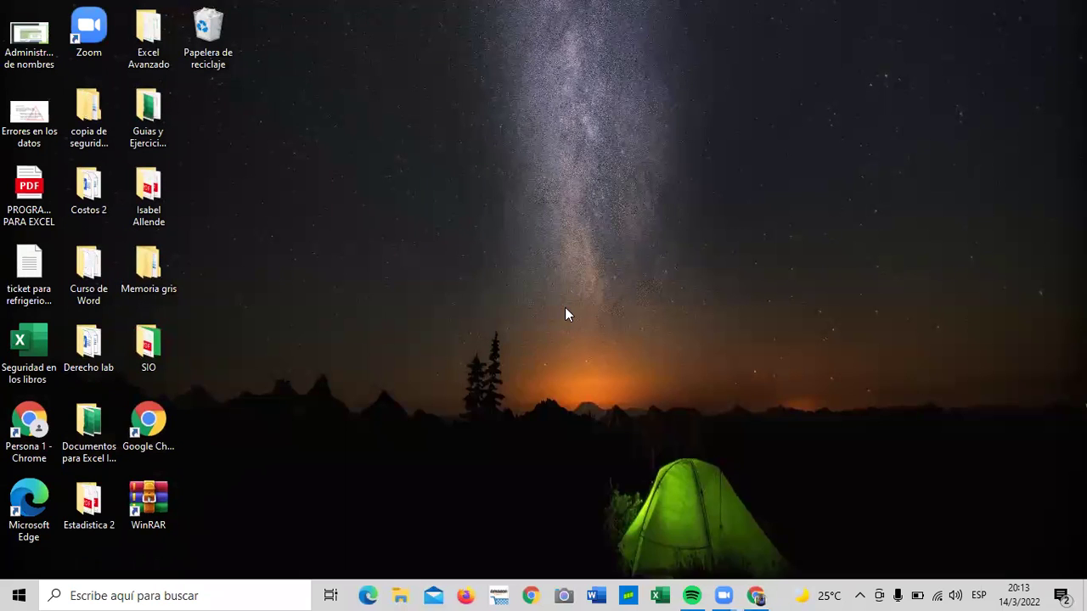
Open Seguridad en los libros from the desktop and supply its open password
{"action": "left_click", "coordinate": [34, 343]}
{"action": "double_click", "coordinate": [34, 343]}
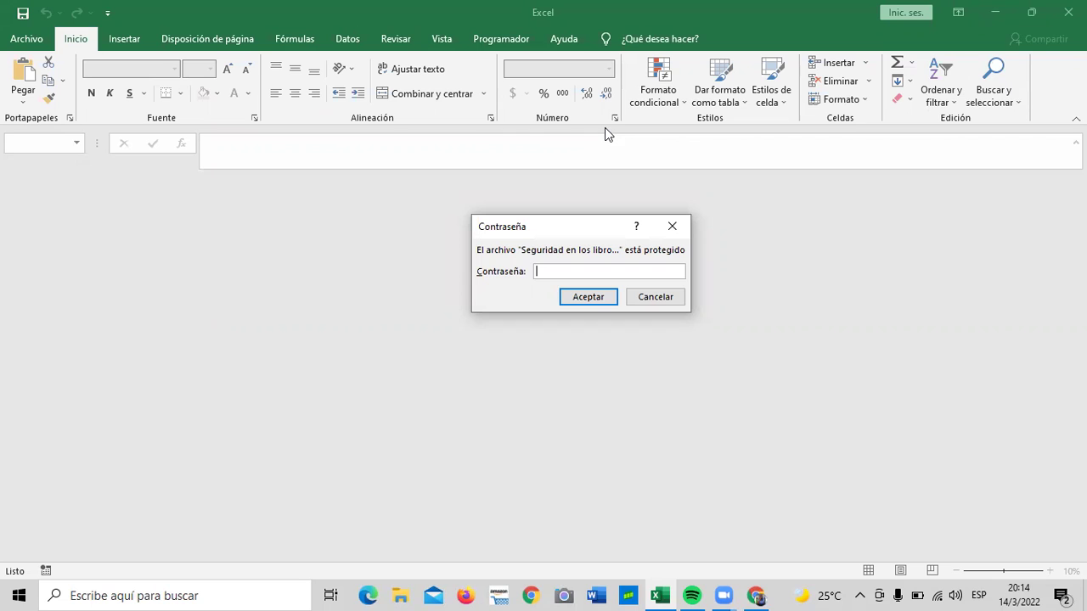
{"action": "key", "text": "Return"}
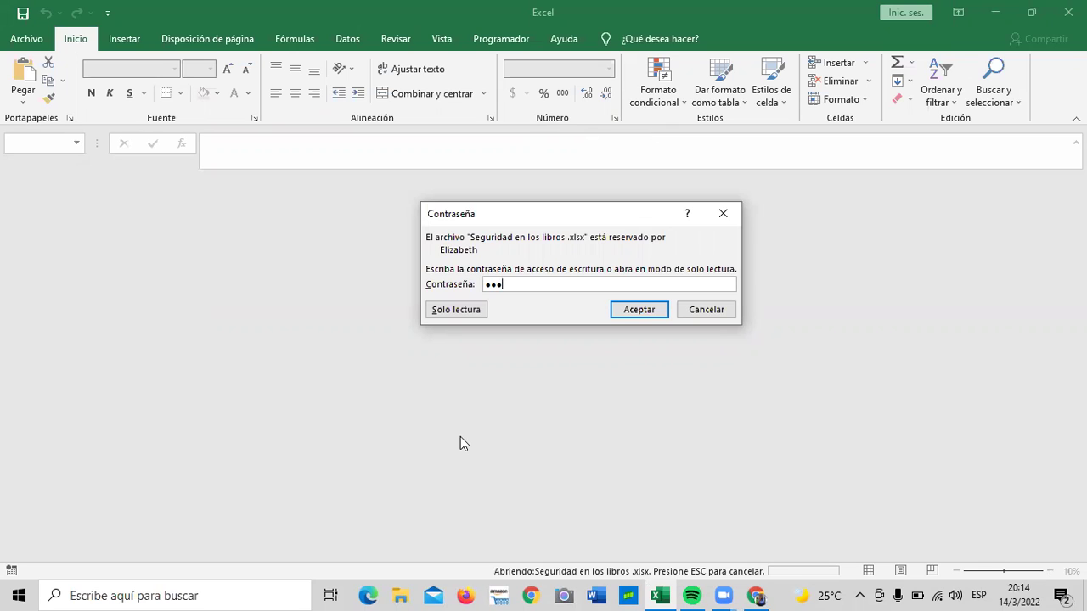
Skip the modify password and open the workbook as Solo lectura
{"action": "left_click", "coordinate": [628, 311]}
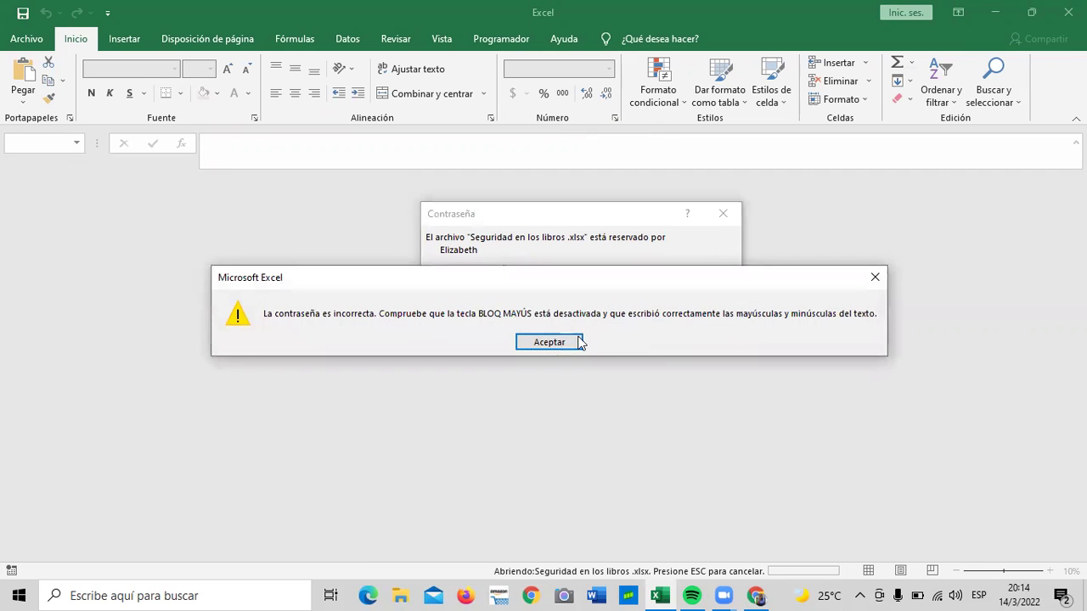
{"action": "left_click", "coordinate": [554, 343]}
{"action": "left_click", "coordinate": [469, 312]}
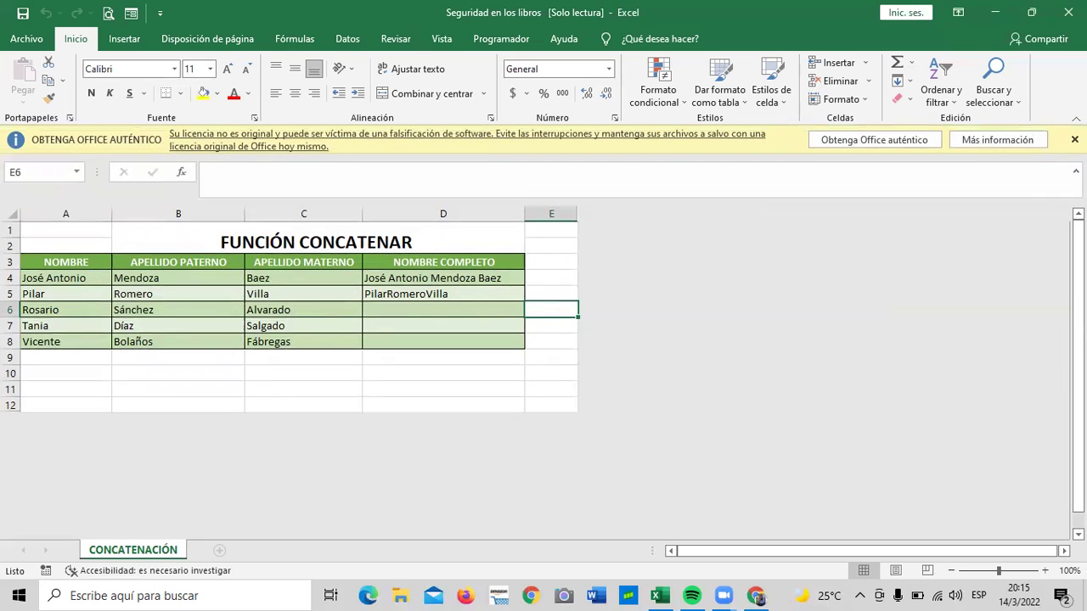
Dismiss the licence bar and delete Baez from C4 and Mendoza from B4
{"action": "left_click", "coordinate": [1074, 139]}
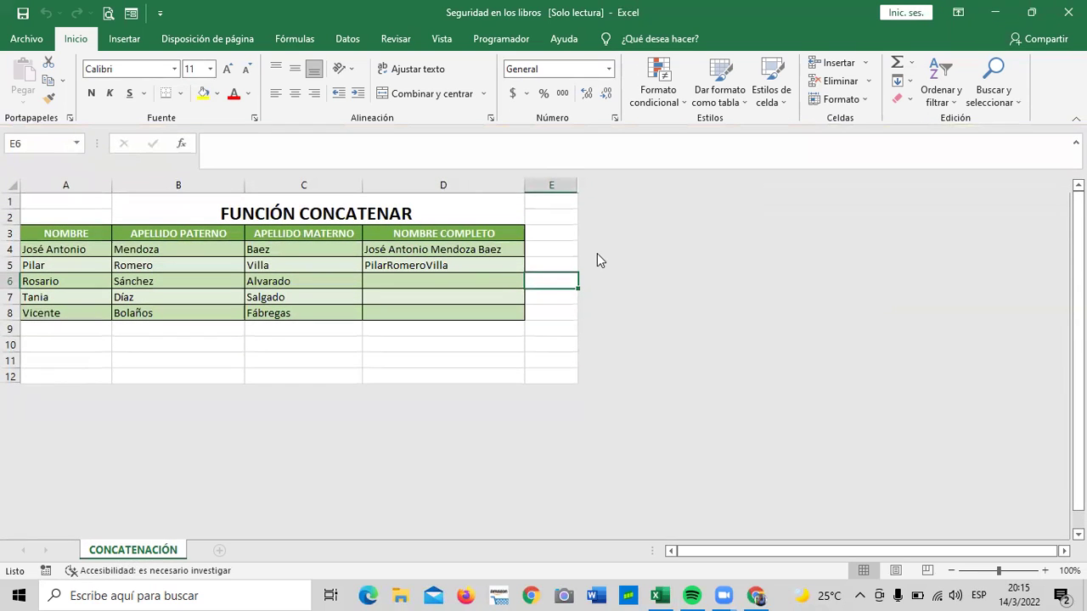
{"action": "left_click", "coordinate": [522, 345]}
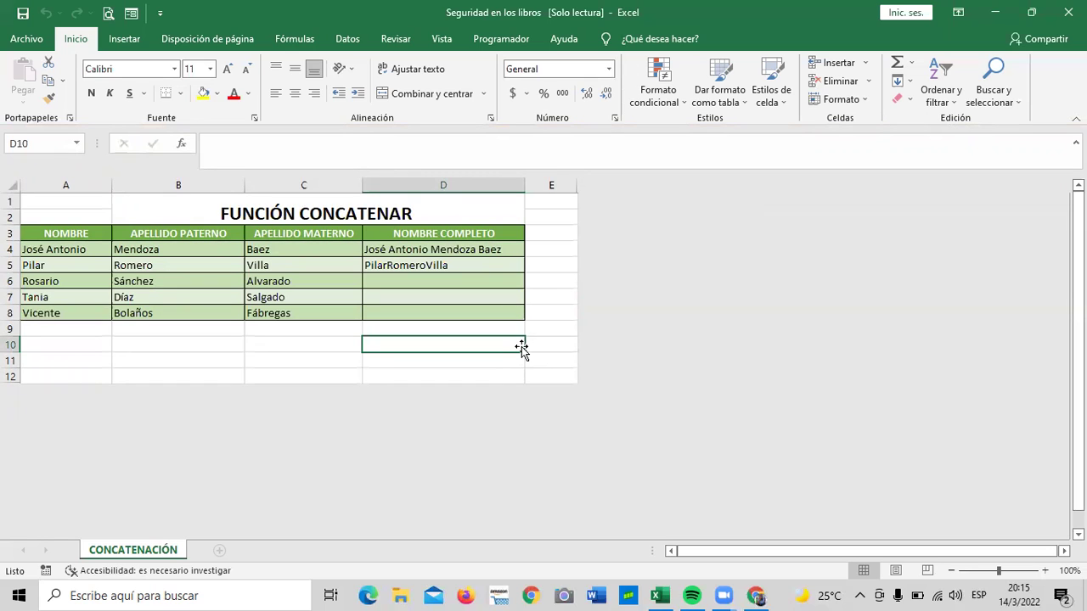
{"action": "left_click", "coordinate": [291, 252]}
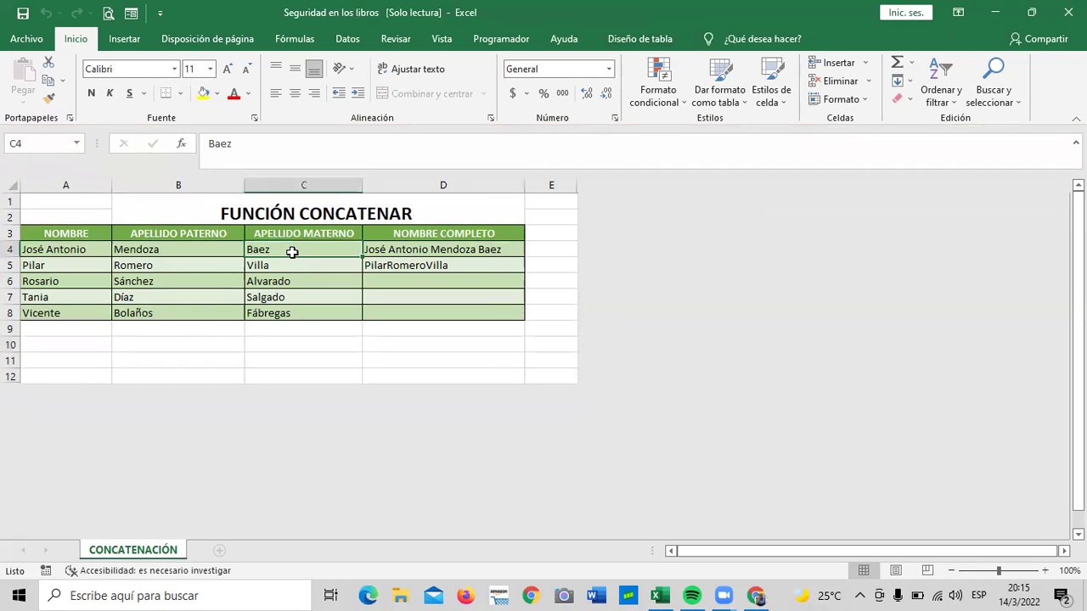
{"action": "key", "text": "BackSpace"}
{"action": "left_click", "coordinate": [307, 346]}
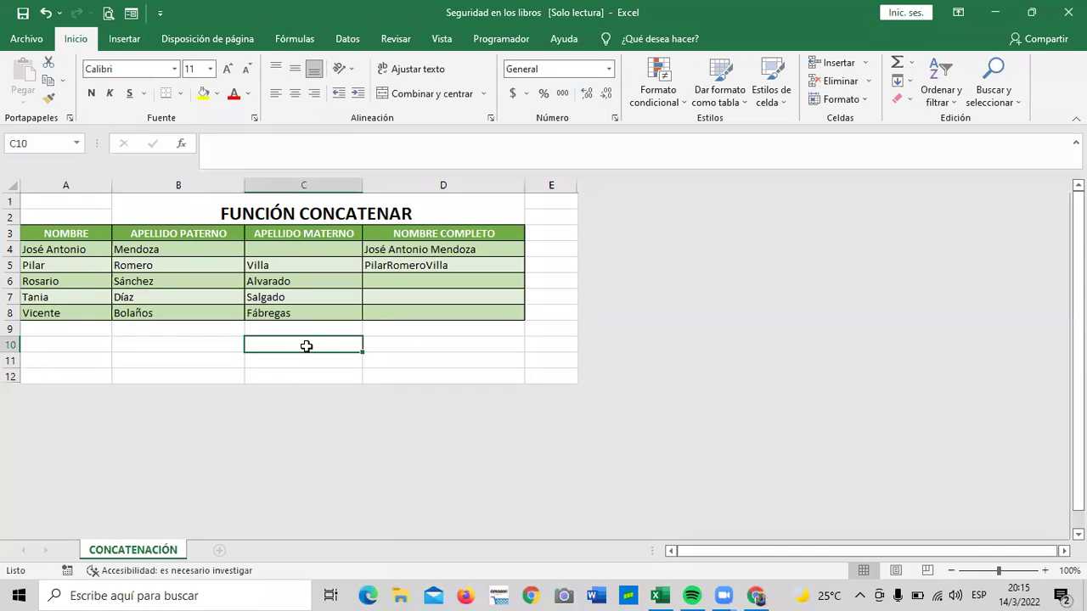
{"action": "left_click", "coordinate": [179, 254]}
{"action": "key", "text": "BackSpace"}
{"action": "key", "text": "Return"}
Close the read-only workbook and choose Guardar, getting the 'Copia de Seguridad en los libros' Save As
{"action": "left_click", "coordinate": [260, 349]}
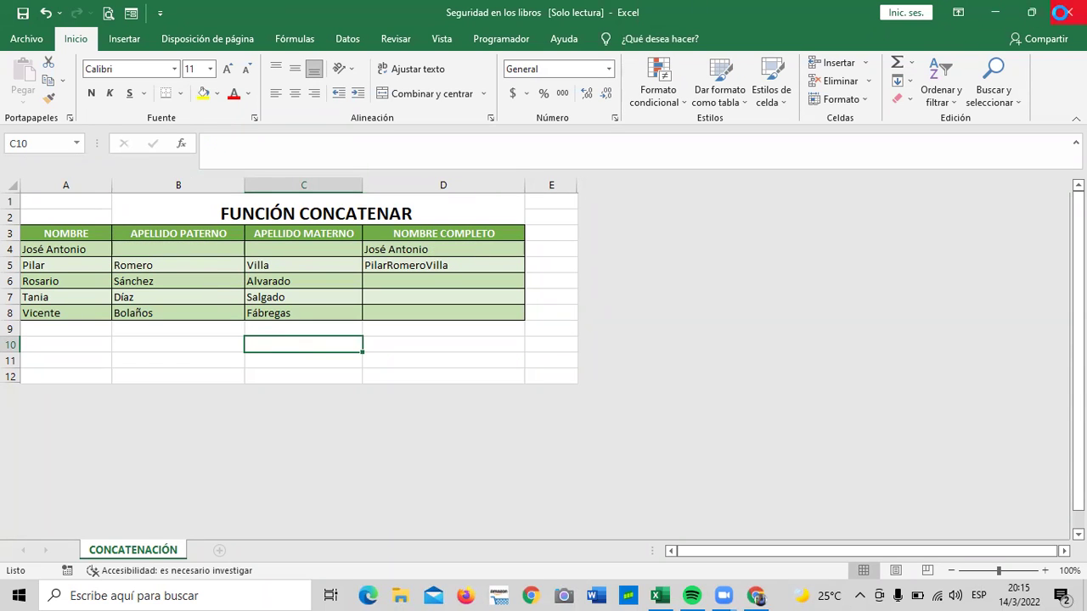
{"action": "left_click", "coordinate": [1062, 11]}
{"action": "left_click", "coordinate": [474, 316]}
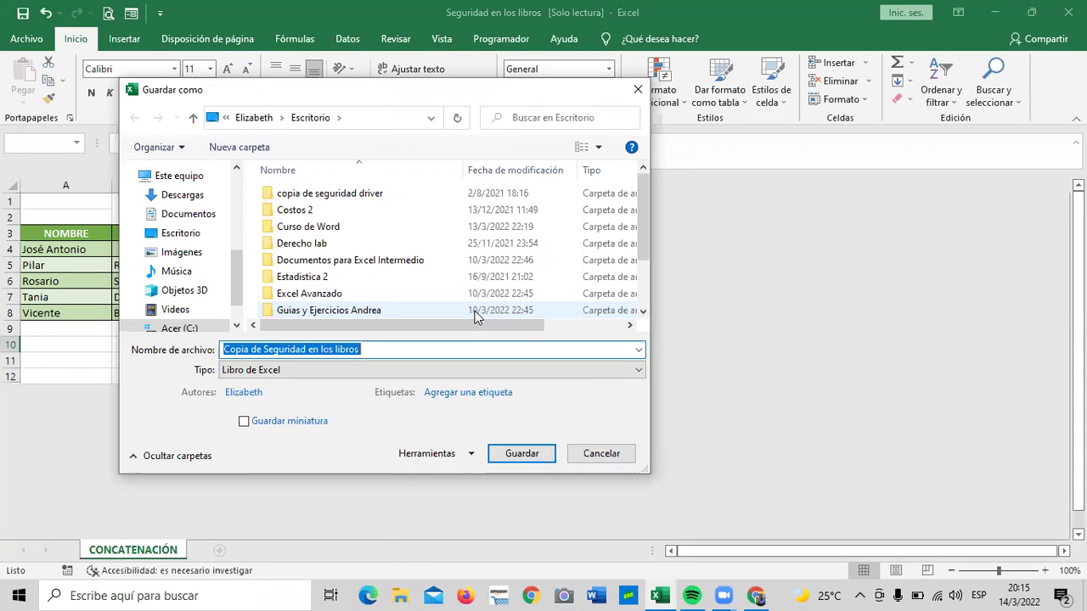
Cancel saving the copy, discard the edits, and reopen Seguridad en los libros from the desktop
{"action": "left_click", "coordinate": [603, 455]}
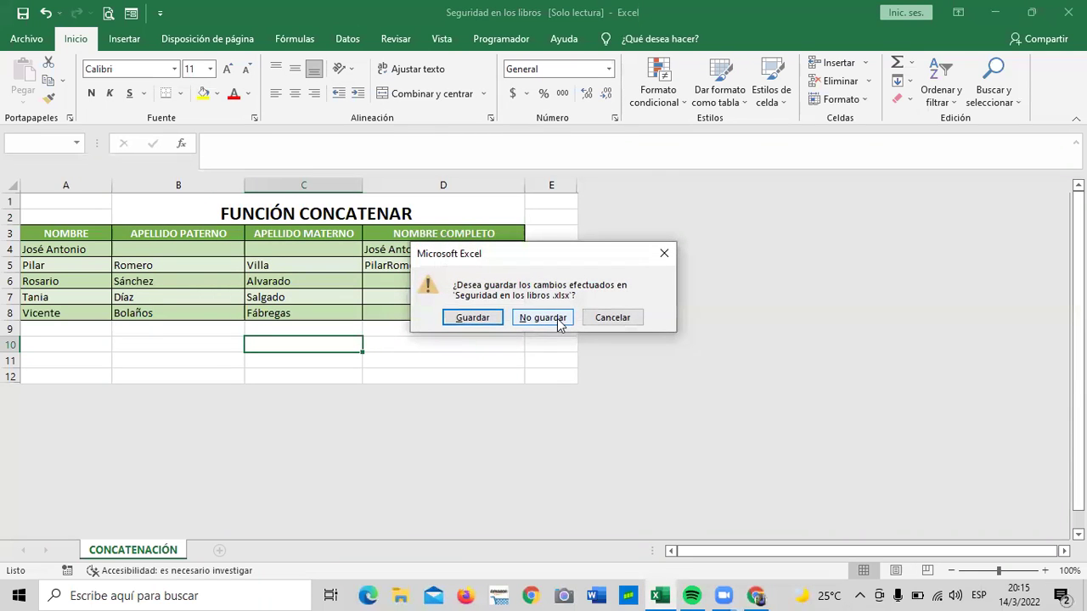
{"action": "left_click", "coordinate": [559, 319]}
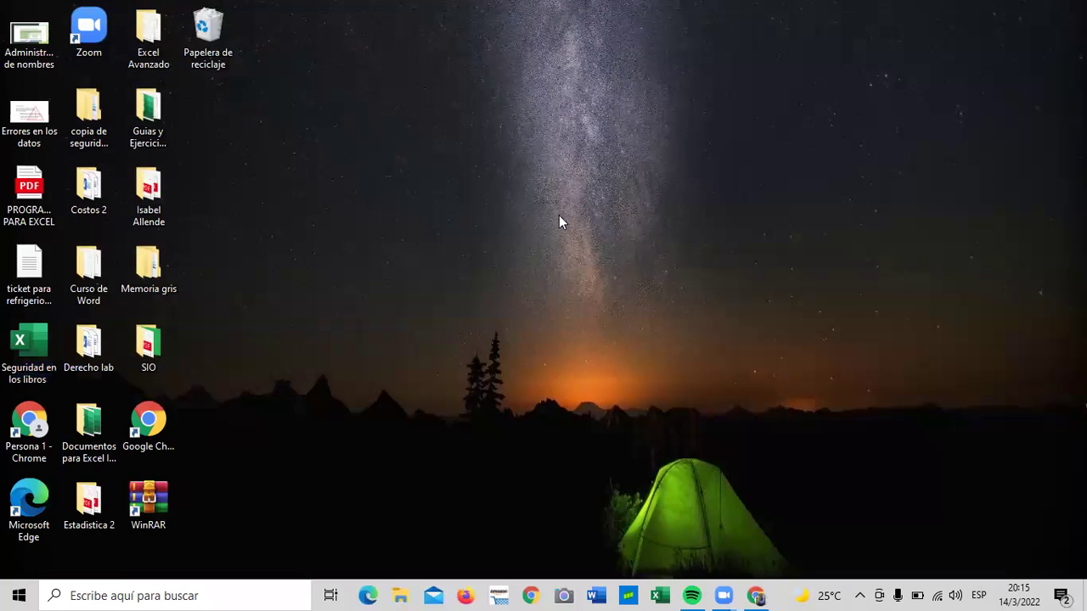
{"action": "double_click", "coordinate": [30, 343]}
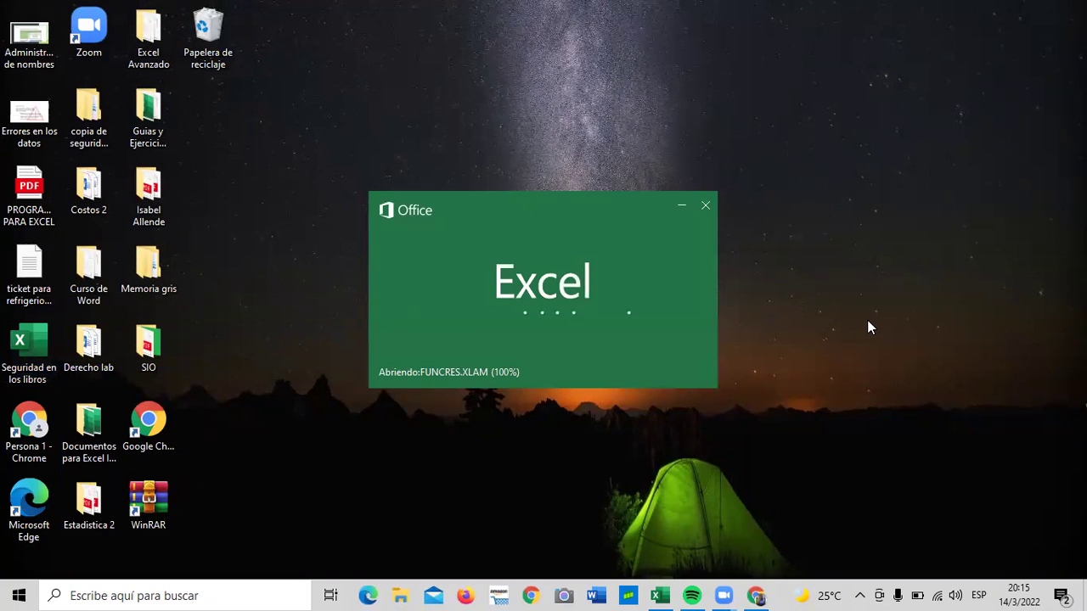
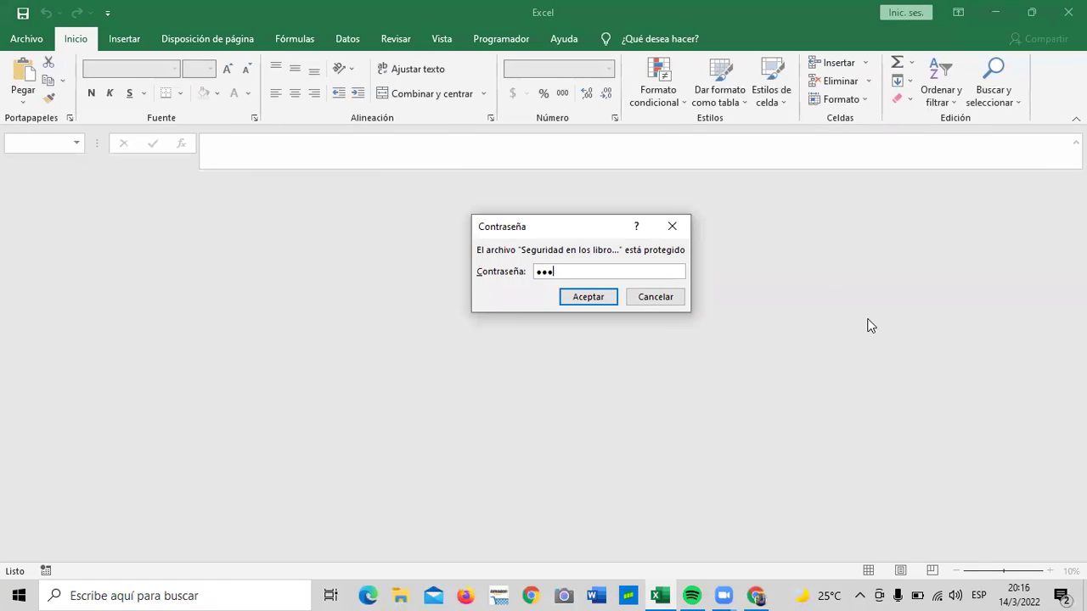
Enter both the open and write passwords to gain full editing access
{"action": "key", "text": "Return"}
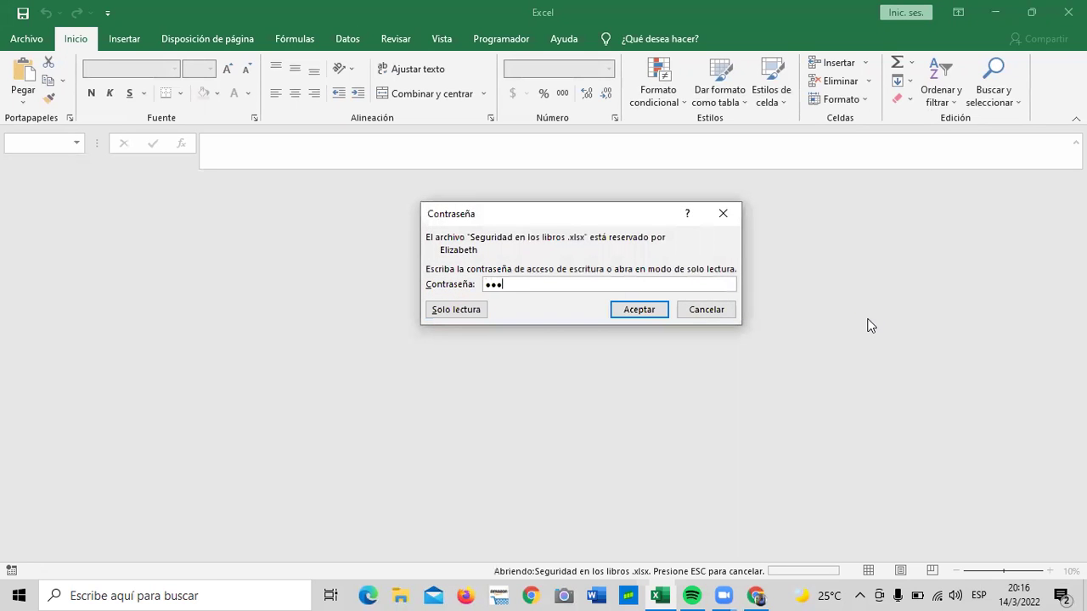
{"action": "key", "text": "Return"}
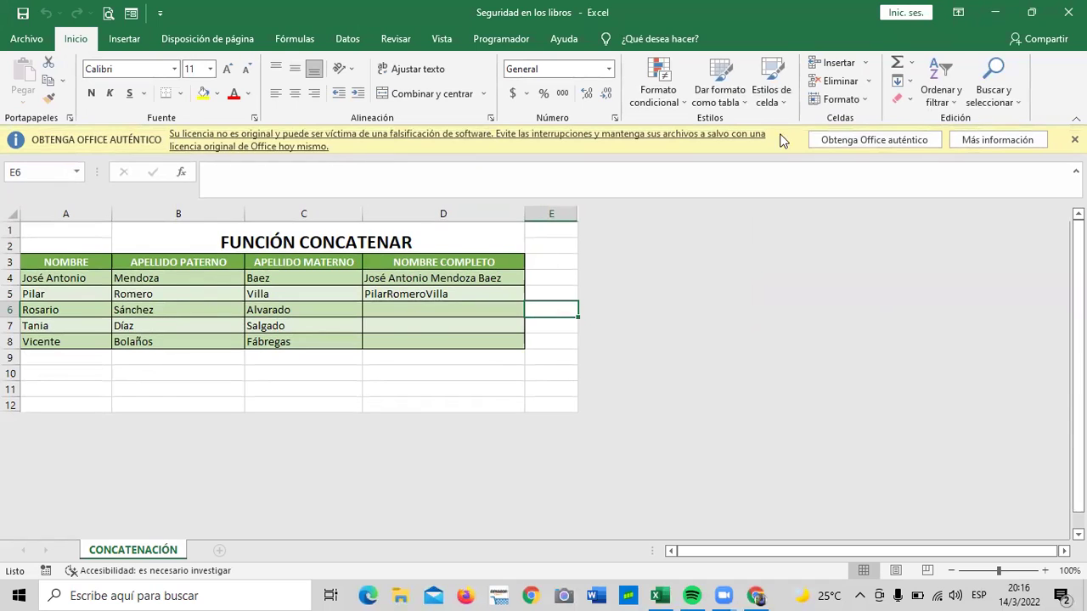
Dismiss the licence bar and inspect cells B4, C4, B5, C5, C10, D10 and E8, confirming the names remain
{"action": "left_click", "coordinate": [1074, 139]}
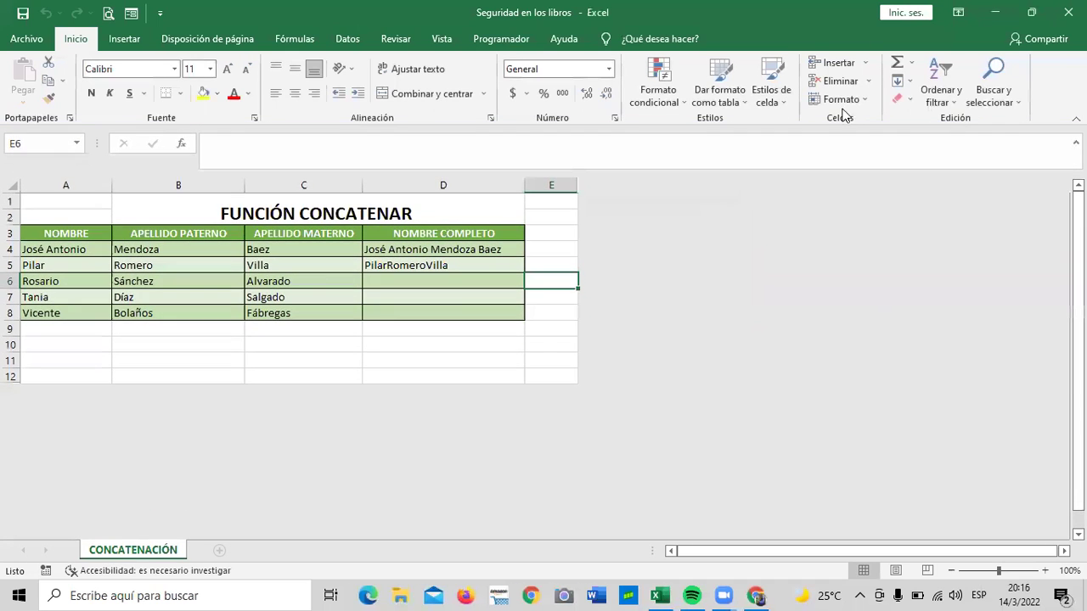
{"action": "left_click", "coordinate": [196, 248]}
{"action": "left_click", "coordinate": [286, 265]}
{"action": "left_click", "coordinate": [284, 249]}
{"action": "left_click", "coordinate": [209, 250]}
{"action": "left_click", "coordinate": [188, 264]}
{"action": "left_click", "coordinate": [280, 265]}
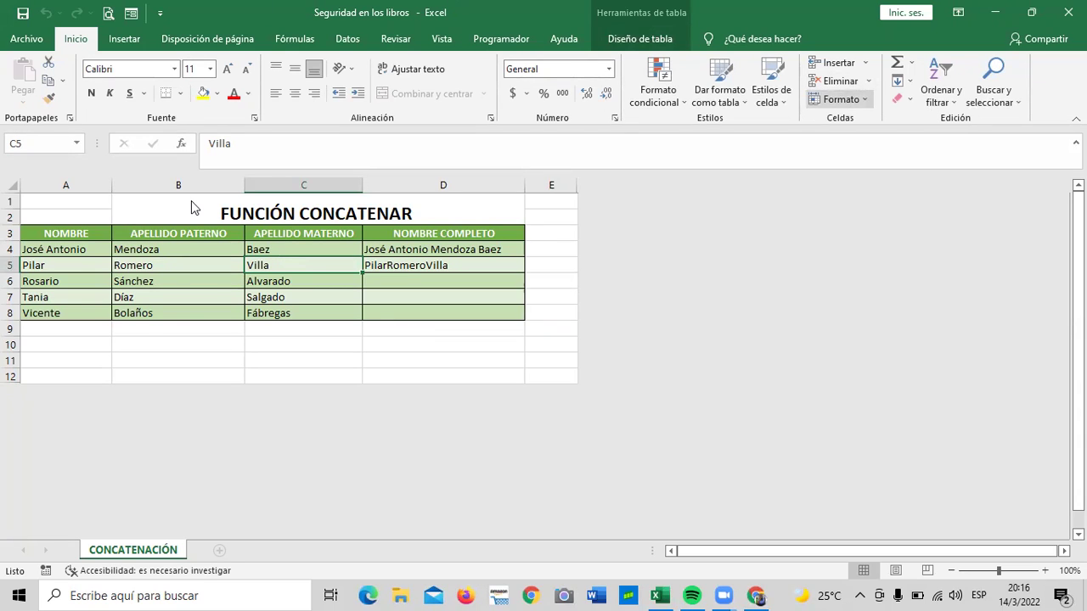
{"action": "left_click", "coordinate": [280, 343]}
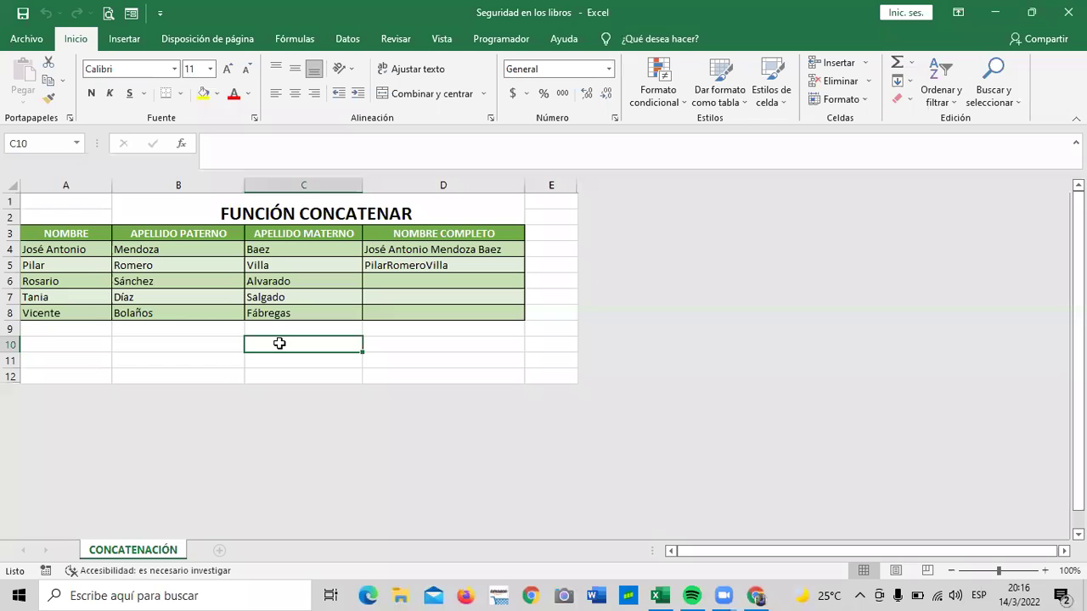
{"action": "left_click", "coordinate": [507, 346]}
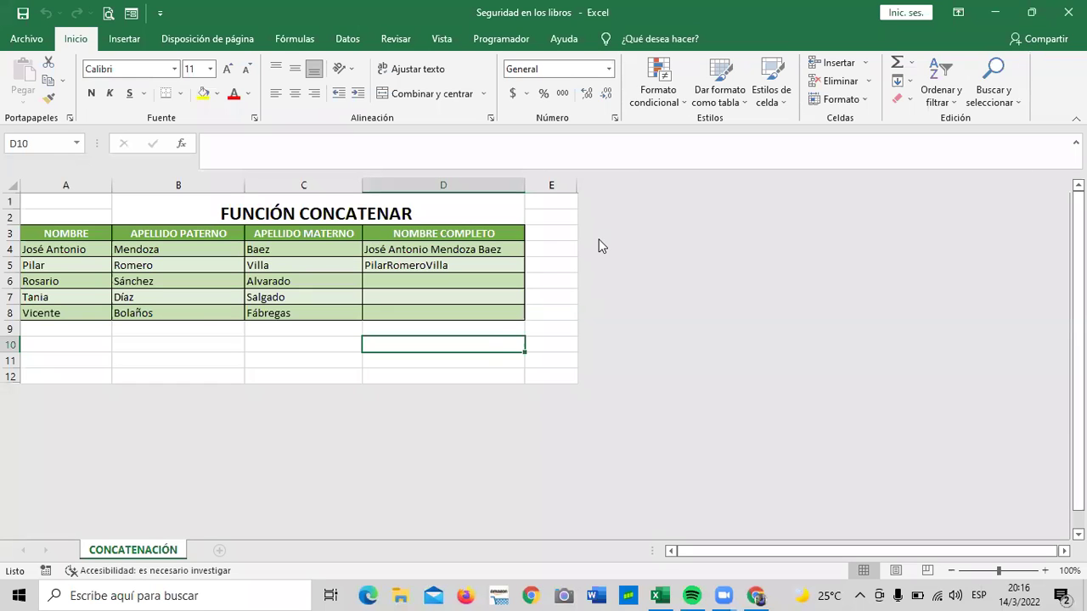
{"action": "left_click", "coordinate": [549, 311]}
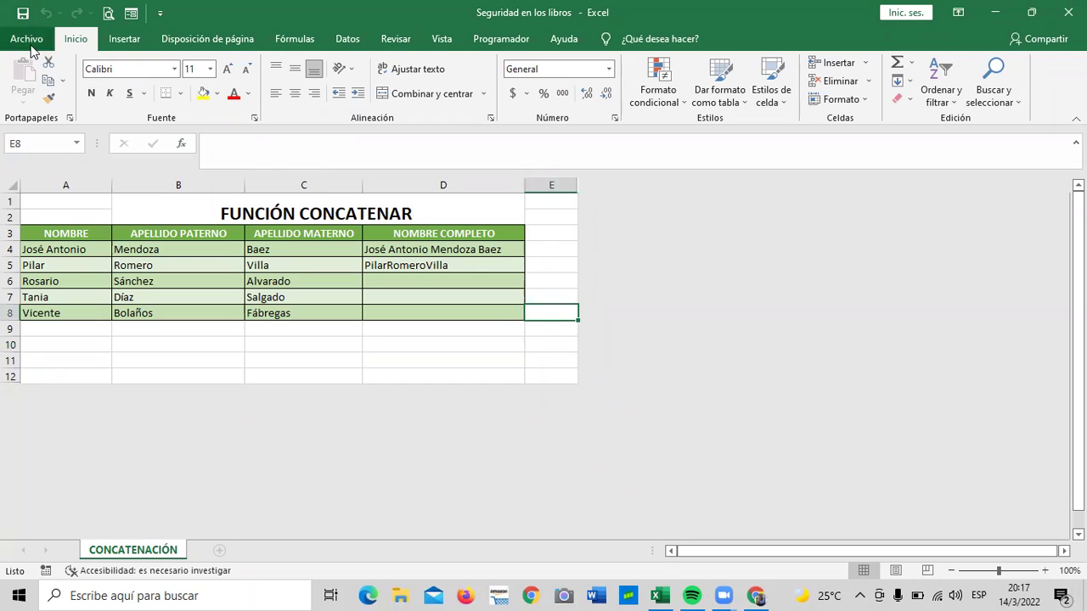
Go to Archivo > Información and expand the Proteger libro protection options
{"action": "left_click", "coordinate": [29, 43]}
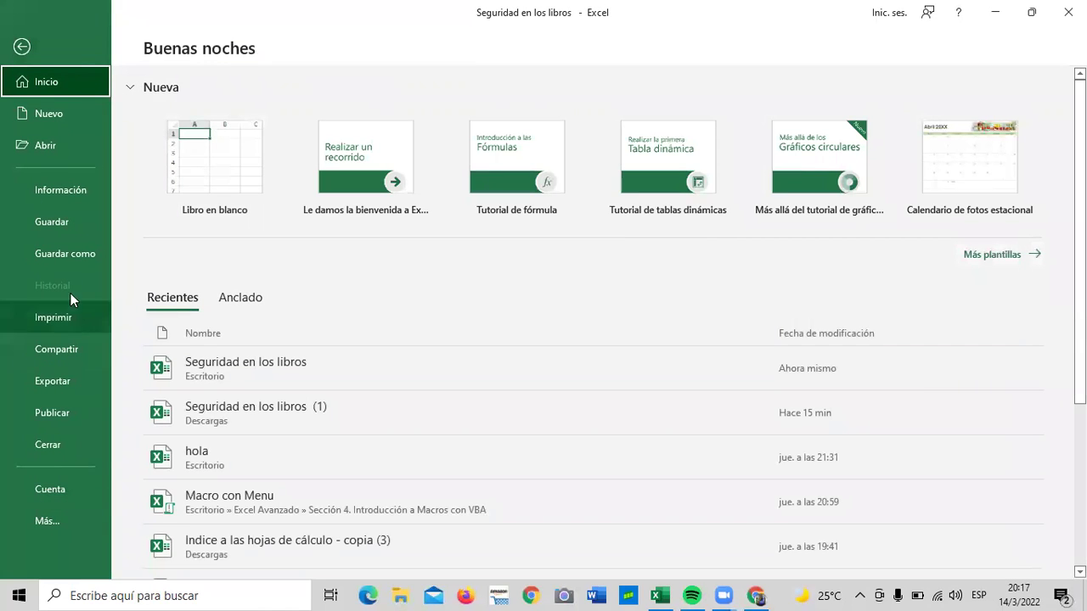
{"action": "left_click", "coordinate": [73, 190]}
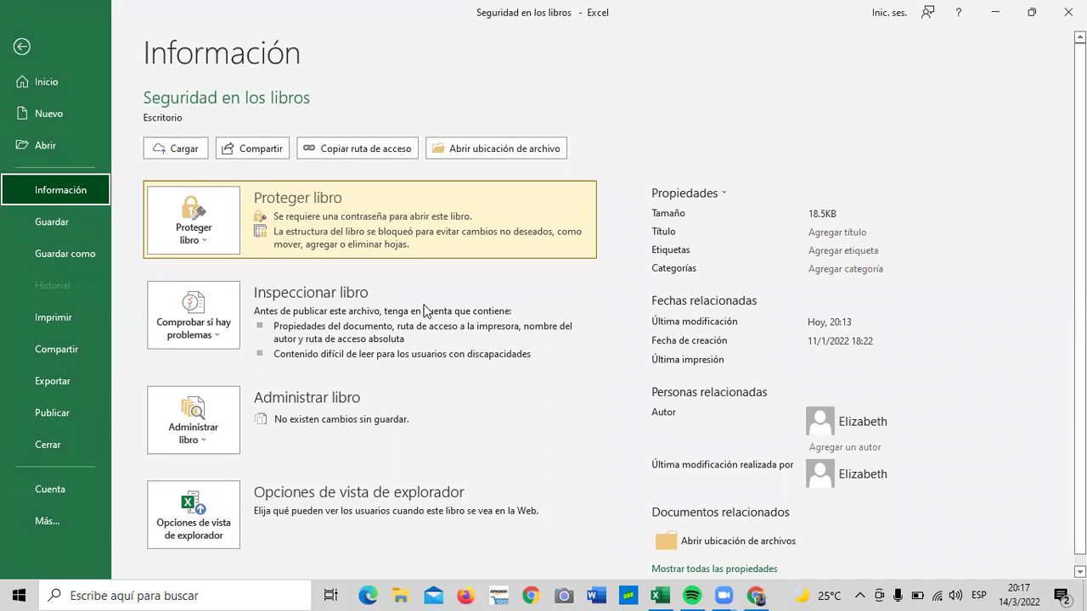
{"action": "scroll", "coordinate": [425, 311], "scroll_direction": "down", "scroll_amount": 1}
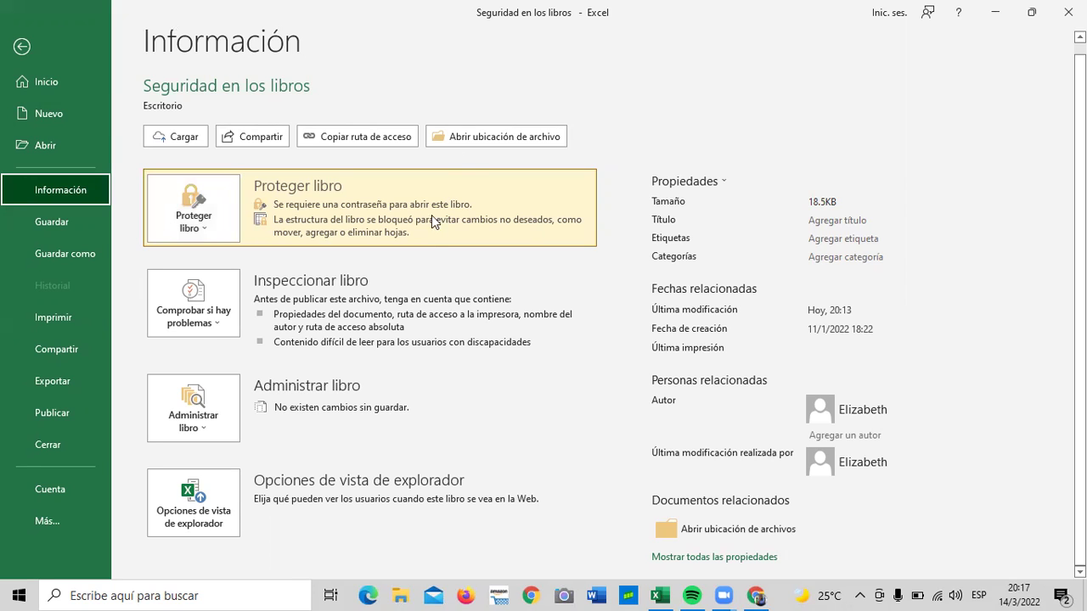
{"action": "left_click", "coordinate": [212, 235]}
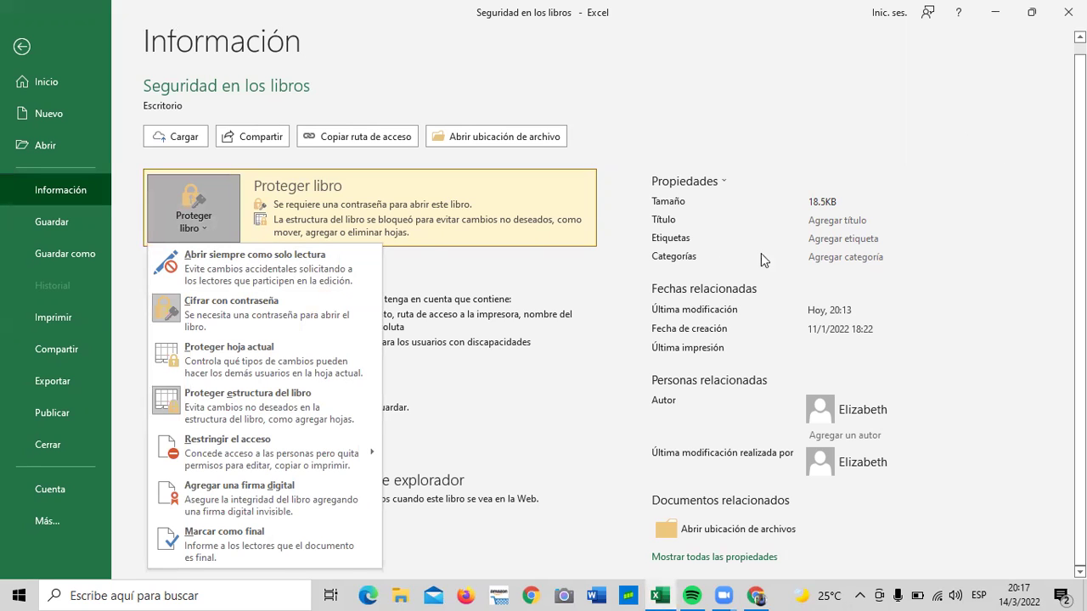
Review the Cifrar con contraseña opening password and accept it unchanged
{"action": "key", "text": "Escape"}
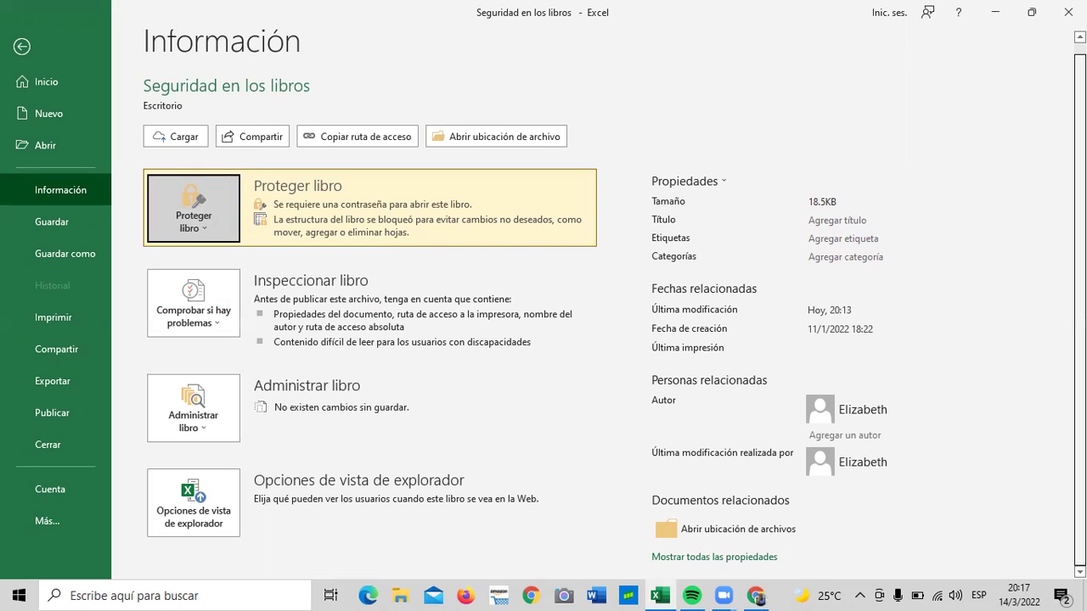
{"action": "left_click", "coordinate": [213, 222]}
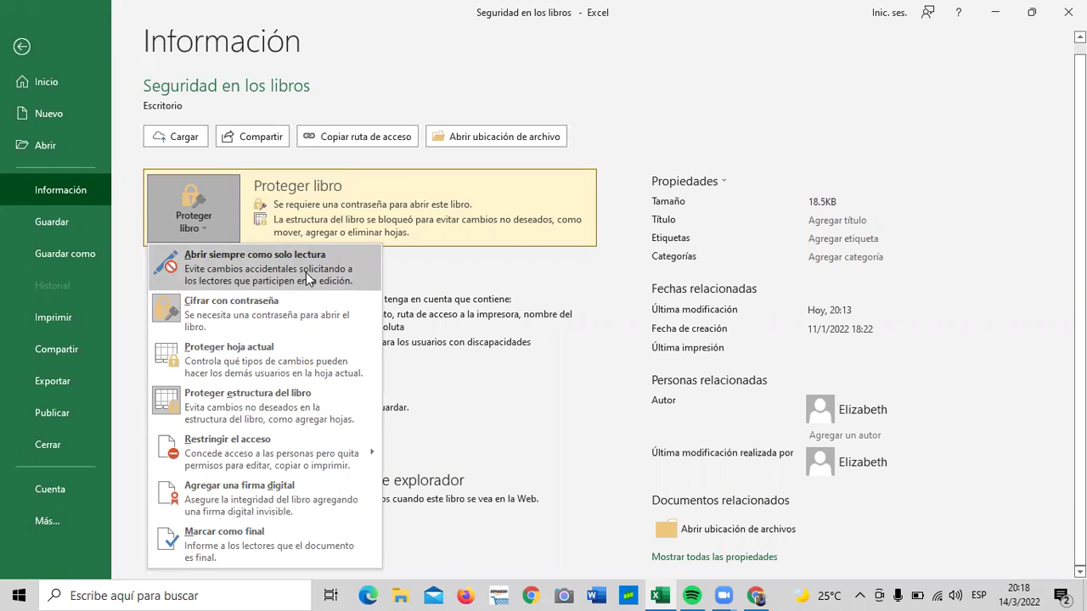
{"action": "left_click", "coordinate": [326, 330]}
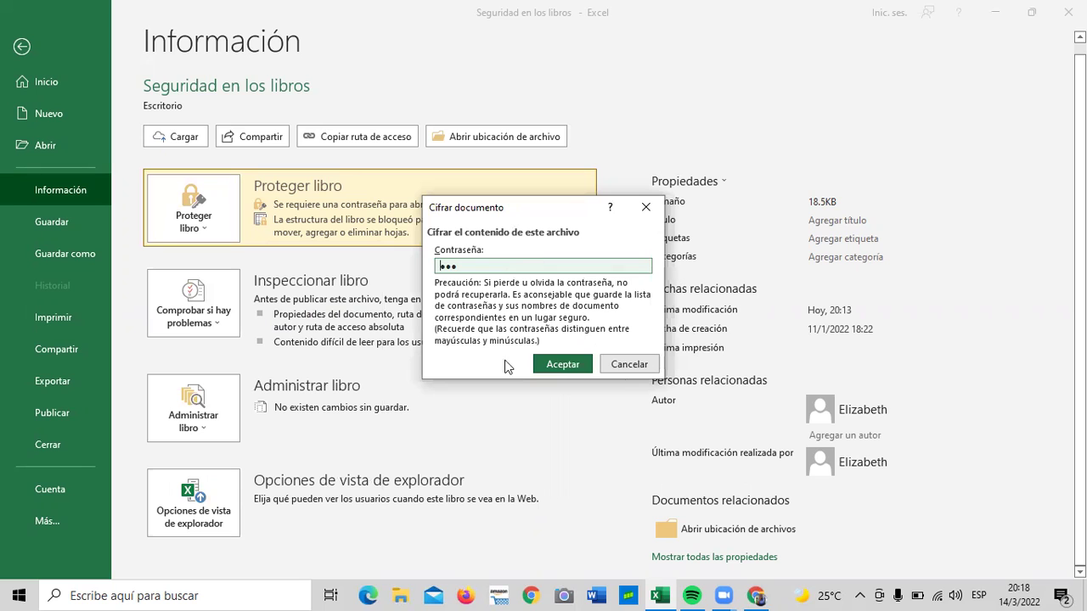
{"action": "left_click", "coordinate": [568, 366]}
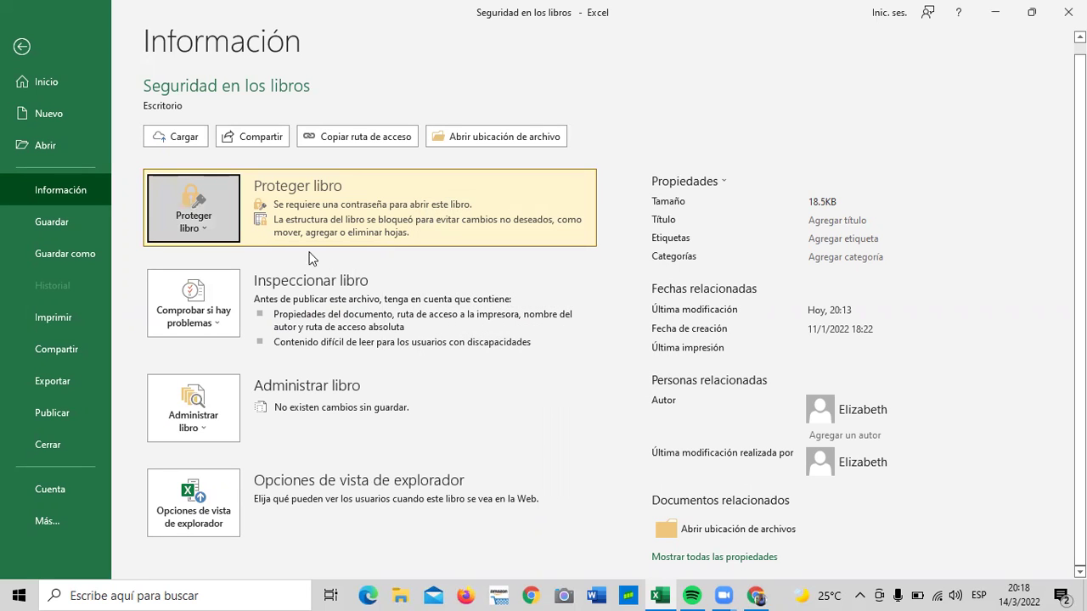
Reopen the Proteger libro dropdown on the Información page
{"action": "left_click", "coordinate": [198, 232]}
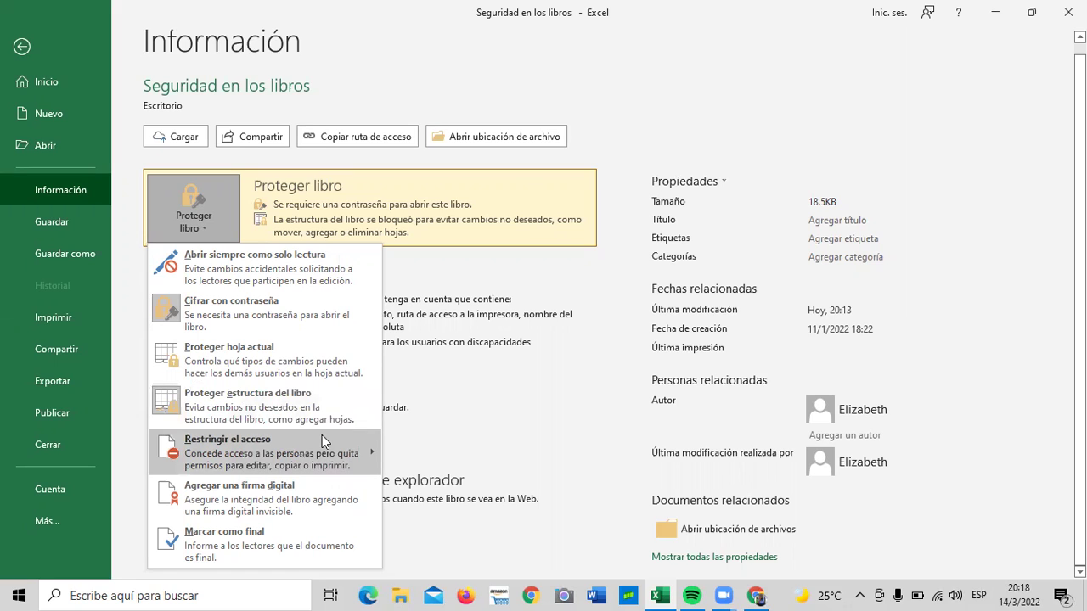
{"action": "mouse_move", "coordinate": [318, 446]}
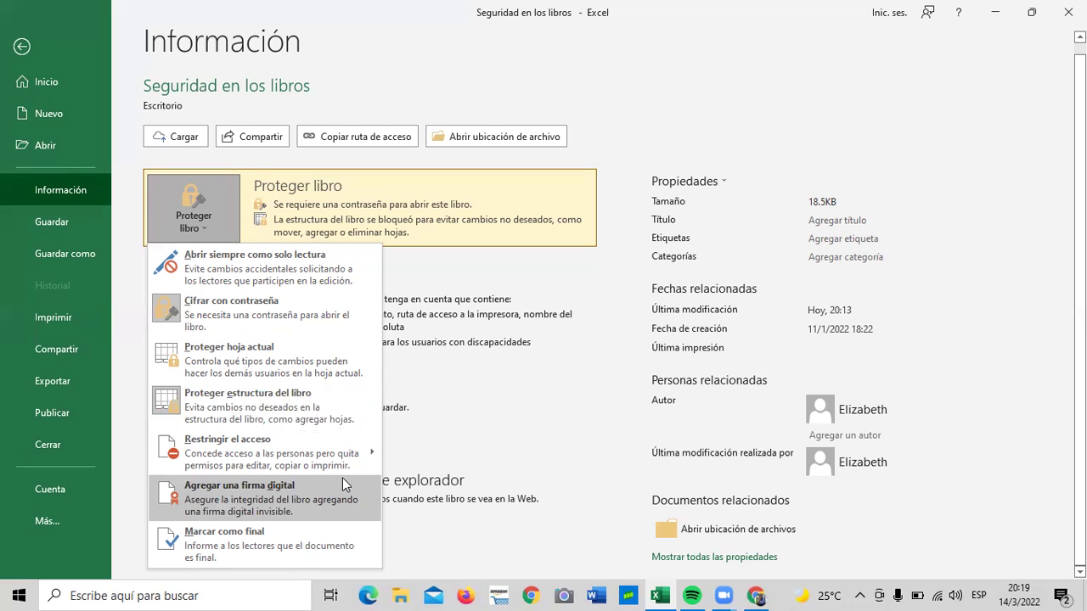
Apply Marcar como final to the workbook and accept both confirmation dialogs
{"action": "left_click", "coordinate": [267, 549]}
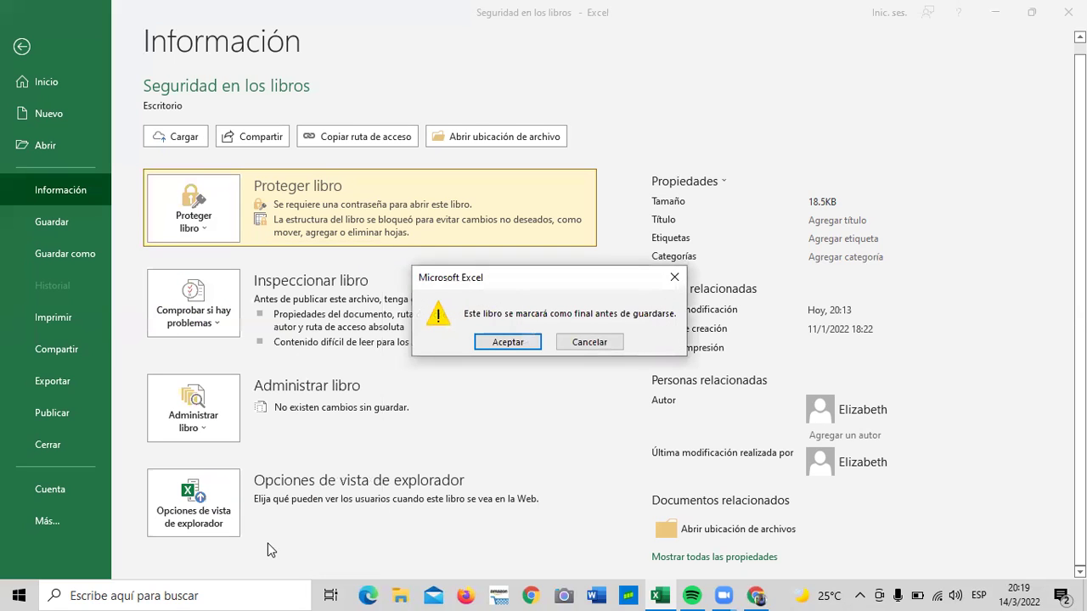
{"action": "left_click", "coordinate": [510, 343]}
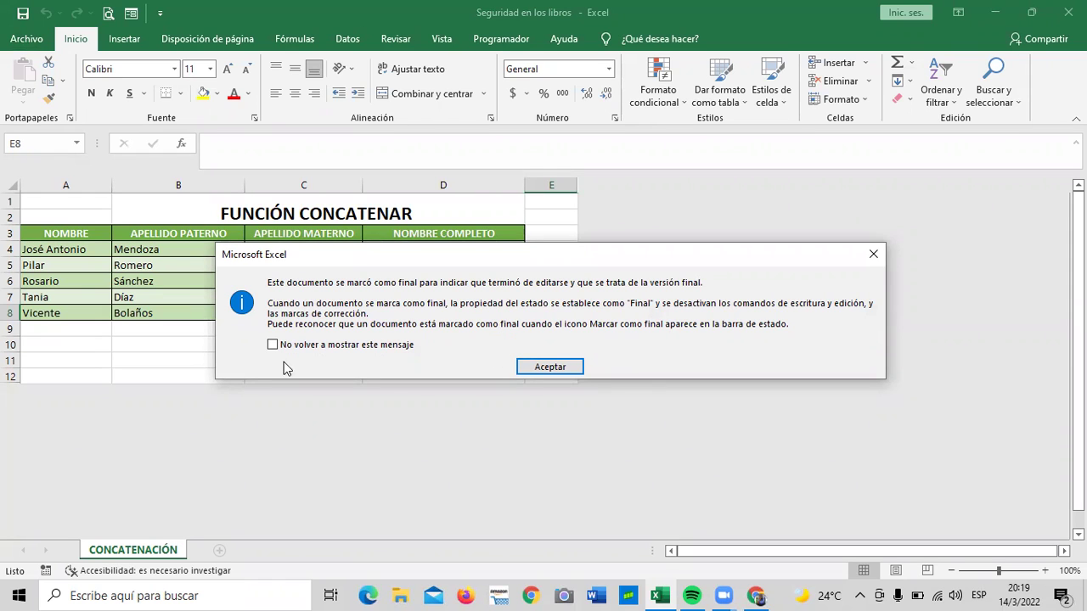
{"action": "left_click", "coordinate": [534, 367]}
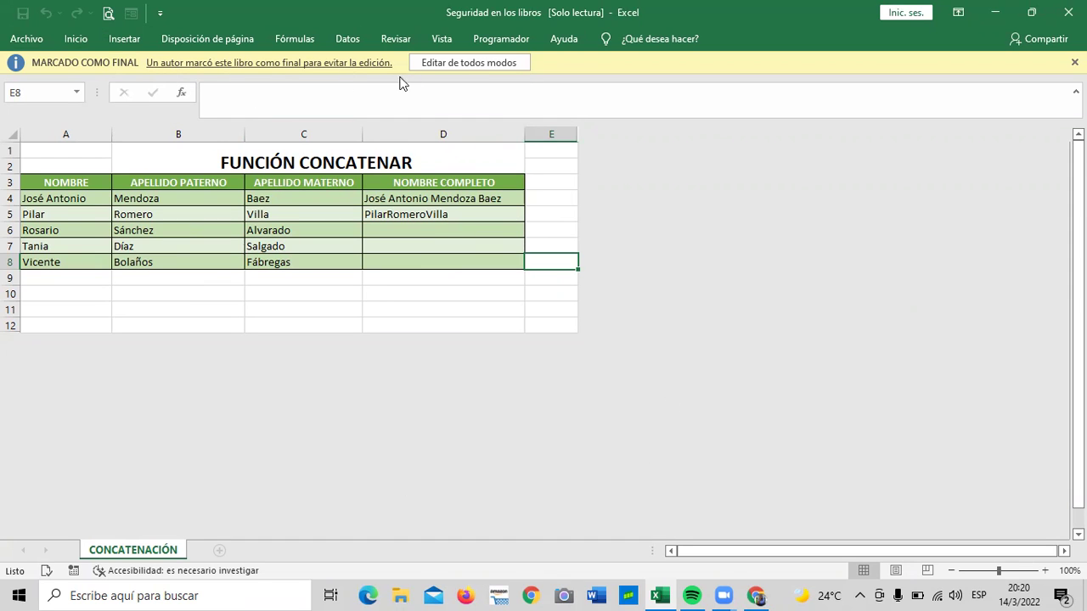
Choose Editar de todos modos to leave the final state, then check cells D11 and B11
{"action": "left_click", "coordinate": [460, 61]}
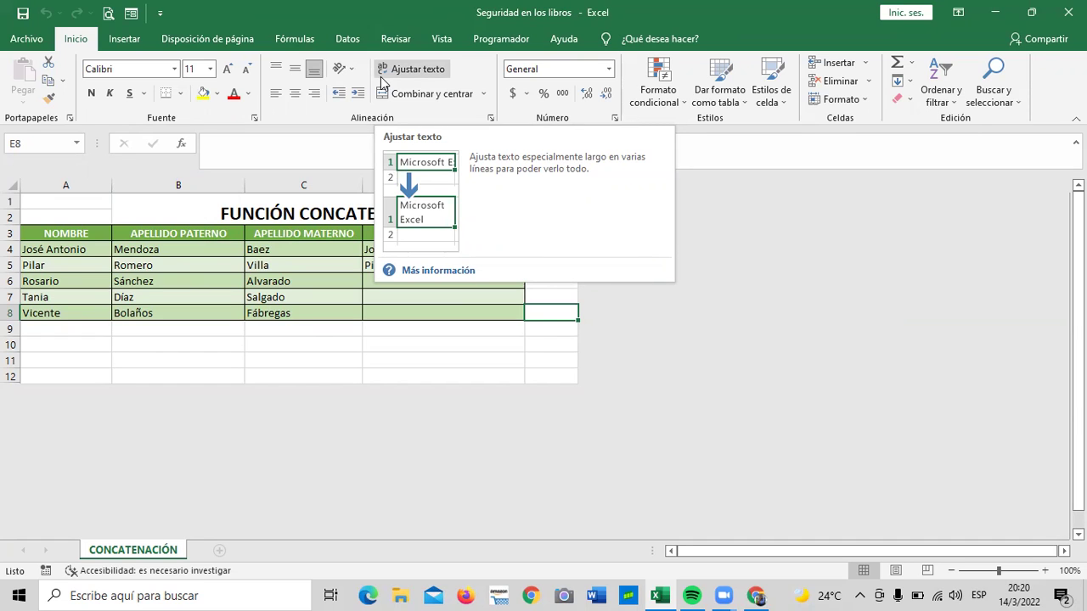
{"action": "left_click", "coordinate": [522, 358]}
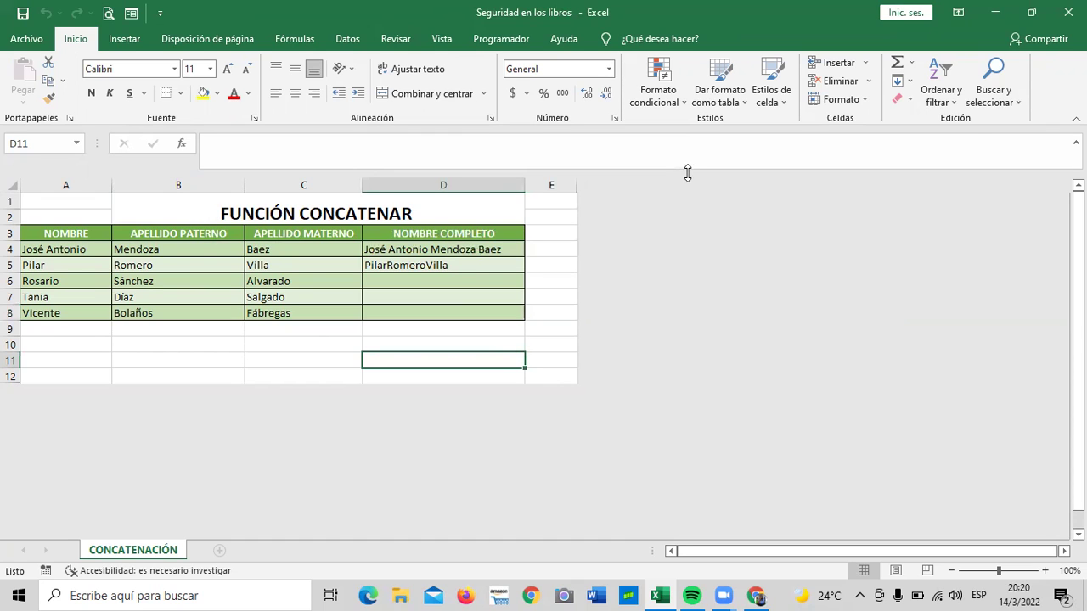
{"action": "left_click_drag", "start_coordinate": [686, 173], "coordinate": [688, 157]}
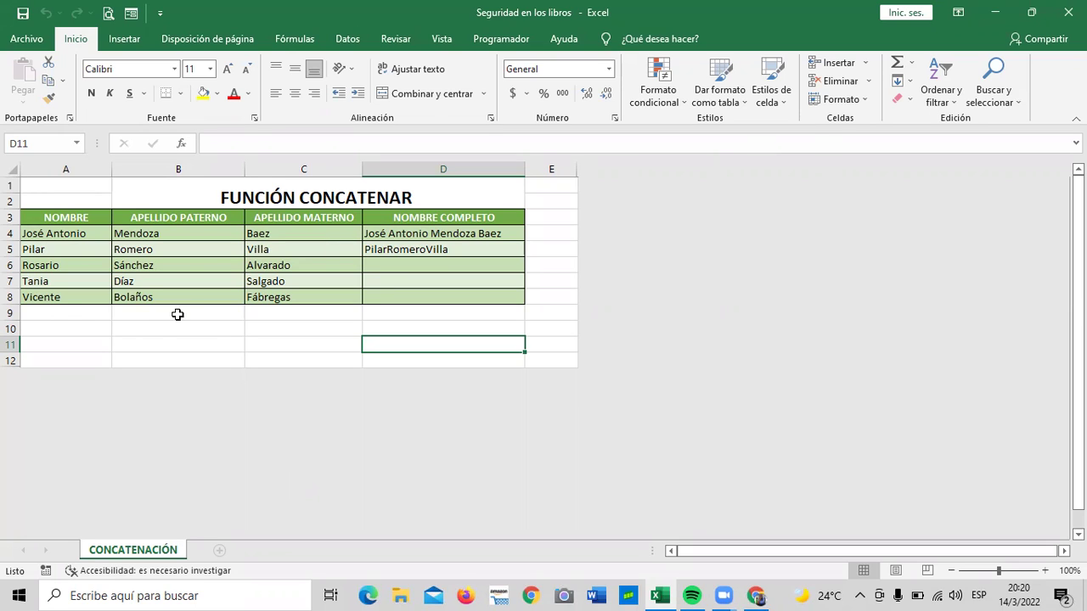
{"action": "left_click", "coordinate": [172, 345]}
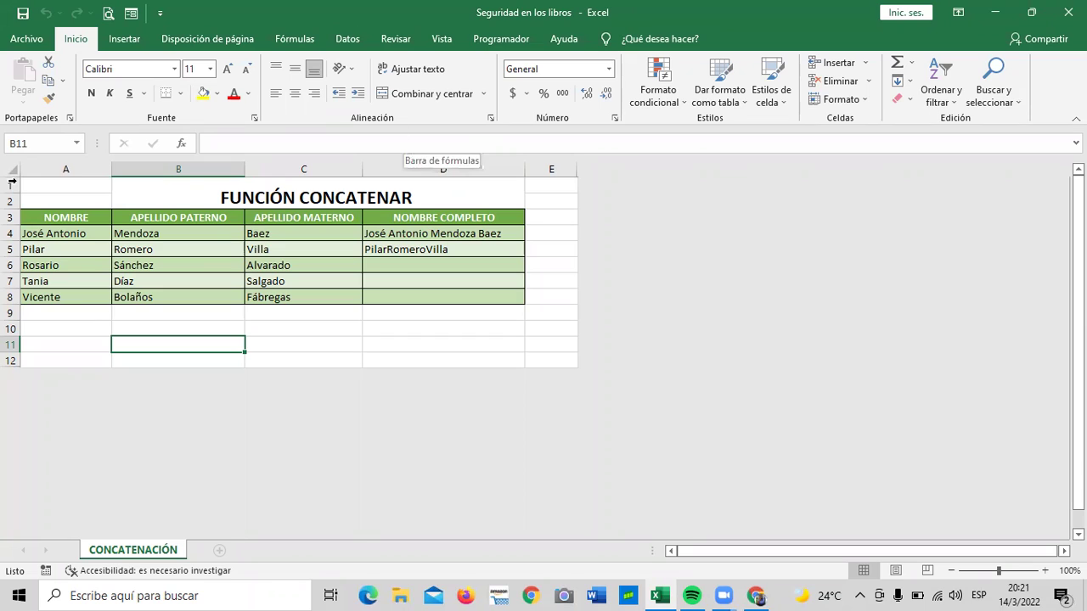
{"action": "left_click", "coordinate": [462, 340]}
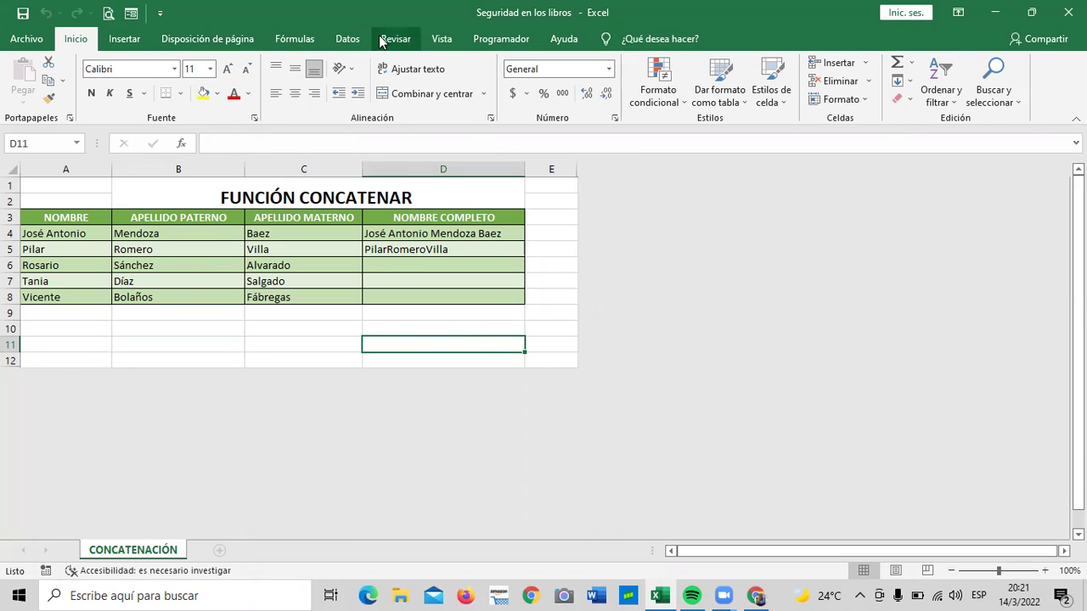
From Revisar, attempt to unprotect the workbook structure with a password and dismiss the refusal
{"action": "left_click", "coordinate": [406, 40]}
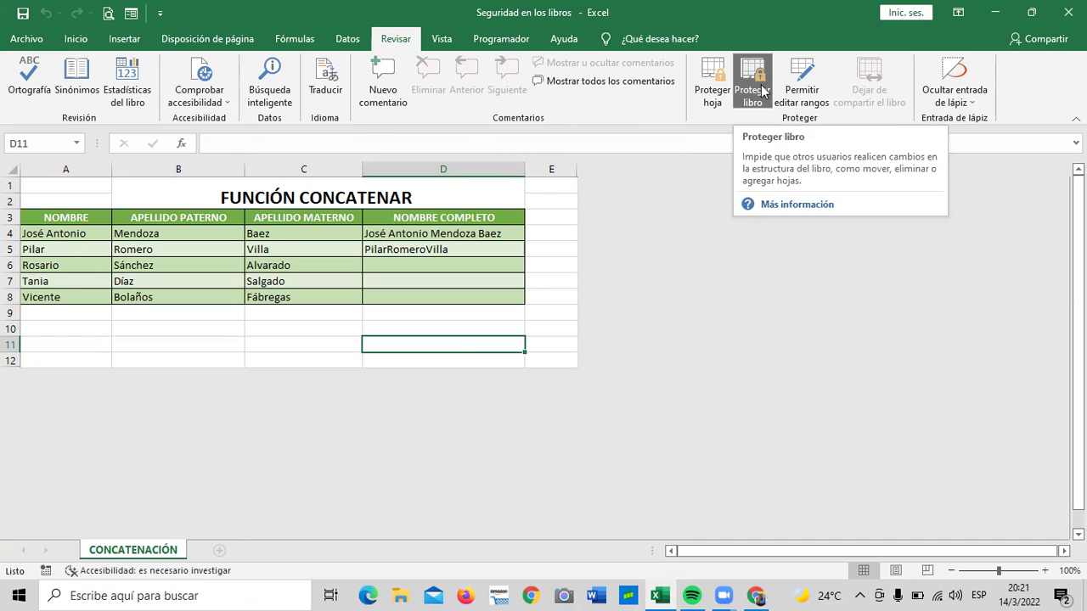
{"action": "left_click", "coordinate": [760, 89]}
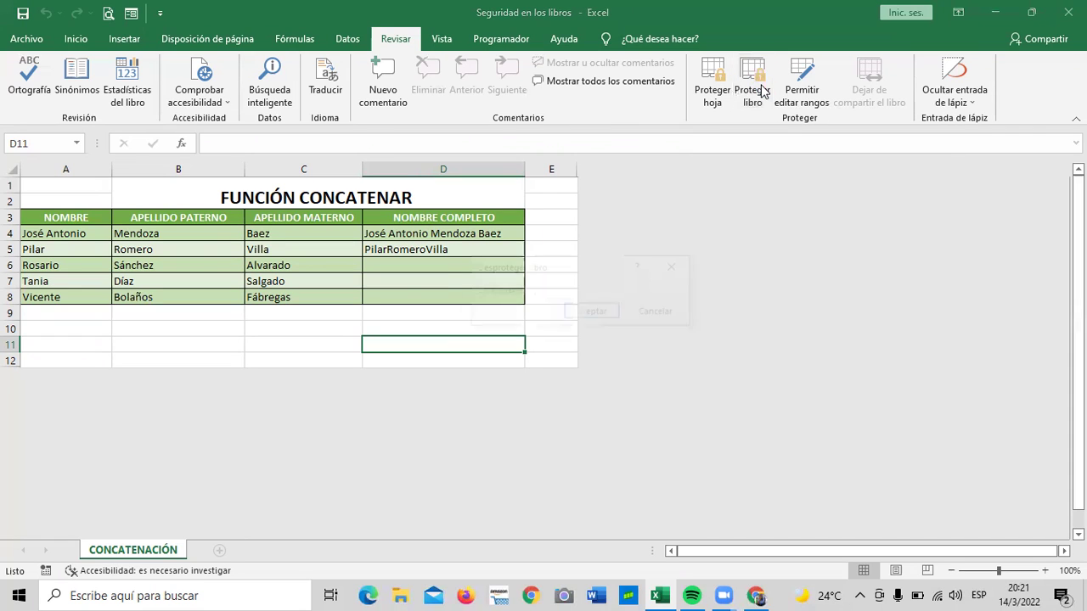
{"action": "key", "text": "Return"}
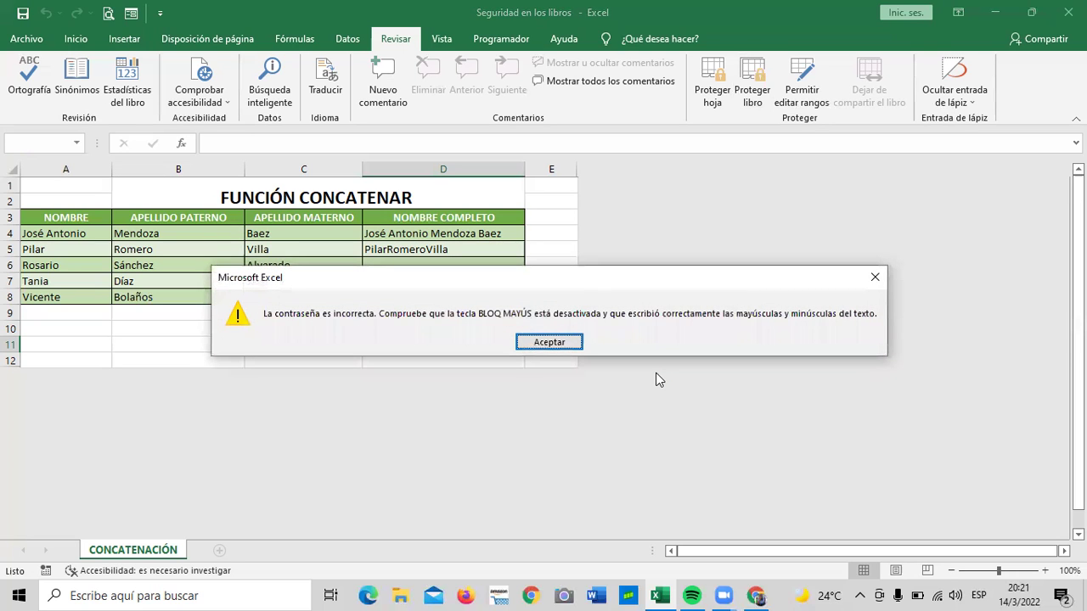
{"action": "left_click", "coordinate": [557, 348]}
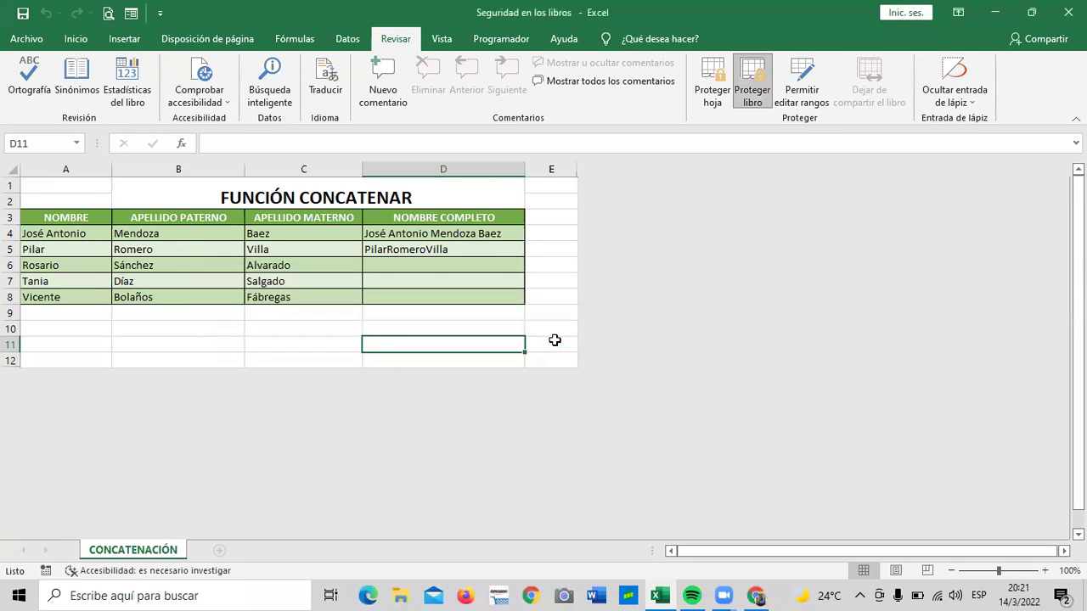
{"action": "left_click", "coordinate": [546, 263]}
Retry the structure-unprotect password twice more, dismissing each incorrect-password error
{"action": "left_click", "coordinate": [753, 80]}
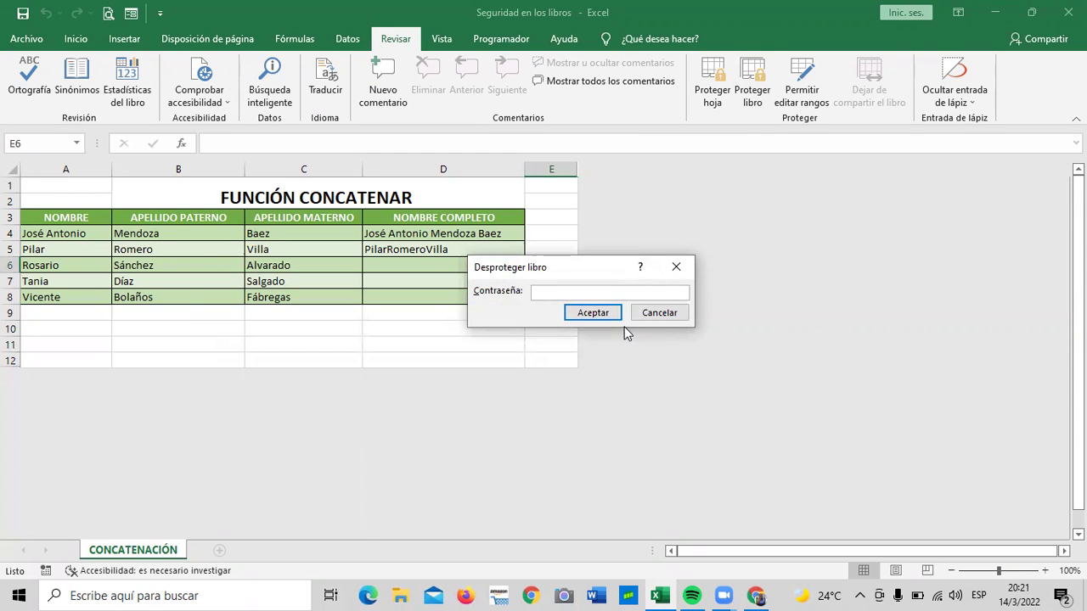
{"action": "key", "text": "Return"}
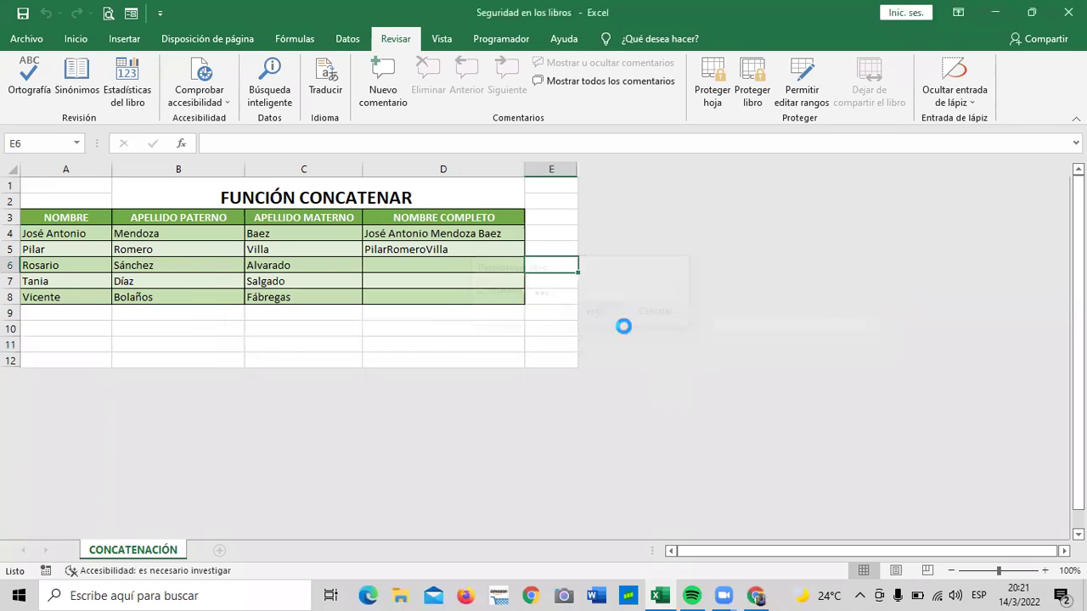
{"action": "left_click", "coordinate": [562, 344]}
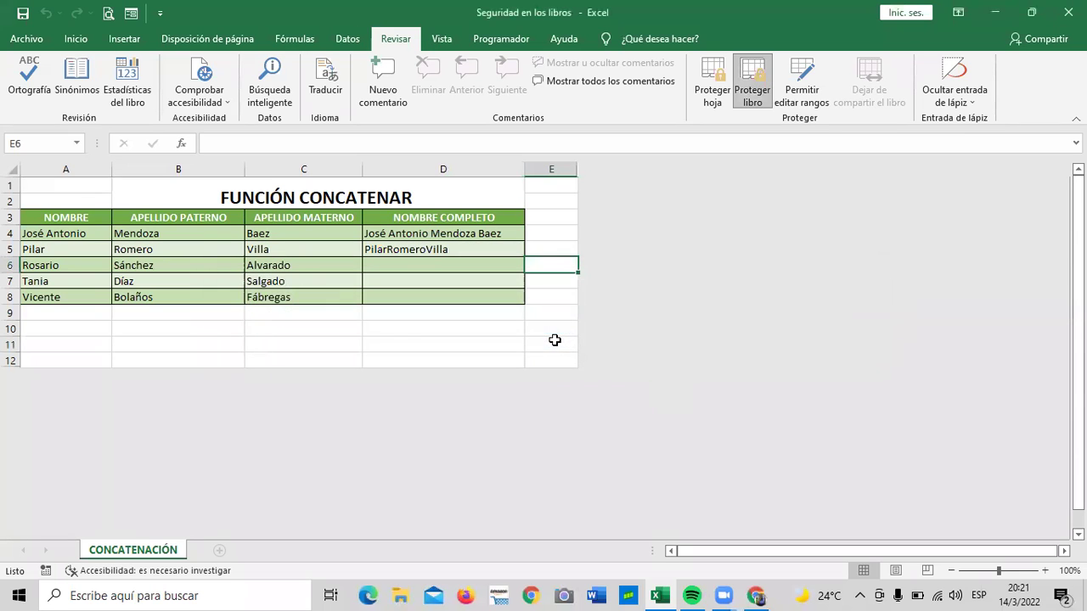
{"action": "left_click", "coordinate": [540, 341]}
{"action": "left_click", "coordinate": [545, 265]}
{"action": "left_click", "coordinate": [753, 80]}
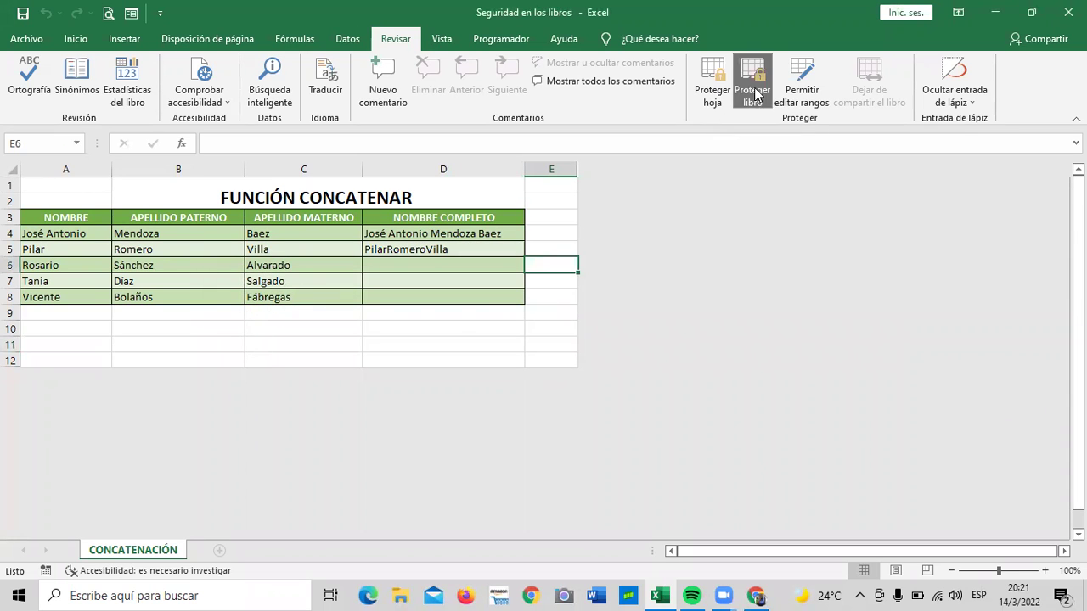
{"action": "key", "text": "Return"}
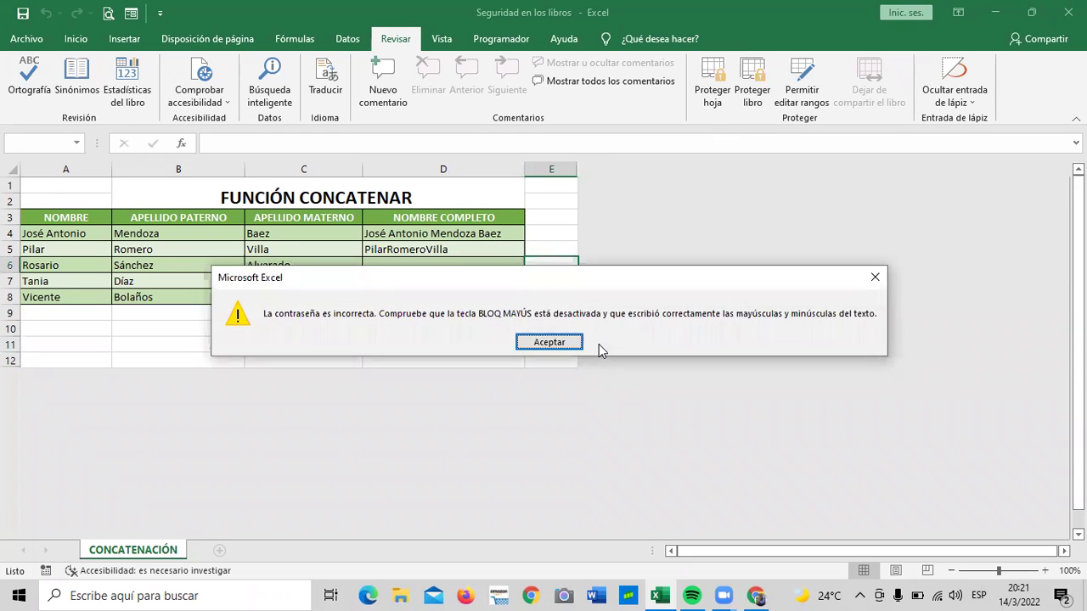
{"action": "left_click", "coordinate": [558, 341]}
{"action": "left_click", "coordinate": [548, 329]}
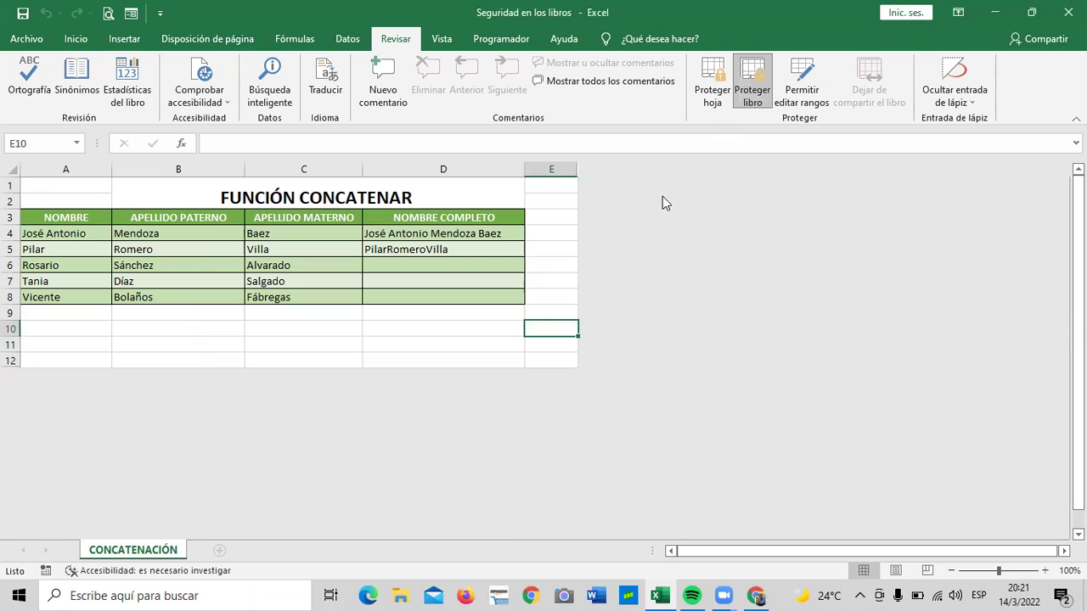
Protect the CONCATENACIÓN sheet with a password, re-entering it to confirm
{"action": "left_click", "coordinate": [709, 80]}
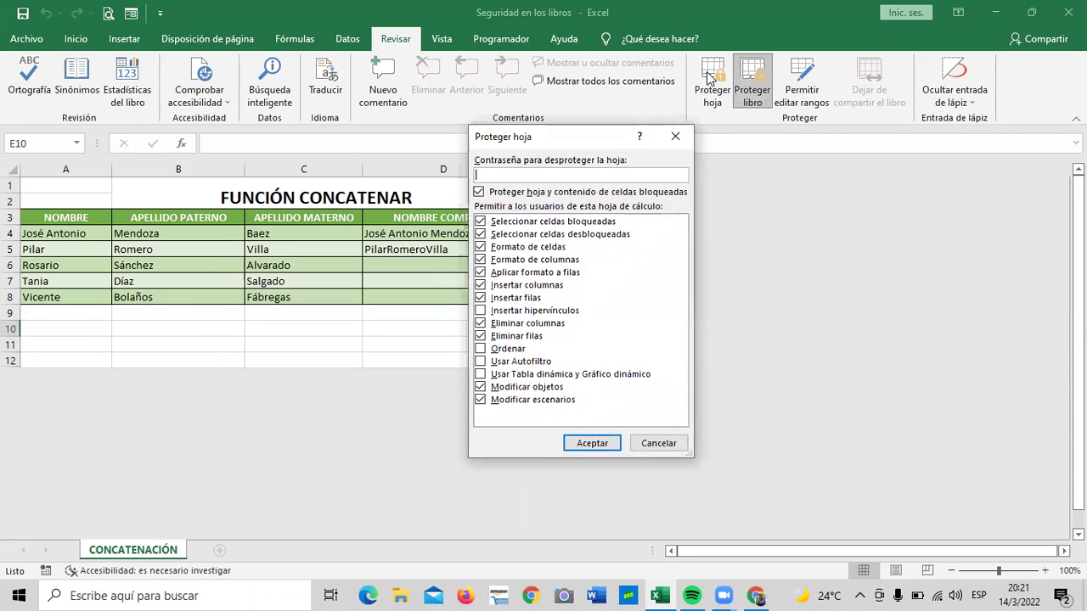
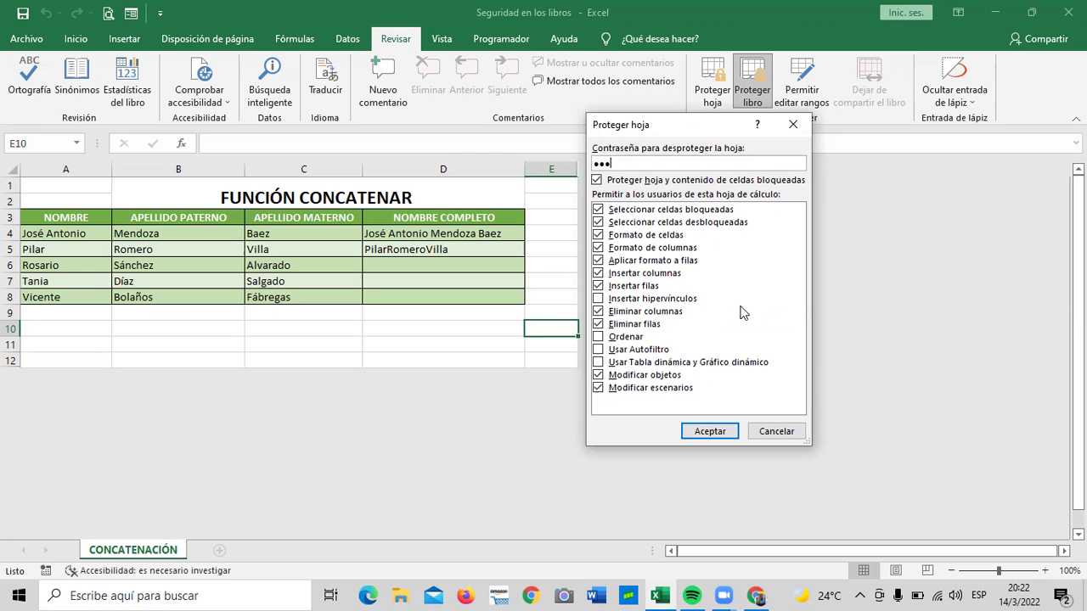
{"action": "left_click", "coordinate": [712, 432]}
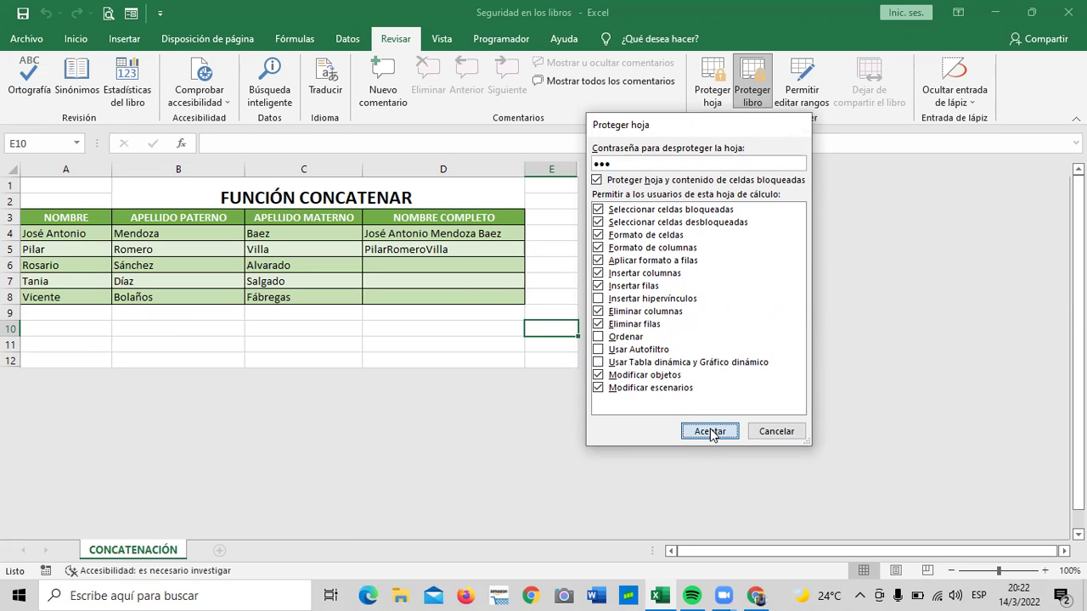
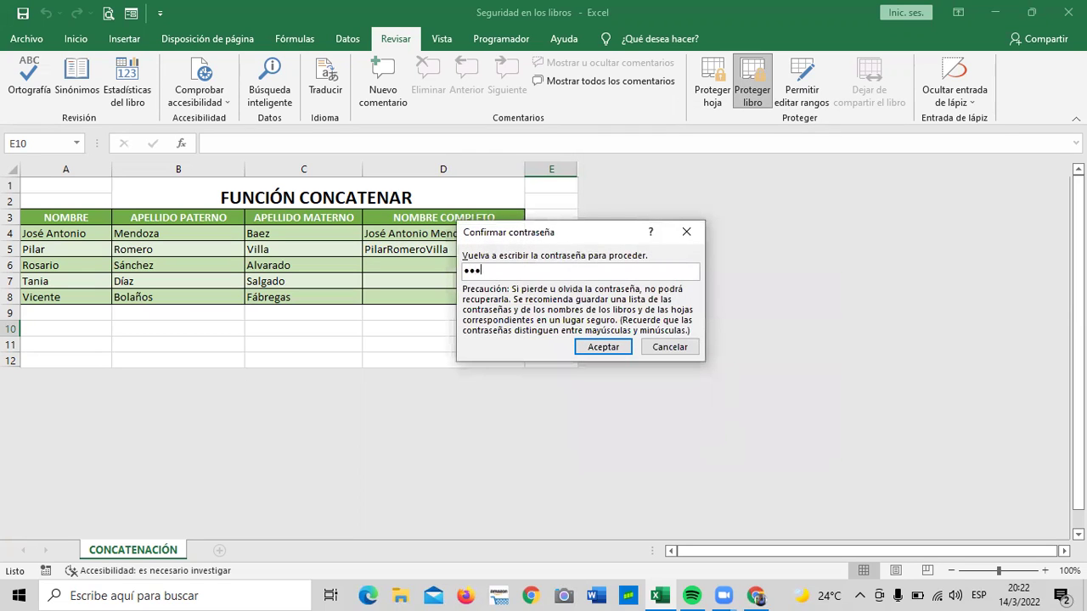
{"action": "left_click", "coordinate": [616, 346]}
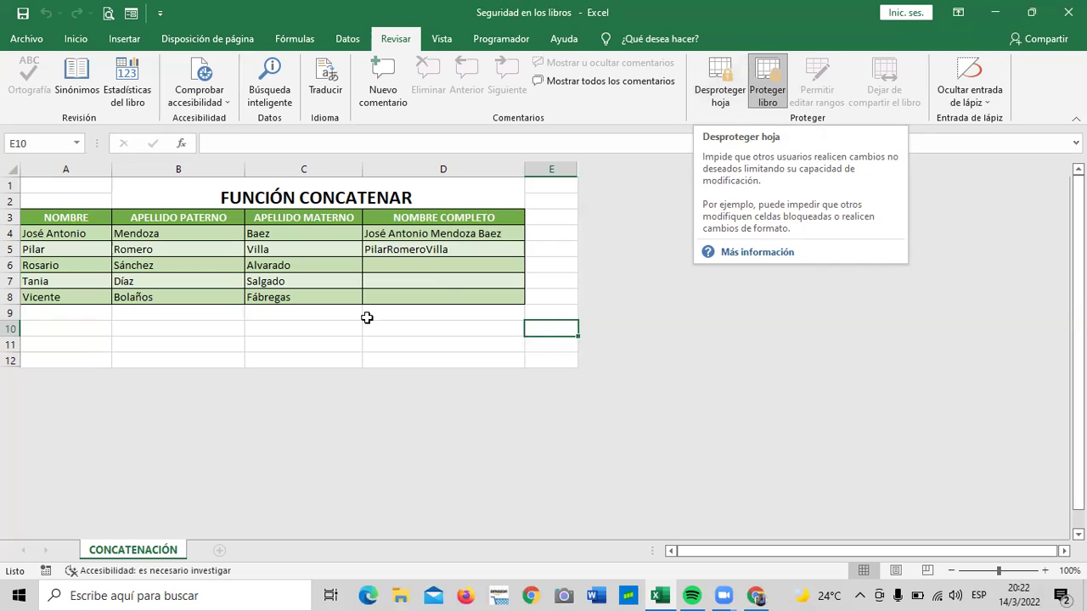
Try editing C4 (Baez), B4 (Mendoza) and D6, dismissing each protected-sheet warning
{"action": "left_click", "coordinate": [299, 236]}
{"action": "double_click", "coordinate": [300, 236]}
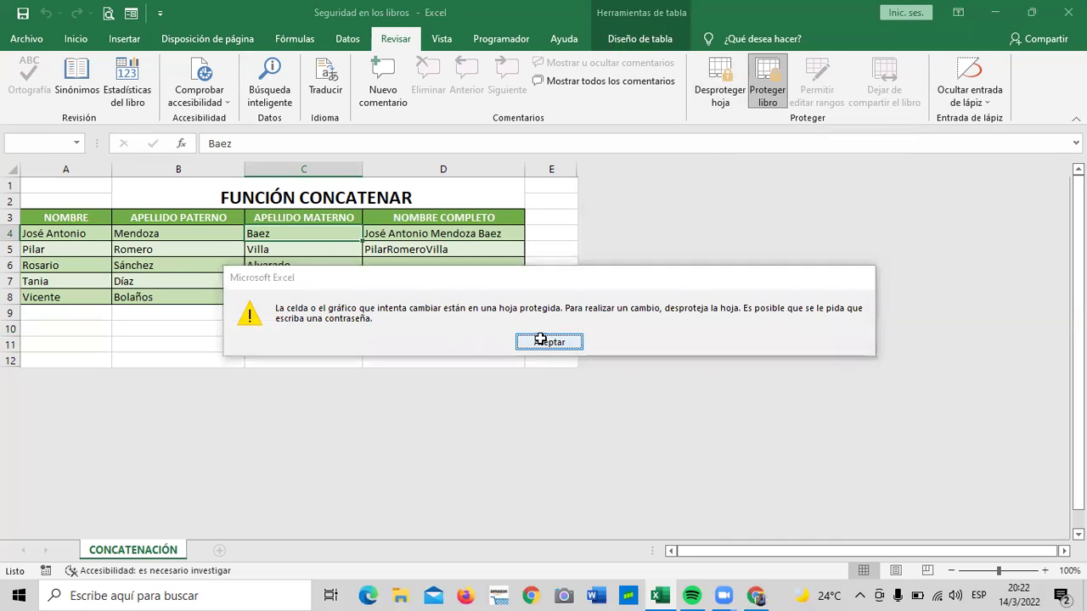
{"action": "left_click", "coordinate": [541, 343]}
{"action": "left_click", "coordinate": [146, 232]}
{"action": "double_click", "coordinate": [146, 232]}
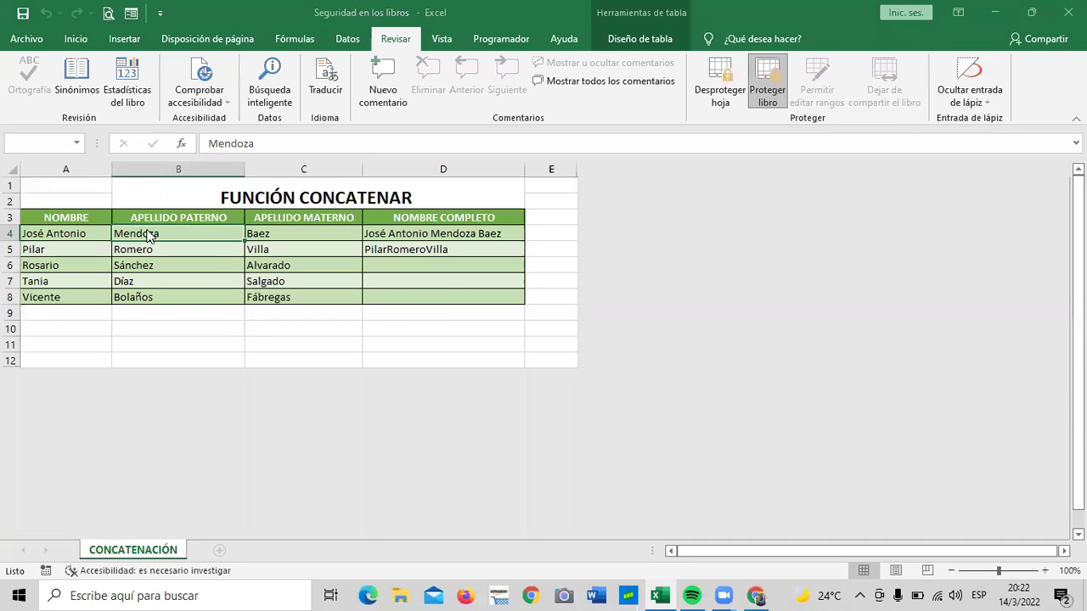
{"action": "left_click", "coordinate": [549, 342]}
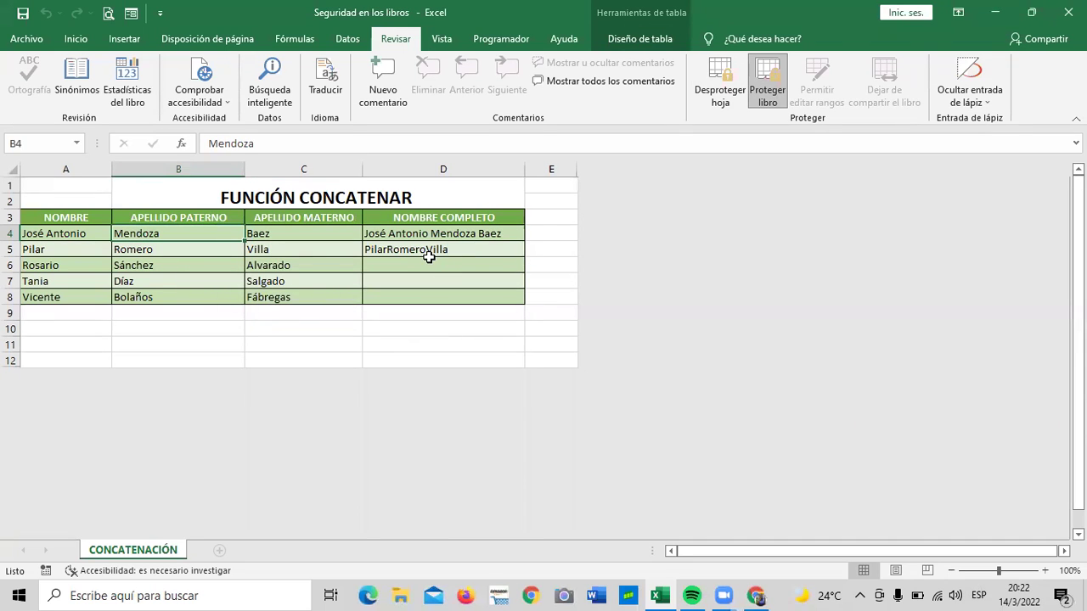
{"action": "left_click", "coordinate": [431, 265]}
{"action": "double_click", "coordinate": [432, 266]}
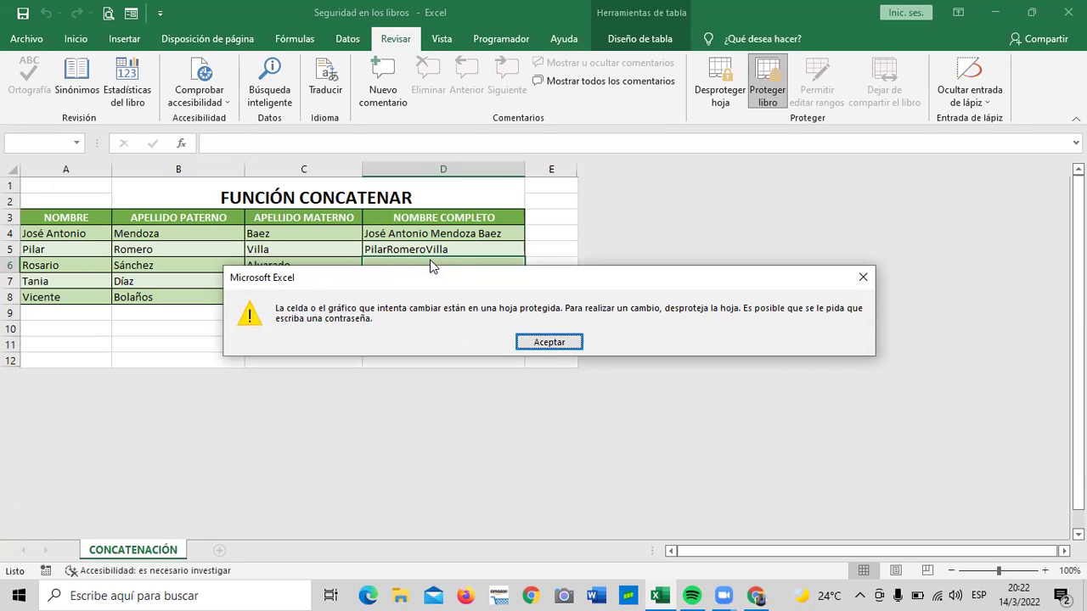
{"action": "left_click", "coordinate": [552, 341]}
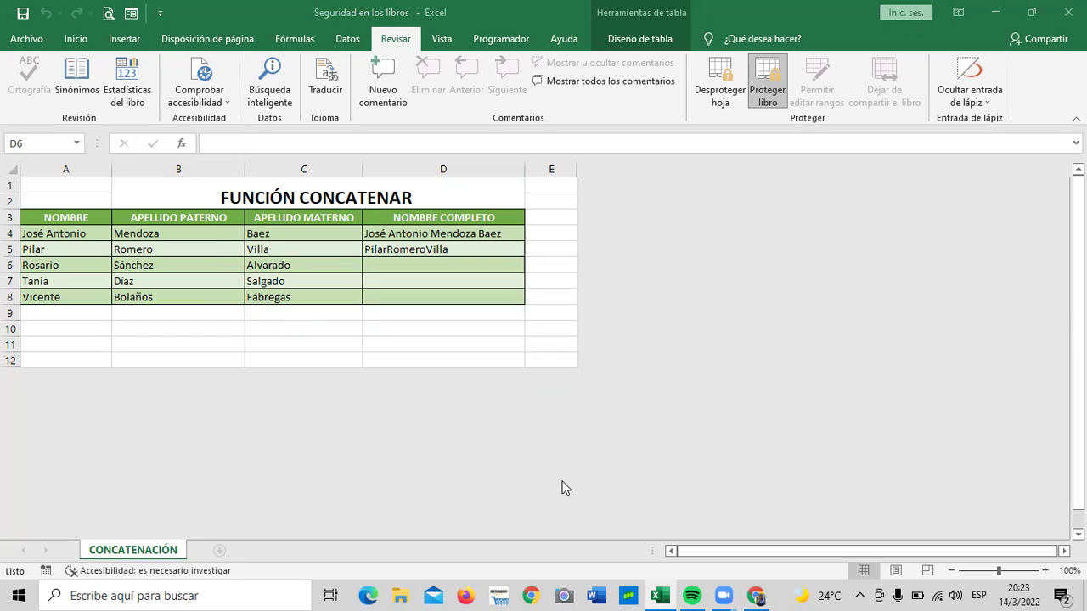
{"action": "left_click", "coordinate": [220, 551]}
{"action": "left_click", "coordinate": [83, 46]}
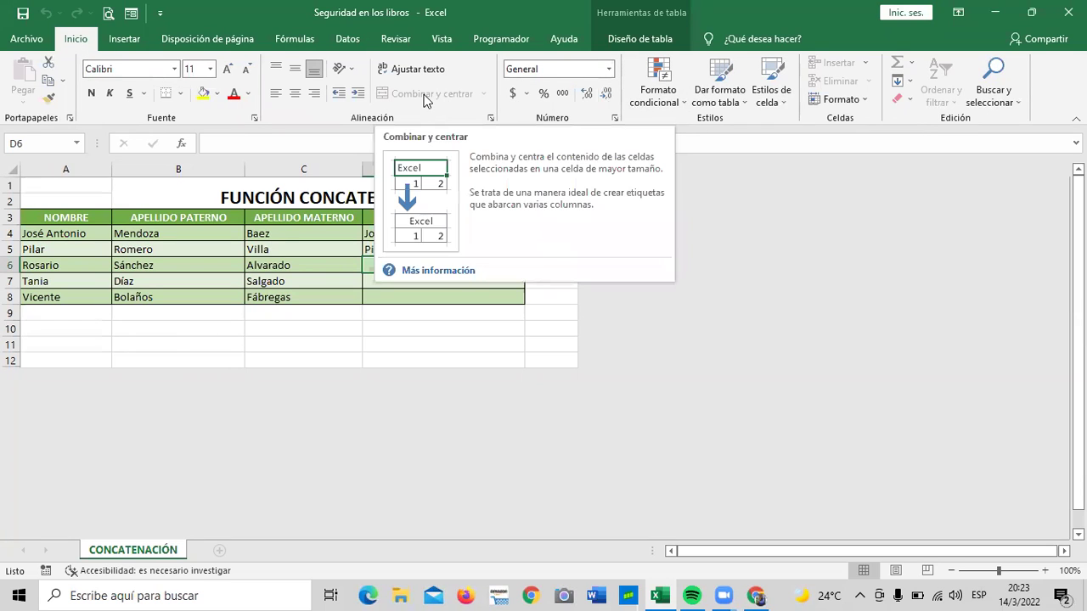
{"action": "left_click", "coordinate": [121, 42]}
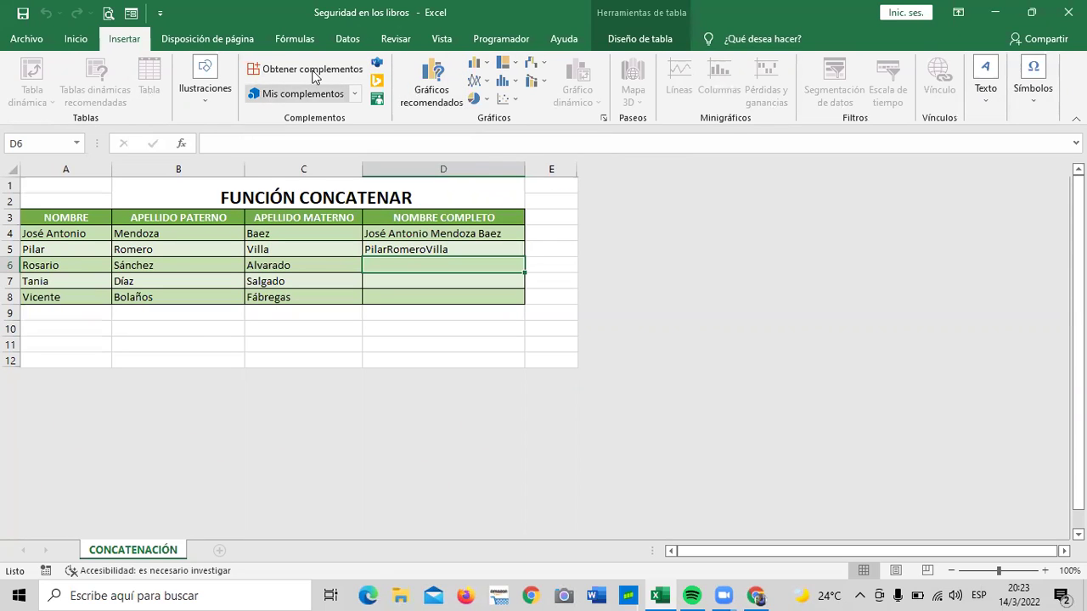
{"action": "left_click", "coordinate": [205, 107]}
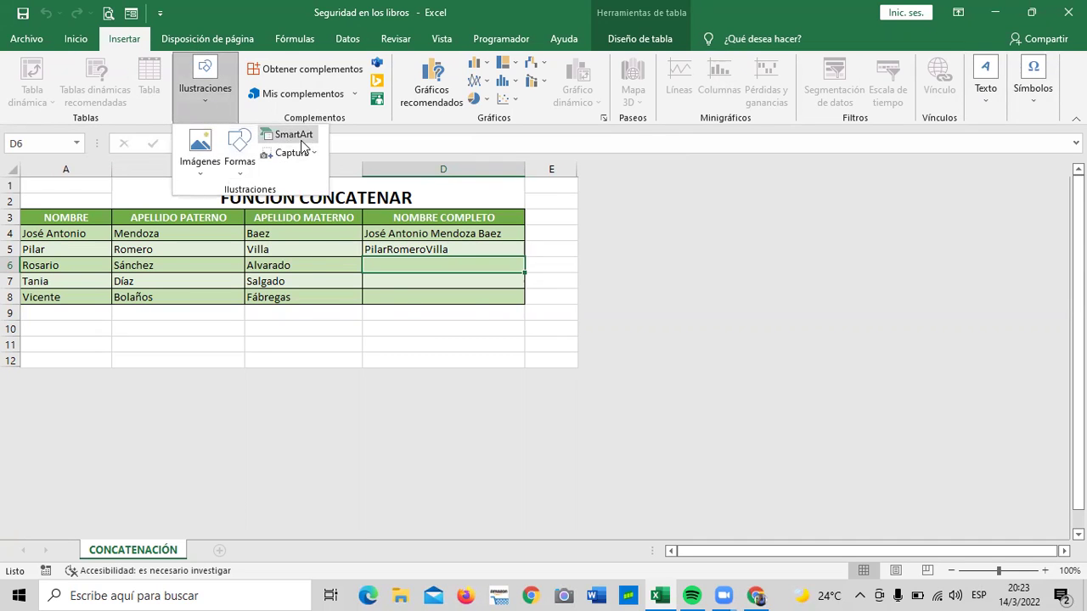
{"action": "left_click", "coordinate": [653, 40]}
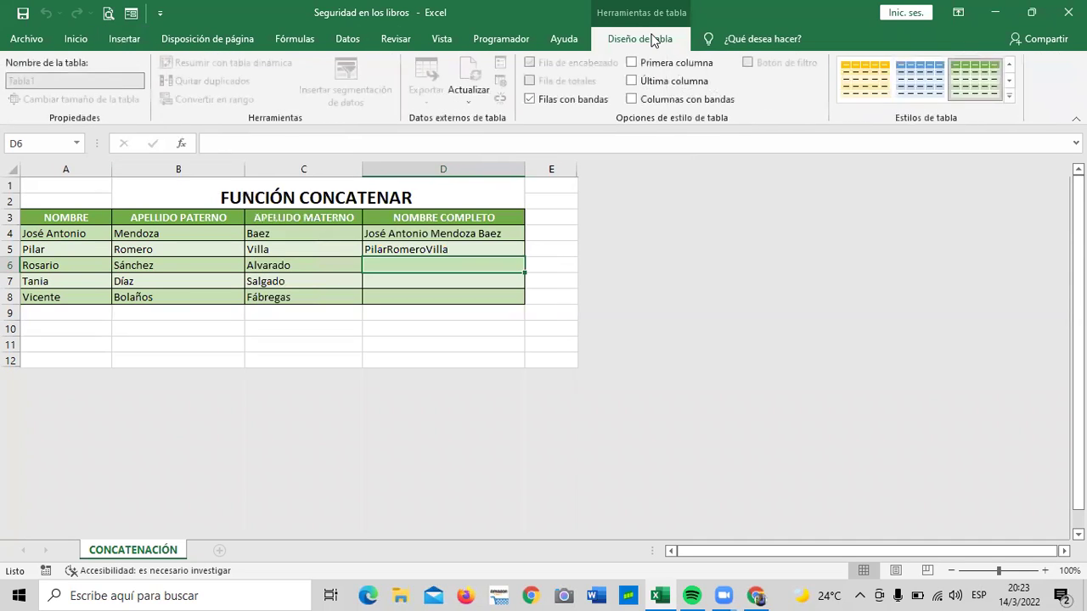
{"action": "left_click", "coordinate": [86, 40]}
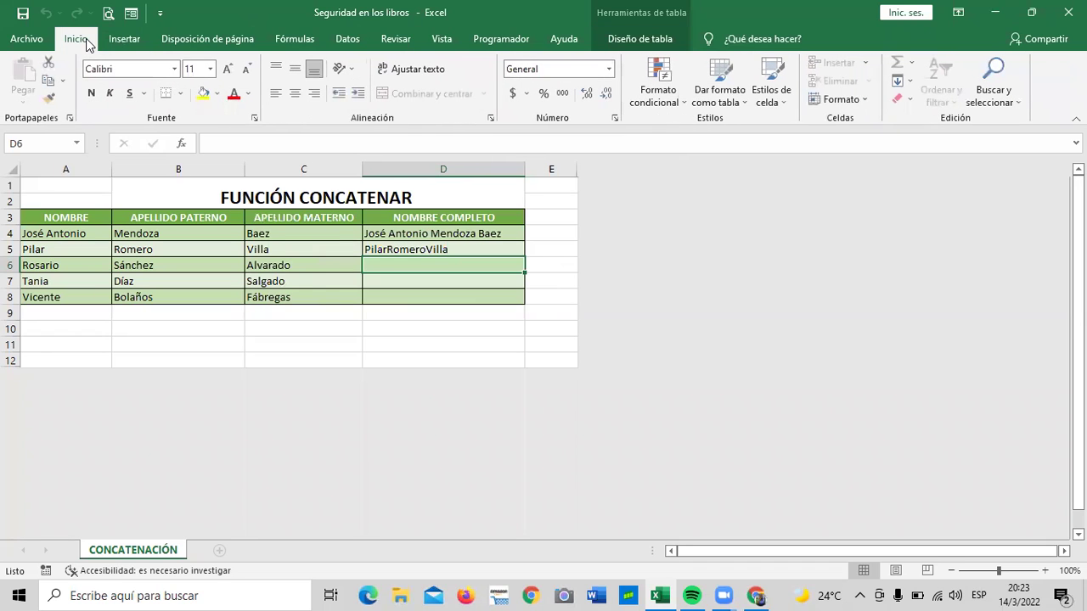
{"action": "left_click", "coordinate": [308, 288]}
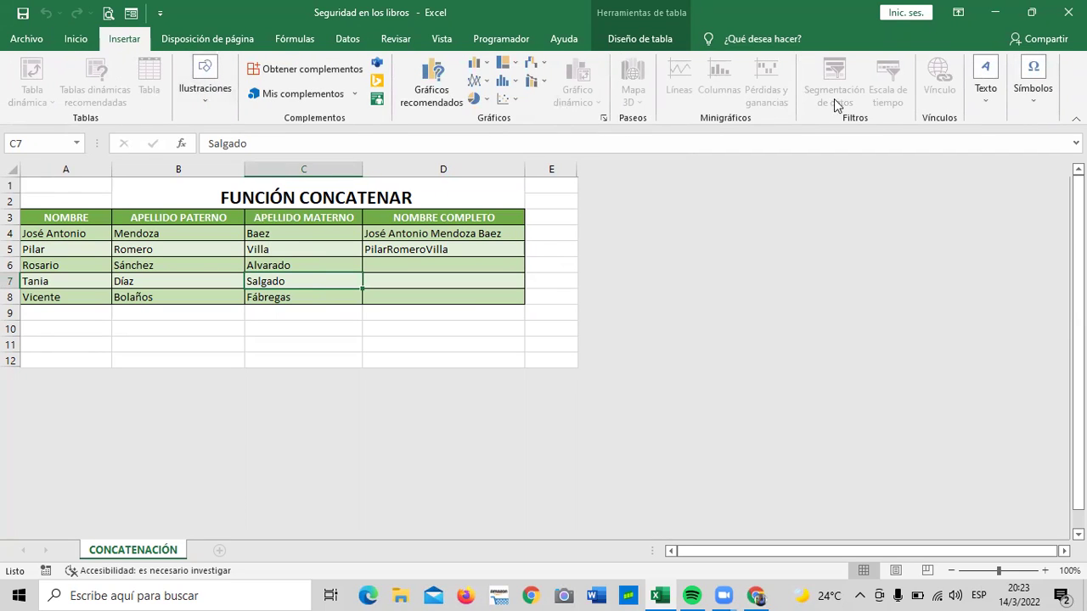
{"action": "left_click", "coordinate": [405, 39]}
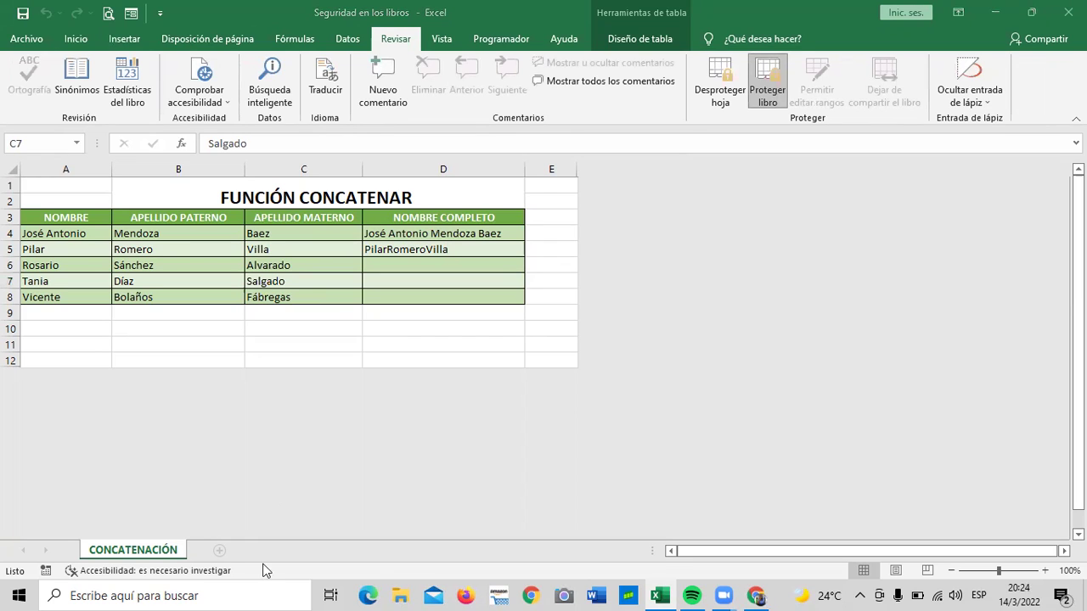
Unprotect the CONCATENACIÓN sheet from its tab menu by entering the sheet password
{"action": "left_click", "coordinate": [165, 549]}
{"action": "right_click", "coordinate": [165, 551]}
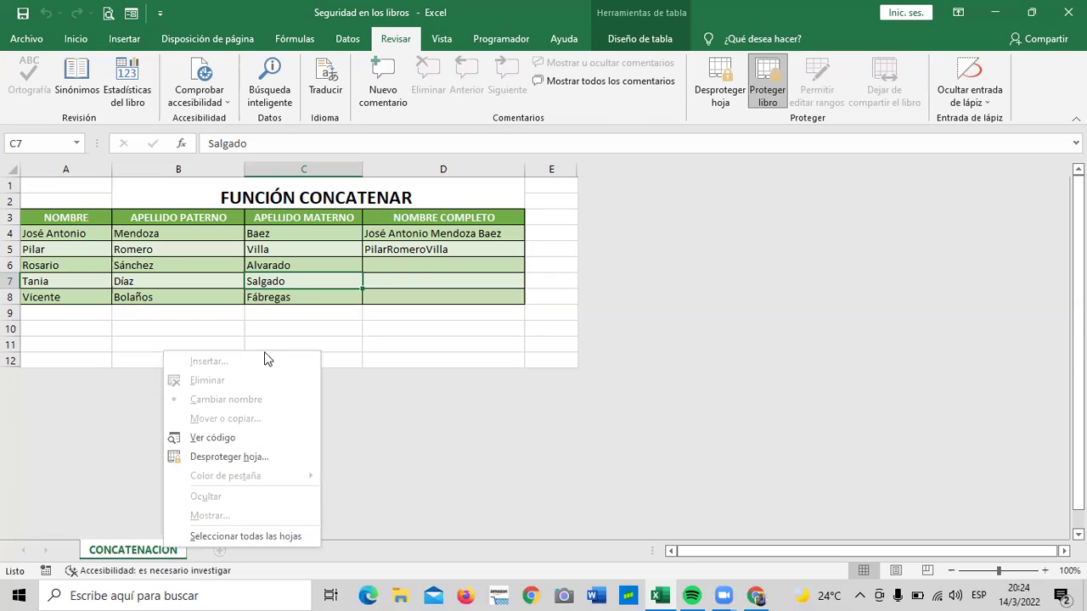
{"action": "left_click", "coordinate": [253, 455]}
{"action": "key", "text": "Return"}
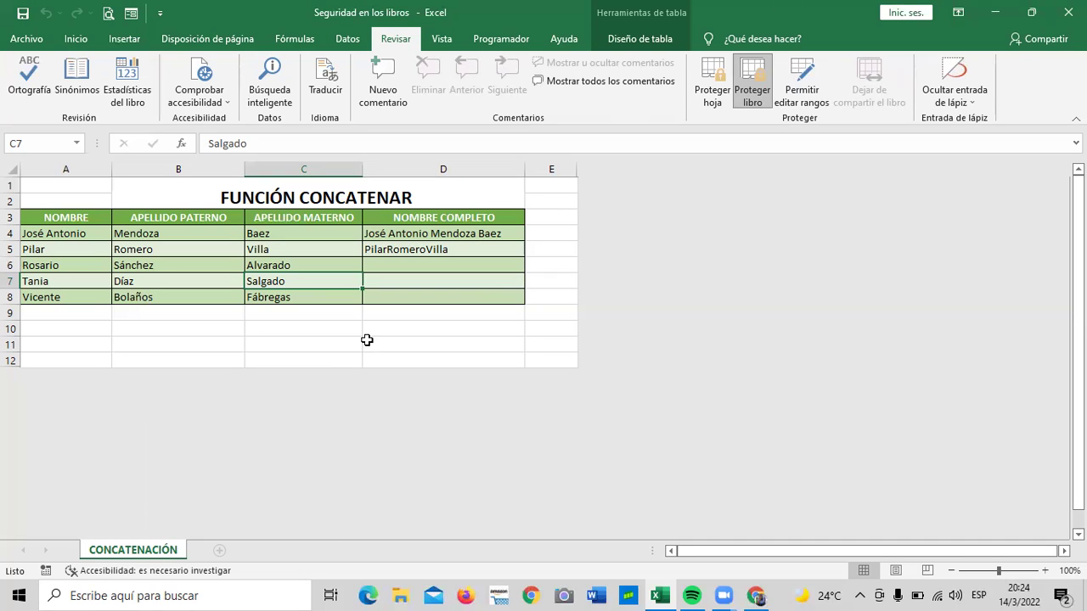
{"action": "left_click", "coordinate": [367, 340]}
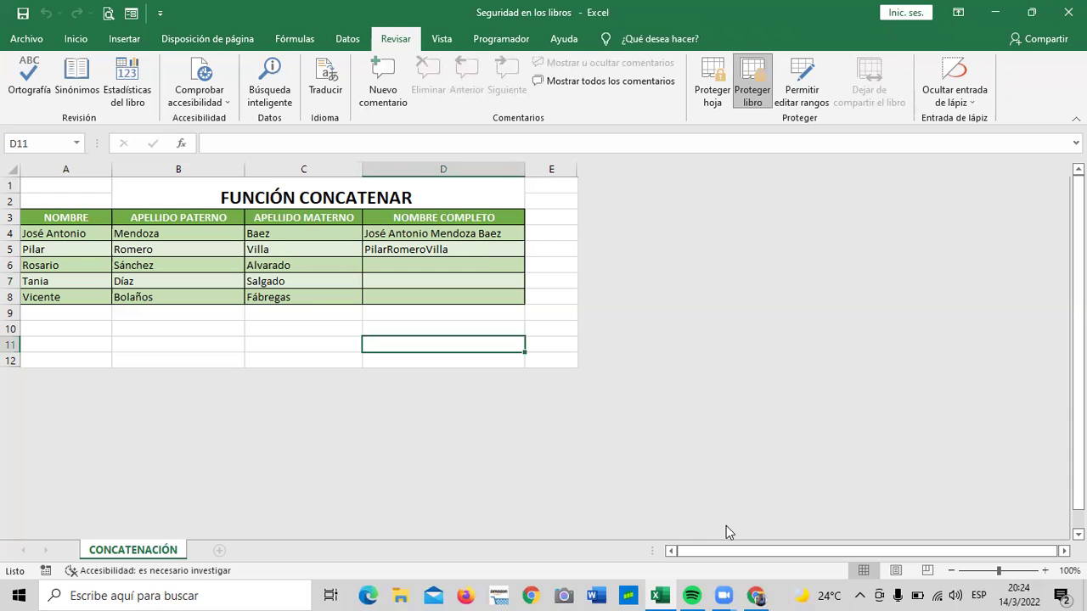
{"action": "left_click", "coordinate": [470, 268]}
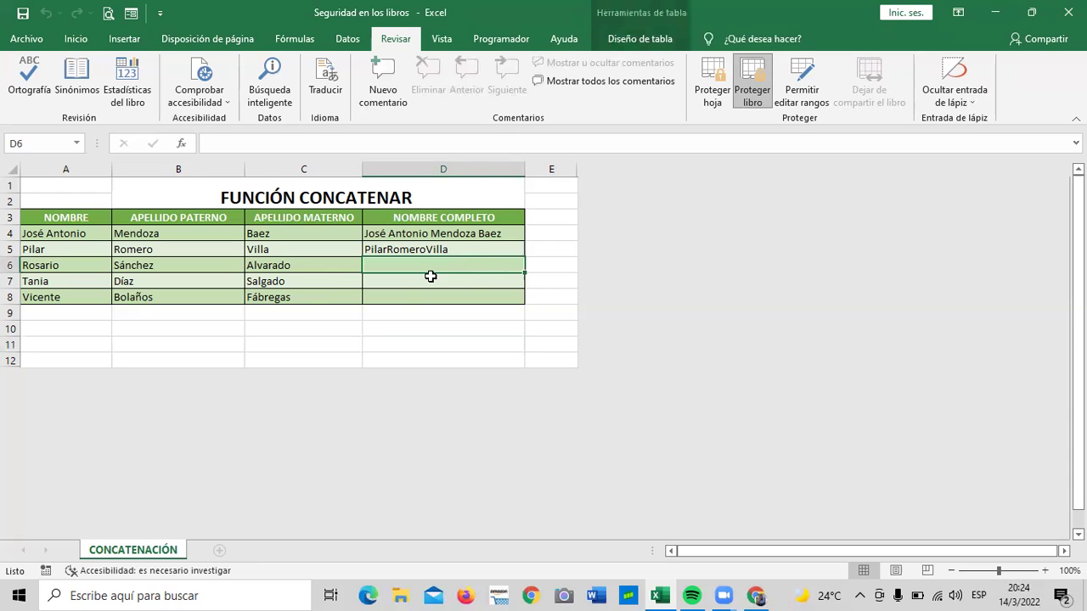
{"action": "type", "text": "="}
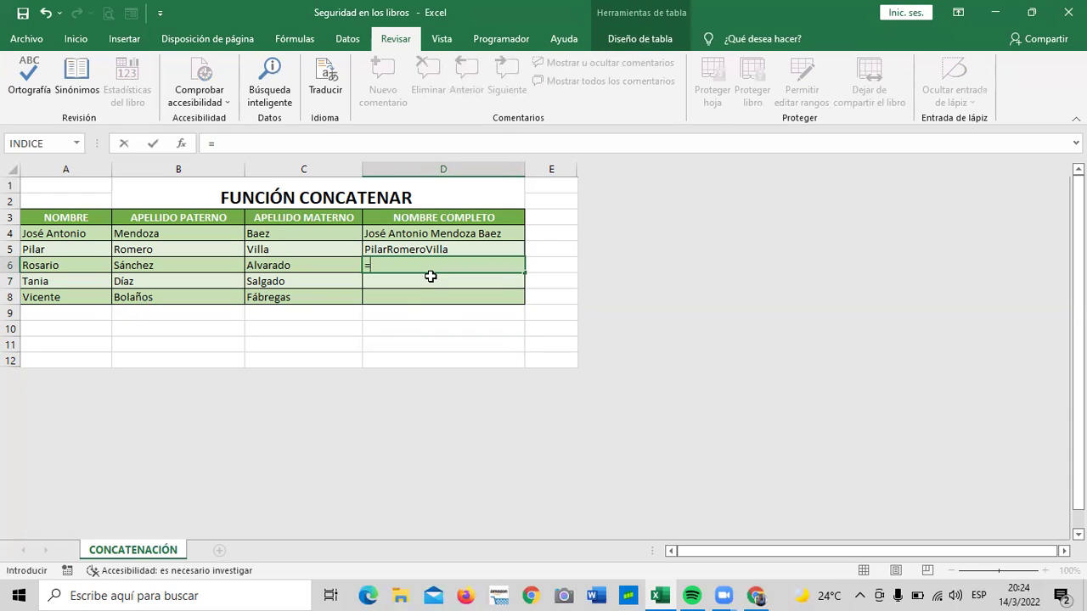
{"action": "left_click", "coordinate": [390, 338]}
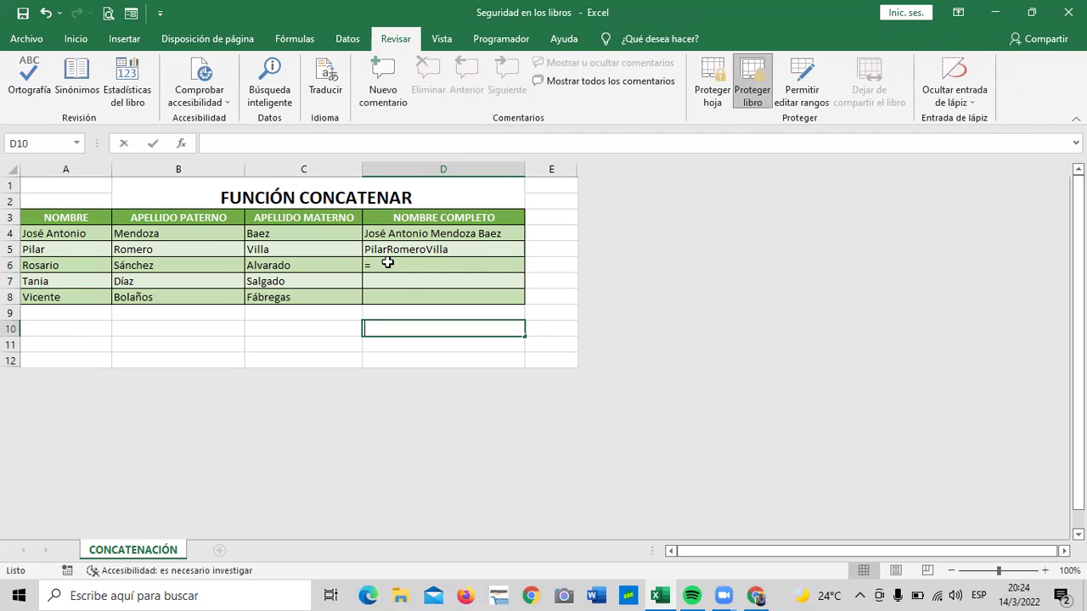
{"action": "key", "text": "Escape"}
{"action": "key", "text": "Return"}
{"action": "left_click", "coordinate": [192, 248]}
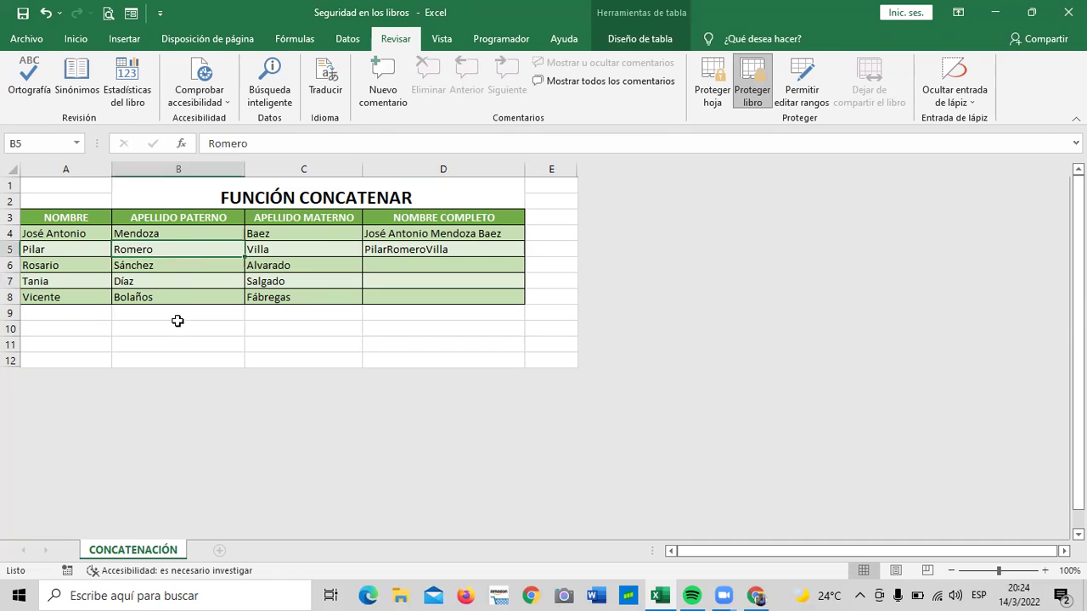
{"action": "left_click", "coordinate": [180, 329]}
{"action": "left_click", "coordinate": [437, 339]}
{"action": "left_click", "coordinate": [398, 232]}
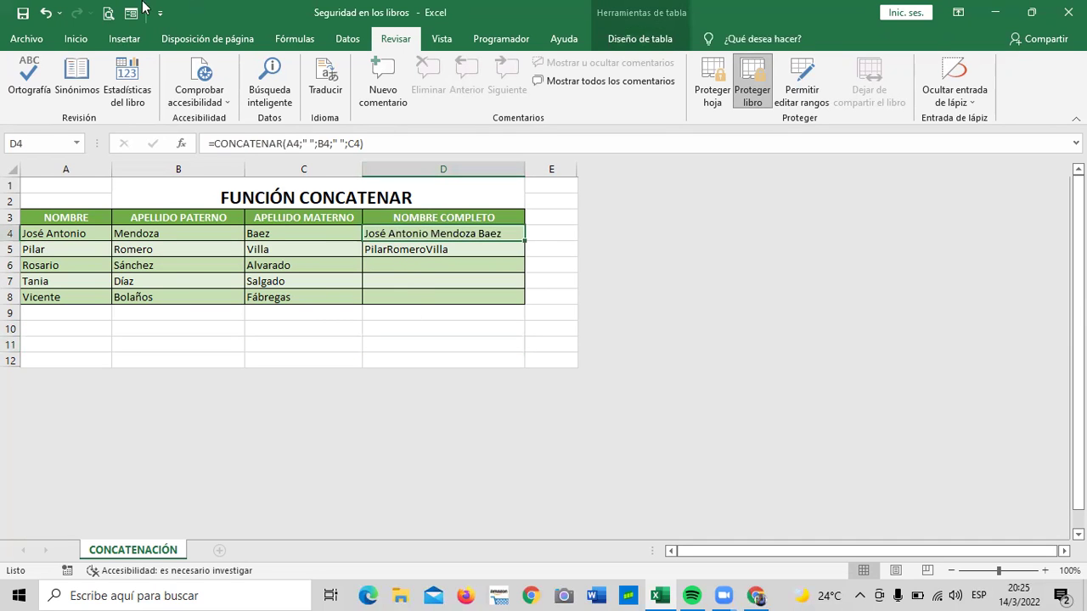
{"action": "left_click", "coordinate": [75, 38]}
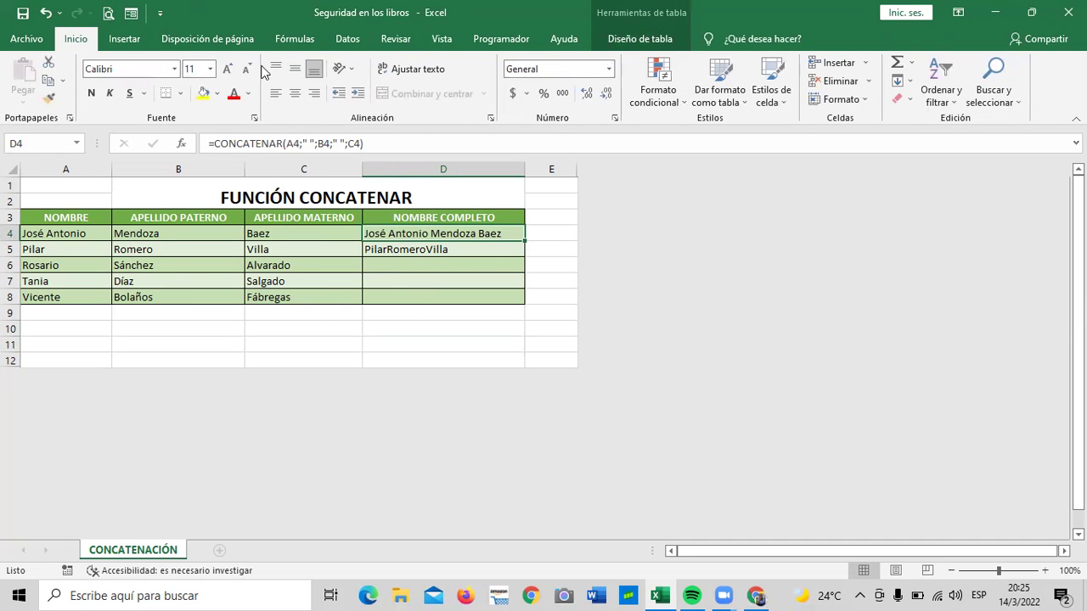
{"action": "left_click", "coordinate": [125, 38]}
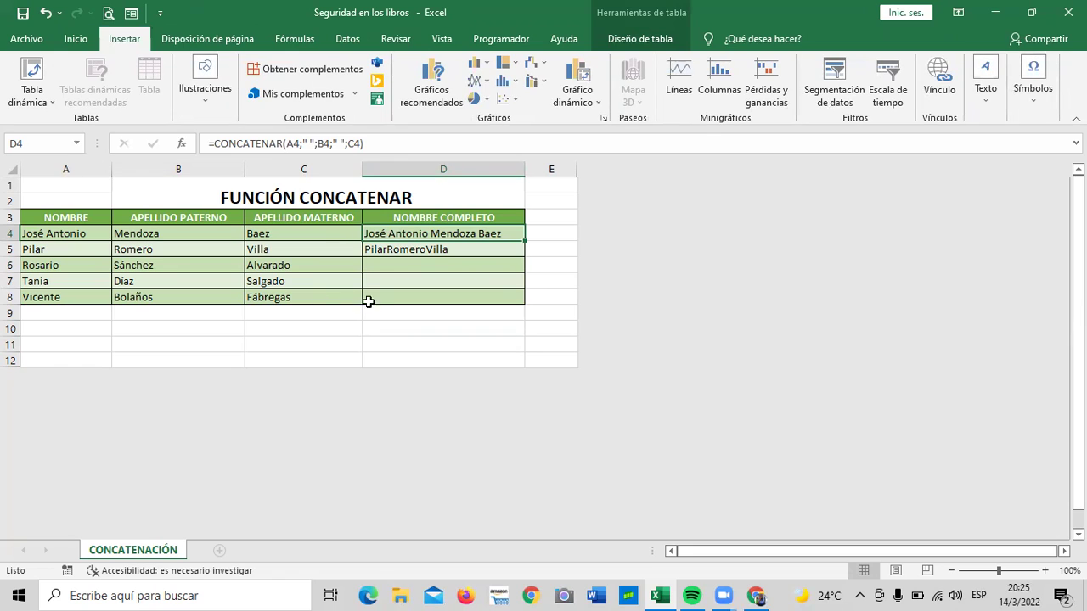
{"action": "left_click", "coordinate": [365, 299]}
{"action": "left_click", "coordinate": [425, 340]}
{"action": "left_click", "coordinate": [487, 328]}
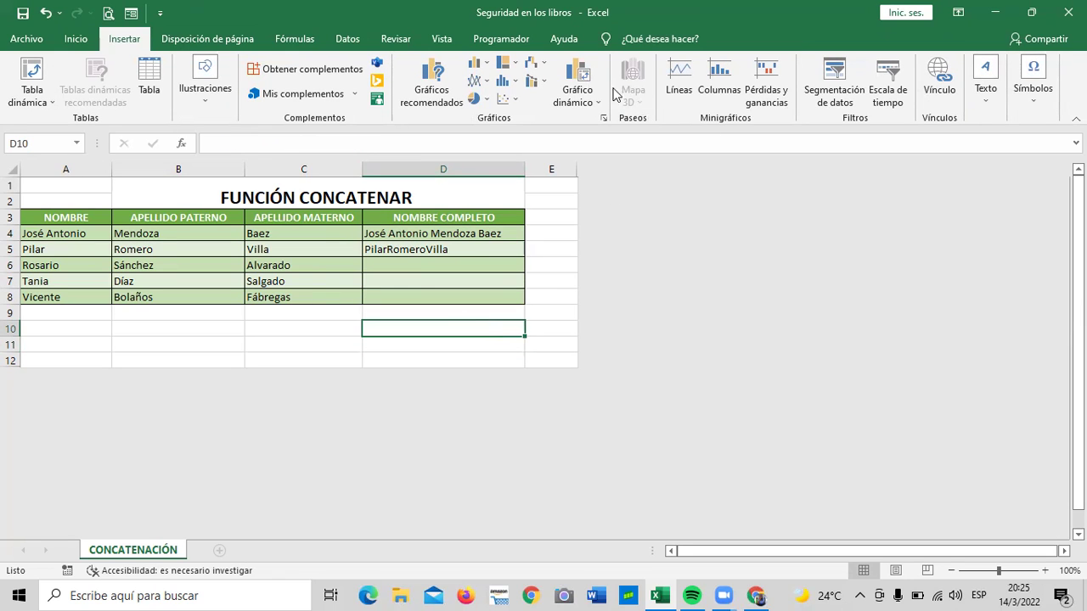
{"action": "left_click", "coordinate": [478, 264]}
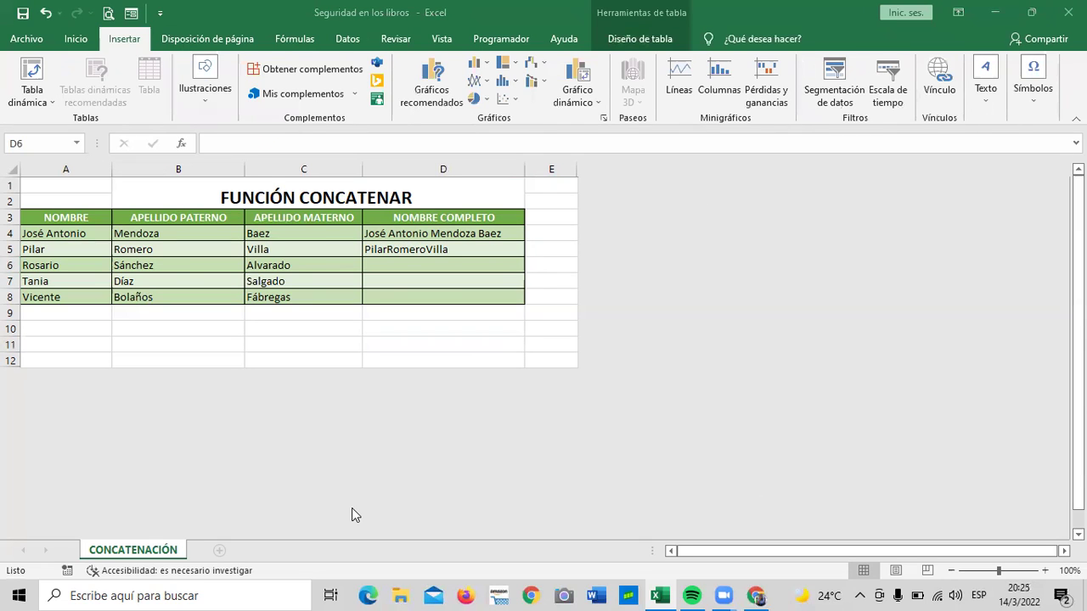
Delete Baez from C4 and Romero from B5, then select C7 (Salgado)
{"action": "left_click", "coordinate": [219, 553]}
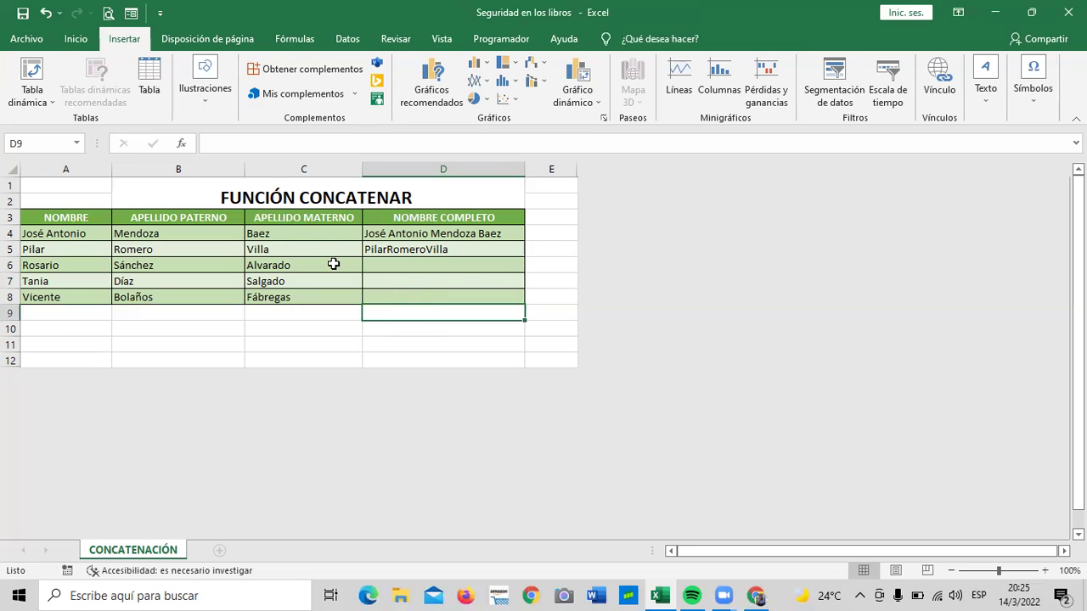
{"action": "left_click", "coordinate": [307, 233]}
{"action": "key", "text": "BackSpace"}
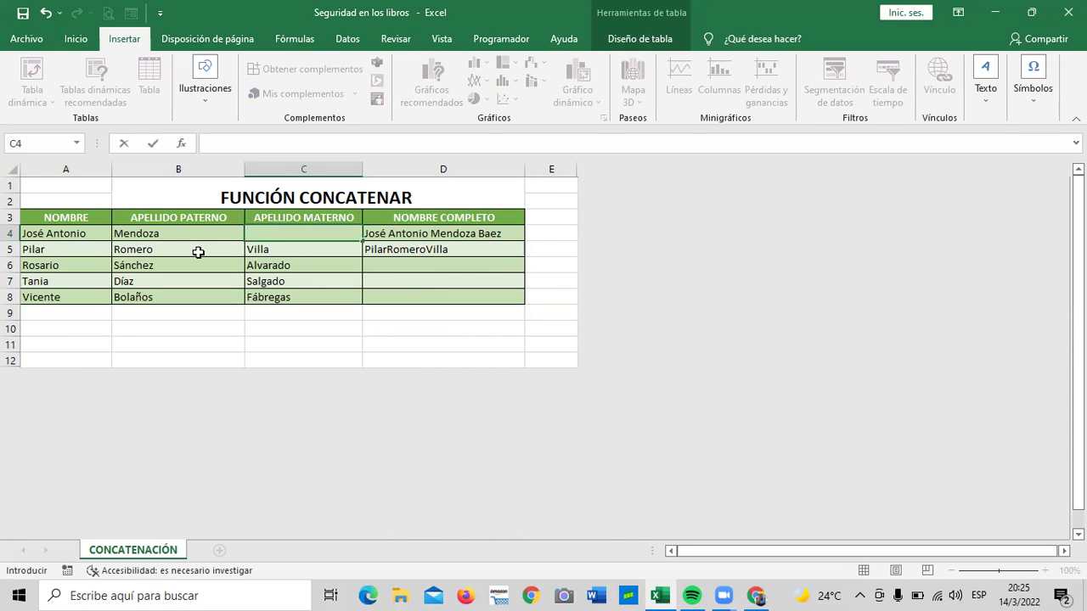
{"action": "left_click", "coordinate": [185, 249]}
{"action": "key", "text": "BackSpace"}
{"action": "left_click", "coordinate": [289, 283]}
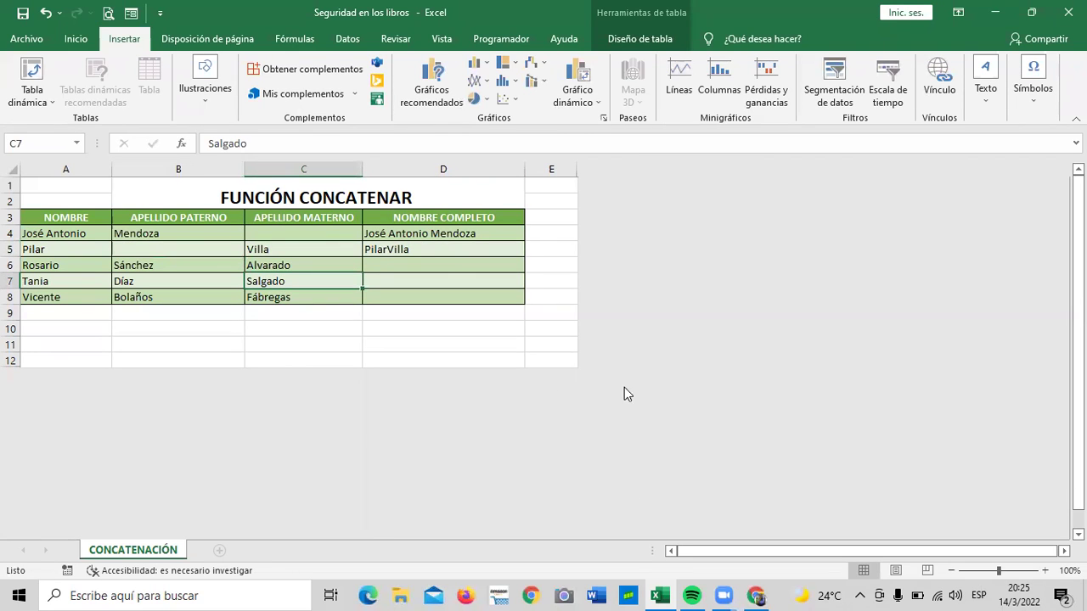
Check the CONCATENACIÓN tab menu shows Proteger hoja, select D6, then show the Revisar ribbon
{"action": "right_click", "coordinate": [114, 550]}
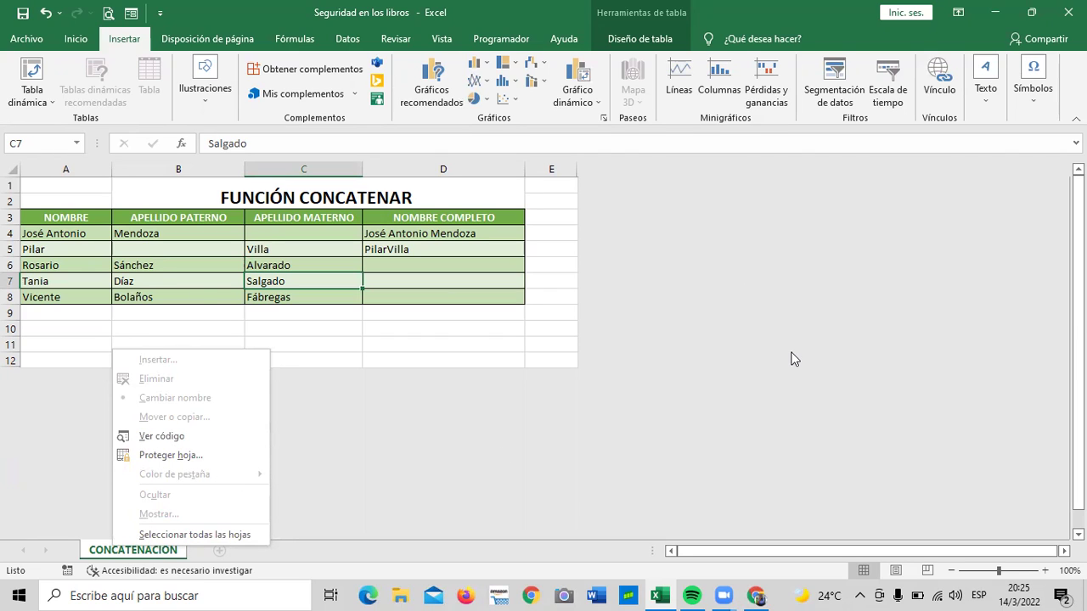
{"action": "left_click", "coordinate": [936, 529]}
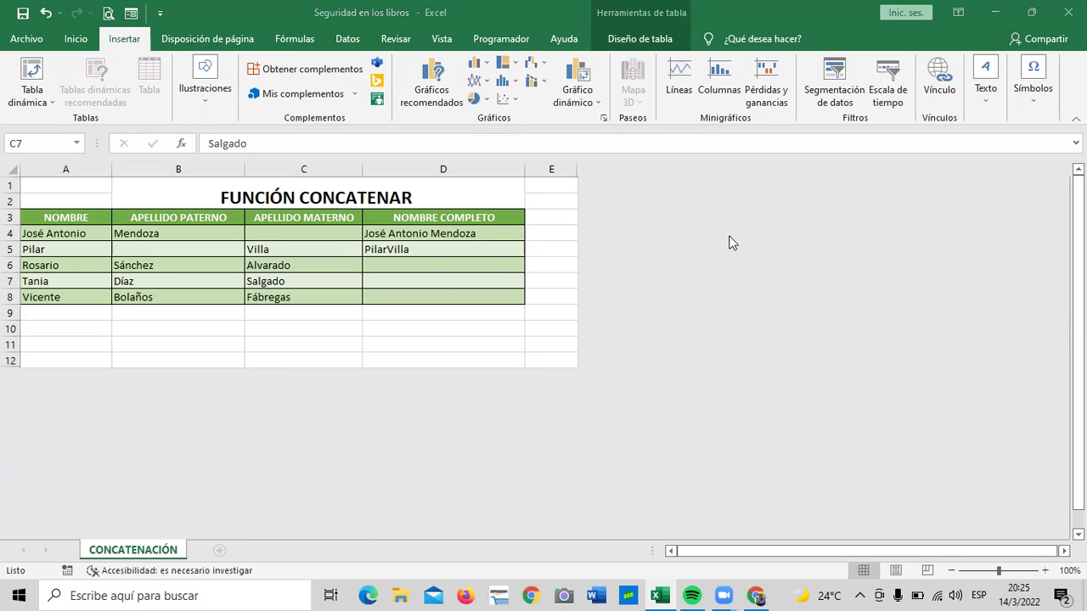
{"action": "left_click", "coordinate": [437, 265]}
{"action": "left_click", "coordinate": [394, 38]}
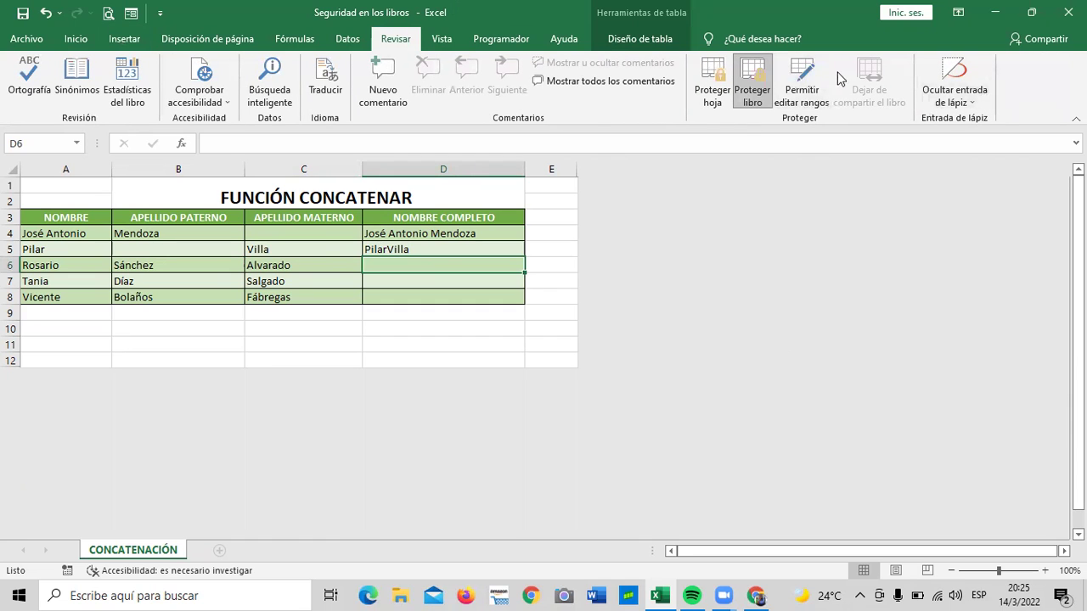
Glance at Permitir editar rangos, then unprotect the workbook structure by entering its password
{"action": "left_click", "coordinate": [799, 80]}
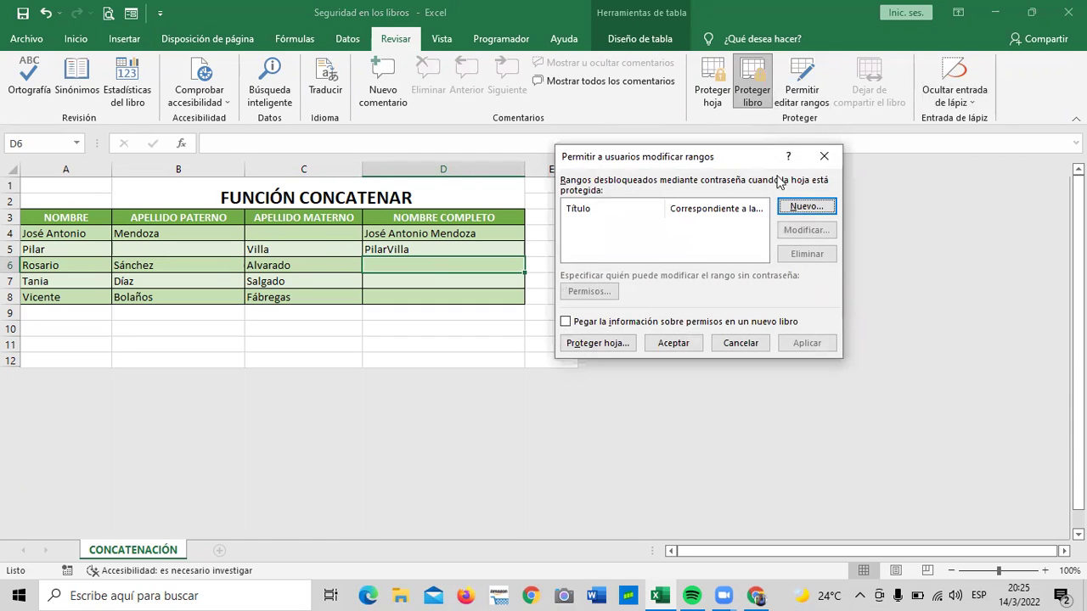
{"action": "left_click", "coordinate": [824, 156]}
{"action": "left_click", "coordinate": [757, 82]}
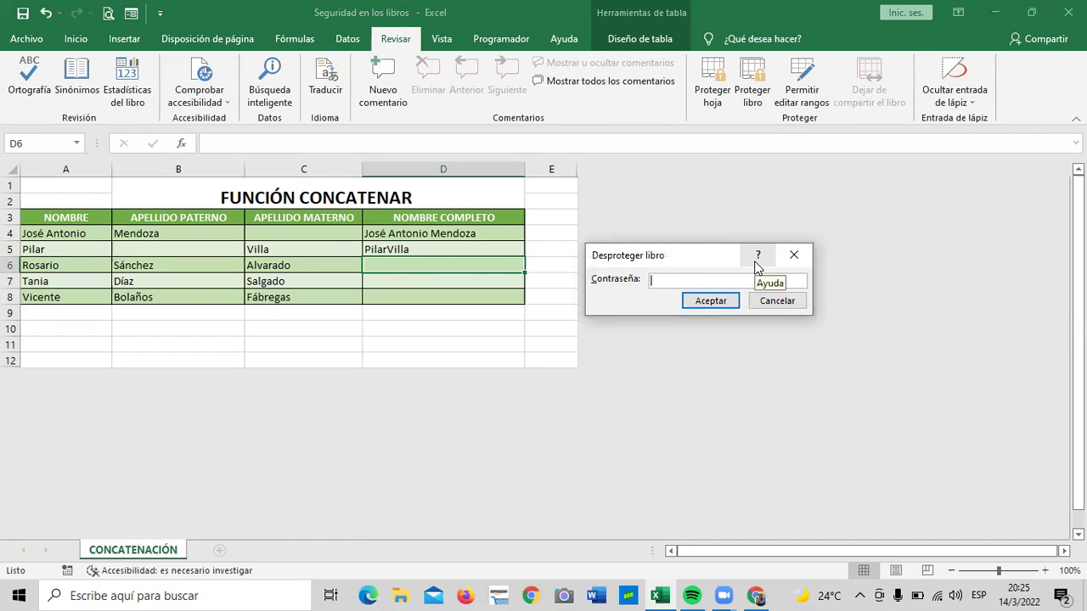
{"action": "left_click", "coordinate": [715, 302]}
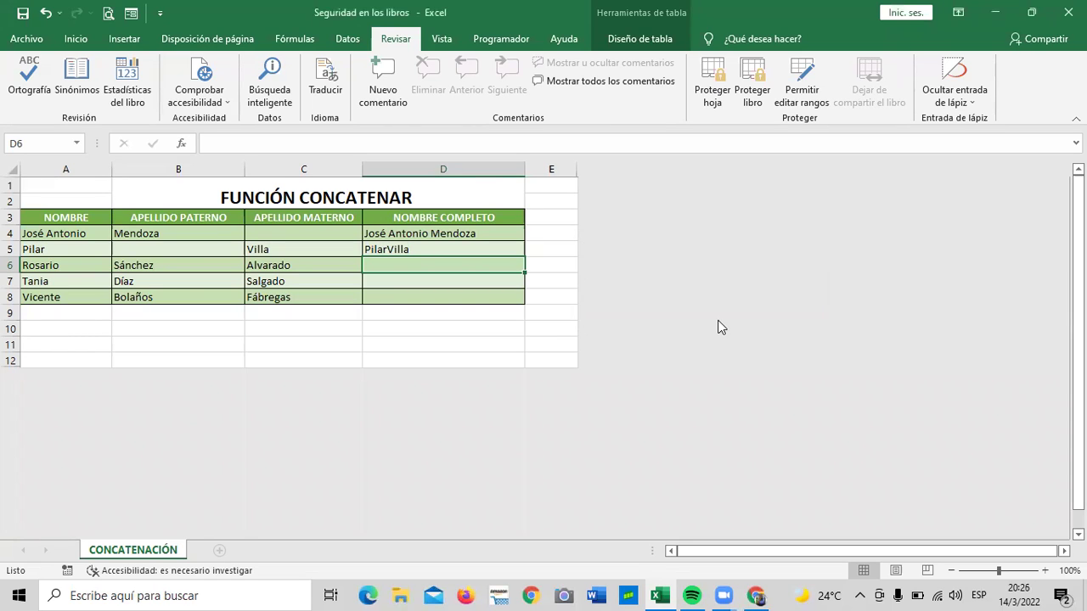
Add a new sheet Hoja1 and switch between it and CONCATENACIÓN
{"action": "left_click", "coordinate": [535, 343]}
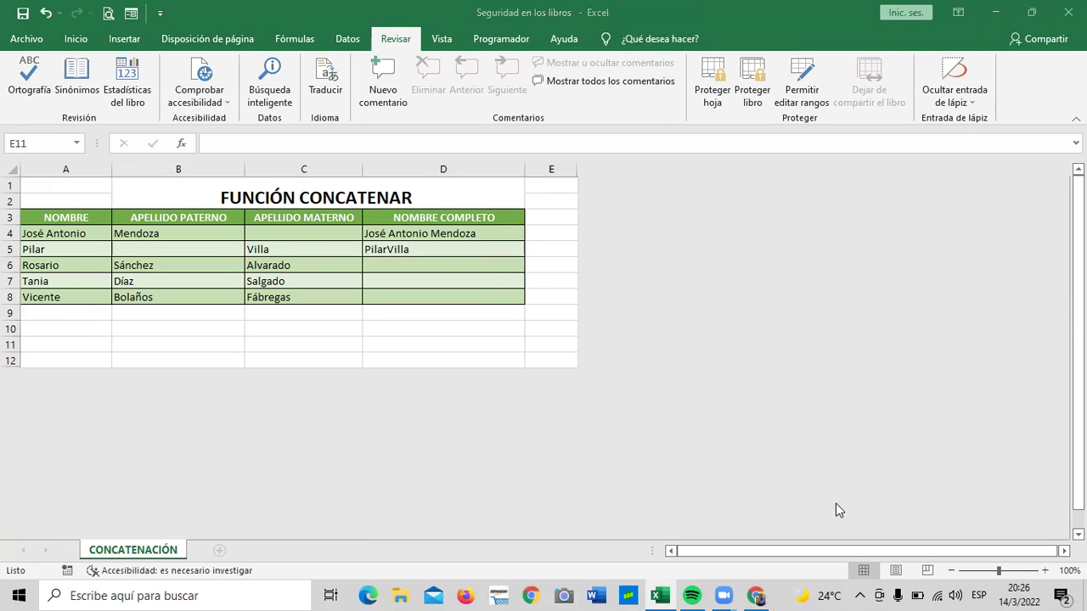
{"action": "left_click", "coordinate": [218, 551]}
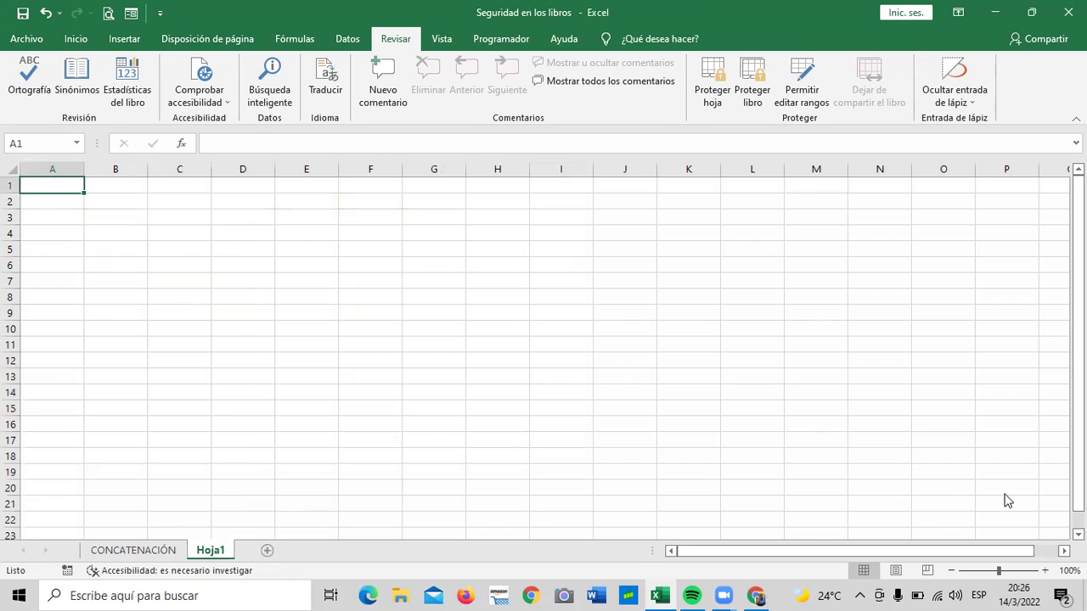
{"action": "left_click", "coordinate": [158, 553]}
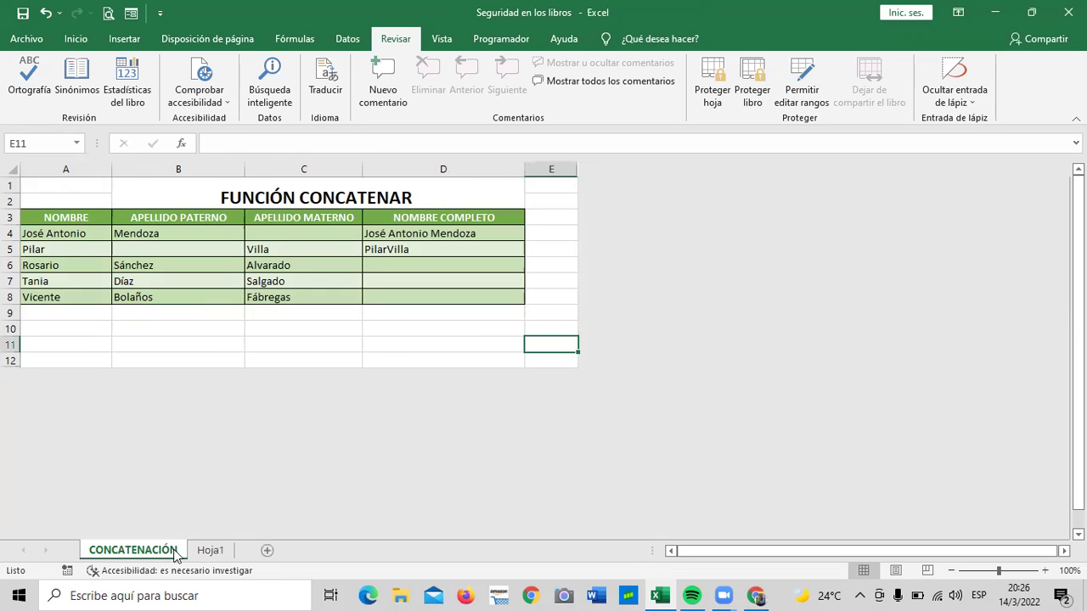
{"action": "left_click", "coordinate": [206, 552]}
{"action": "left_click", "coordinate": [478, 403]}
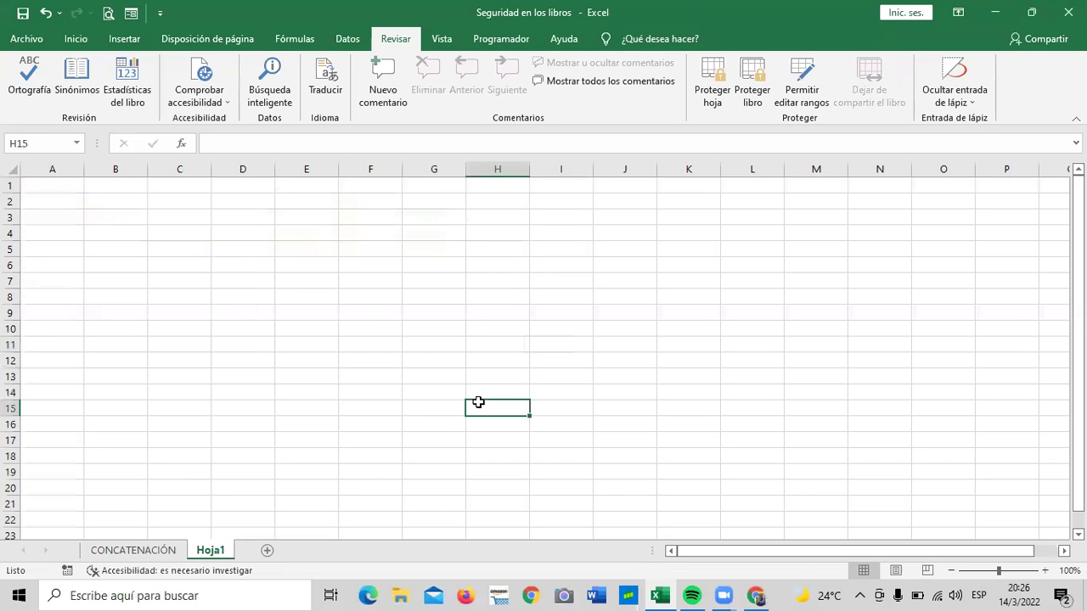
{"action": "left_click", "coordinate": [76, 40]}
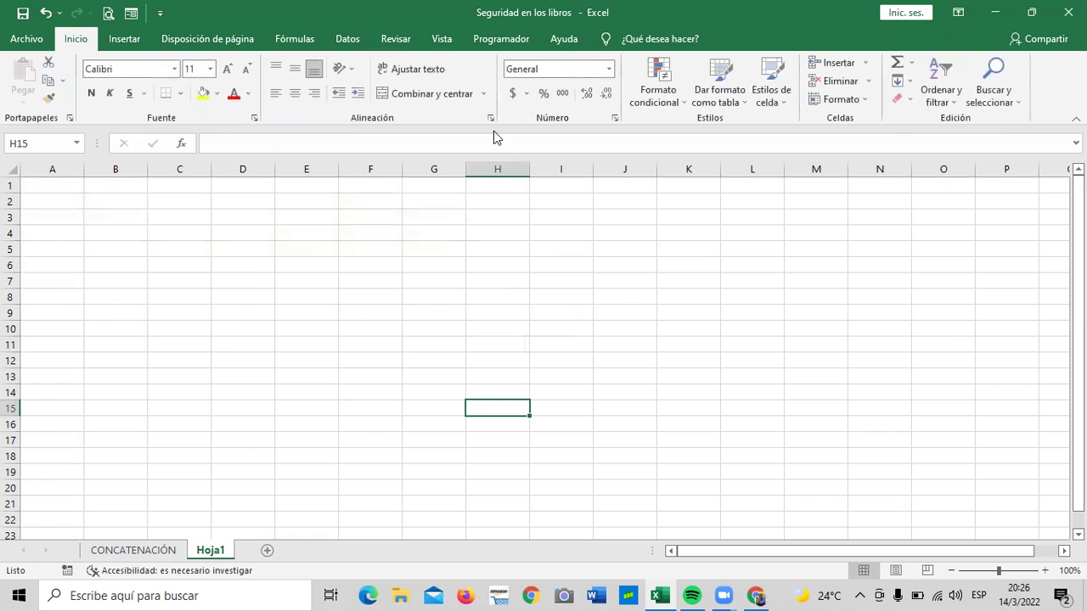
Back on CONCATENACIÓN, select cells B7, C12 and D12
{"action": "left_click", "coordinate": [134, 550]}
{"action": "left_click", "coordinate": [185, 281]}
{"action": "left_click", "coordinate": [320, 359]}
{"action": "left_click", "coordinate": [456, 356]}
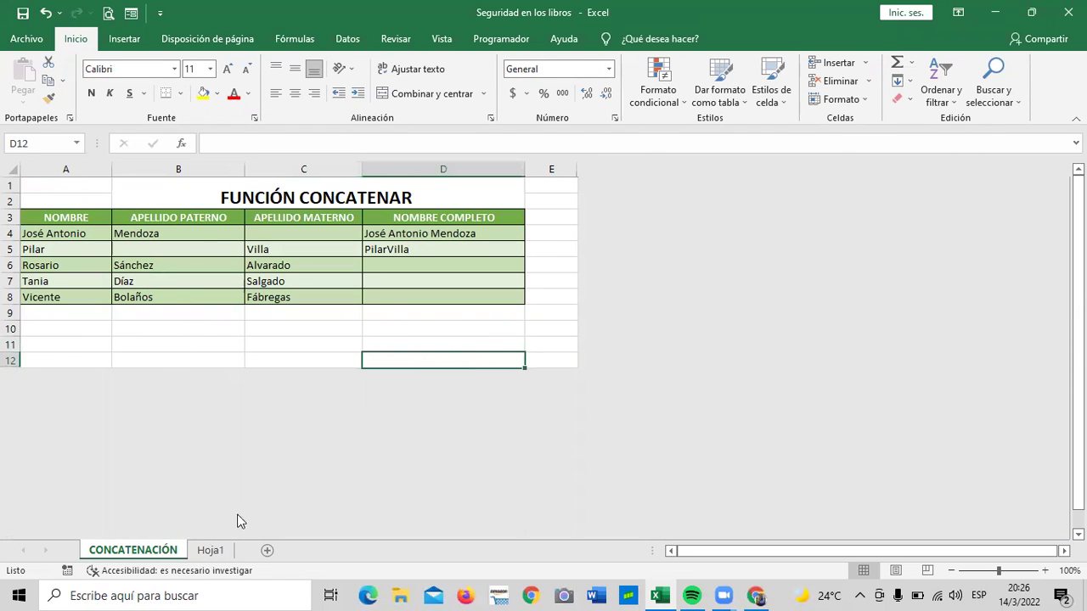
On Hoja1 select F11 and J10:J11, show the Revisar ribbon, then return to CONCATENACIÓN
{"action": "left_click", "coordinate": [208, 550]}
{"action": "left_click", "coordinate": [360, 343]}
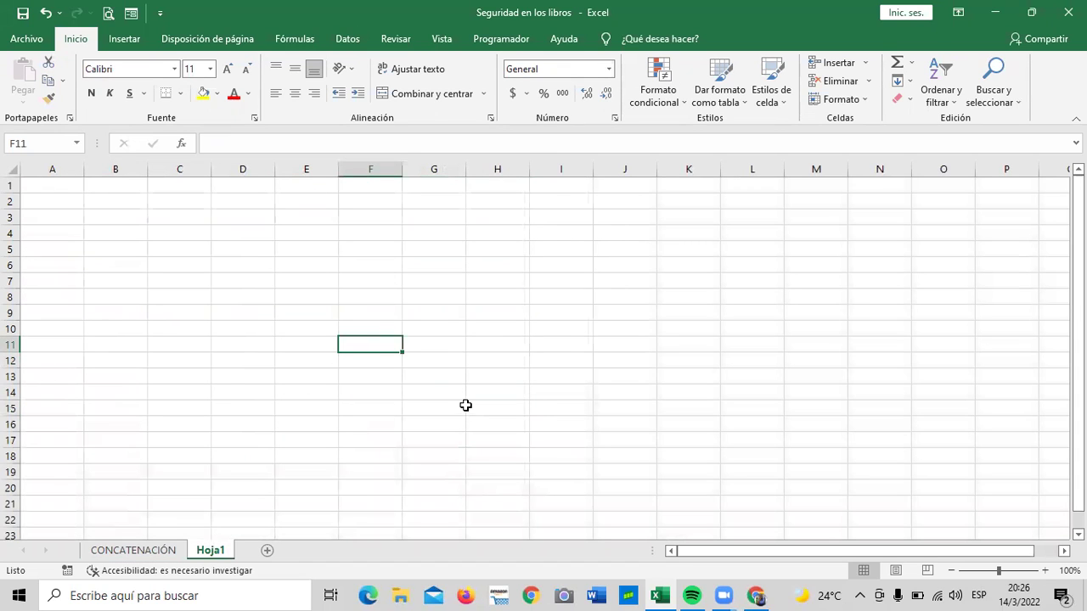
{"action": "scroll", "coordinate": [464, 405], "scroll_direction": "down", "scroll_amount": 6}
{"action": "scroll", "coordinate": [456, 403], "scroll_direction": "down", "scroll_amount": 6}
{"action": "scroll", "coordinate": [427, 391], "scroll_direction": "up", "scroll_amount": 12}
{"action": "left_click_drag", "start_coordinate": [603, 330], "coordinate": [604, 344]}
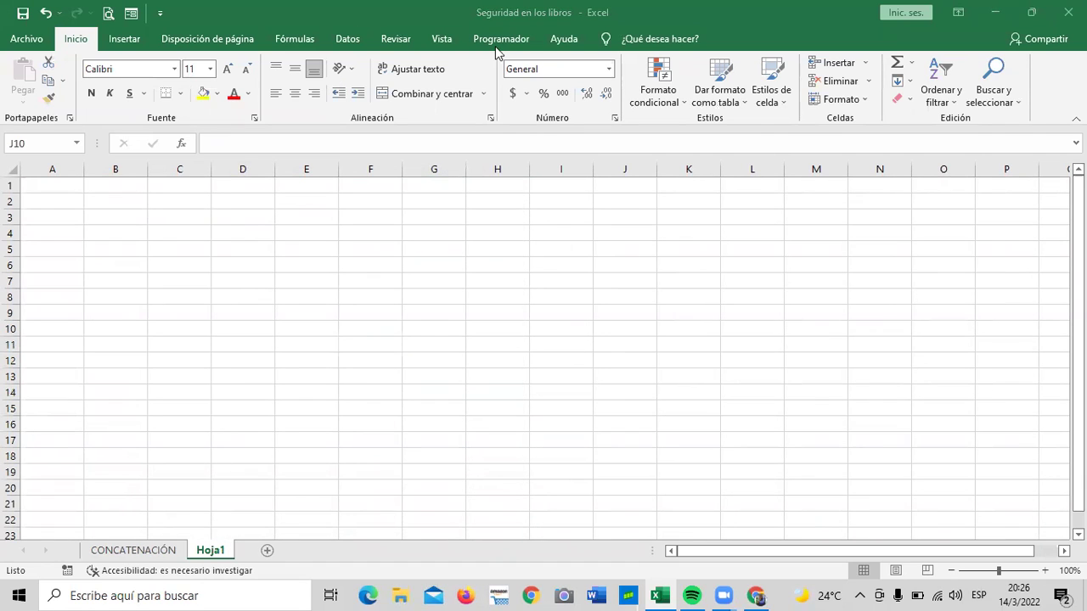
{"action": "left_click", "coordinate": [401, 43]}
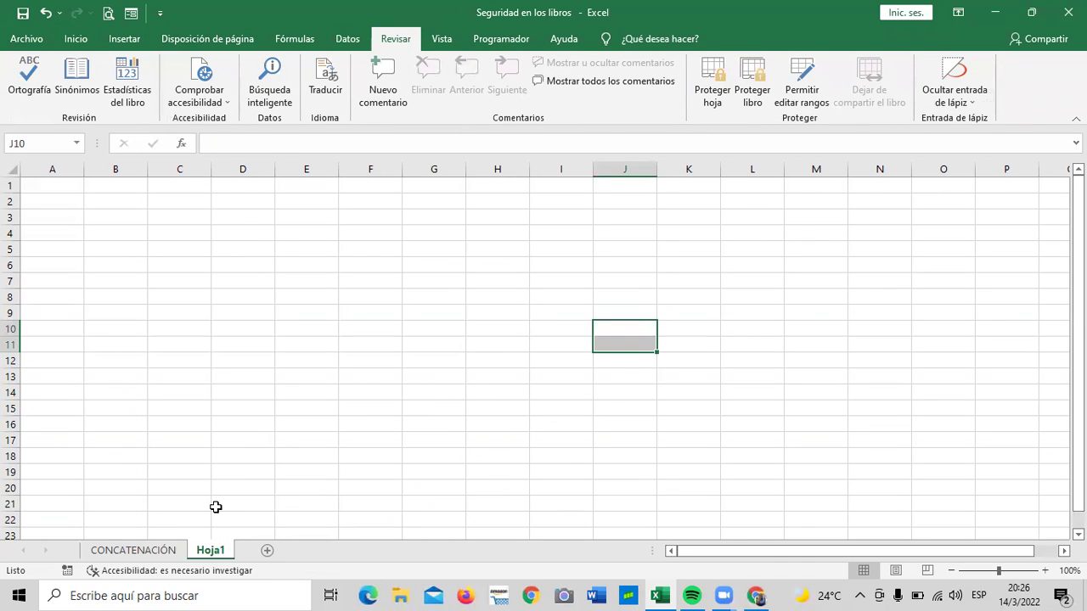
{"action": "left_click", "coordinate": [89, 553]}
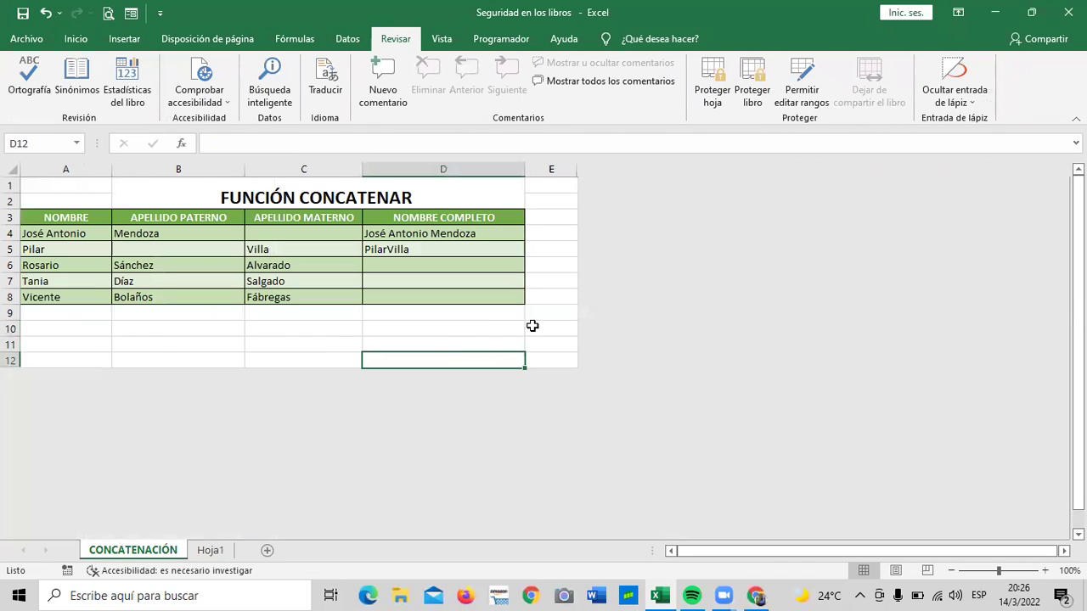
{"action": "left_click", "coordinate": [533, 326]}
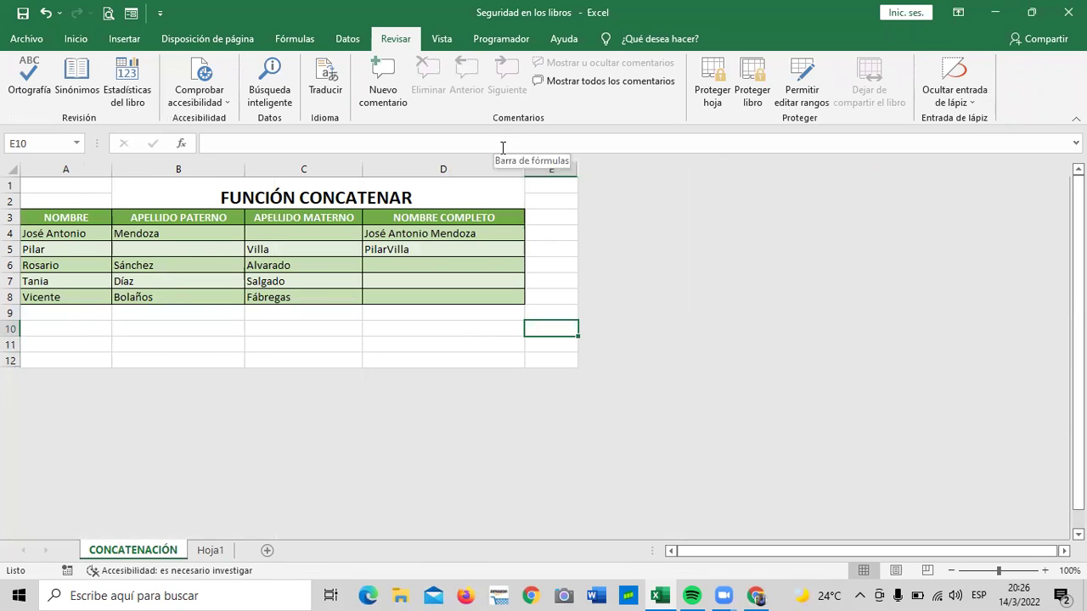
{"action": "left_click", "coordinate": [554, 232]}
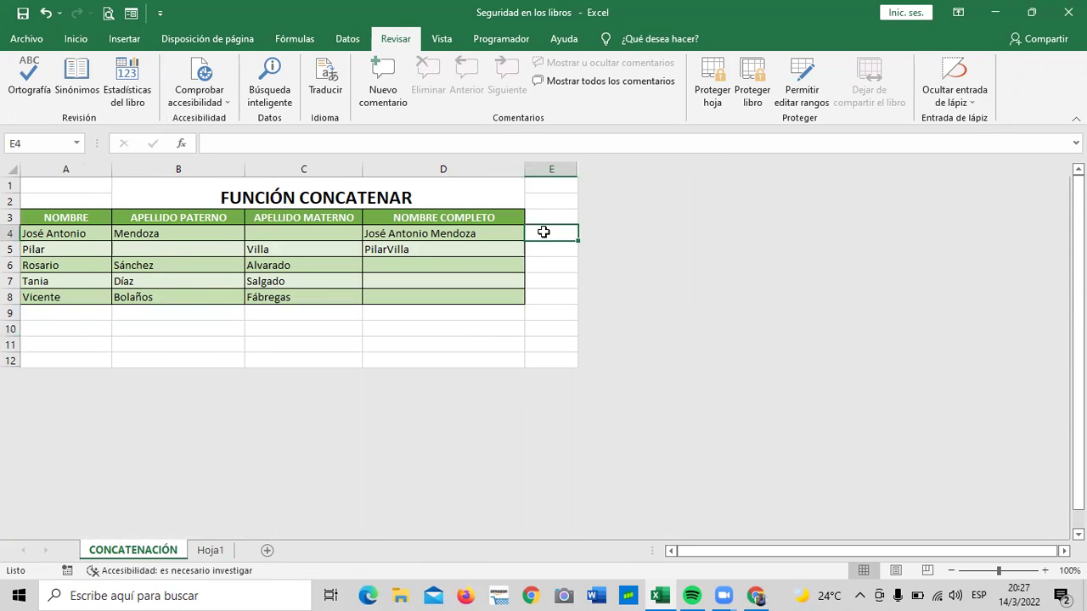
{"action": "left_click", "coordinate": [469, 254]}
{"action": "left_click", "coordinate": [454, 285]}
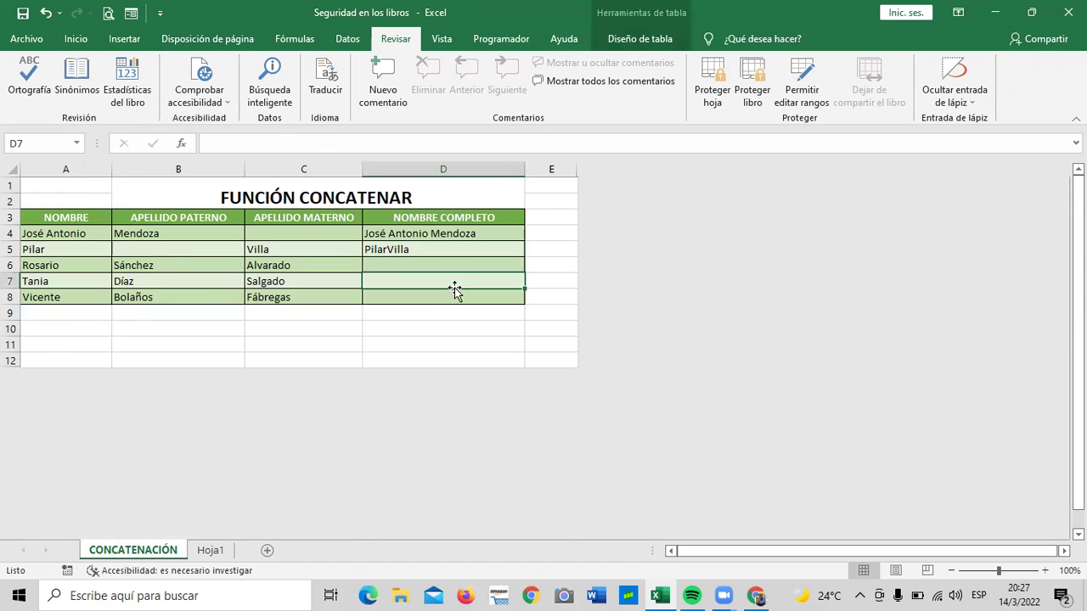
{"action": "left_click", "coordinate": [404, 254]}
{"action": "left_click", "coordinate": [404, 265]}
{"action": "left_click", "coordinate": [405, 280]}
{"action": "left_click", "coordinate": [401, 296]}
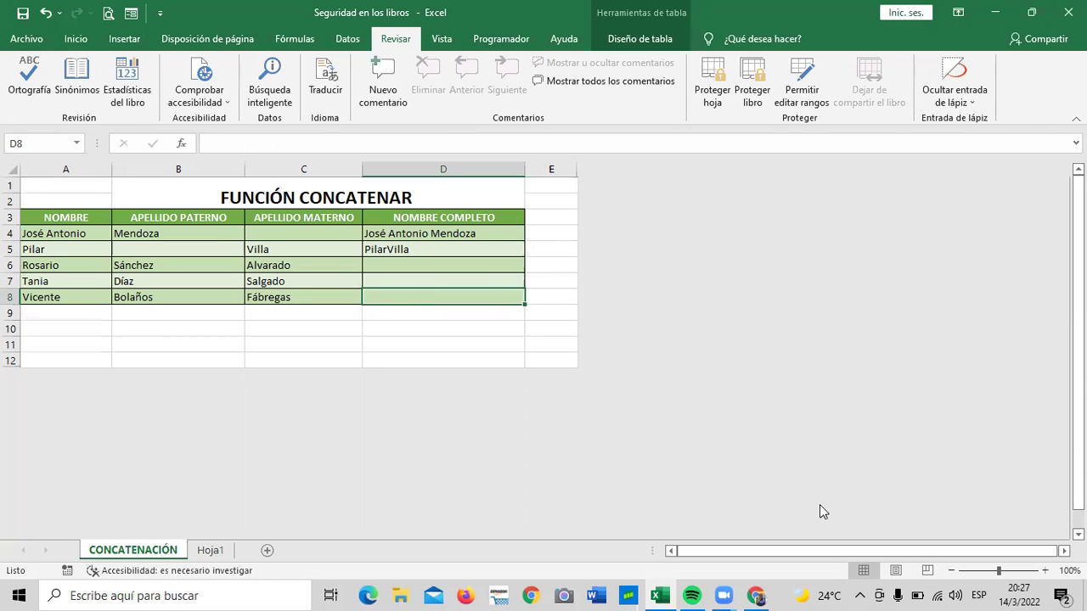
Open the Proteger libro dialog and toggle Estructura off and back on
{"action": "left_click", "coordinate": [750, 85]}
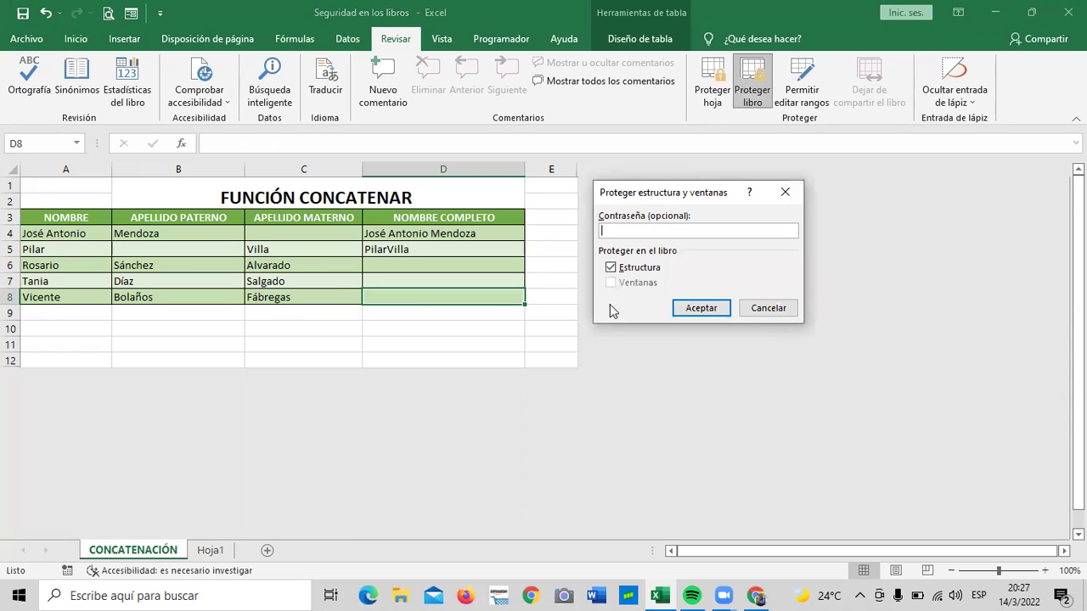
{"action": "left_click", "coordinate": [610, 269]}
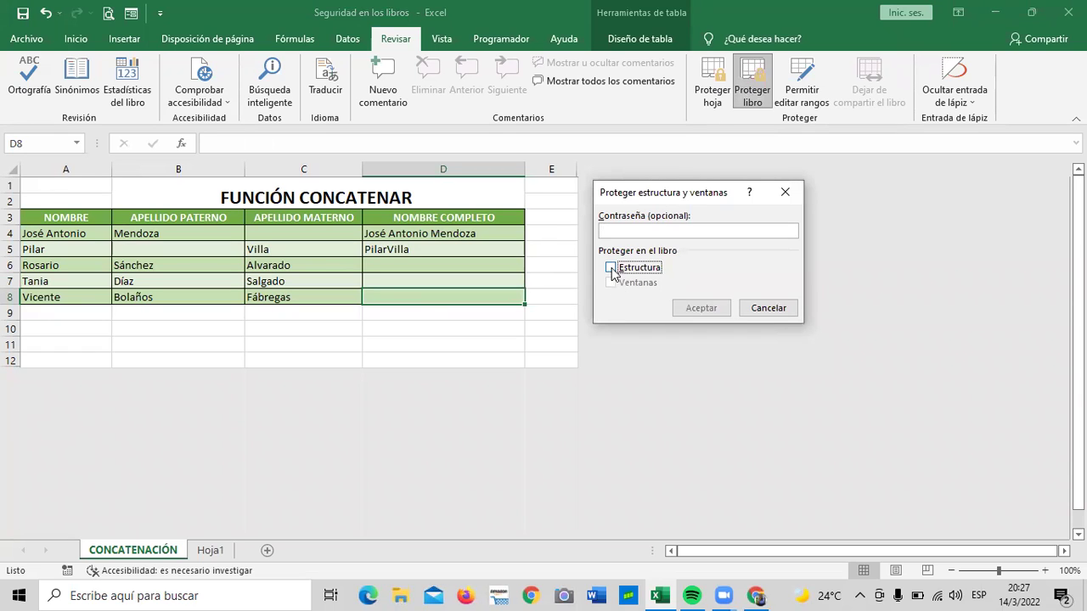
{"action": "left_click", "coordinate": [611, 268]}
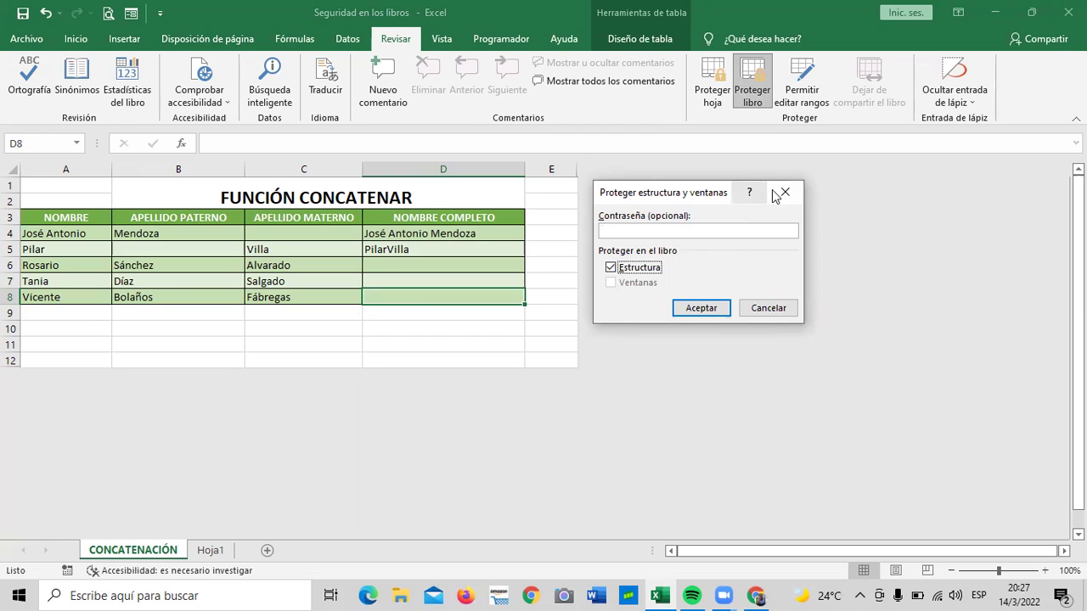
View the help page on protecting a workbook, then come back to Excel from the taskbar
{"action": "left_click", "coordinate": [749, 194]}
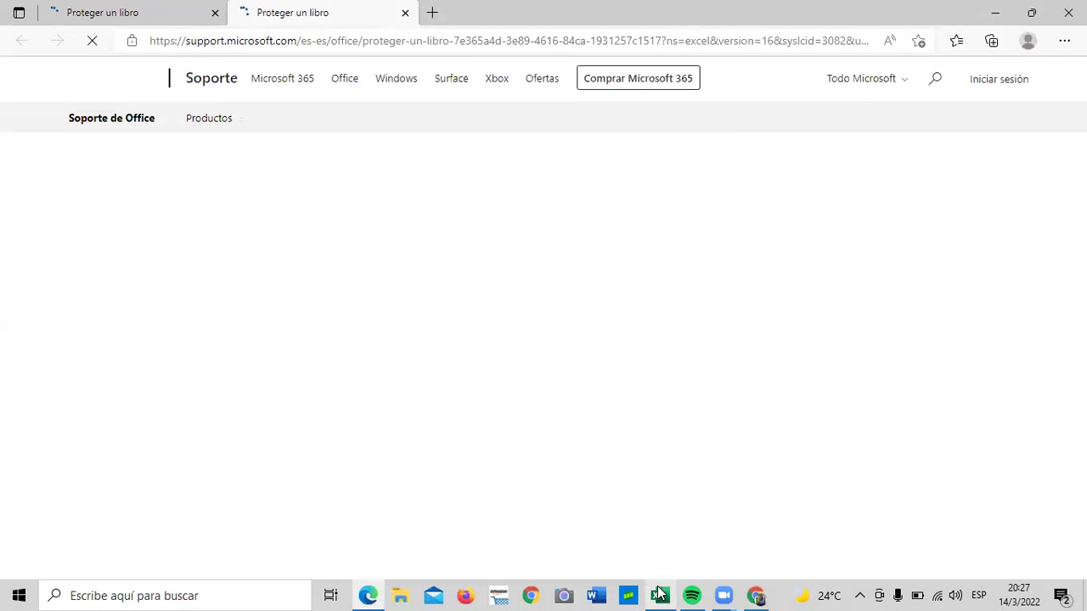
{"action": "mouse_move", "coordinate": [661, 595]}
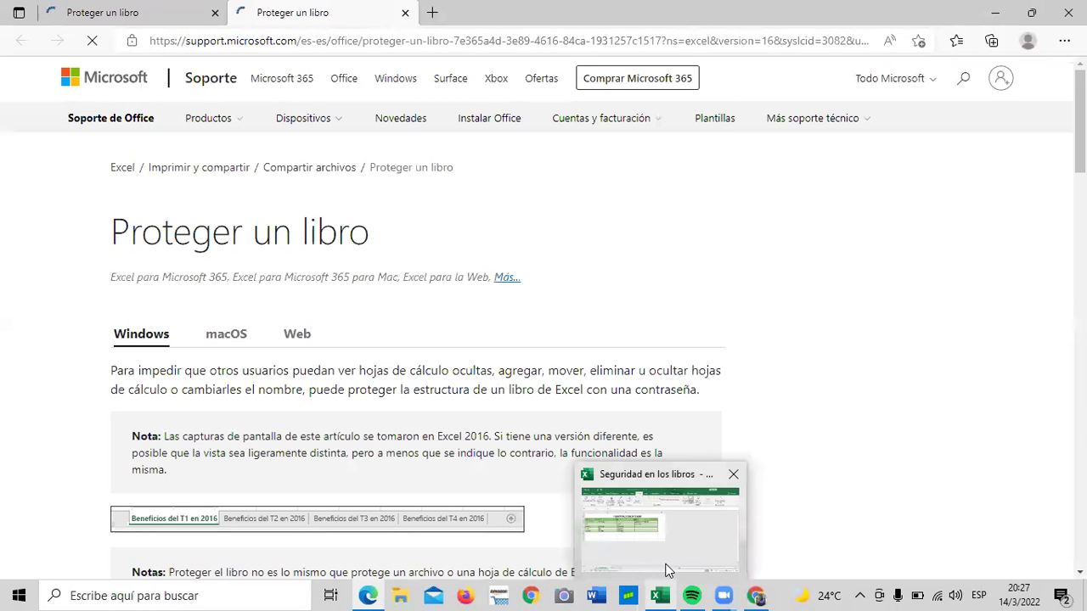
{"action": "left_click", "coordinate": [666, 567]}
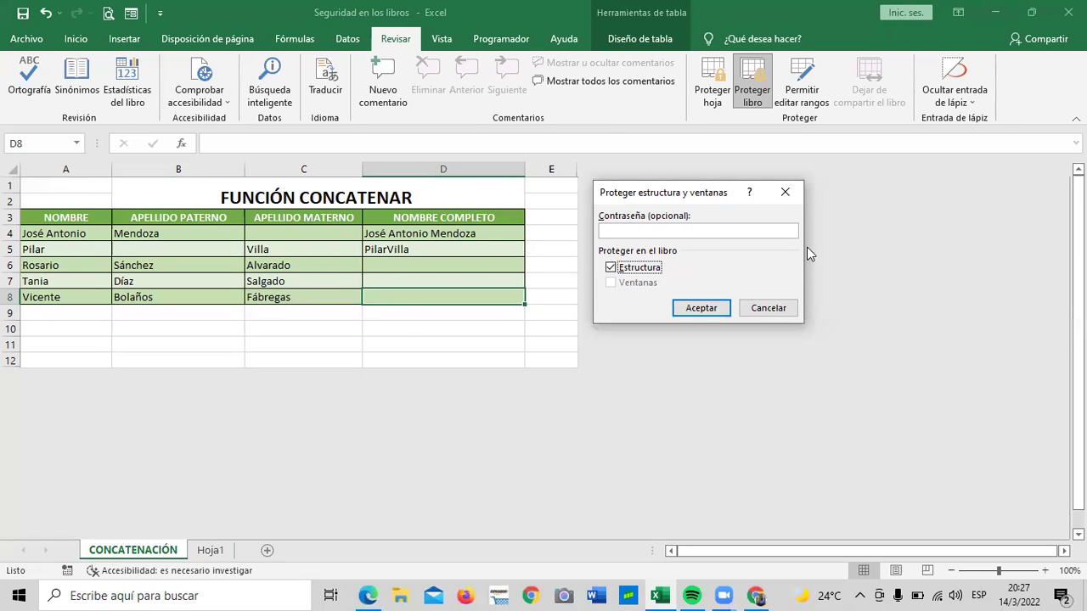
Cancel structure protection and undo twice to restore Romero in B5 and Baez in C4
{"action": "left_click", "coordinate": [767, 308]}
{"action": "left_click", "coordinate": [488, 339]}
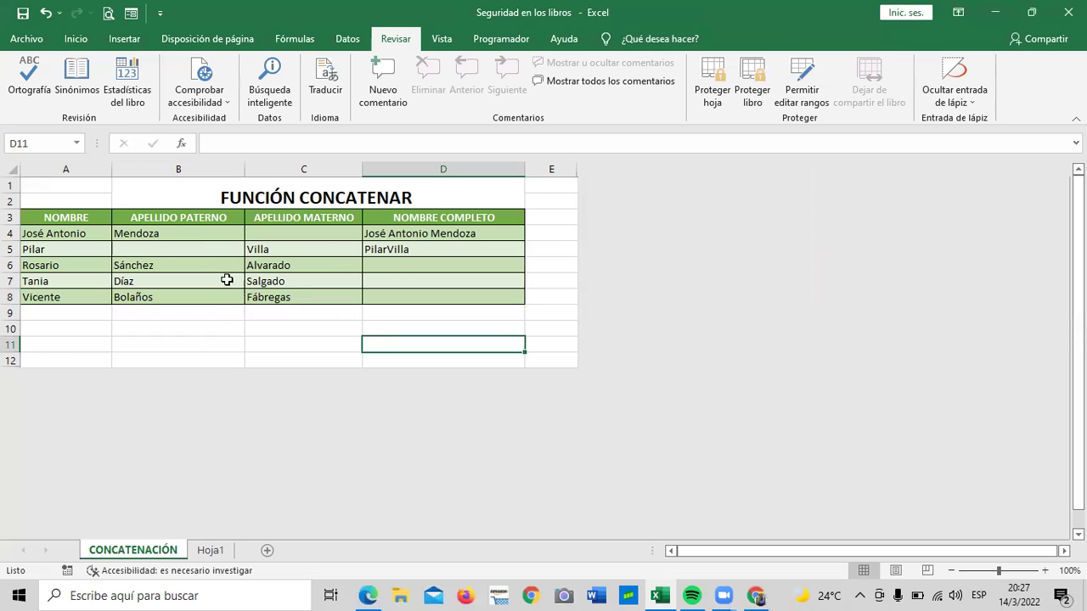
{"action": "left_click", "coordinate": [207, 243]}
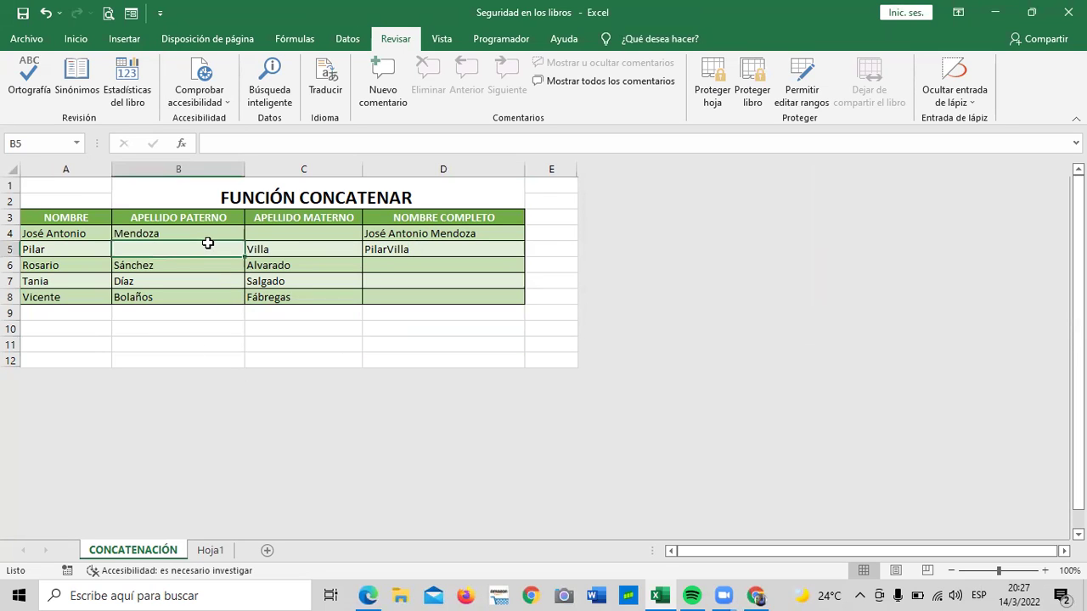
{"action": "left_click", "coordinate": [46, 13]}
{"action": "left_click", "coordinate": [45, 12]}
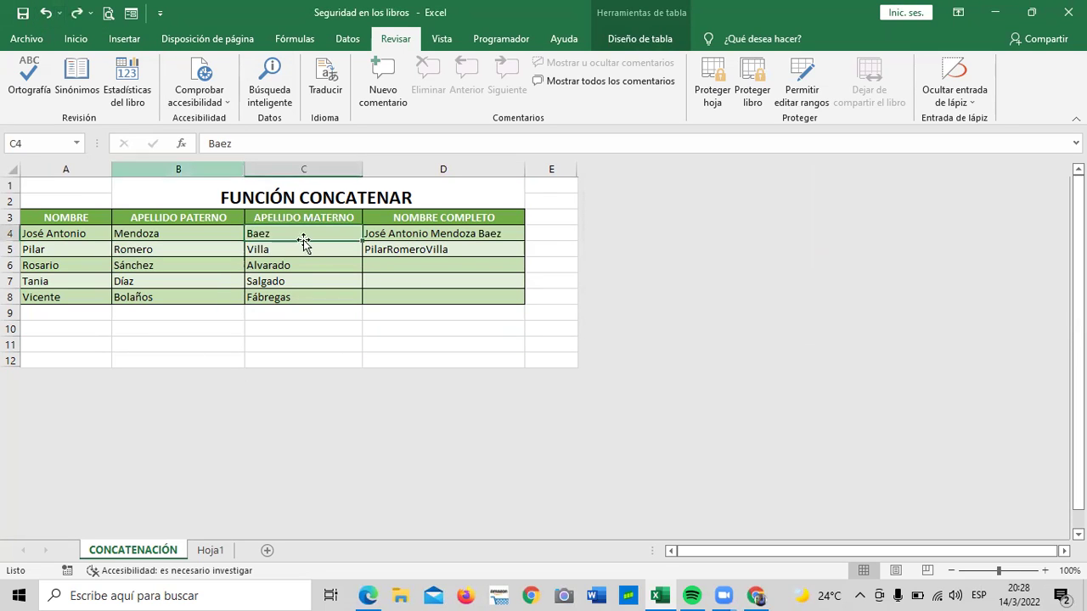
{"action": "left_click", "coordinate": [403, 330]}
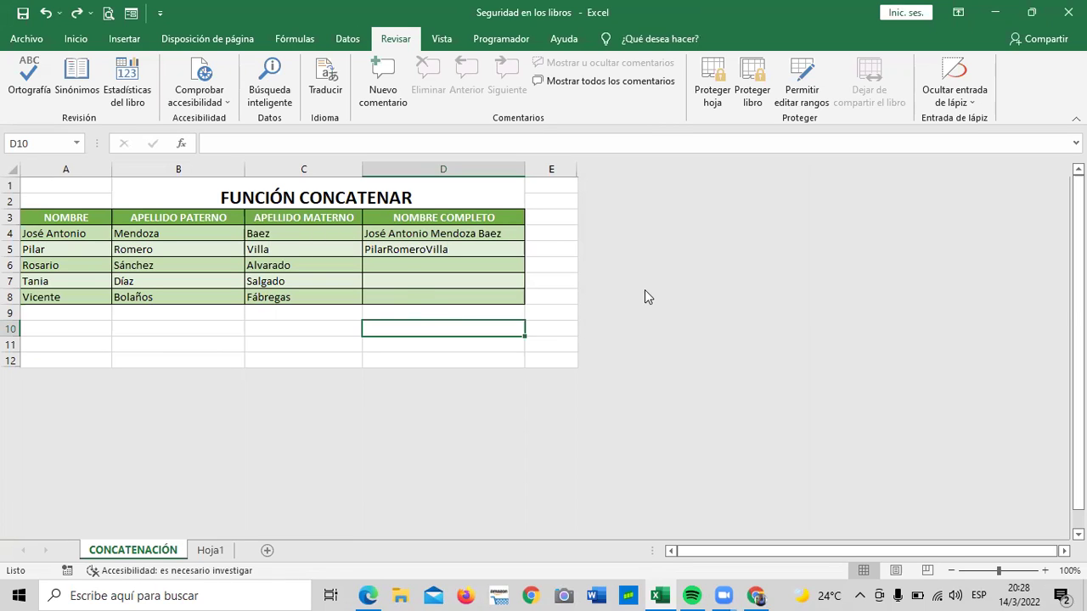
Select blank cells below the table, then visit Hoja1 and return to CONCATENACIÓN
{"action": "left_click", "coordinate": [555, 272]}
{"action": "left_click", "coordinate": [498, 328]}
{"action": "left_click", "coordinate": [327, 334]}
{"action": "left_click", "coordinate": [178, 331]}
{"action": "left_click", "coordinate": [71, 332]}
{"action": "left_click", "coordinate": [171, 357]}
{"action": "left_click", "coordinate": [302, 360]}
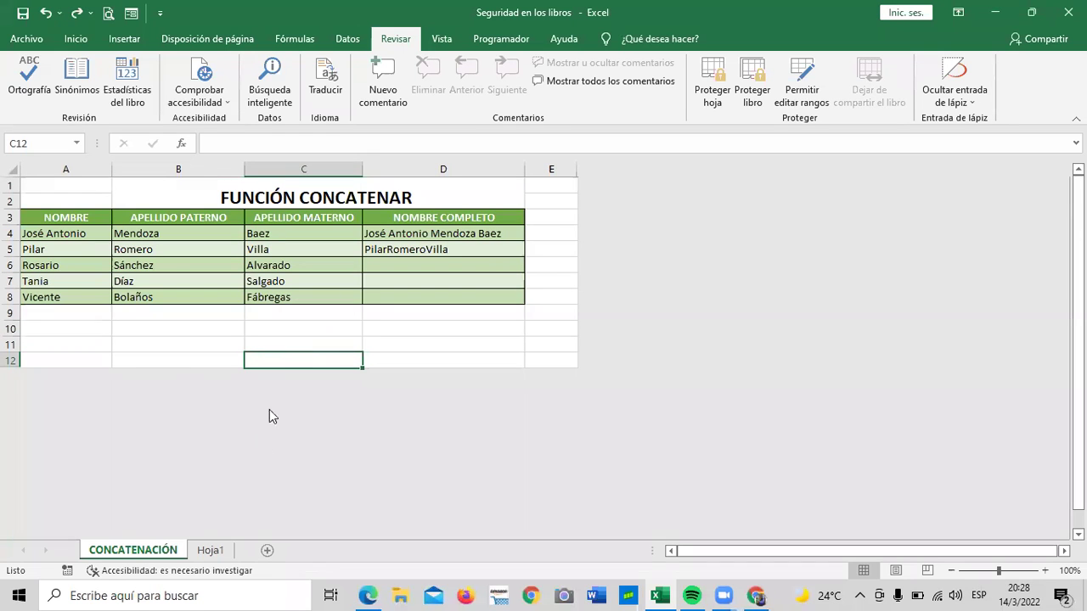
{"action": "left_click", "coordinate": [211, 550]}
{"action": "left_click", "coordinate": [148, 556]}
{"action": "left_click", "coordinate": [27, 39]}
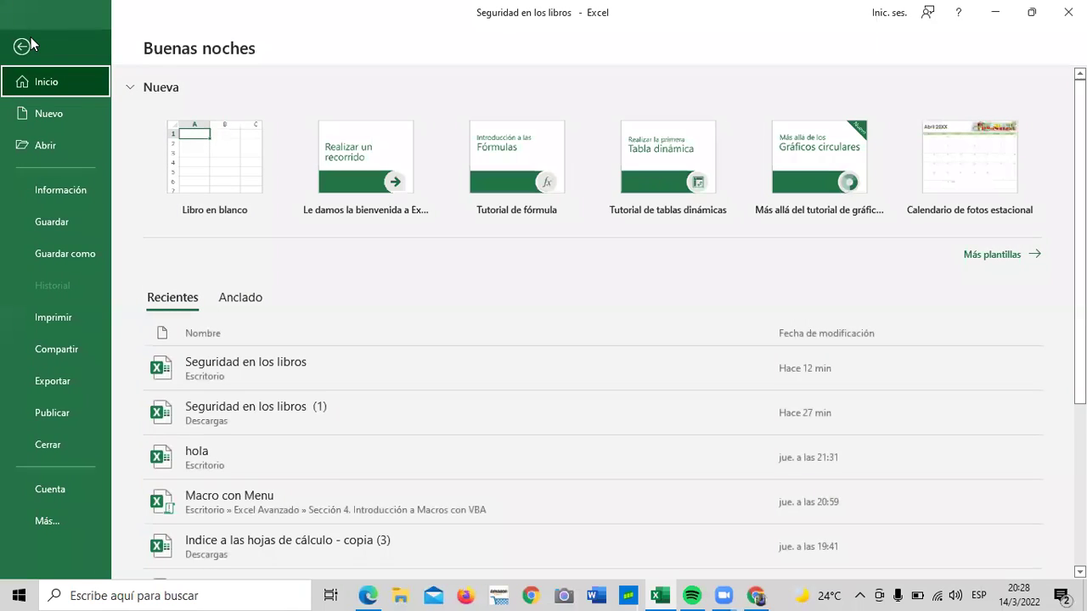
{"action": "left_click", "coordinate": [54, 189]}
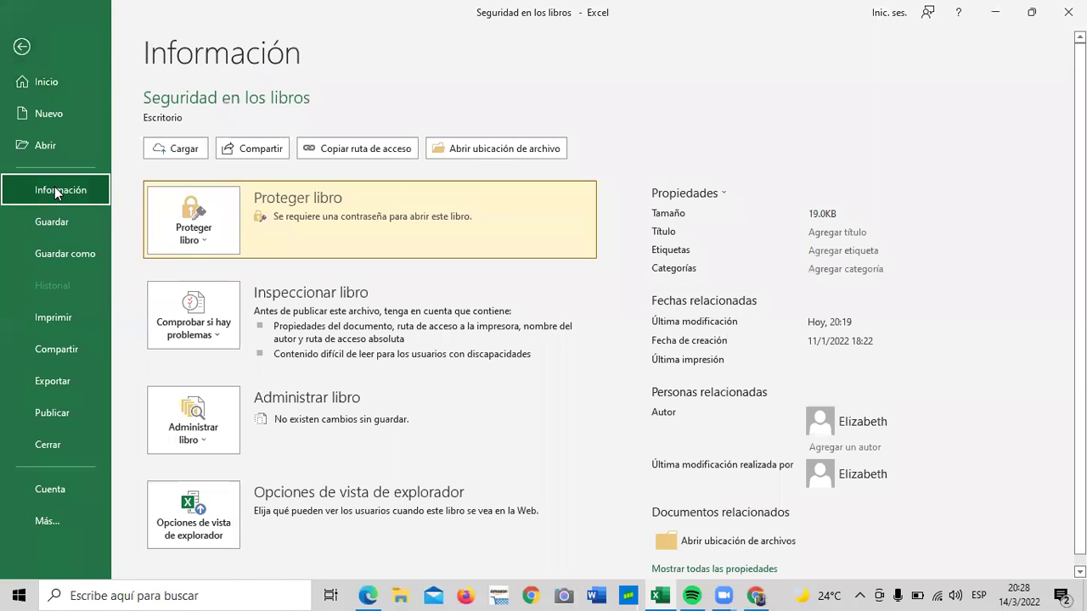
{"action": "left_click", "coordinate": [205, 242]}
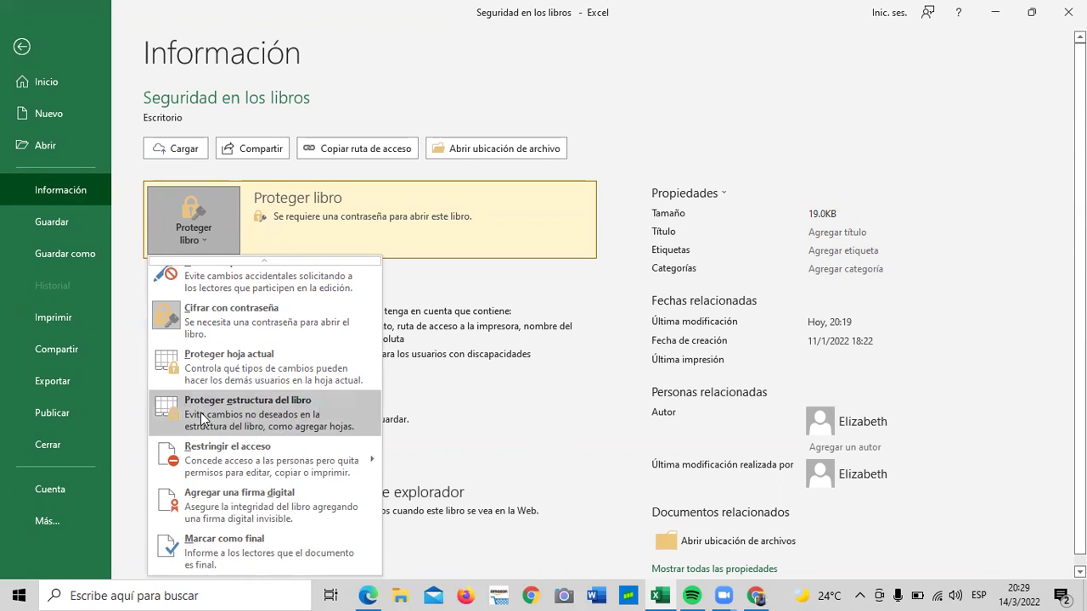
{"action": "scroll", "coordinate": [204, 444], "scroll_direction": "up", "scroll_amount": 1}
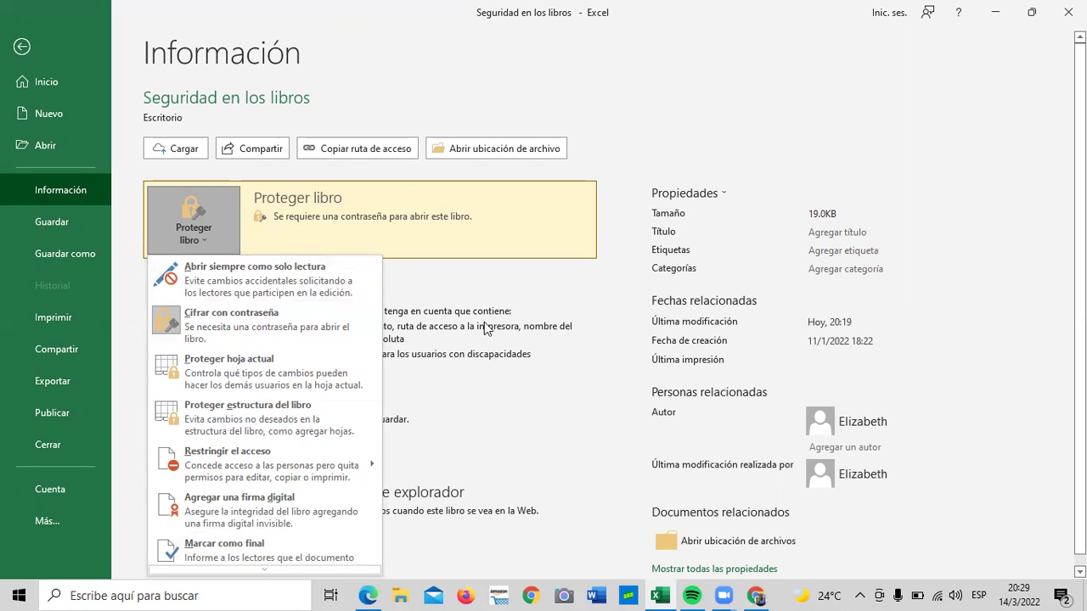
{"action": "left_click", "coordinate": [544, 384]}
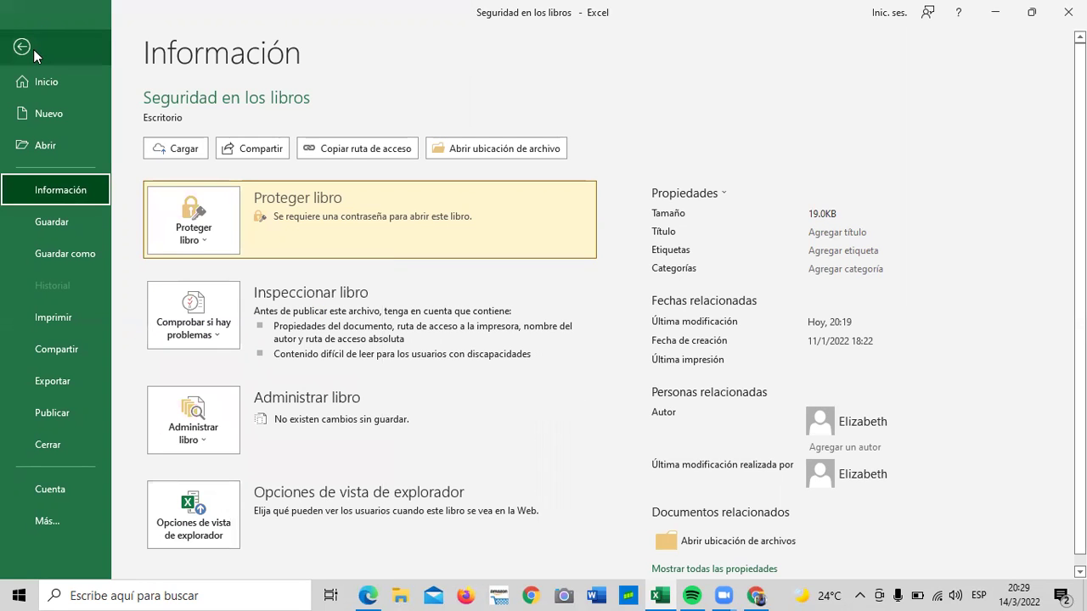
{"action": "left_click", "coordinate": [32, 51]}
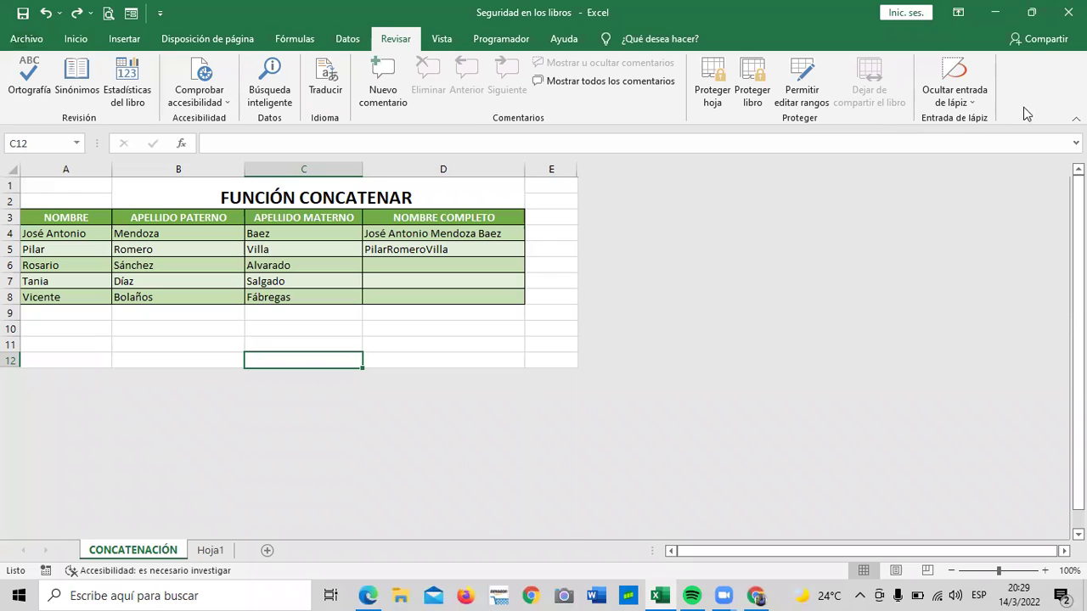
Select cells across row 10, ending on D10
{"action": "left_click", "coordinate": [467, 335]}
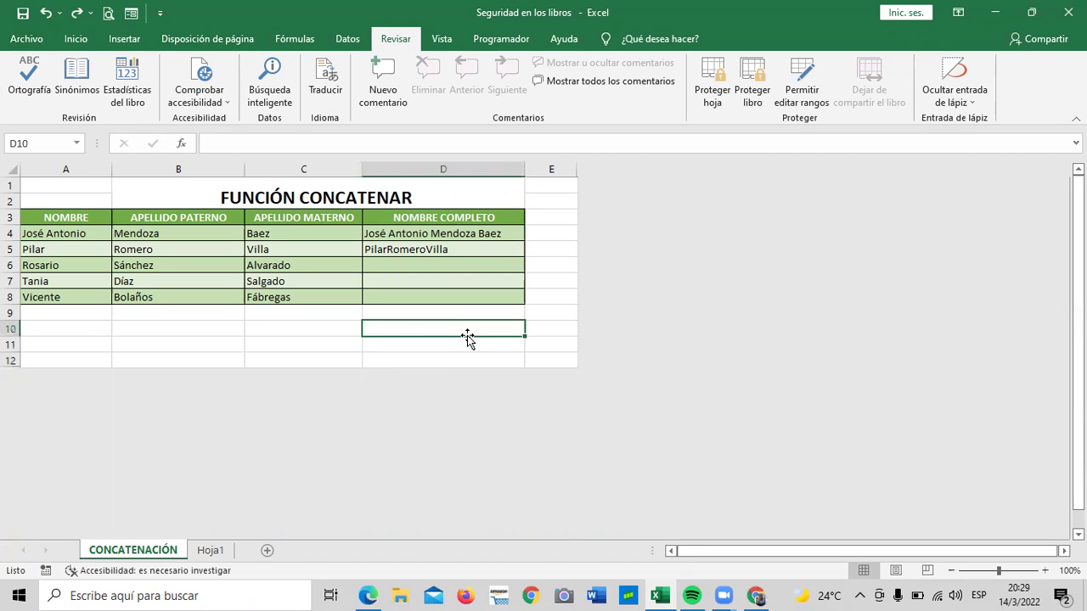
{"action": "left_click", "coordinate": [303, 328]}
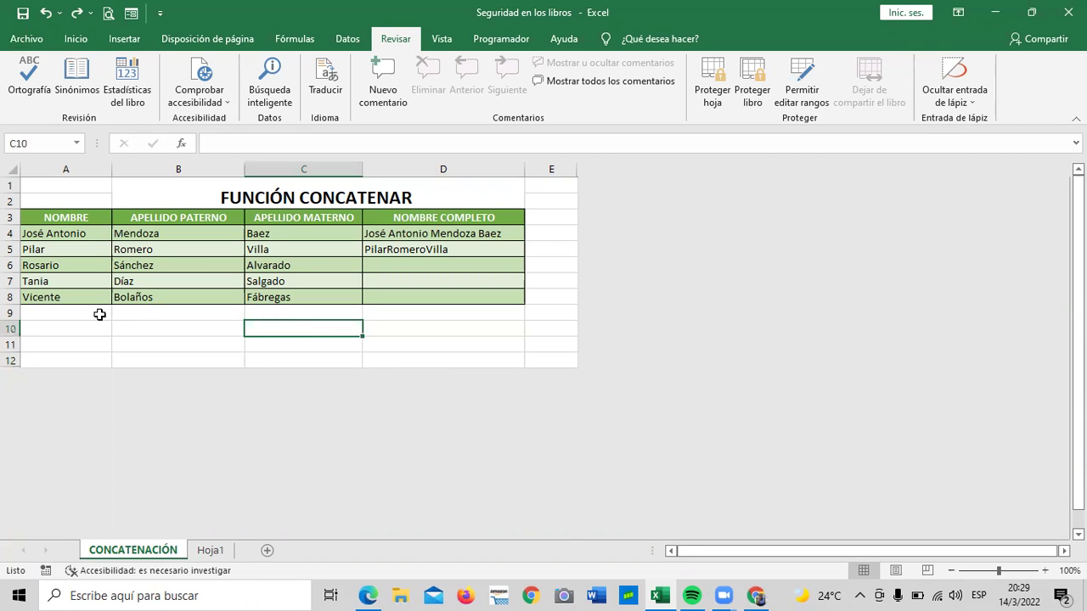
{"action": "left_click", "coordinate": [99, 319]}
{"action": "left_click", "coordinate": [191, 332]}
{"action": "left_click", "coordinate": [291, 332]}
{"action": "left_click", "coordinate": [414, 336]}
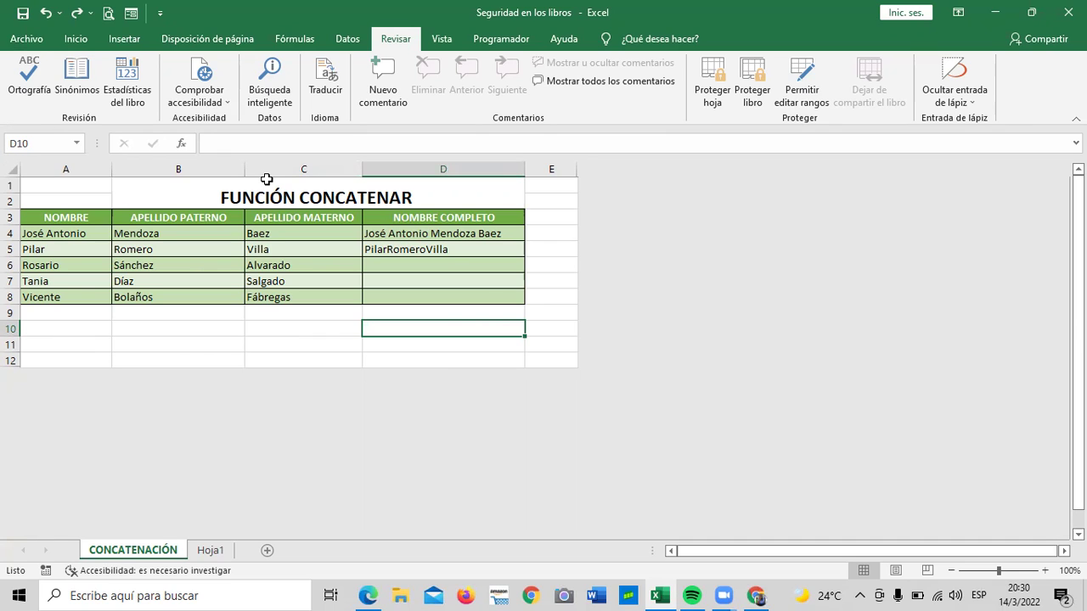
Hide the Hoja1 sheet, then unhide it again
{"action": "right_click", "coordinate": [204, 554]}
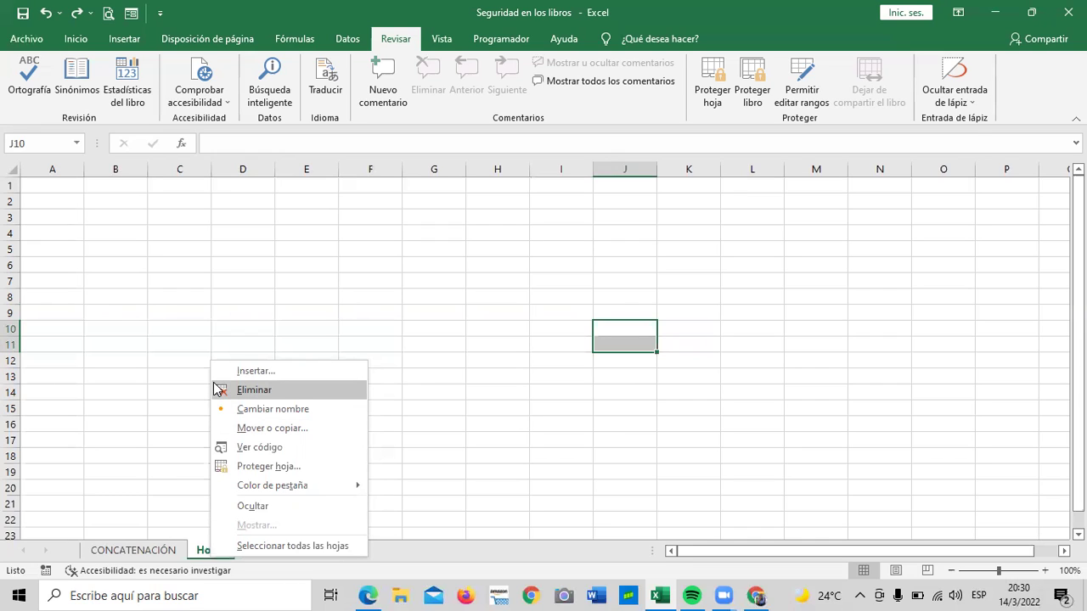
{"action": "left_click", "coordinate": [252, 507]}
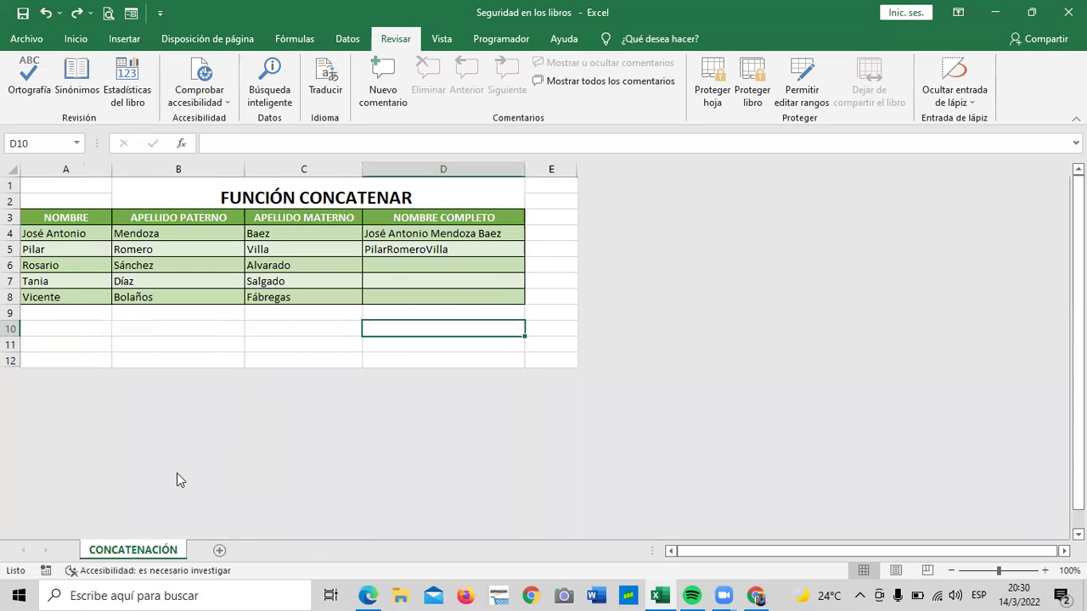
{"action": "right_click", "coordinate": [164, 552]}
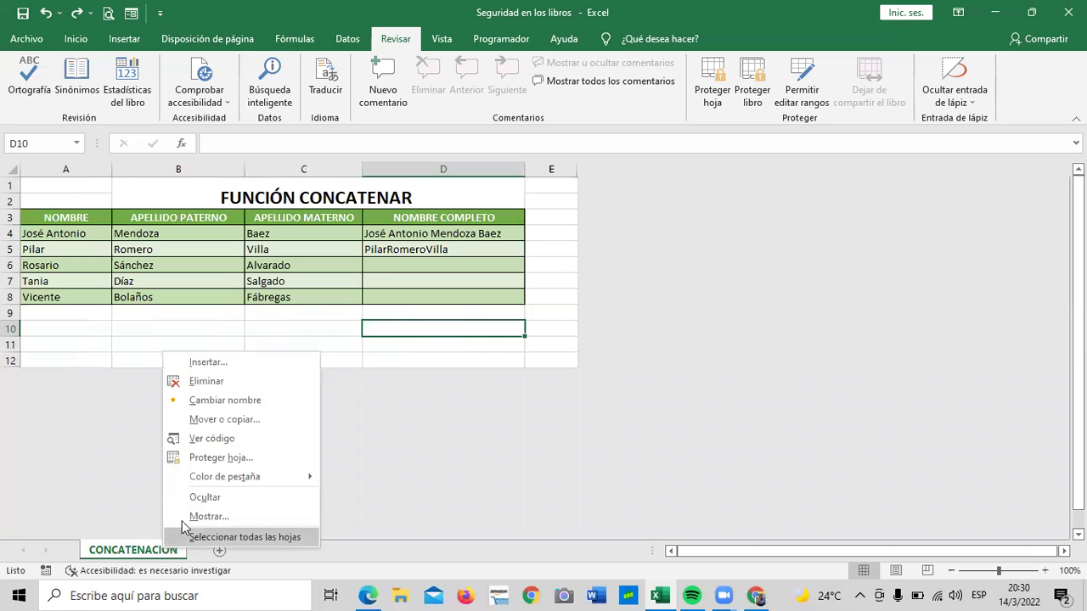
{"action": "left_click", "coordinate": [218, 516]}
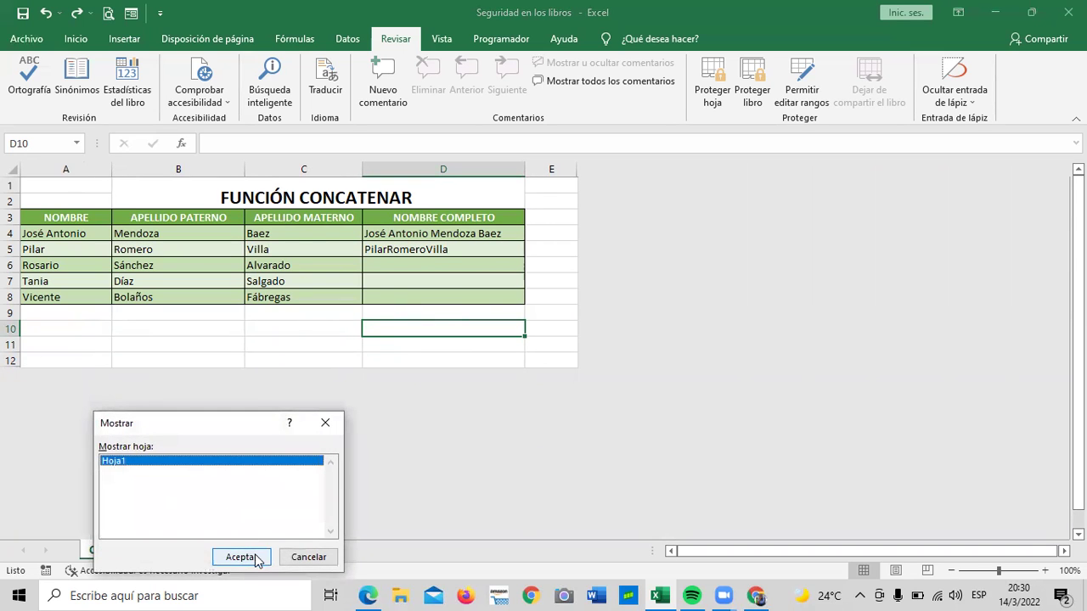
{"action": "left_click", "coordinate": [234, 557]}
Hide the CONCATENACIÓN sheet and select cells on the remaining Hoja1
{"action": "right_click", "coordinate": [219, 553]}
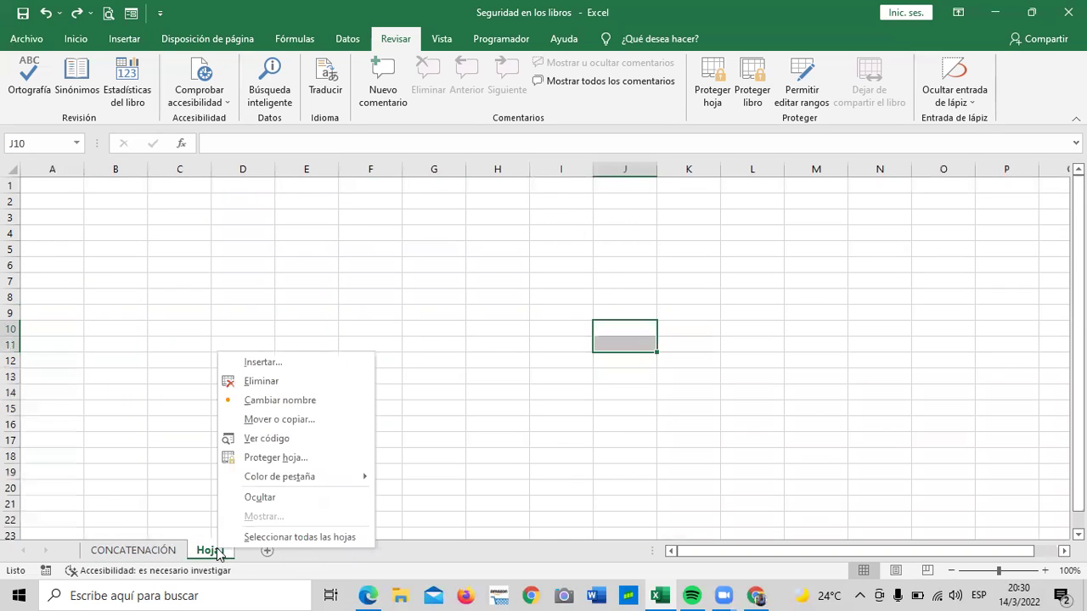
{"action": "right_click", "coordinate": [155, 552]}
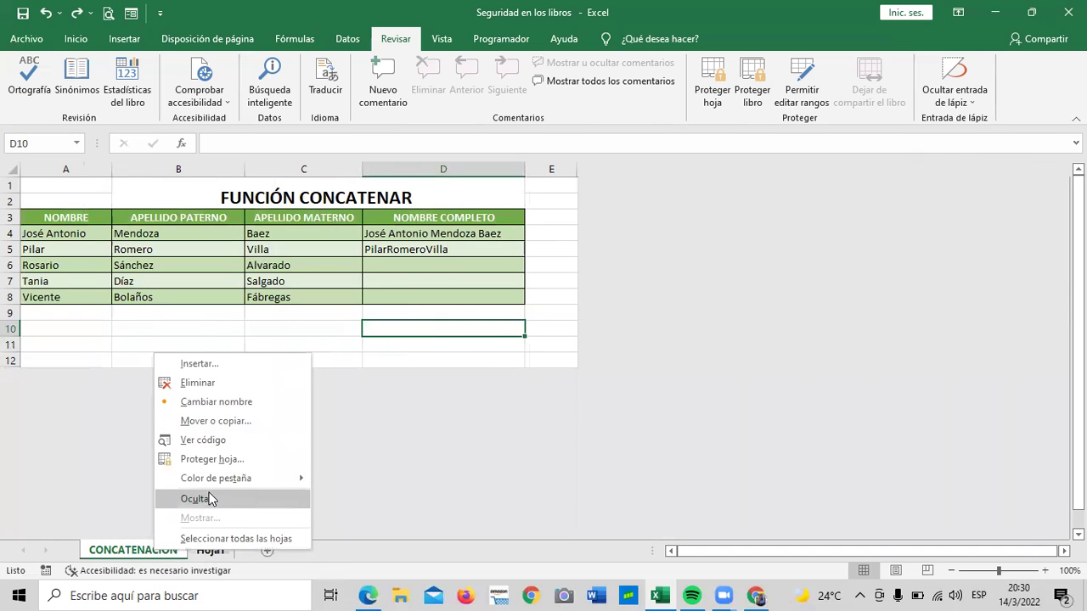
{"action": "left_click", "coordinate": [281, 406]}
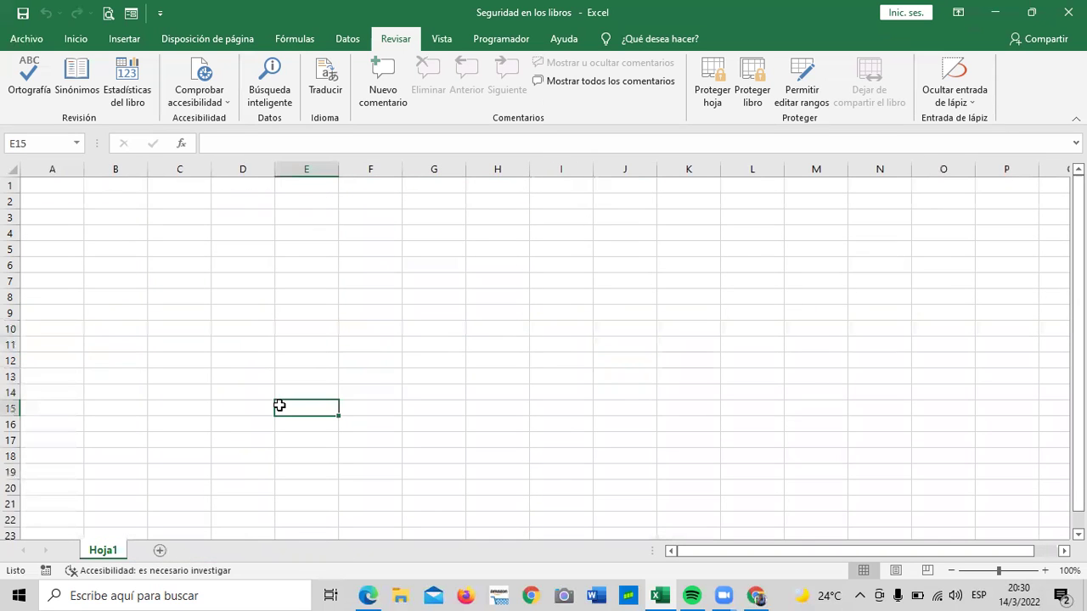
{"action": "left_click", "coordinate": [293, 249]}
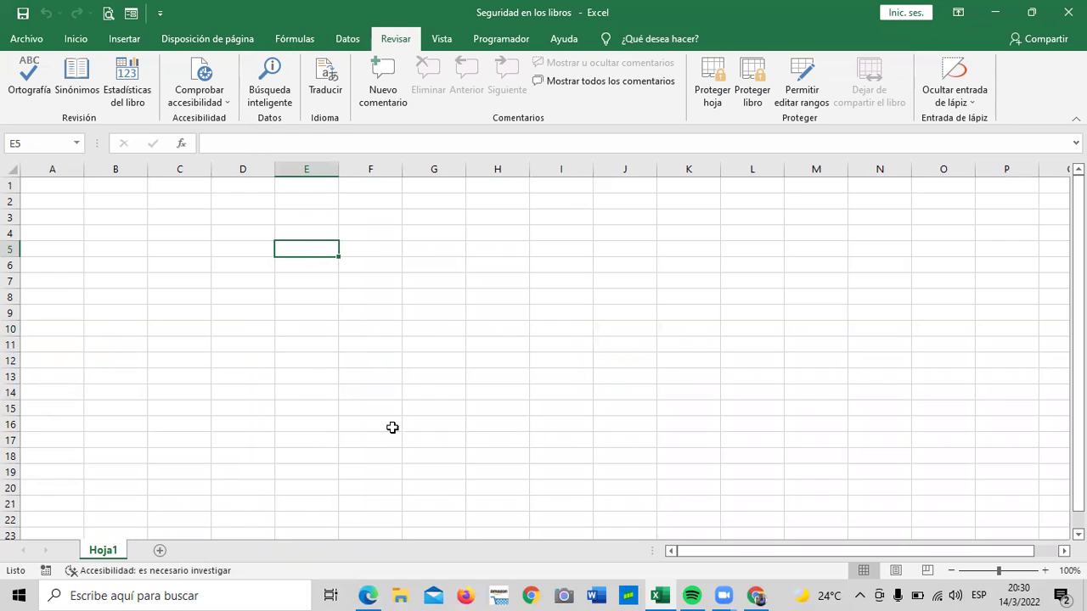
{"action": "left_click", "coordinate": [303, 391]}
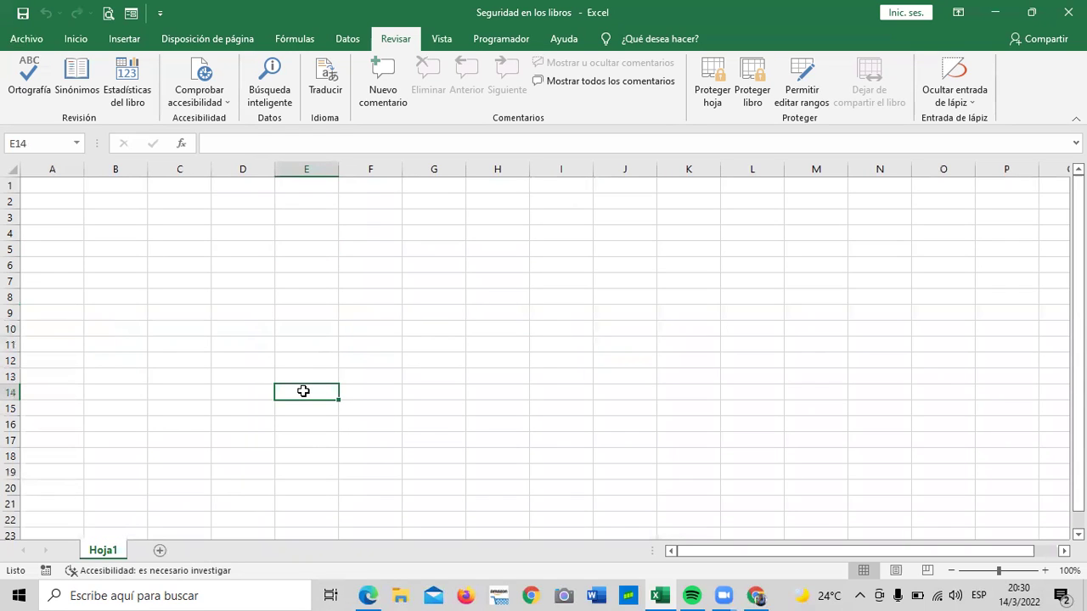
{"action": "left_click", "coordinate": [111, 462]}
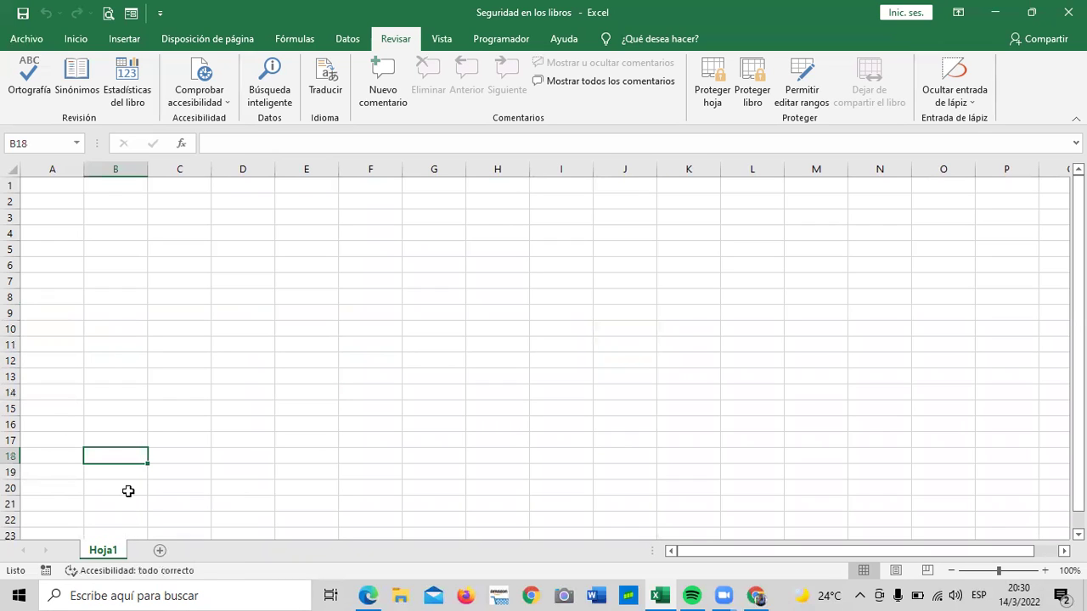
Unhide CONCATENACIÓN so it shows again beside Hoja1
{"action": "right_click", "coordinate": [113, 553]}
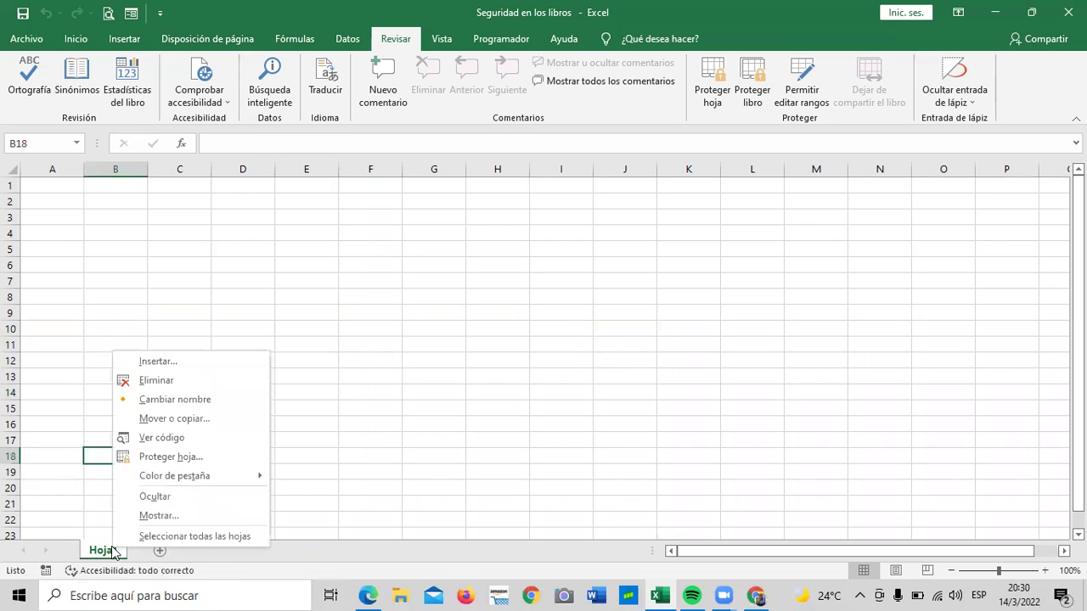
{"action": "left_click", "coordinate": [143, 515]}
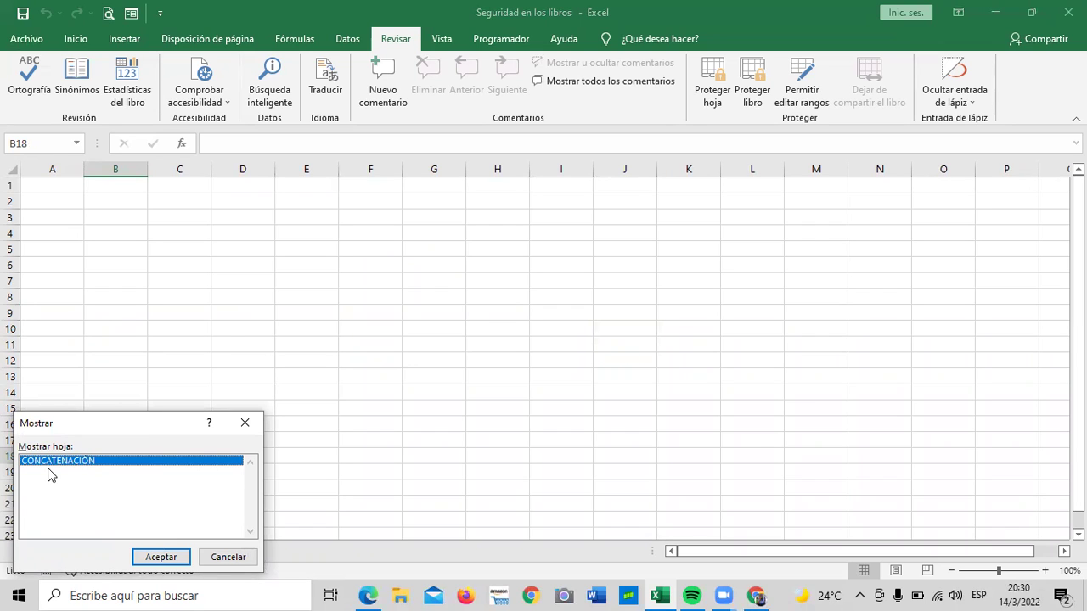
{"action": "left_click", "coordinate": [173, 559]}
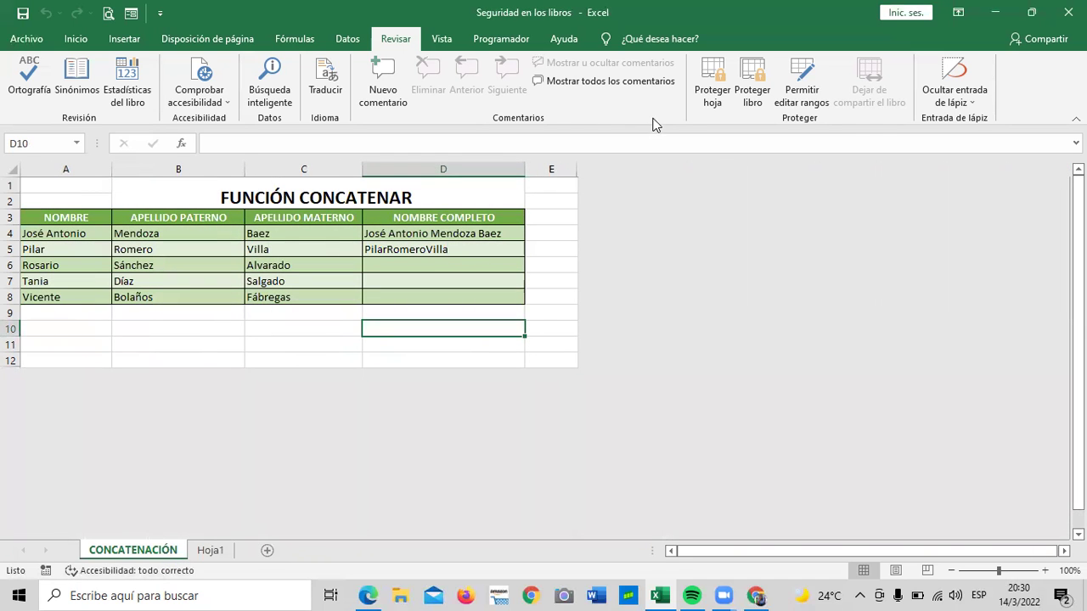
{"action": "left_click", "coordinate": [80, 40]}
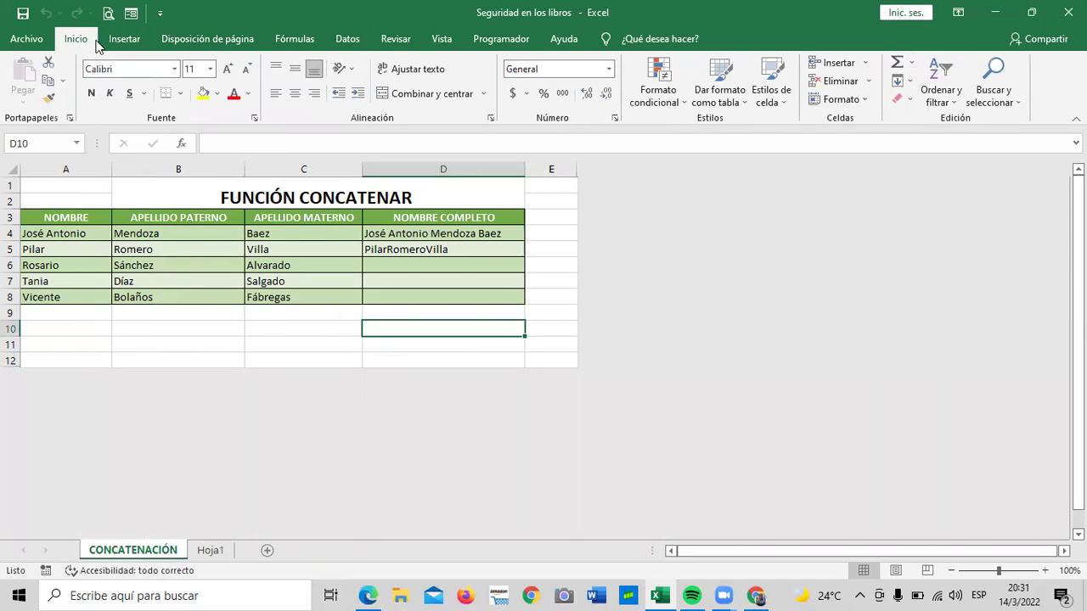
Open the Formato visibility options on the Inicio ribbon and close them without hiding anything
{"action": "left_click", "coordinate": [856, 100]}
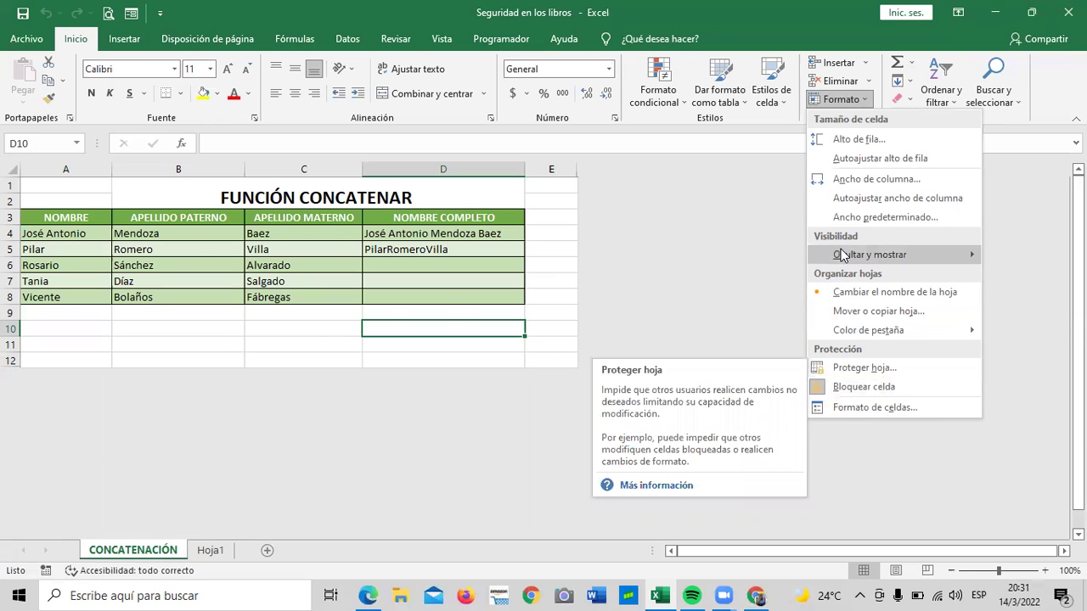
{"action": "mouse_move", "coordinate": [841, 258]}
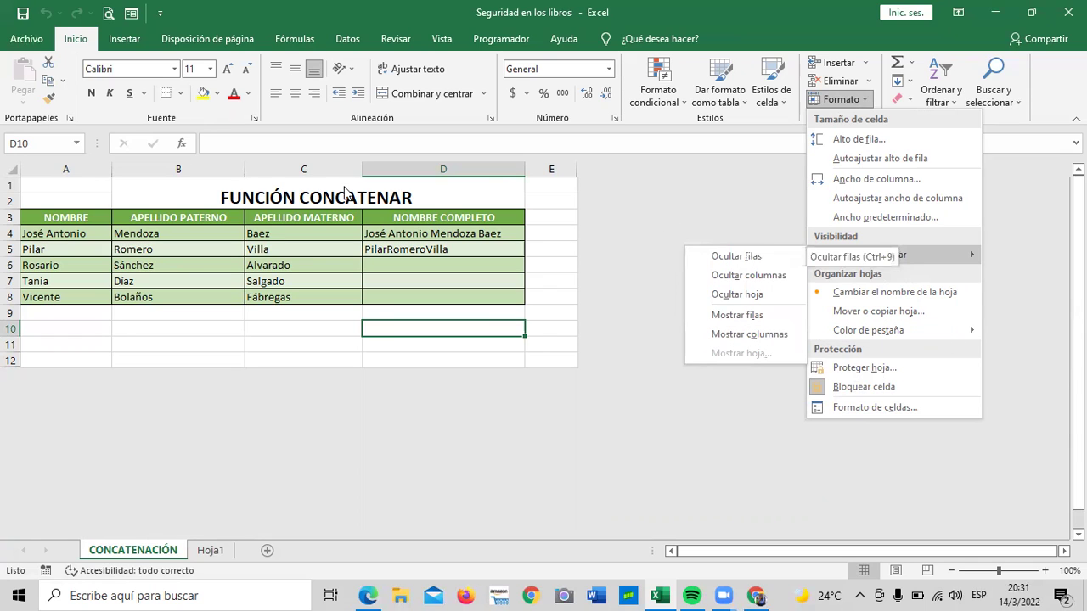
{"action": "left_click", "coordinate": [333, 163]}
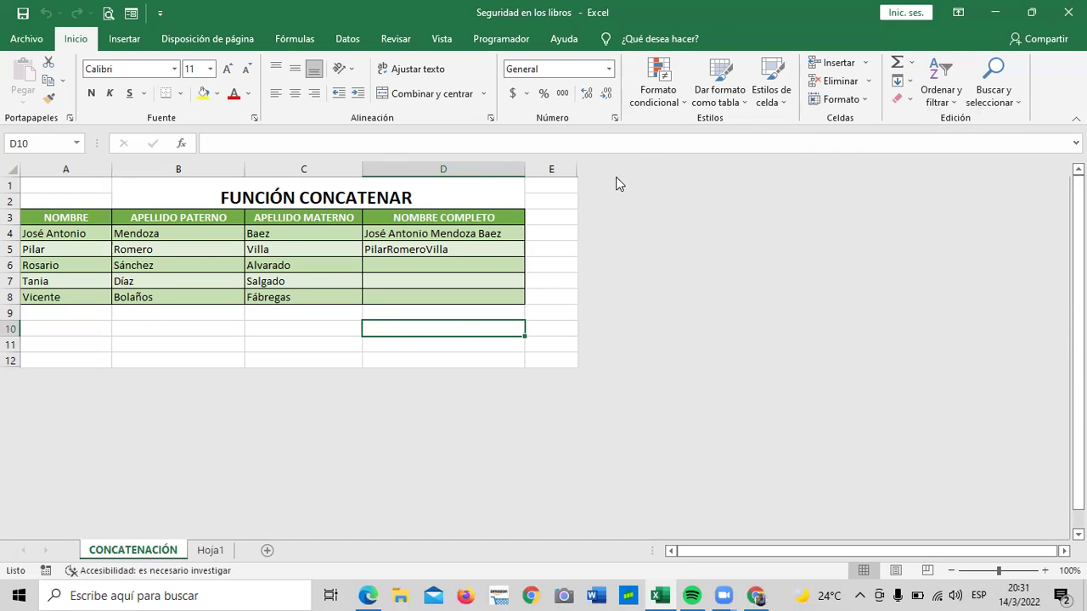
Unhide all columns from E through XFD
{"action": "left_click_drag", "start_coordinate": [581, 173], "coordinate": [601, 173]}
{"action": "left_click_drag", "start_coordinate": [601, 171], "coordinate": [625, 171]}
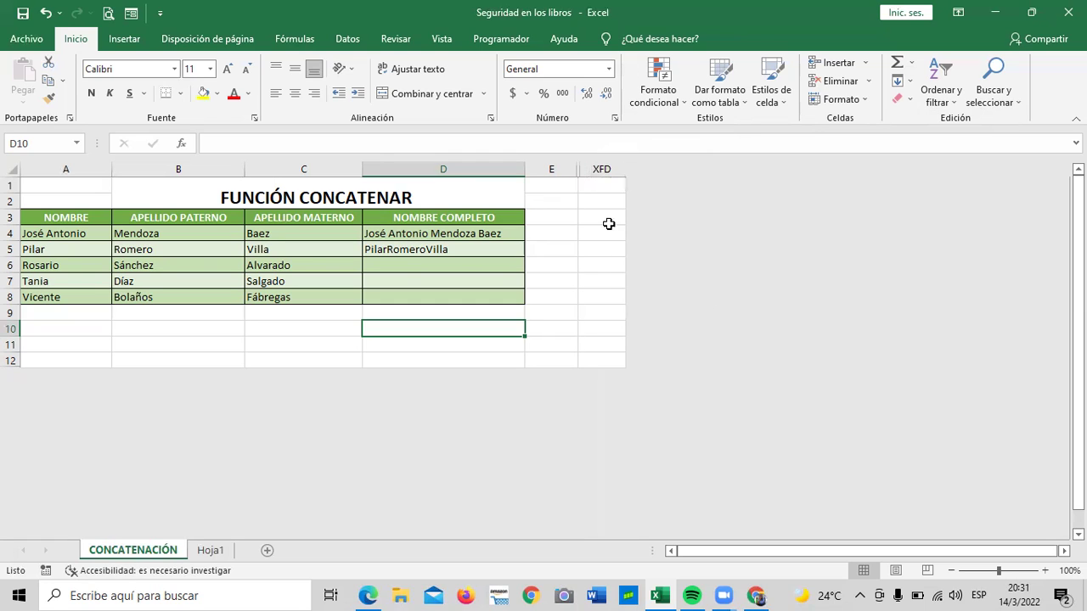
{"action": "left_click", "coordinate": [557, 163]}
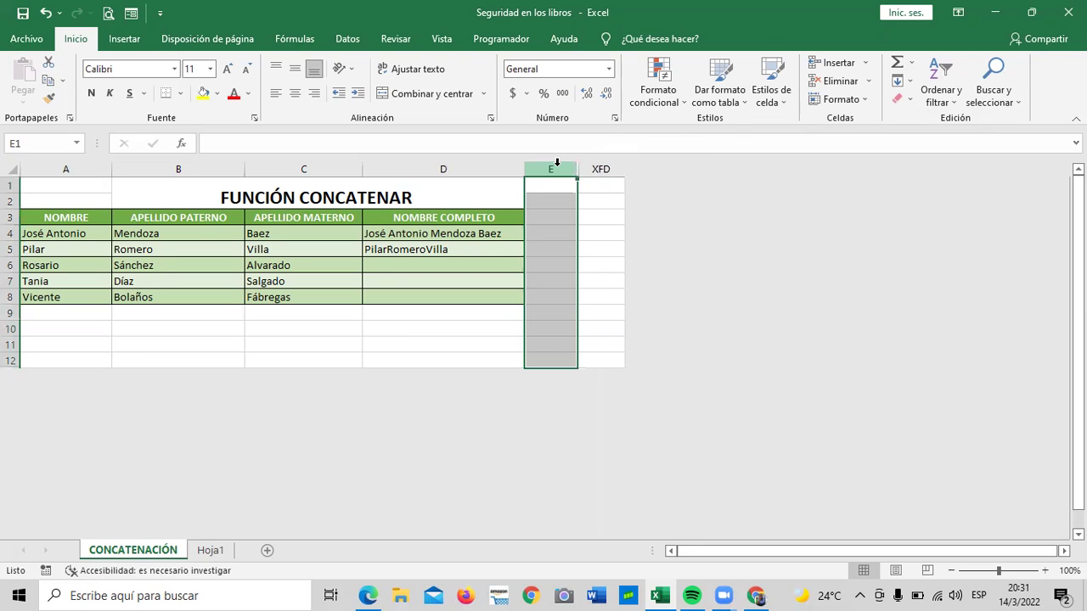
{"action": "key", "text": "shift+Right"}
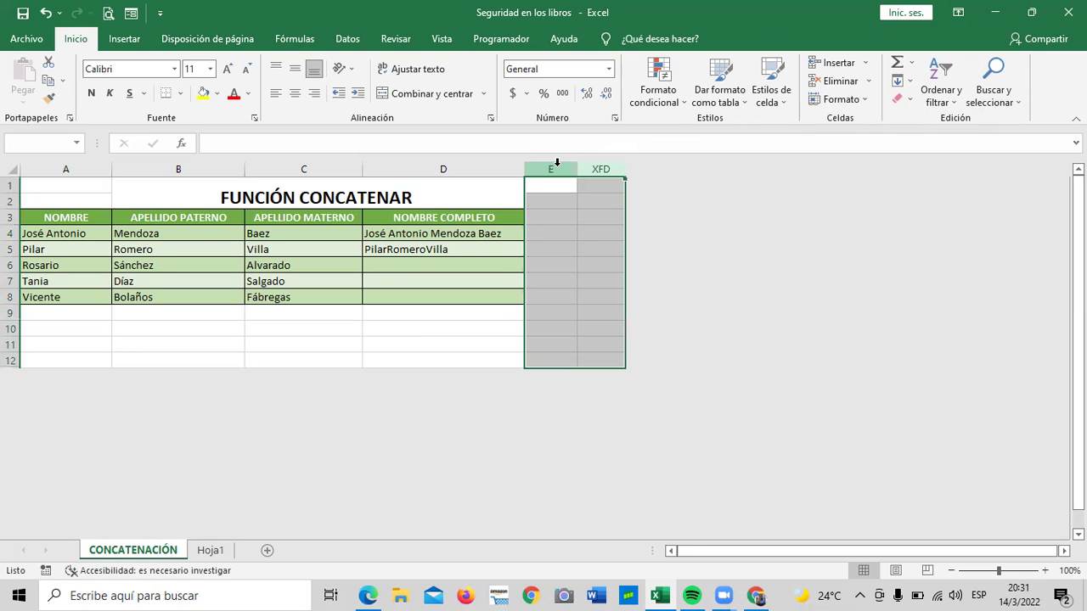
{"action": "right_click", "coordinate": [582, 232]}
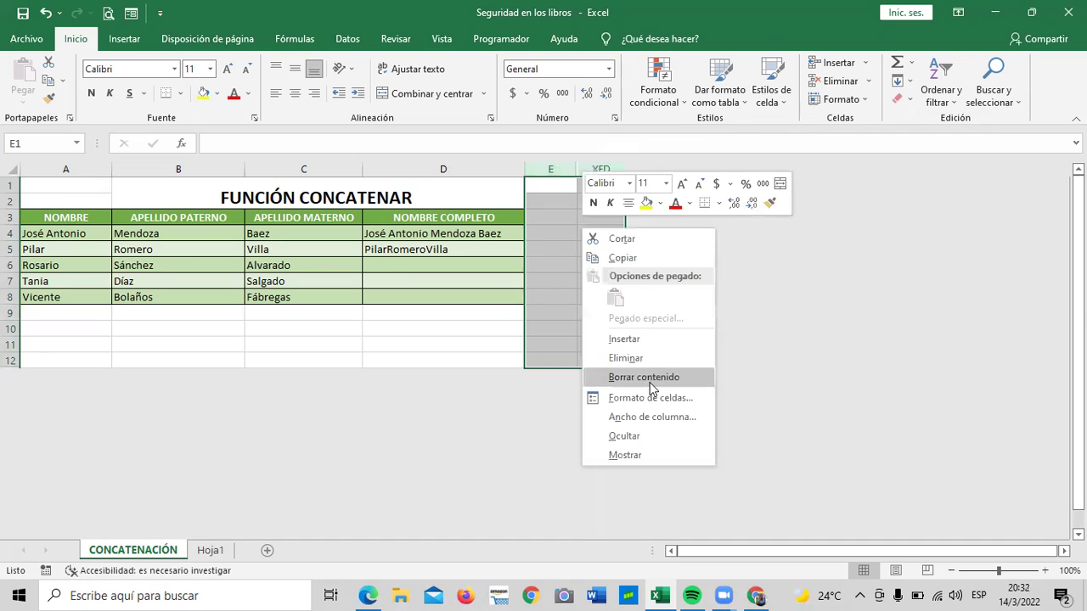
{"action": "left_click", "coordinate": [654, 455]}
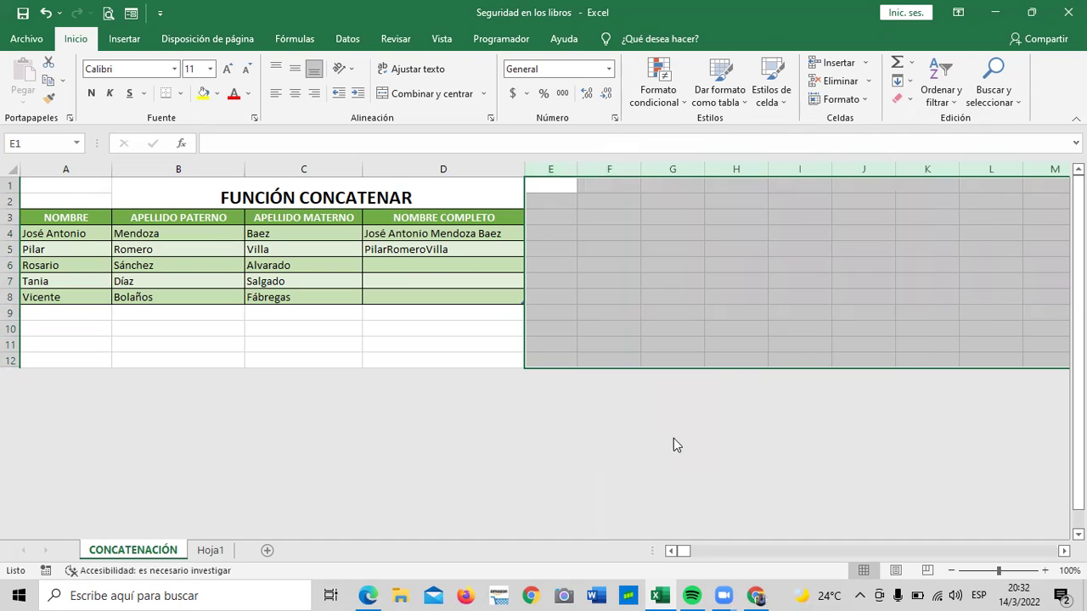
{"action": "left_click", "coordinate": [439, 331]}
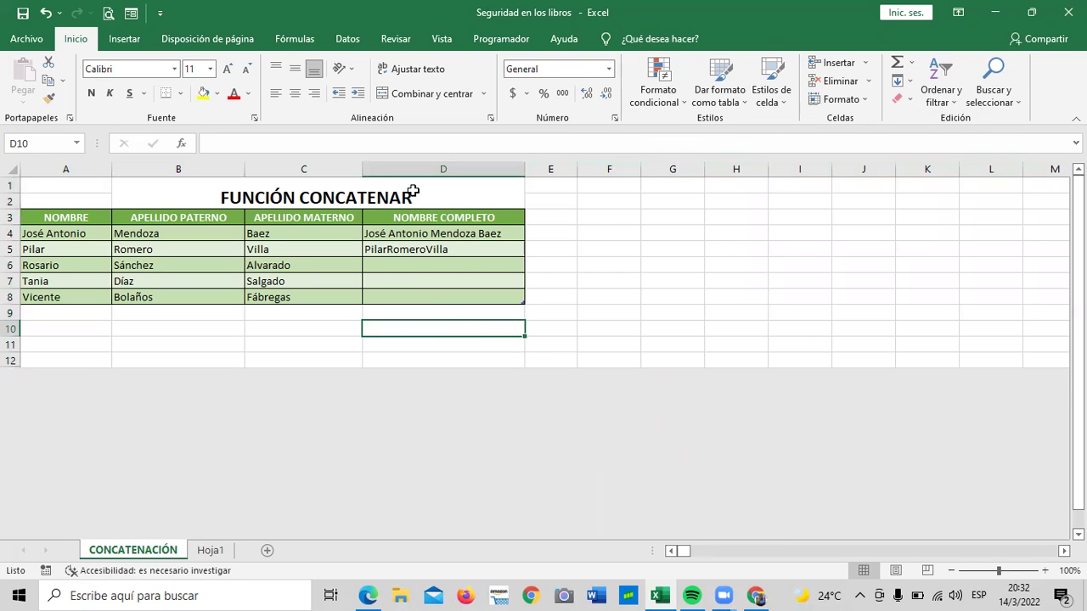
Drag row 12's border to make the row taller
{"action": "left_click_drag", "start_coordinate": [10, 368], "coordinate": [10, 380]}
{"action": "left_click", "coordinate": [92, 364]}
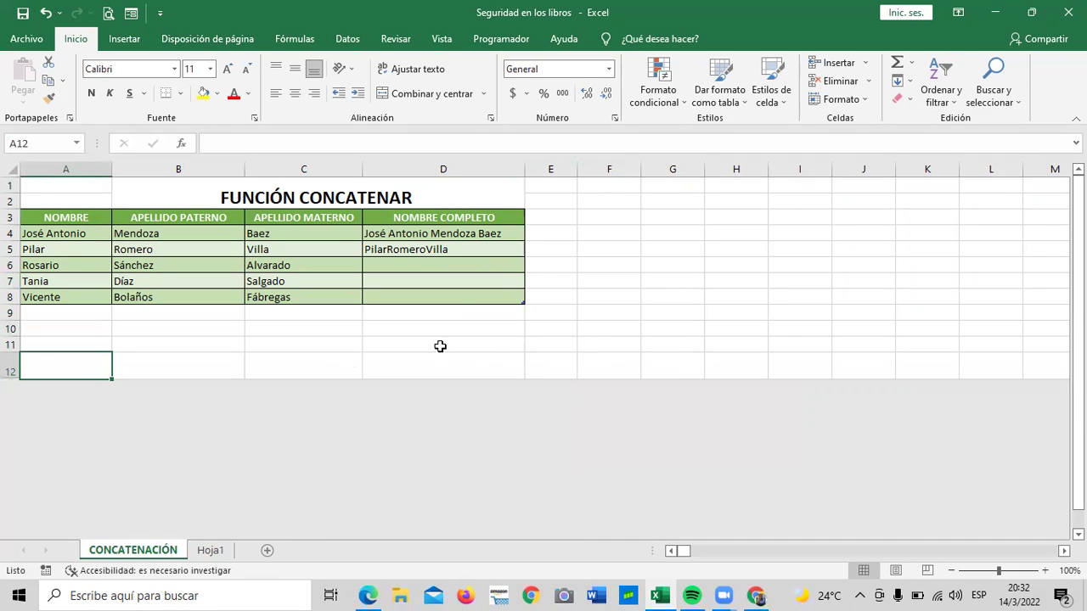
{"action": "left_click", "coordinate": [303, 358]}
{"action": "left_click", "coordinate": [184, 358]}
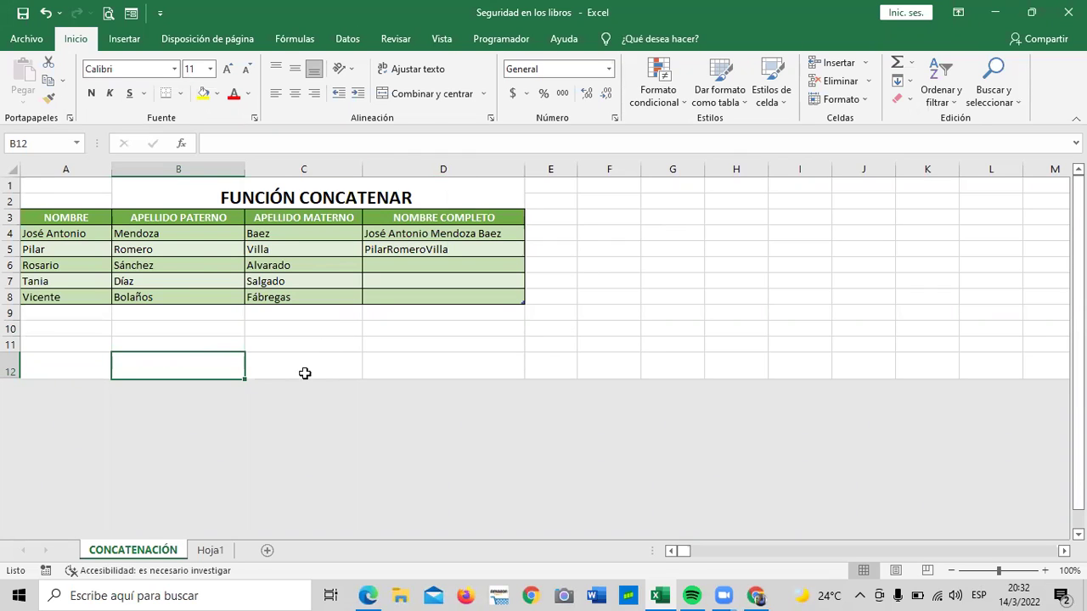
{"action": "left_click", "coordinate": [296, 358]}
{"action": "left_click", "coordinate": [79, 374]}
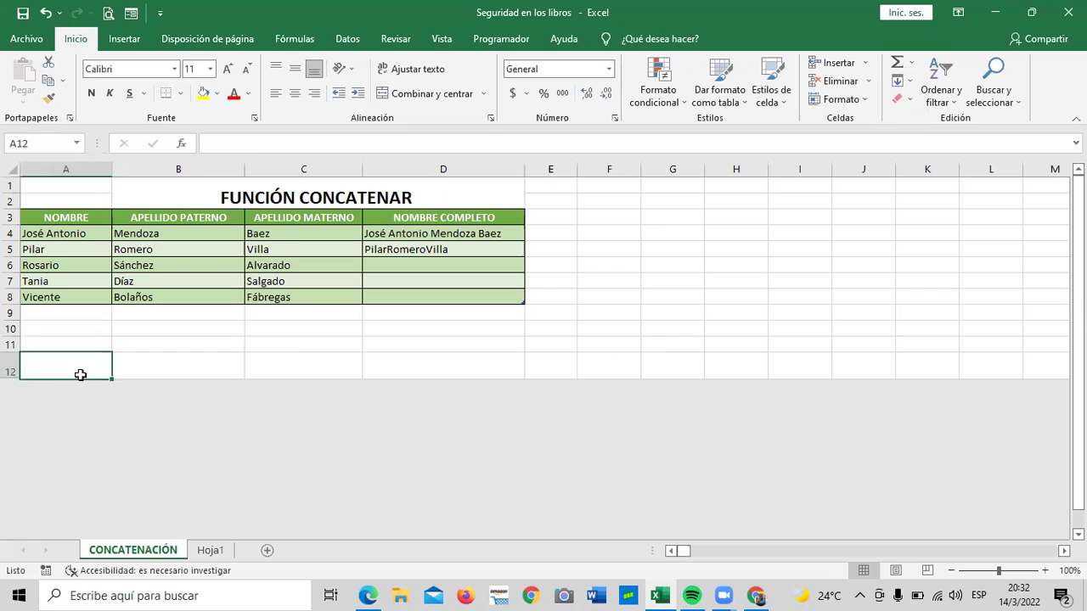
{"action": "key", "text": "Up"}
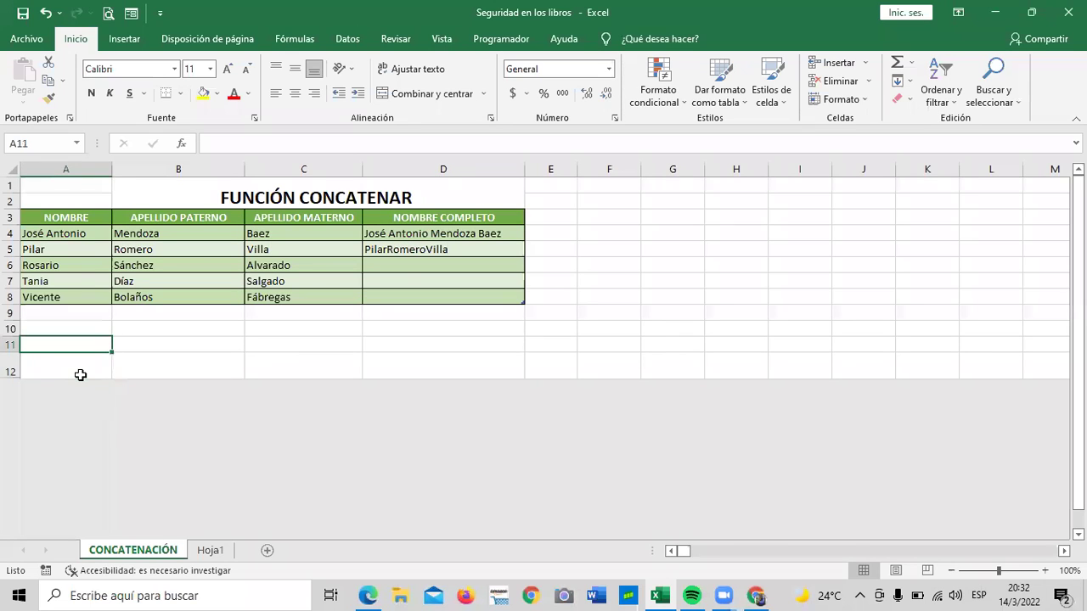
{"action": "left_click", "coordinate": [80, 375]}
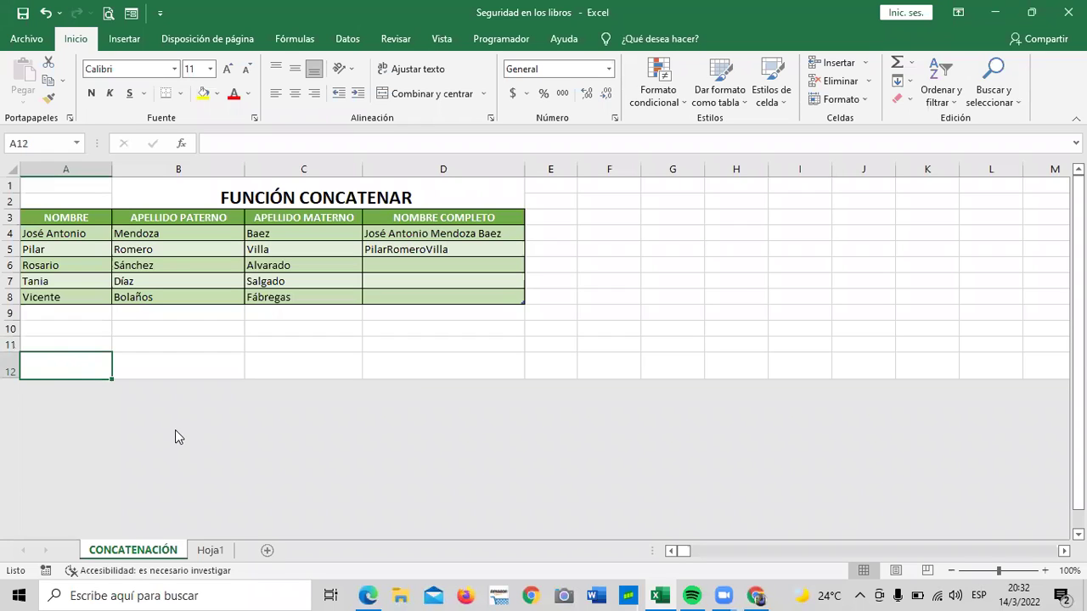
{"action": "left_click", "coordinate": [157, 369]}
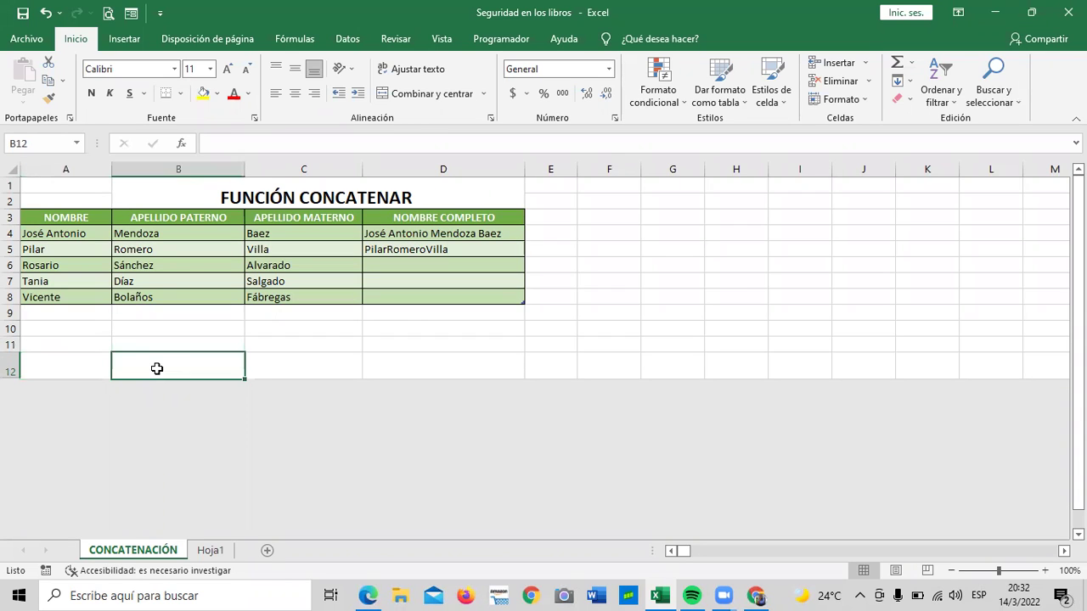
{"action": "left_click", "coordinate": [56, 365]}
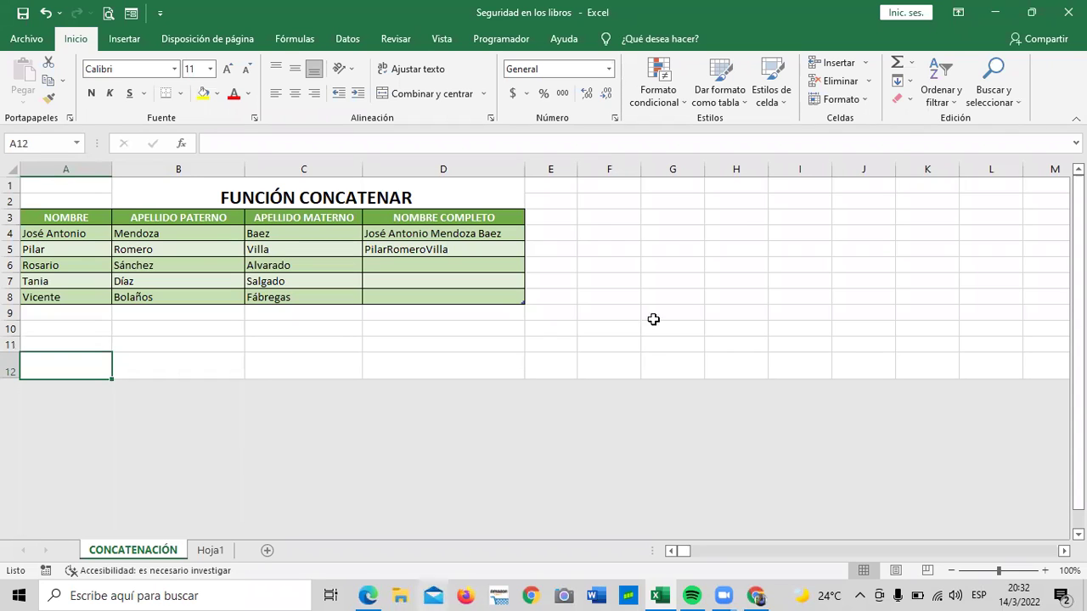
Hide columns F through XFD so only the table area remains
{"action": "left_click", "coordinate": [610, 169]}
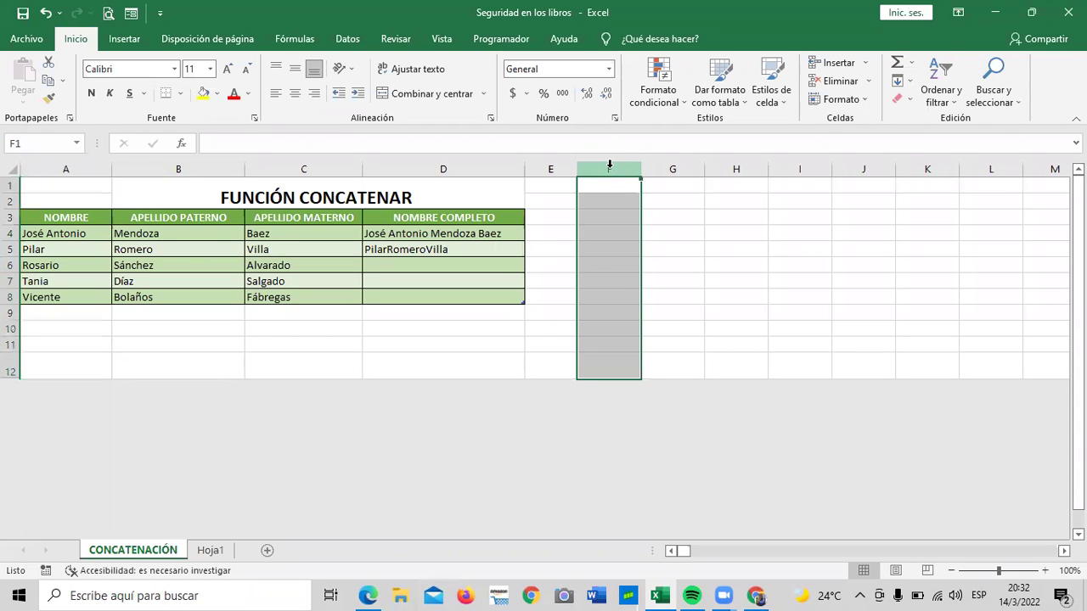
{"action": "key", "text": "ctrl+shift+Right"}
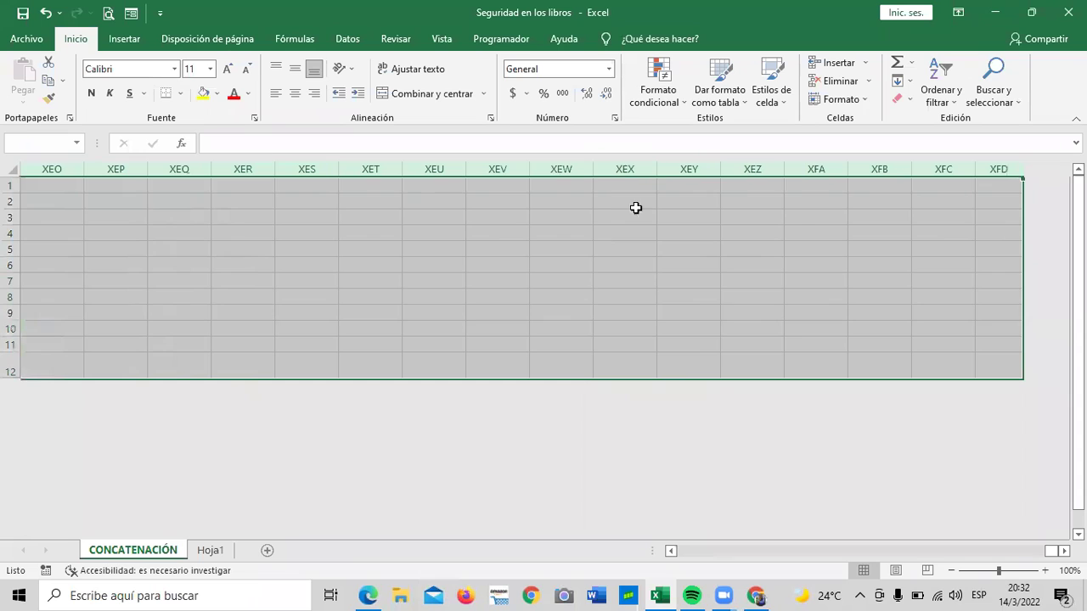
{"action": "right_click", "coordinate": [592, 231]}
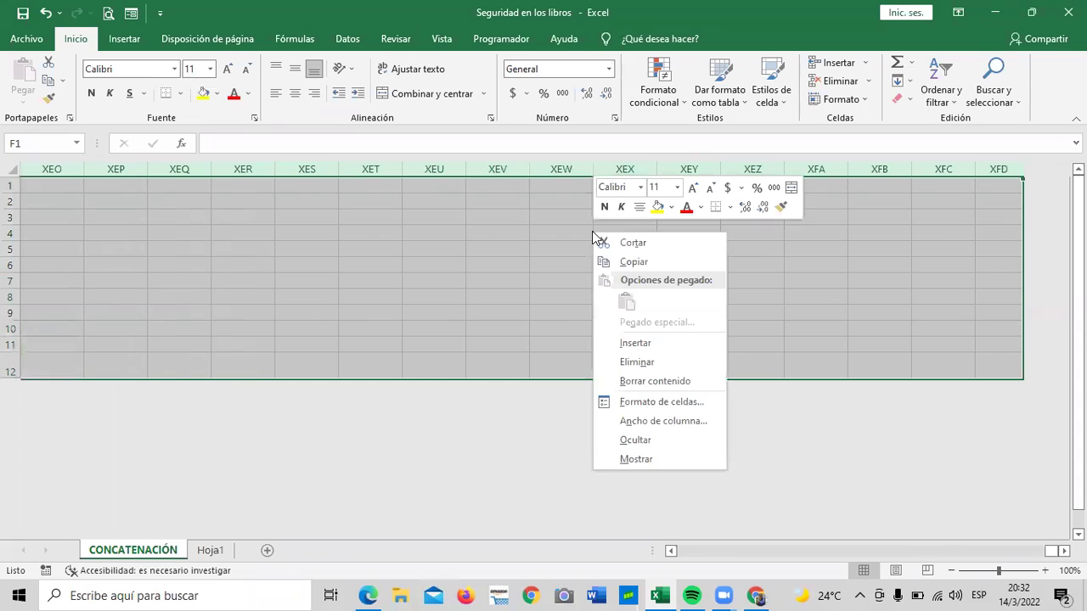
{"action": "left_click", "coordinate": [660, 440]}
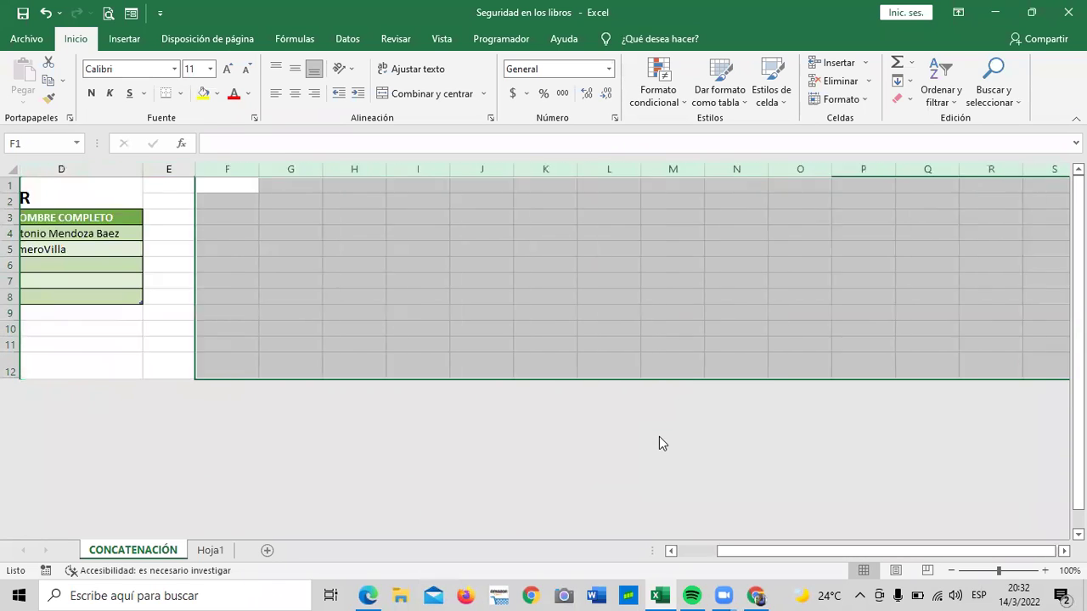
{"action": "left_click", "coordinate": [437, 344]}
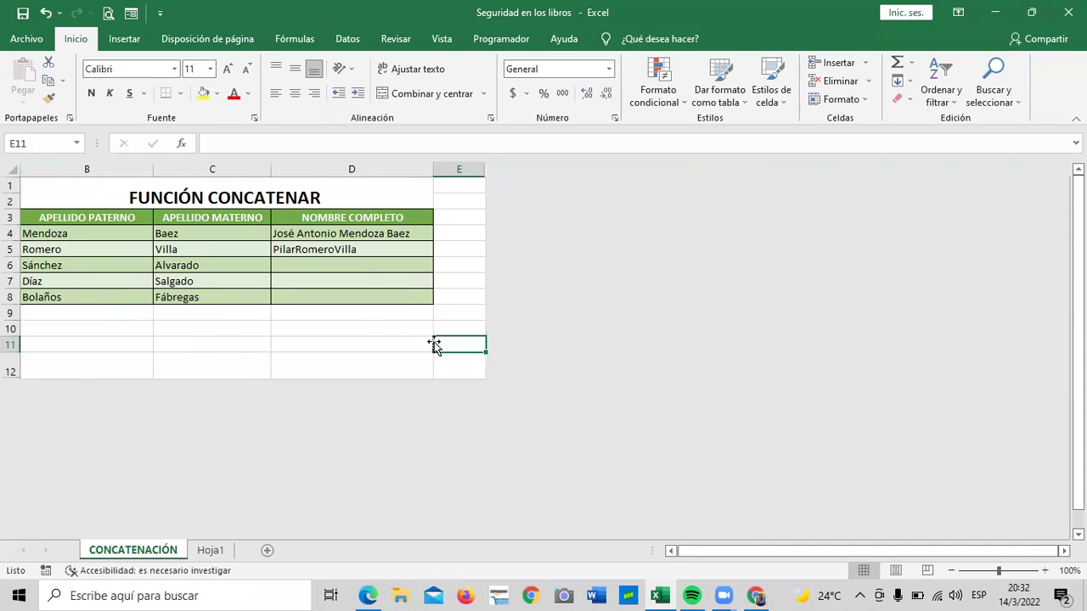
{"action": "left_click", "coordinate": [462, 197]}
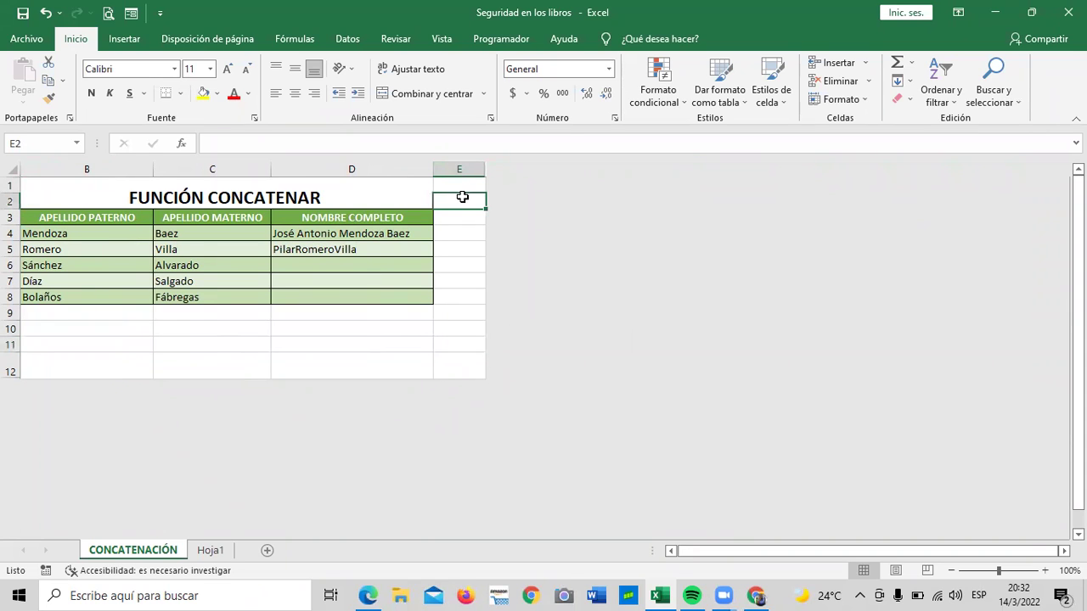
{"action": "left_click", "coordinate": [445, 343]}
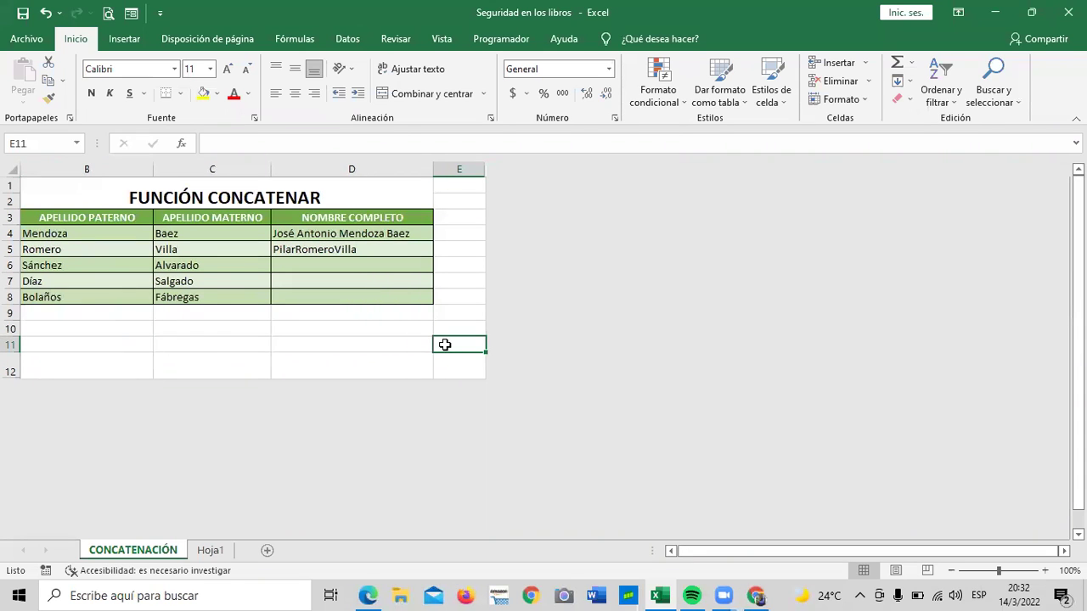
{"action": "key", "text": "Left"}
{"action": "key", "text": "Down"}
{"action": "key", "text": "Up"}
{"action": "key", "text": "Right"}
{"action": "left_click", "coordinate": [475, 228]}
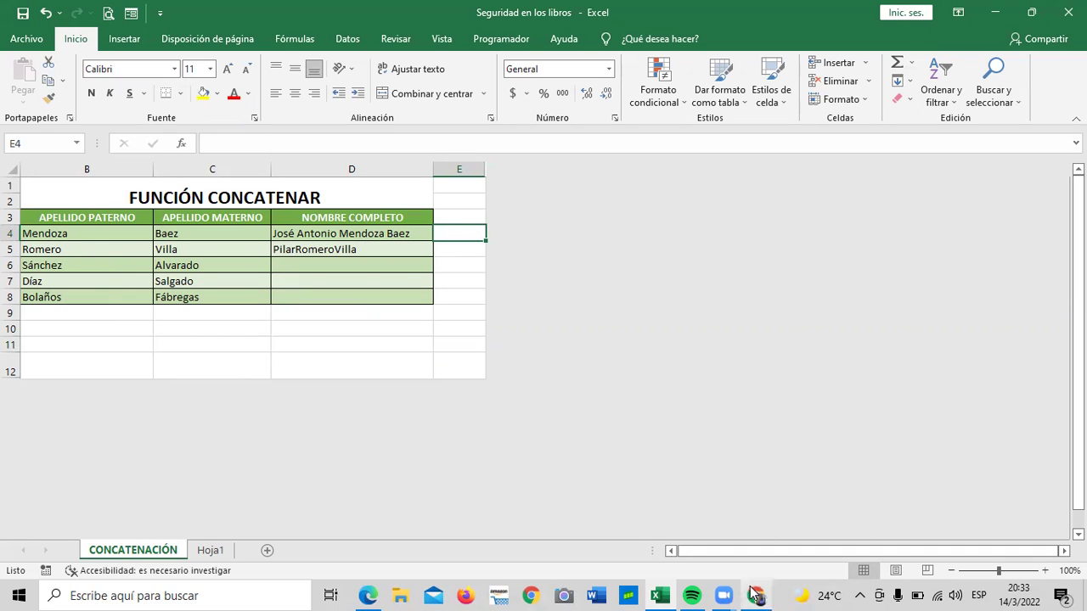
{"action": "mouse_move", "coordinate": [720, 593]}
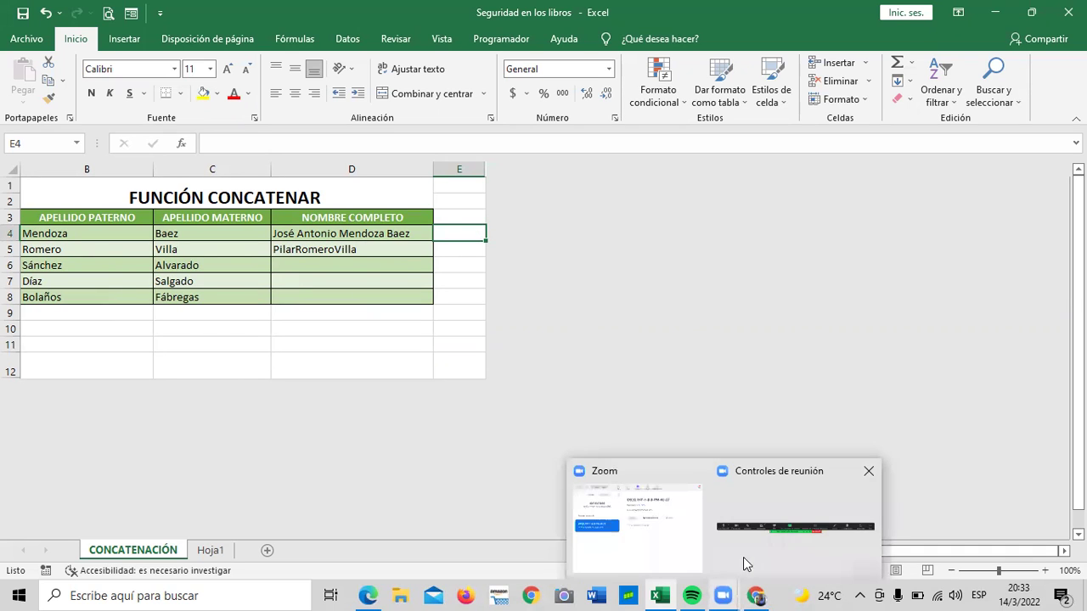
{"action": "left_click", "coordinate": [743, 557]}
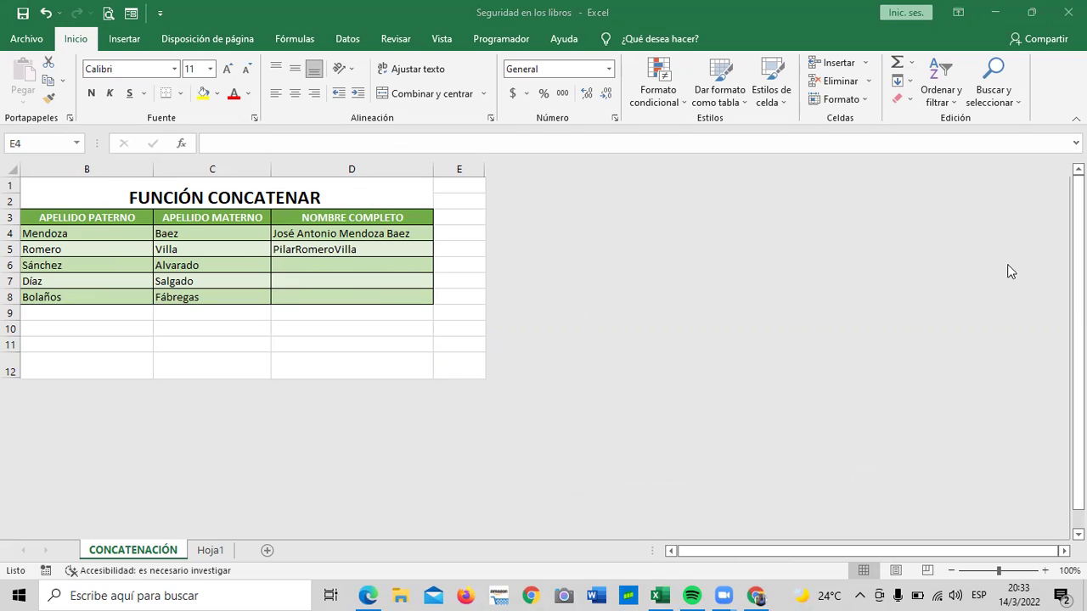
{"action": "left_click", "coordinate": [358, 389]}
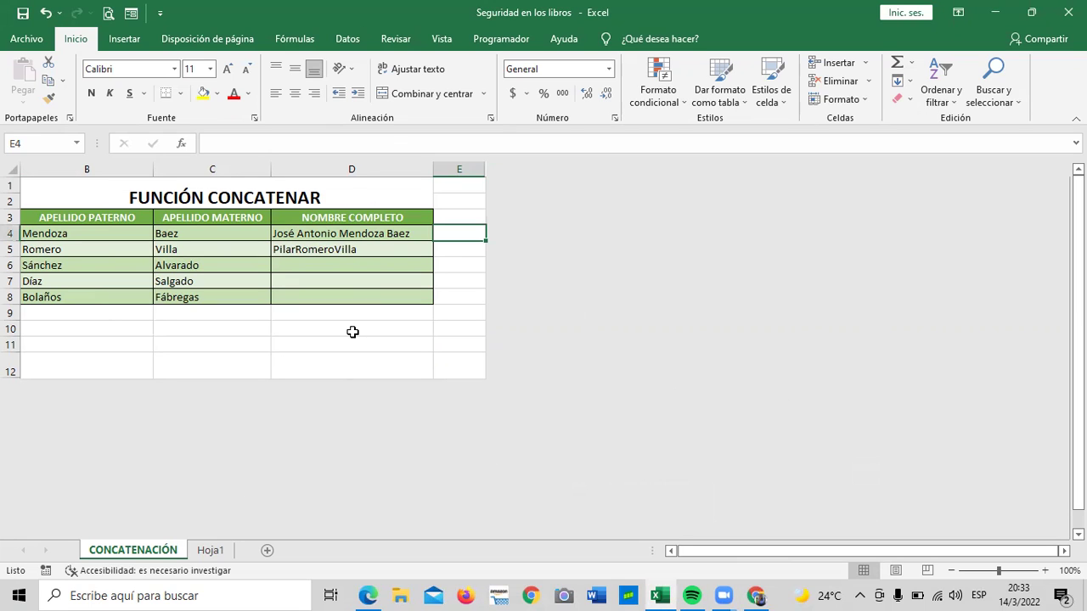
{"action": "left_click", "coordinate": [535, 7]}
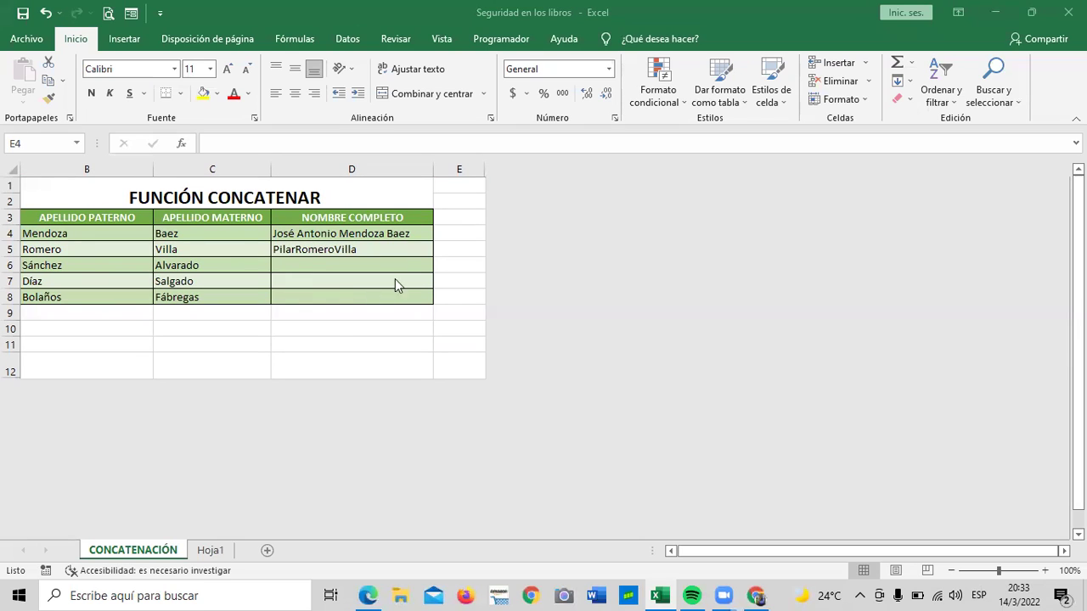
{"action": "left_click", "coordinate": [327, 325]}
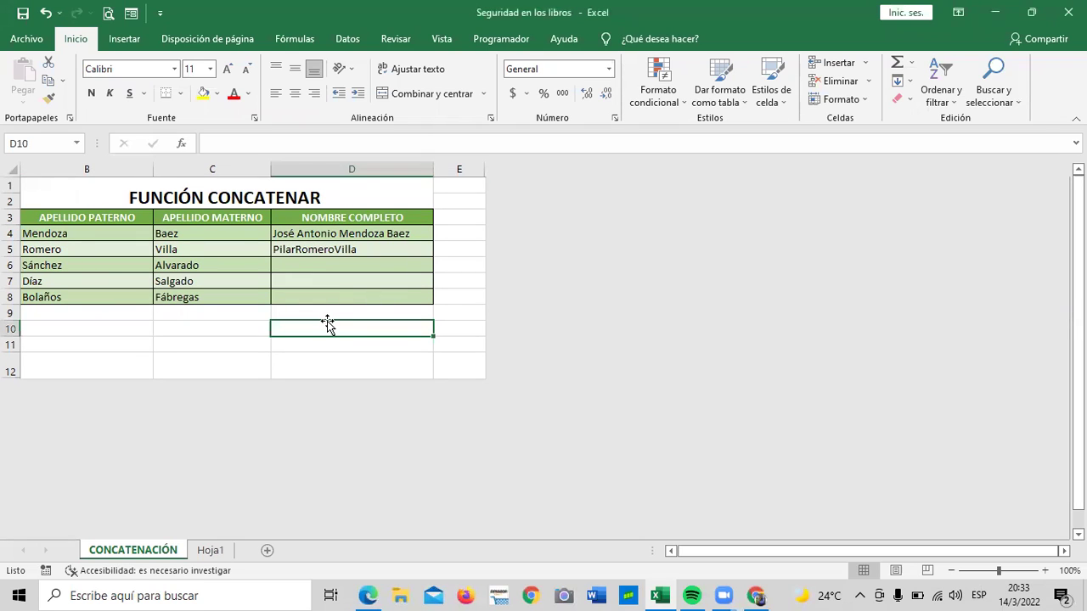
{"action": "left_click", "coordinate": [214, 328]}
{"action": "left_click", "coordinate": [100, 316]}
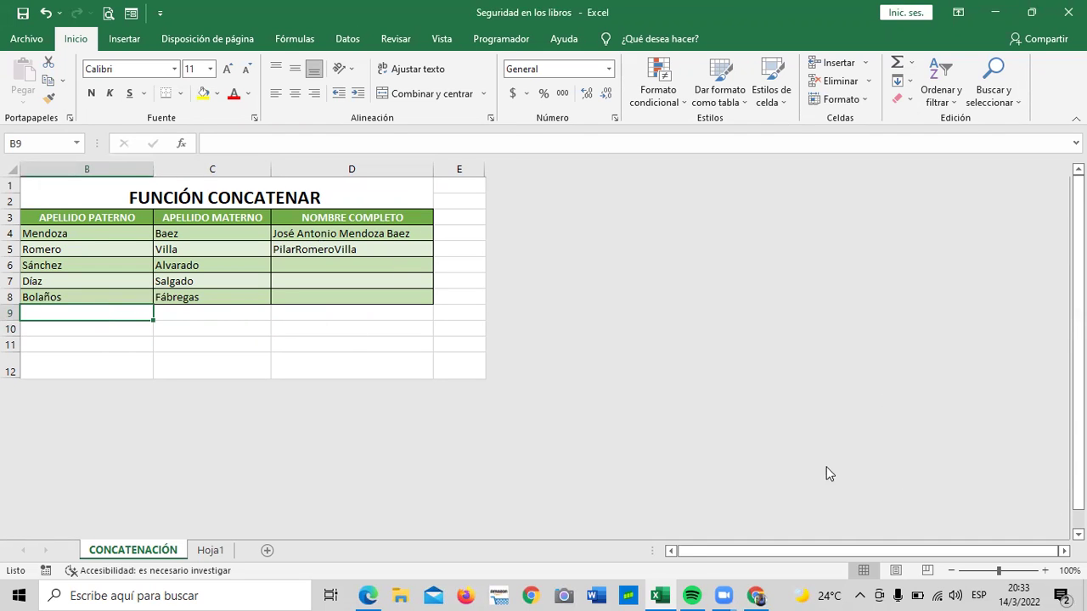
{"action": "left_click", "coordinate": [671, 551]}
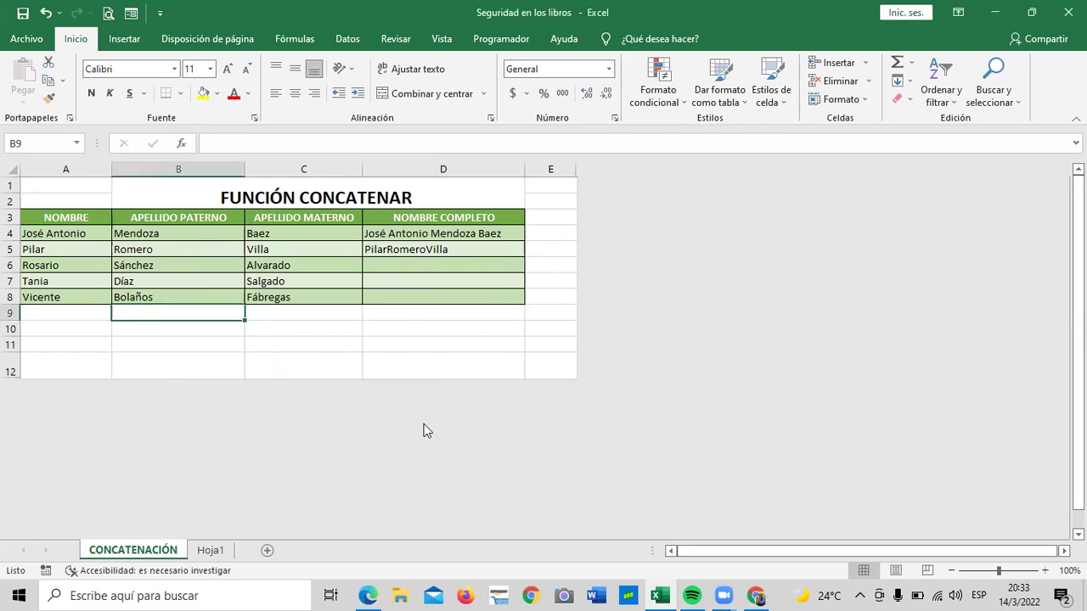
{"action": "left_click", "coordinate": [68, 343]}
{"action": "left_click", "coordinate": [154, 345]}
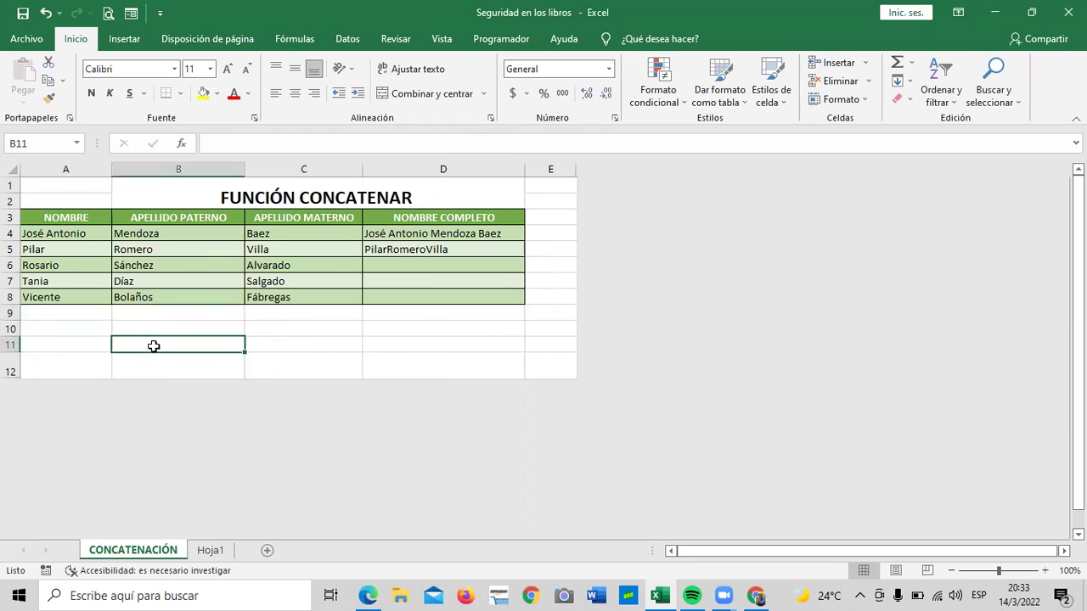
{"action": "left_click", "coordinate": [281, 343]}
{"action": "left_click", "coordinate": [405, 346]}
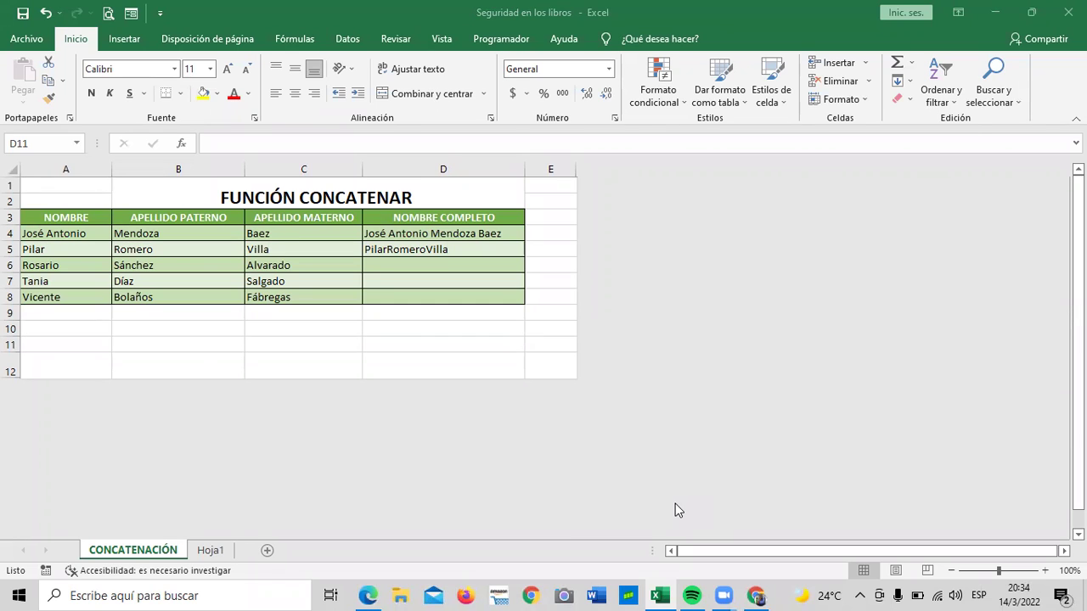
{"action": "left_click", "coordinate": [376, 343]}
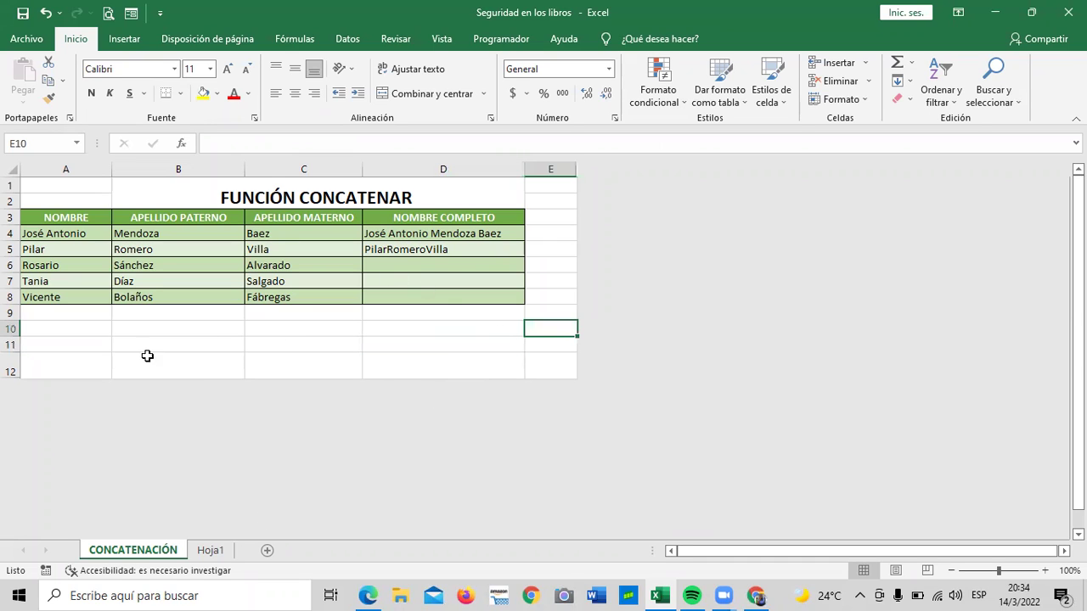
{"action": "mouse_move", "coordinate": [85, 331]}
{"action": "left_mouse_down"}
{"action": "mouse_move", "coordinate": [88, 344]}
{"action": "mouse_move", "coordinate": [538, 342]}
{"action": "left_mouse_up"}
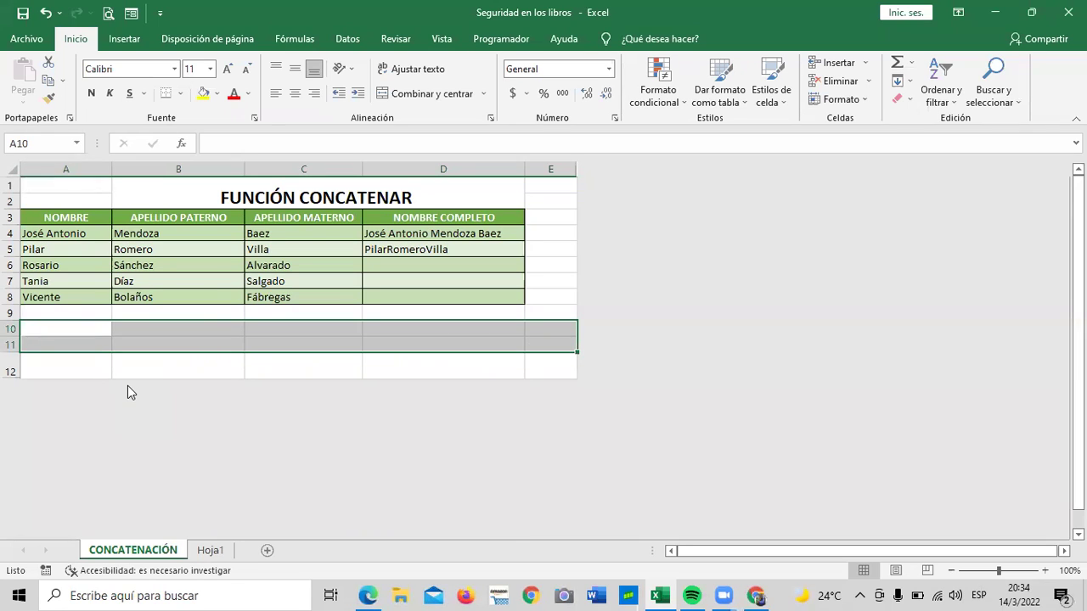
{"action": "left_click", "coordinate": [563, 263]}
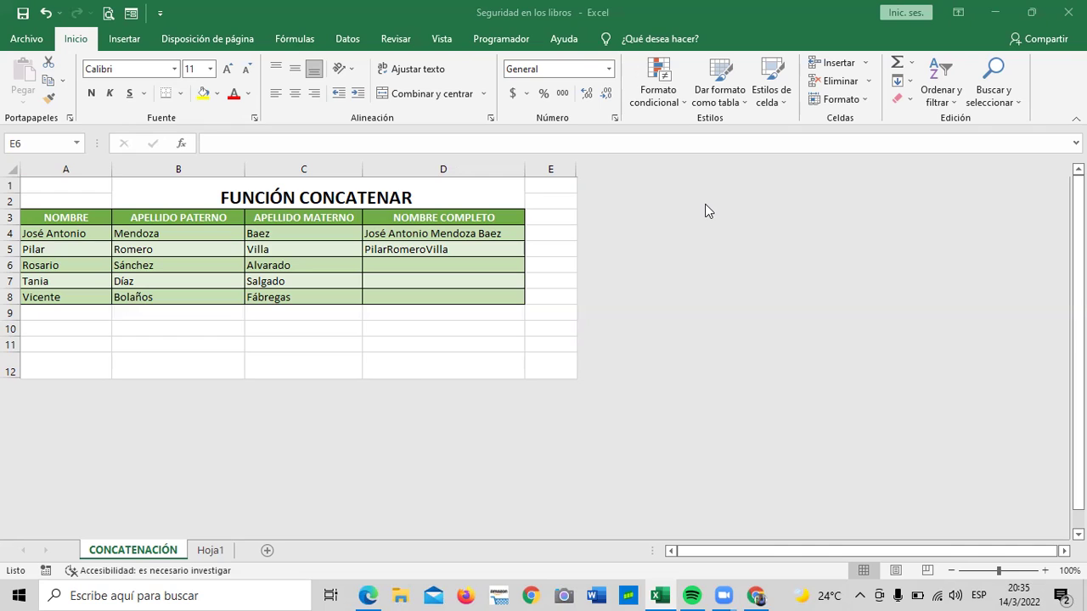
{"action": "left_click", "coordinate": [415, 319]}
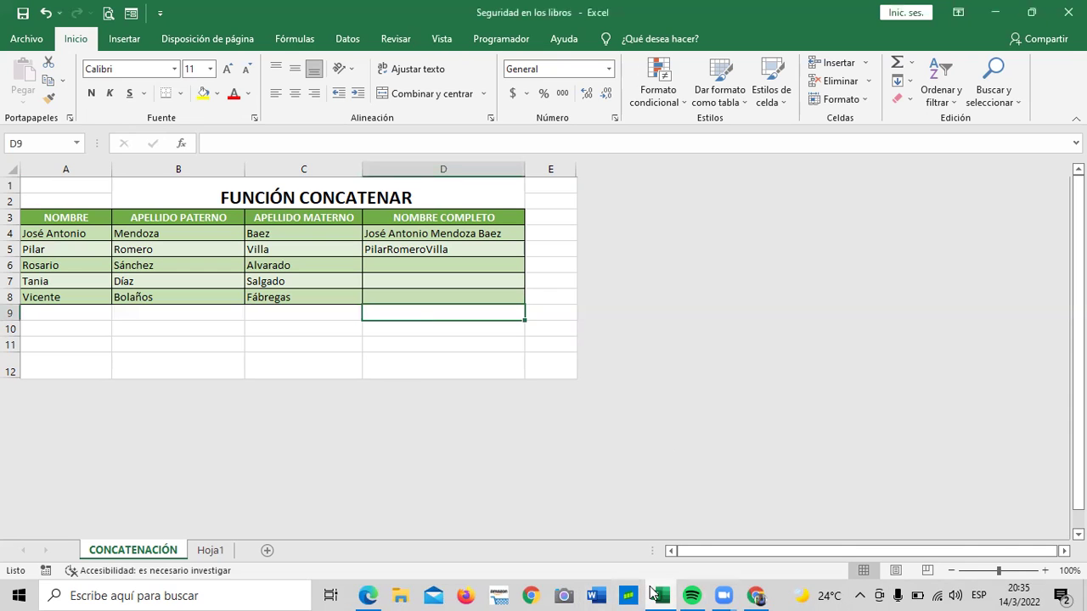
Try building a formula in D6 from row 6 references, then cancel it
{"action": "left_click", "coordinate": [477, 264]}
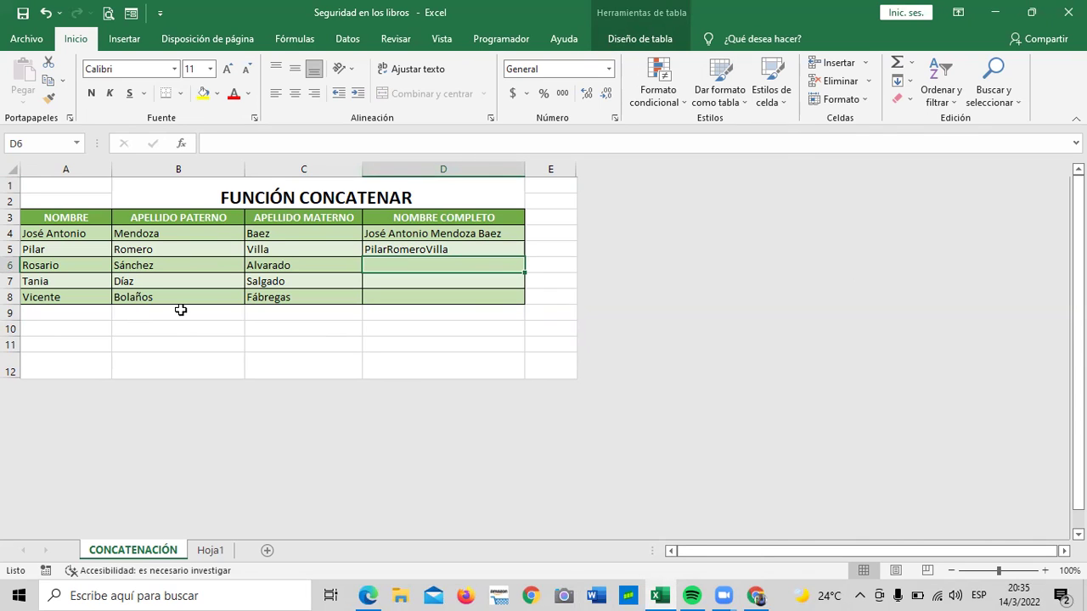
{"action": "type", "text": "="}
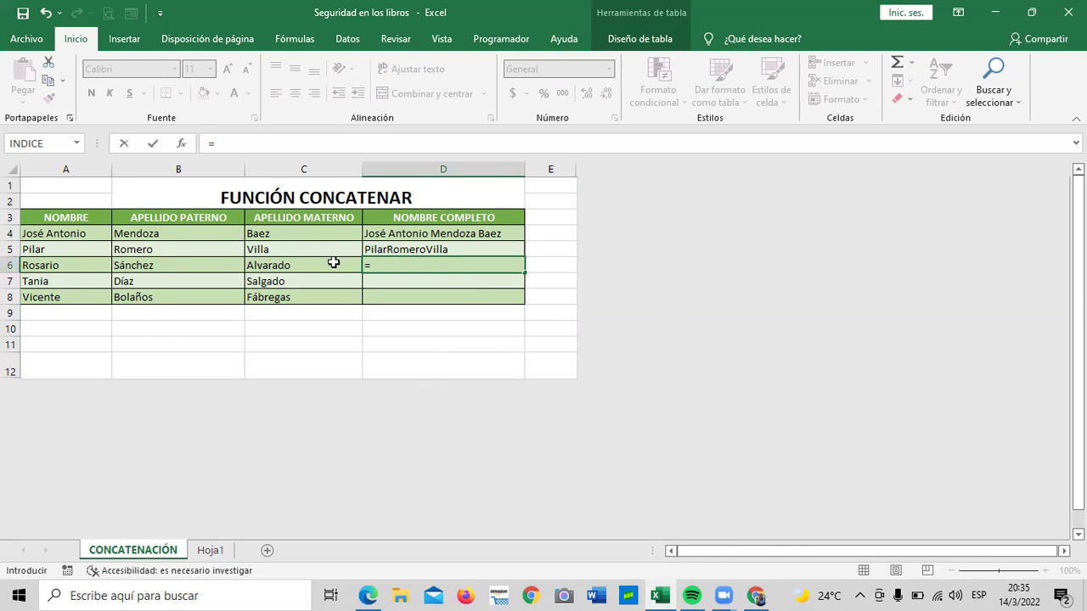
{"action": "left_click", "coordinate": [442, 265]}
{"action": "left_click", "coordinate": [397, 290]}
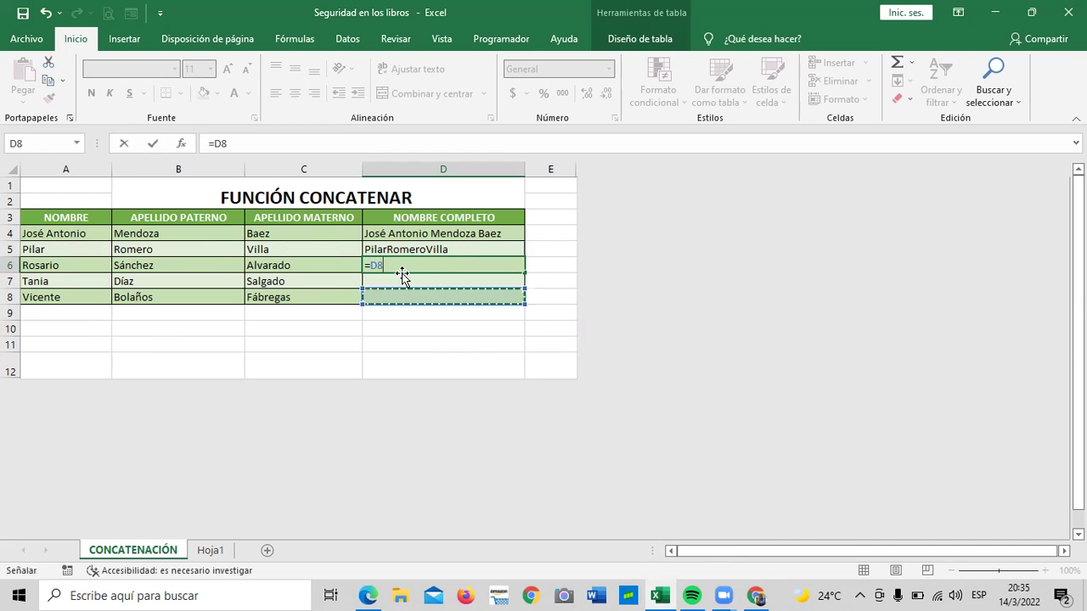
{"action": "key", "text": "Escape"}
{"action": "key", "text": "Down"}
{"action": "key", "text": "Down"}
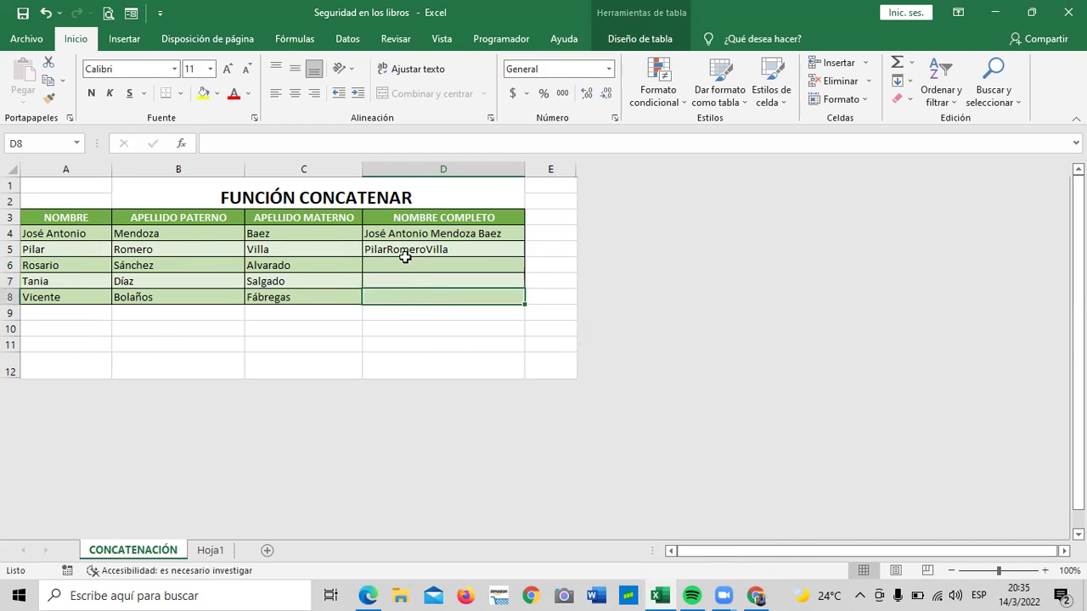
{"action": "left_click", "coordinate": [404, 263]}
{"action": "left_click", "coordinate": [398, 292]}
{"action": "left_click", "coordinate": [381, 264]}
{"action": "type", "text": "="}
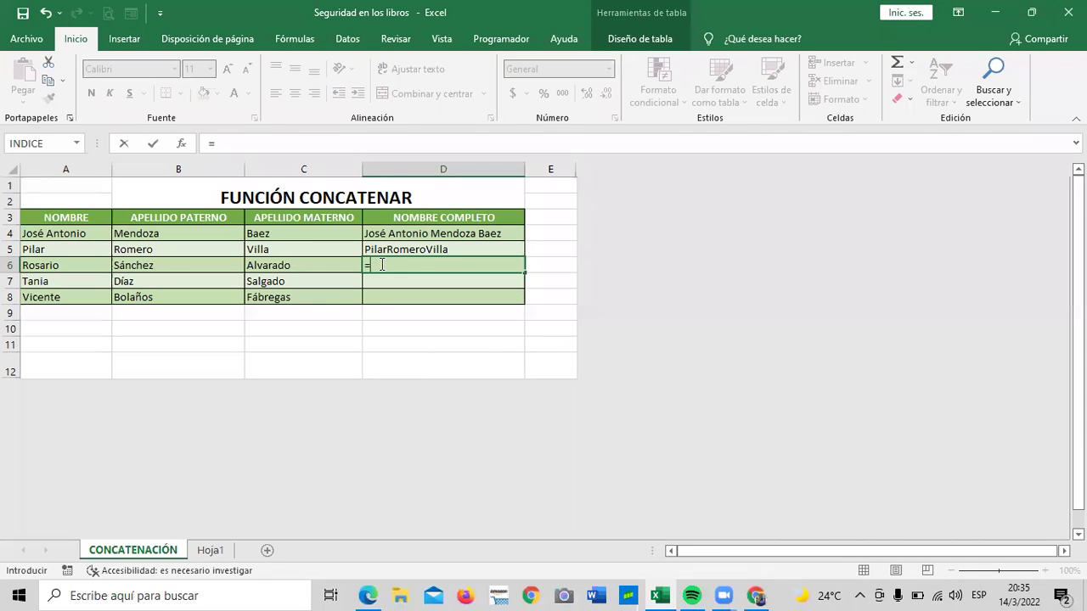
{"action": "left_click", "coordinate": [73, 265]}
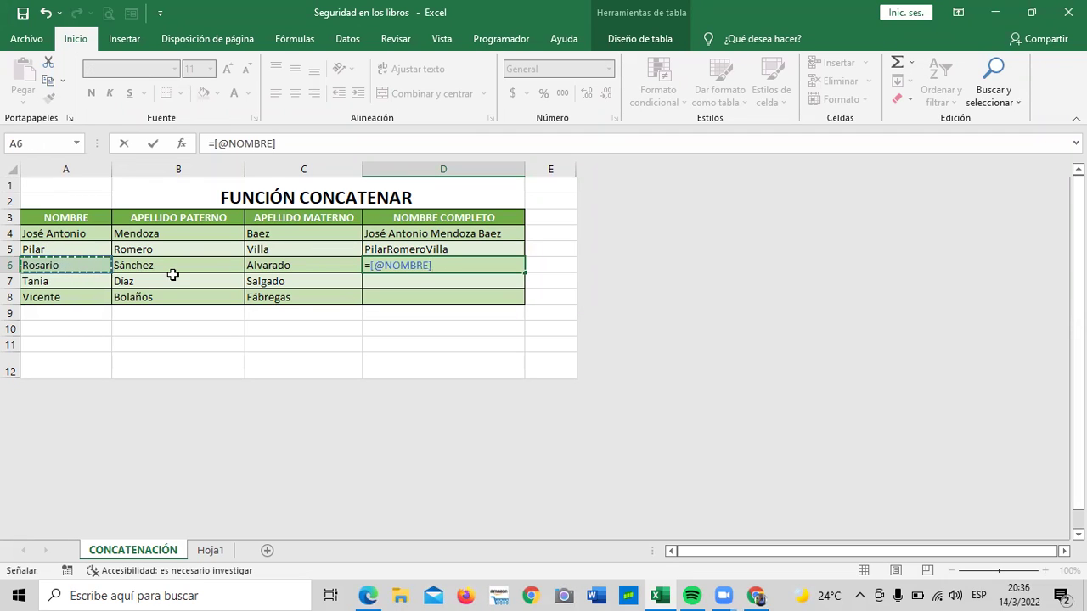
{"action": "left_click", "coordinate": [450, 264]}
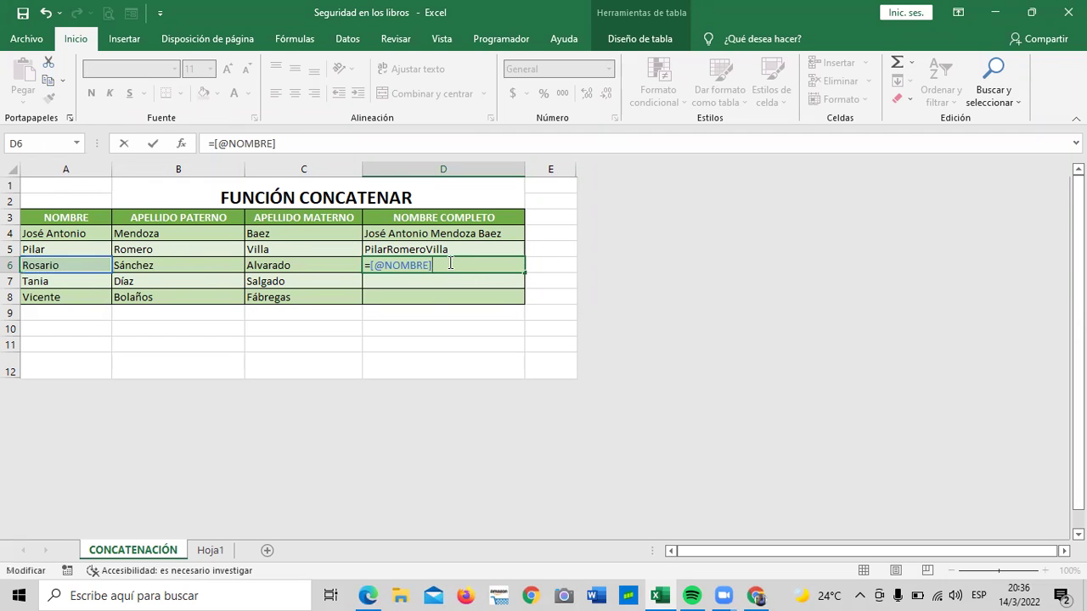
{"action": "key", "text": "BackSpace"}
{"action": "key", "text": "BackSpace"}
{"action": "key", "text": "BackSpace"}
{"action": "key", "text": "BackSpace"}
{"action": "key", "text": "BackSpace"}
{"action": "key", "text": "BackSpace"}
{"action": "key", "text": "BackSpace"}
{"action": "key", "text": "BackSpace"}
{"action": "key", "text": "BackSpace"}
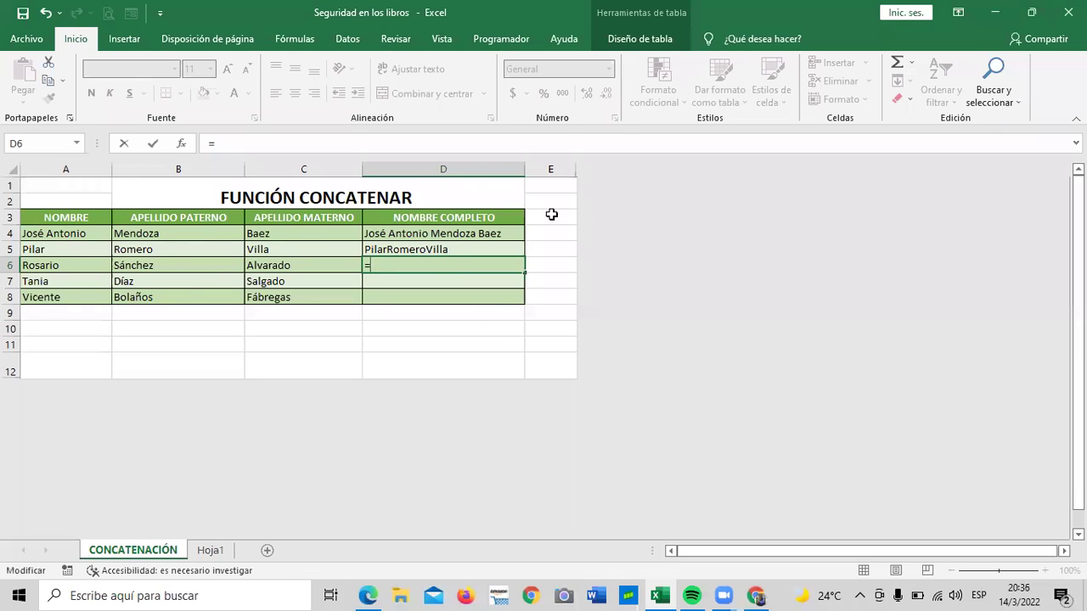
{"action": "left_click", "coordinate": [142, 264]}
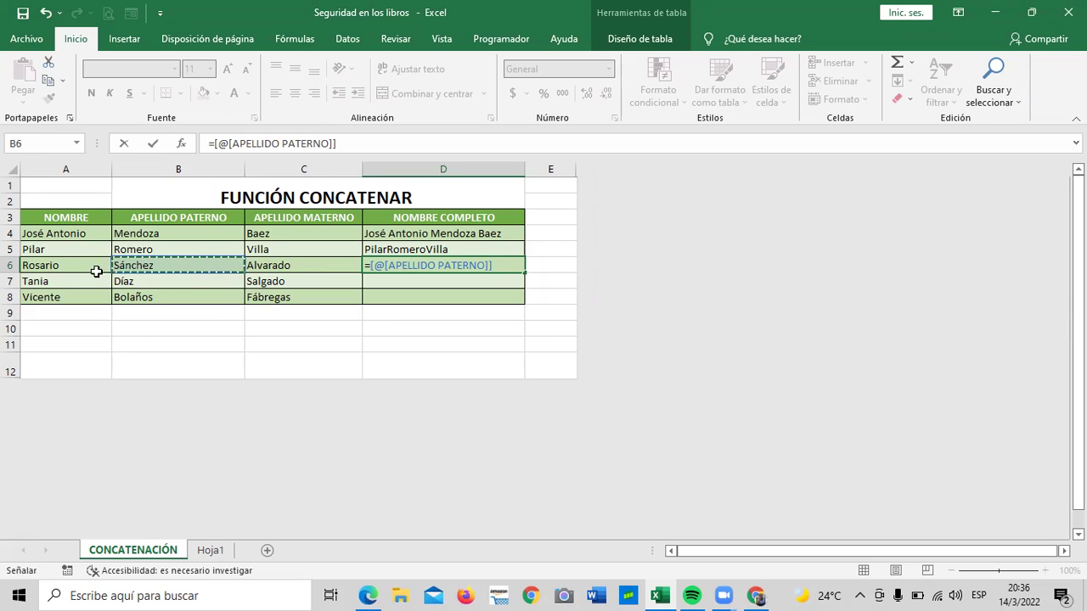
{"action": "key", "text": "BackSpace"}
{"action": "key", "text": "BackSpace"}
{"action": "key", "text": "BackSpace"}
{"action": "key", "text": "BackSpace"}
{"action": "key", "text": "BackSpace"}
{"action": "key", "text": "BackSpace"}
{"action": "key", "text": "BackSpace"}
{"action": "key", "text": "BackSpace"}
{"action": "key", "text": "BackSpace"}
{"action": "key", "text": "BackSpace"}
{"action": "key", "text": "BackSpace"}
{"action": "key", "text": "BackSpace"}
{"action": "key", "text": "BackSpace"}
{"action": "key", "text": "BackSpace"}
{"action": "key", "text": "BackSpace"}
{"action": "key", "text": "BackSpace"}
{"action": "key", "text": "BackSpace"}
{"action": "key", "text": "BackSpace"}
{"action": "key", "text": "BackSpace"}
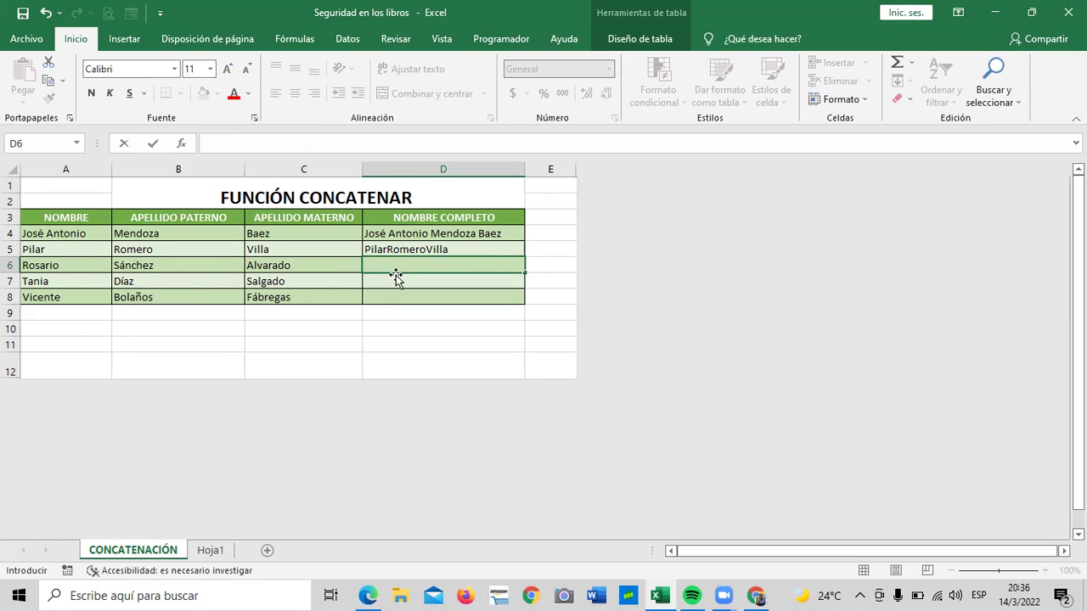
{"action": "key", "text": "Escape"}
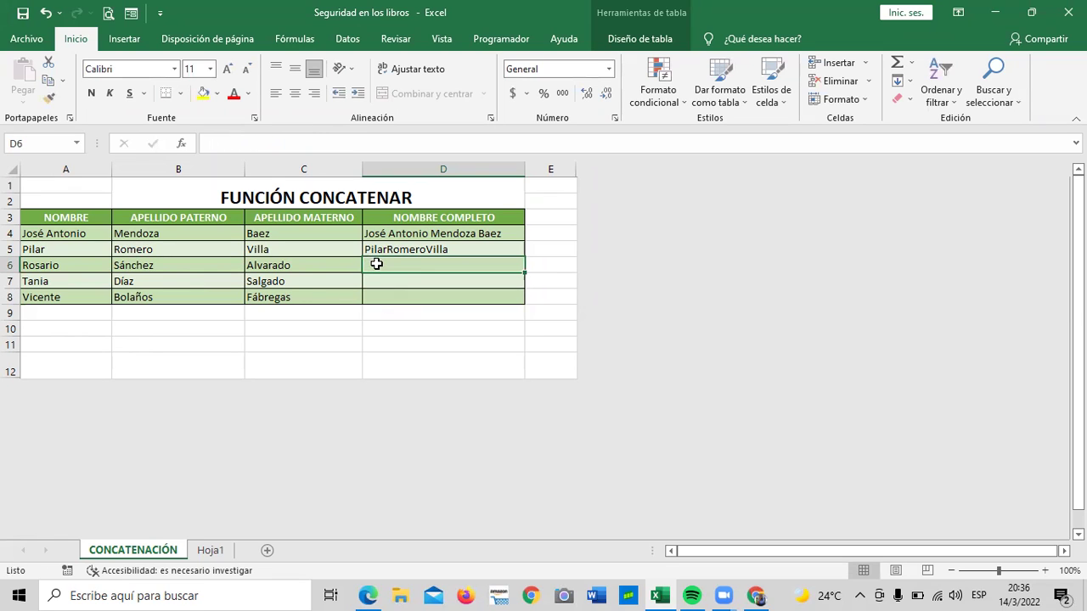
{"action": "type", "text": "=con"}
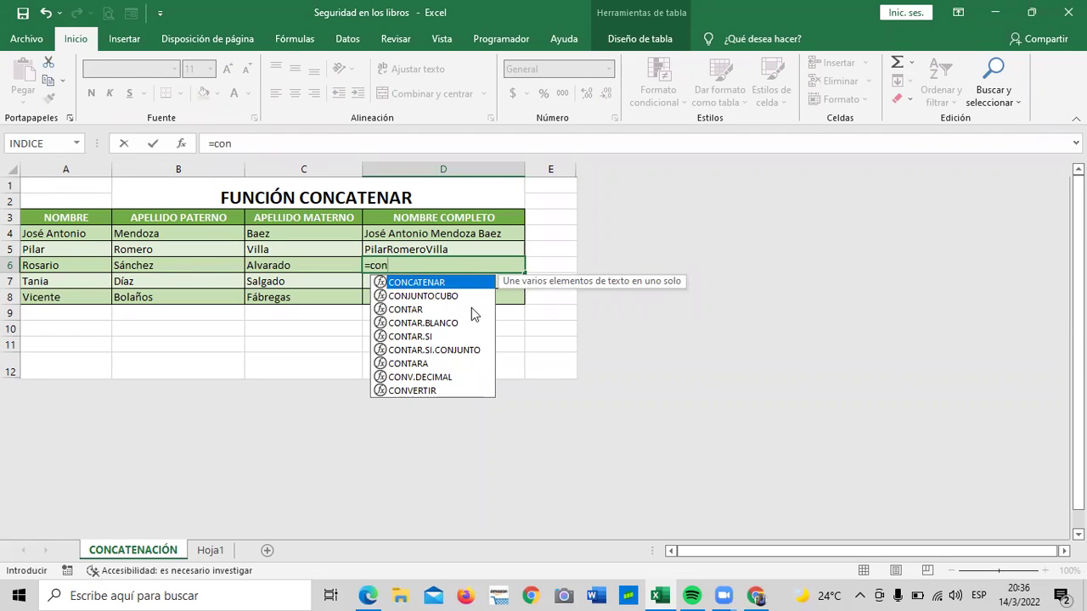
{"action": "double_click", "coordinate": [449, 284]}
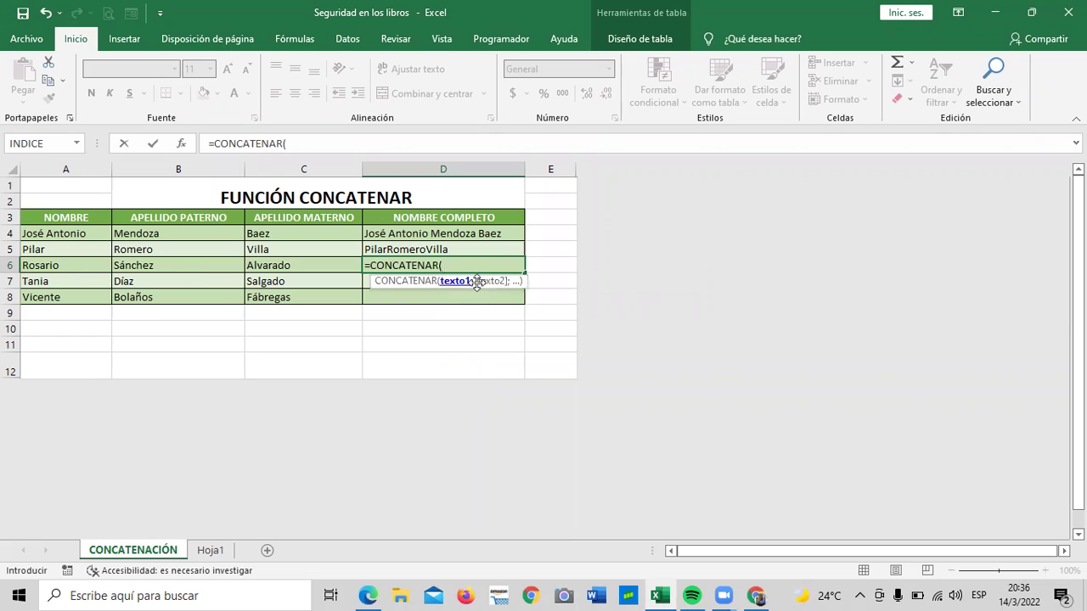
{"action": "left_click", "coordinate": [80, 265]}
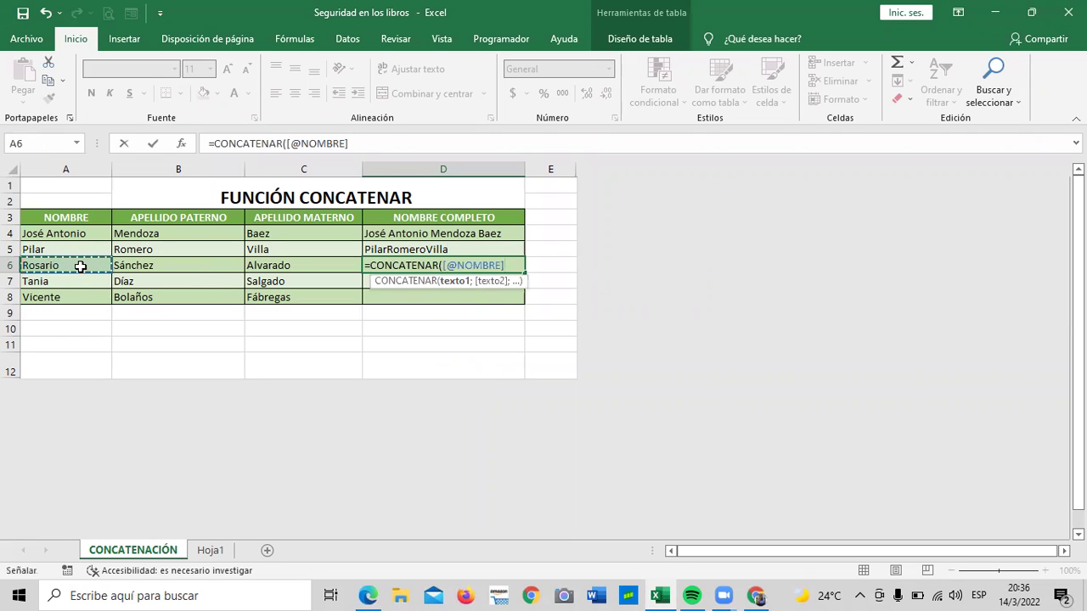
{"action": "type", "text": ";"}
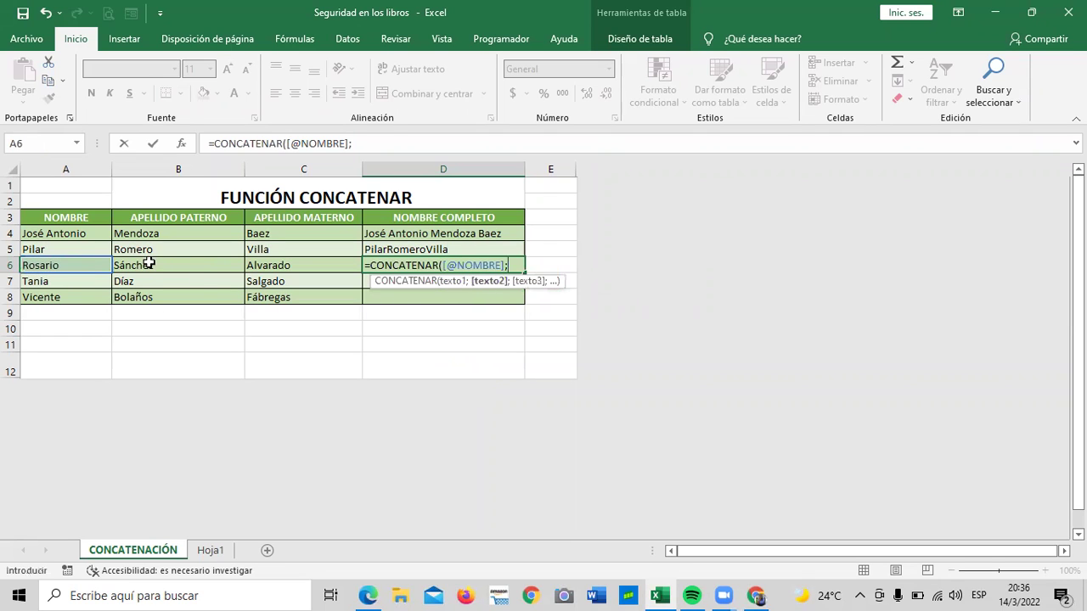
{"action": "left_click", "coordinate": [152, 265]}
{"action": "type", "text": ";"}
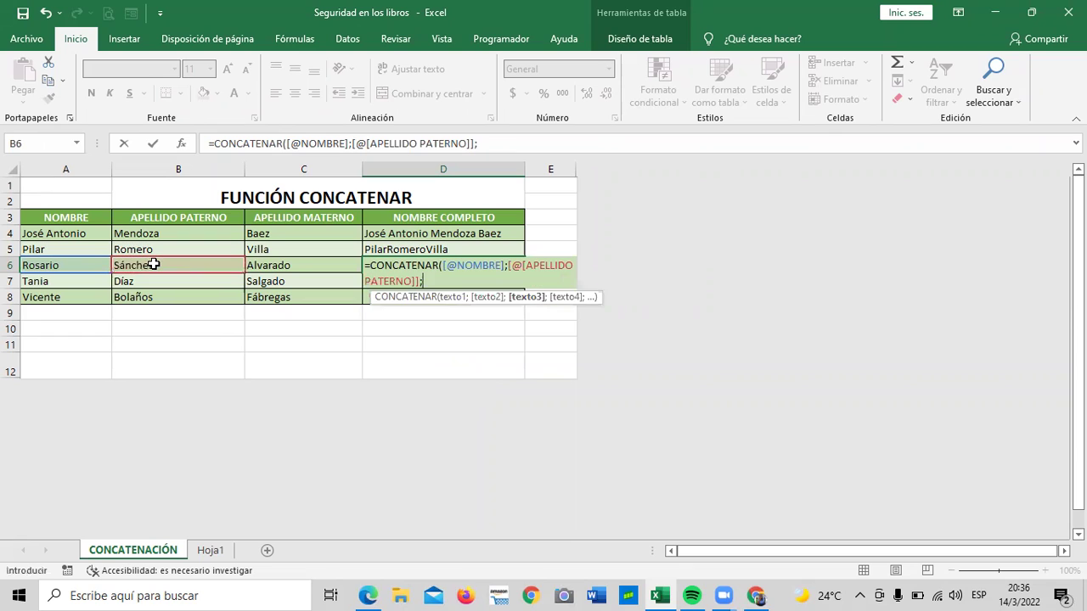
{"action": "left_click", "coordinate": [288, 266]}
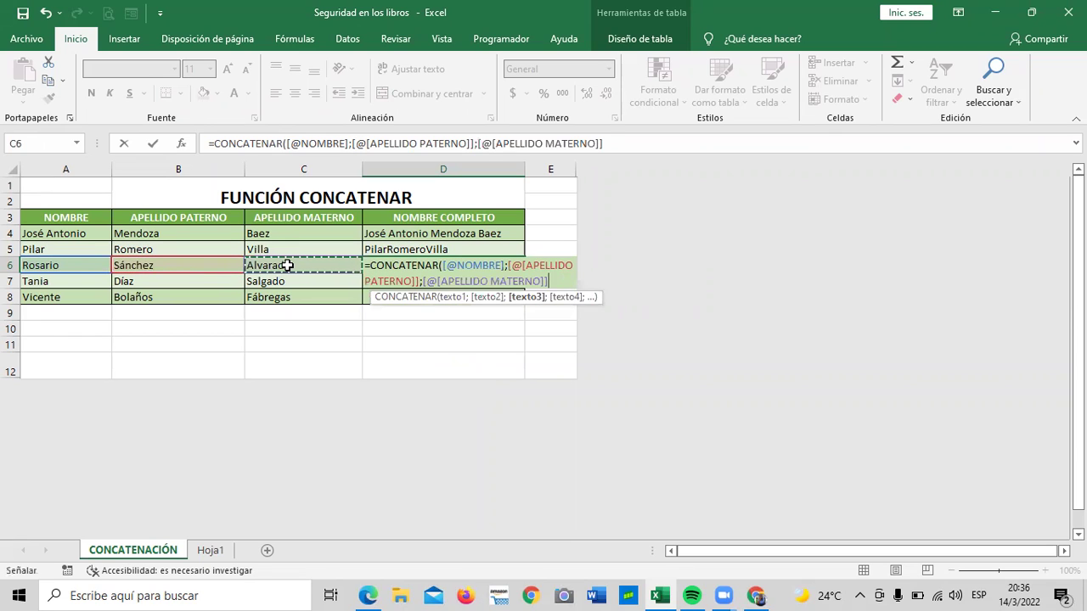
{"action": "type", "text": ")"}
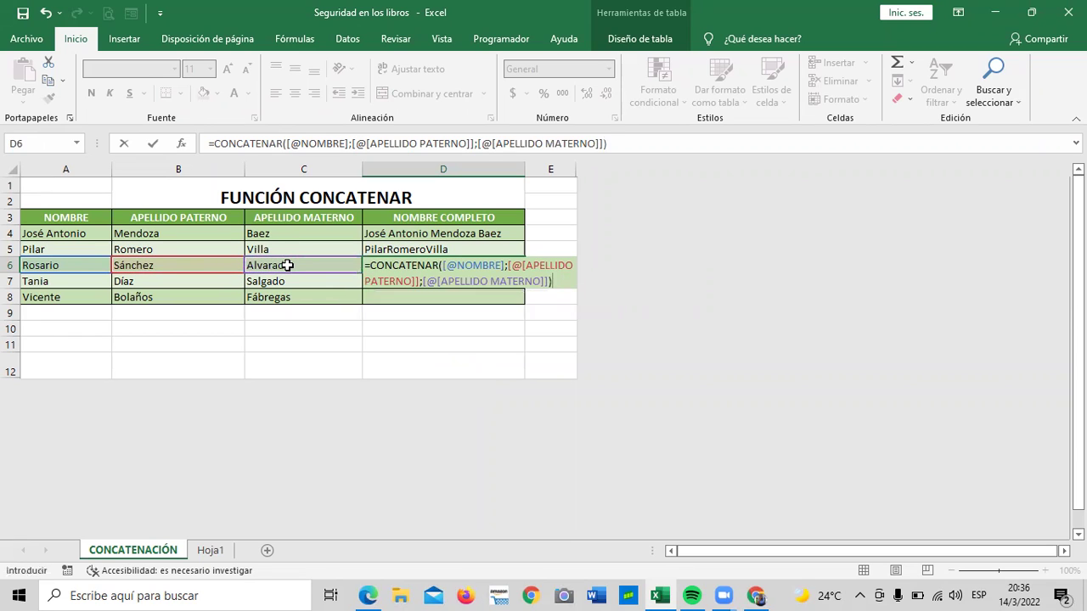
{"action": "key", "text": "Return"}
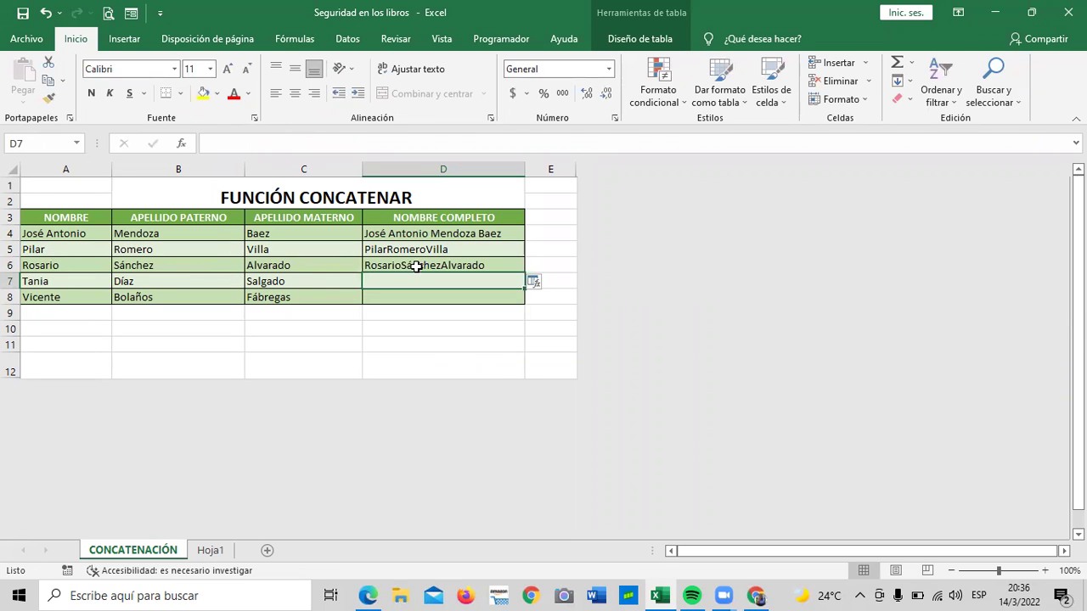
{"action": "left_click", "coordinate": [416, 266]}
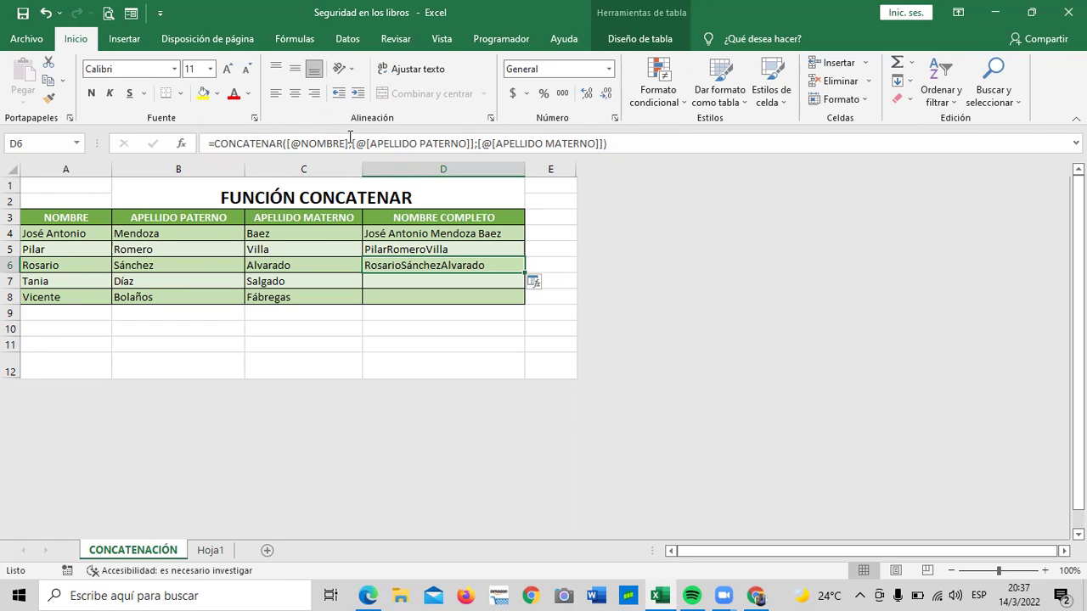
Insert a " " argument after NOMBRE in D6's CONCATENAR formula
{"action": "left_click", "coordinate": [351, 143]}
{"action": "type", "text": "\" \""}
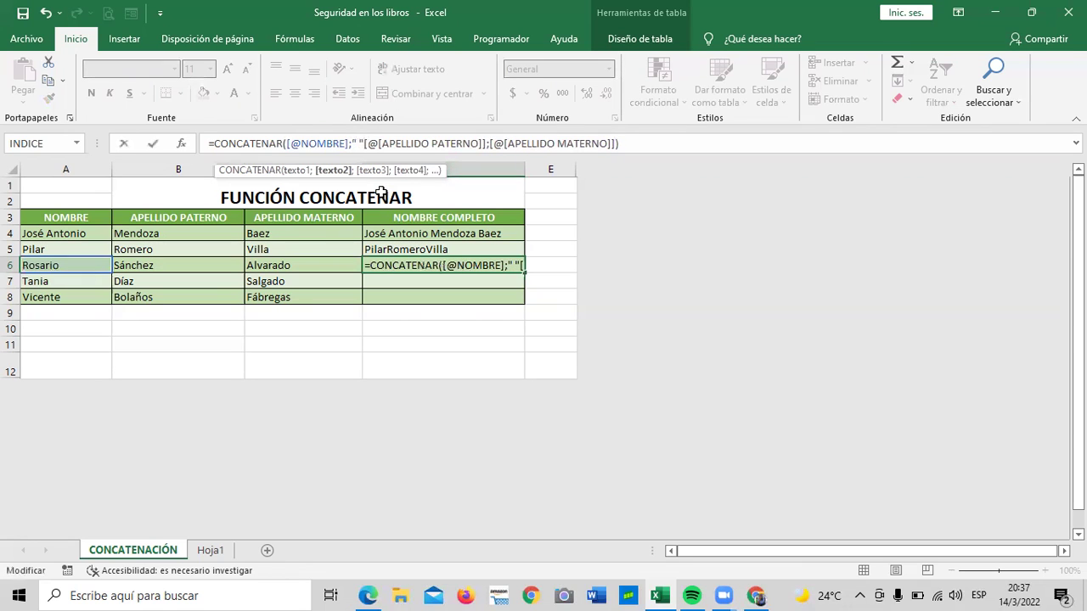
{"action": "key", "text": "Return"}
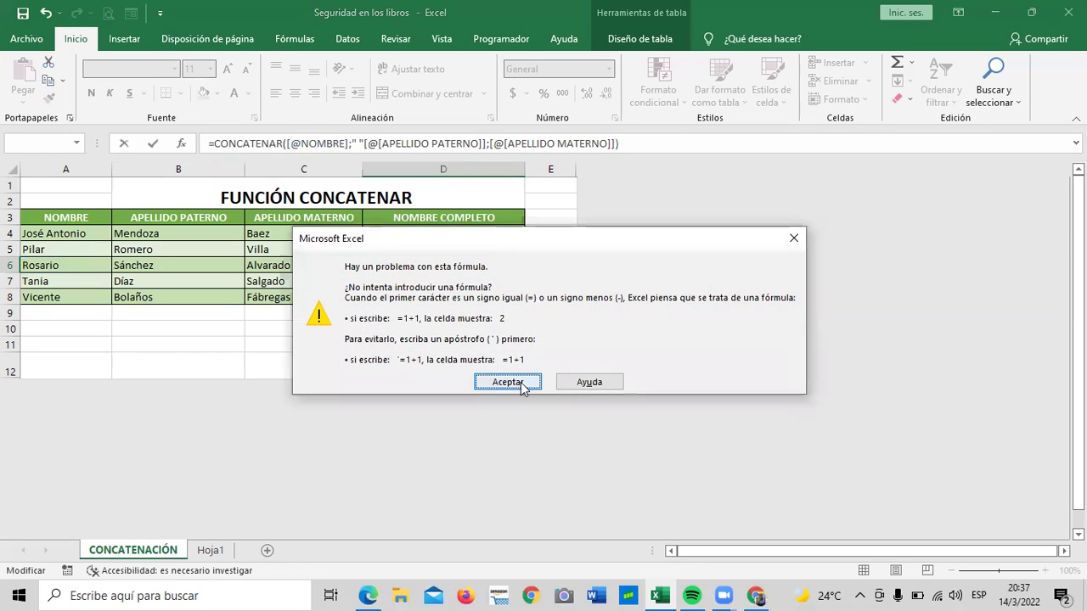
{"action": "left_click", "coordinate": [520, 382]}
{"action": "left_click", "coordinate": [363, 144]}
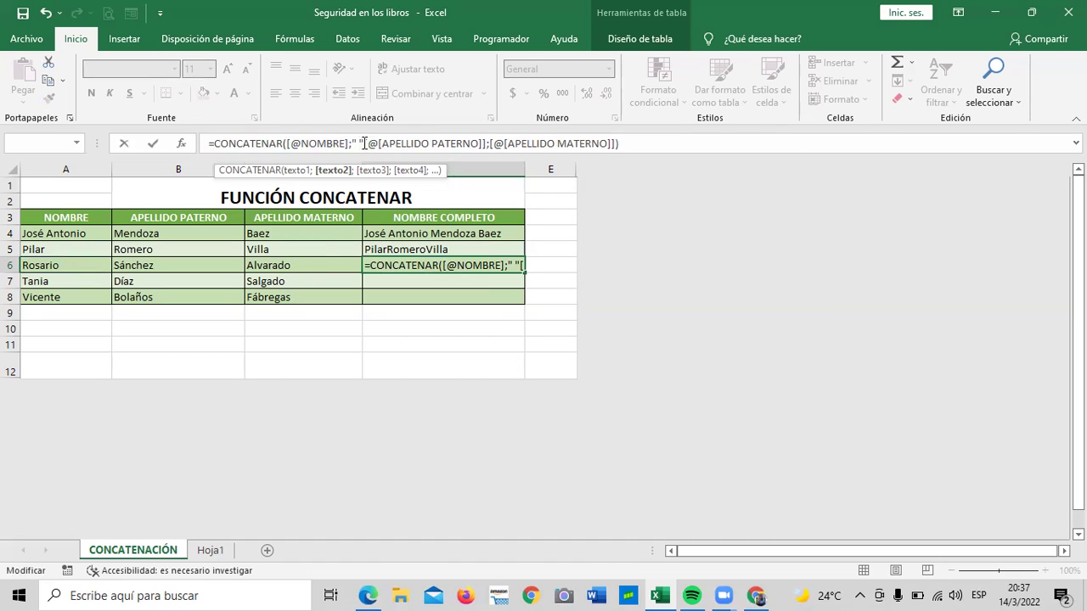
{"action": "type", "text": ";"}
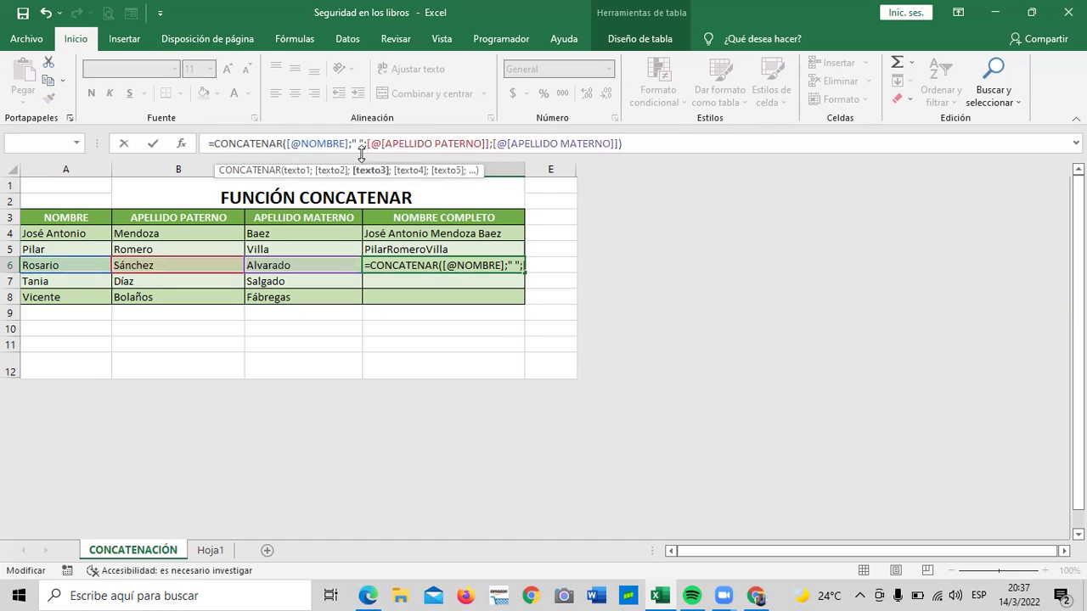
{"action": "key", "text": "Return"}
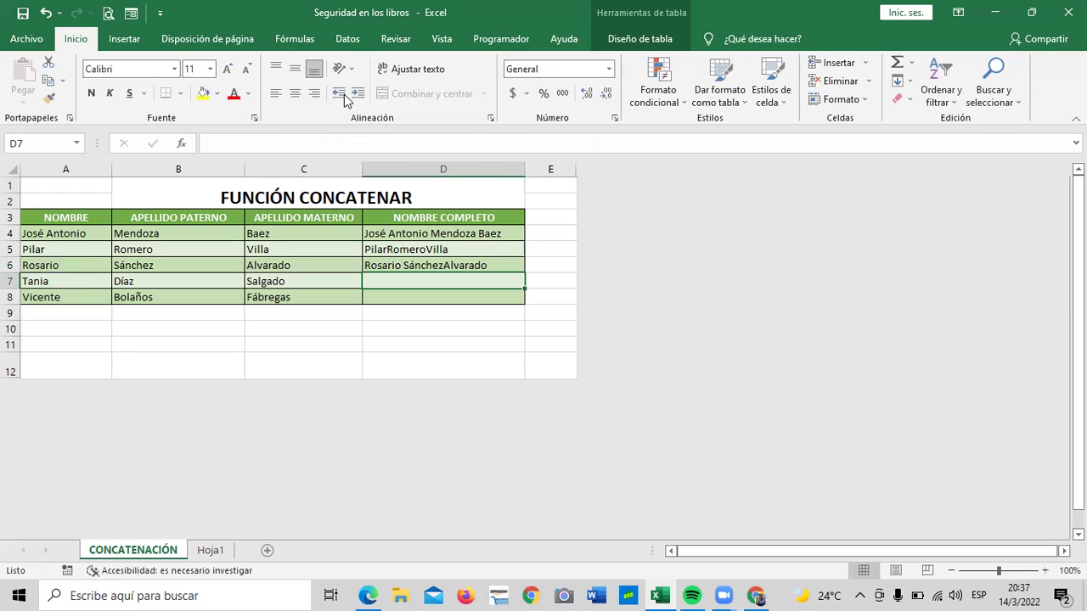
{"action": "left_click", "coordinate": [421, 265]}
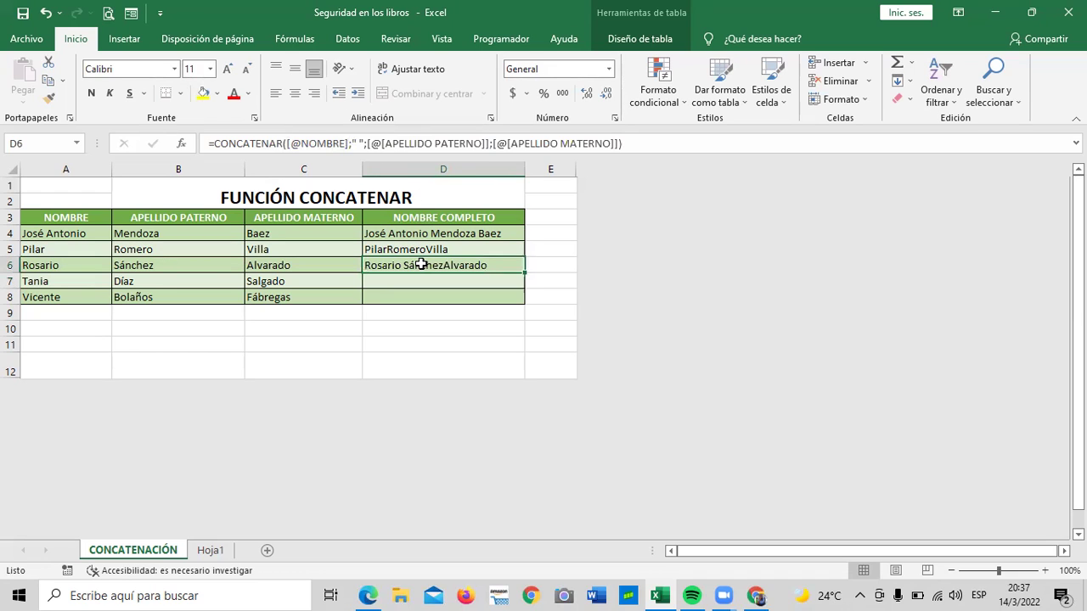
{"action": "left_click", "coordinate": [493, 144]}
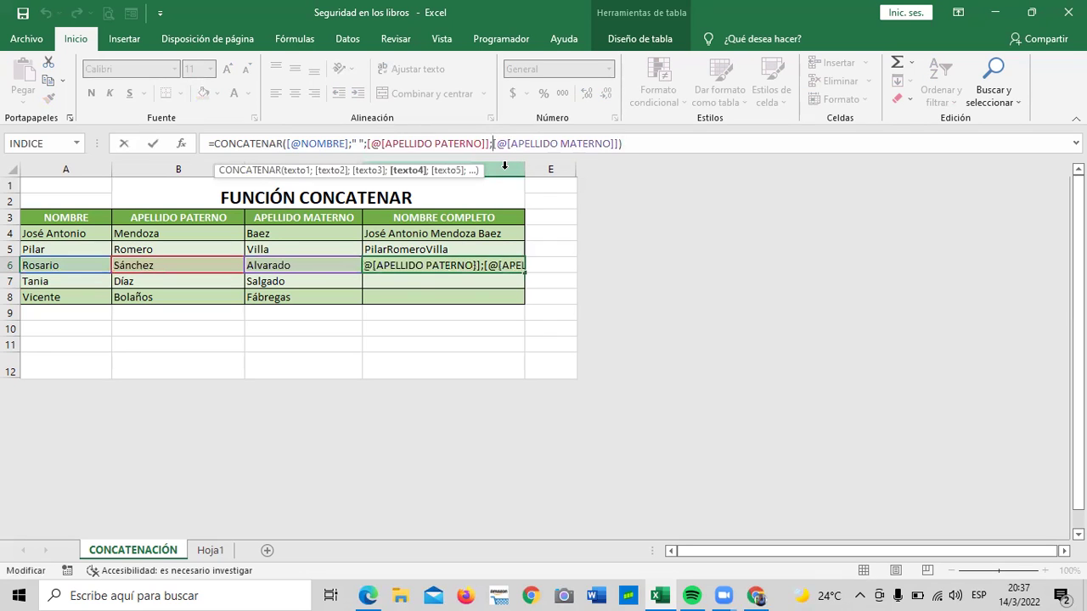
{"action": "type", "text": "\" "}
{"action": "type", "text": "\";"}
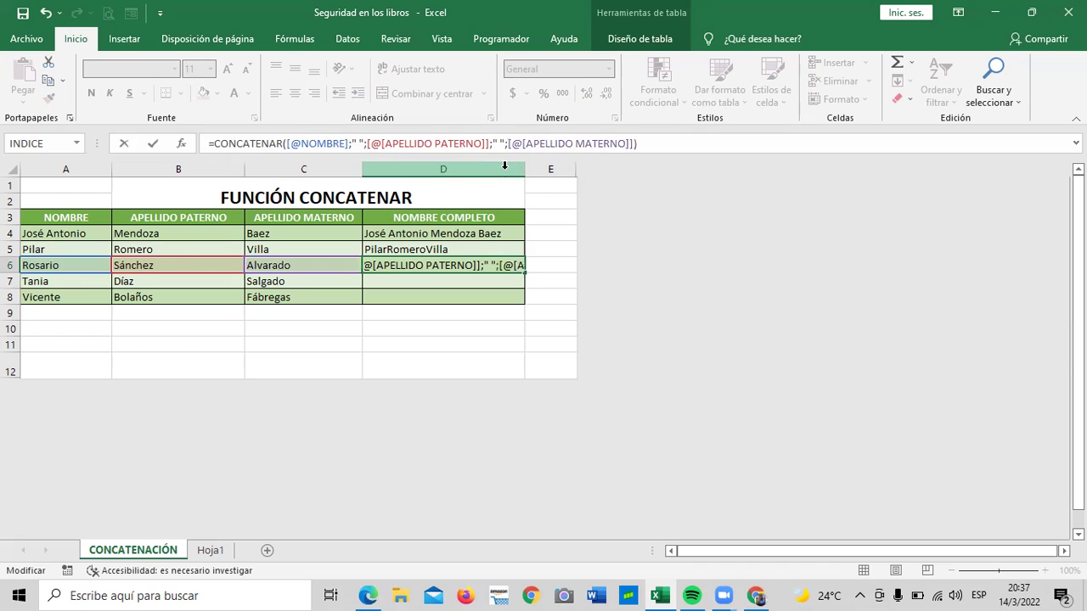
{"action": "key", "text": "Return"}
{"action": "left_click", "coordinate": [466, 261]}
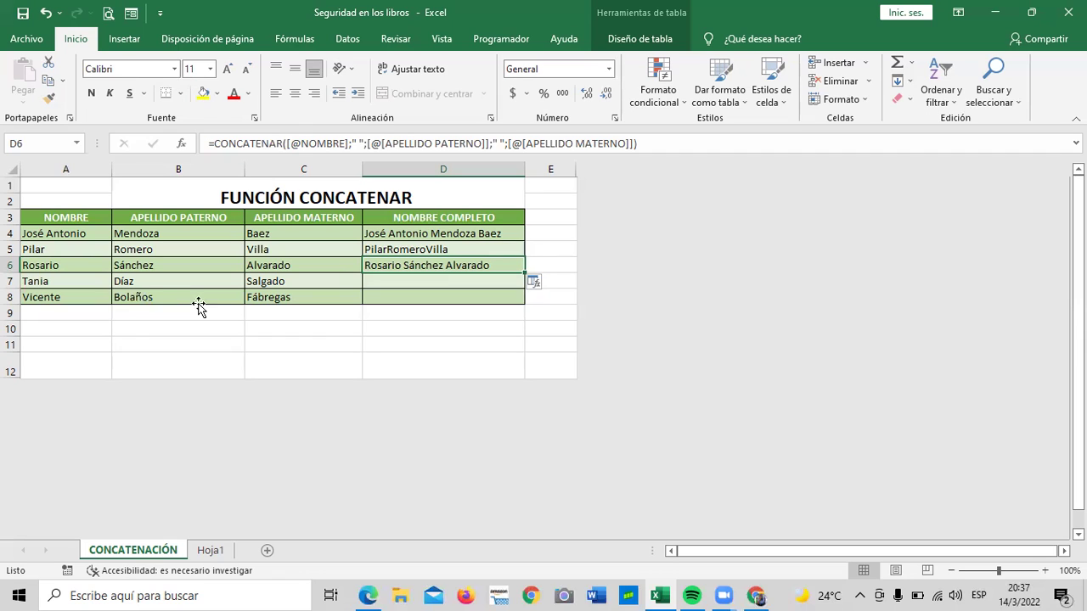
{"action": "left_click", "coordinate": [399, 342]}
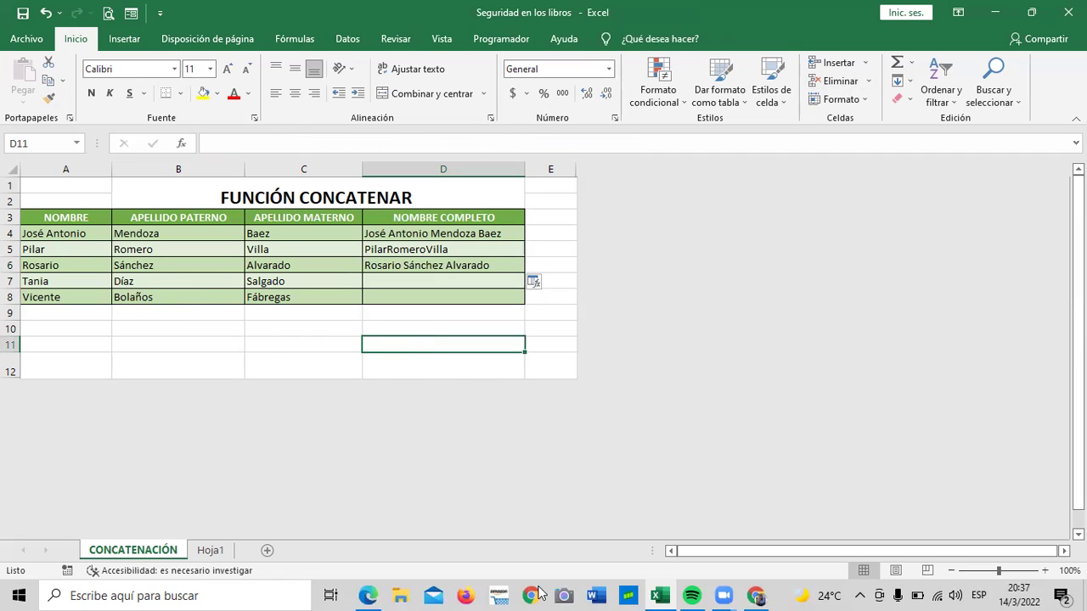
Return to the Chrome course page and open the 3.8 Laboratorio 3 unit
{"action": "mouse_move", "coordinate": [724, 595]}
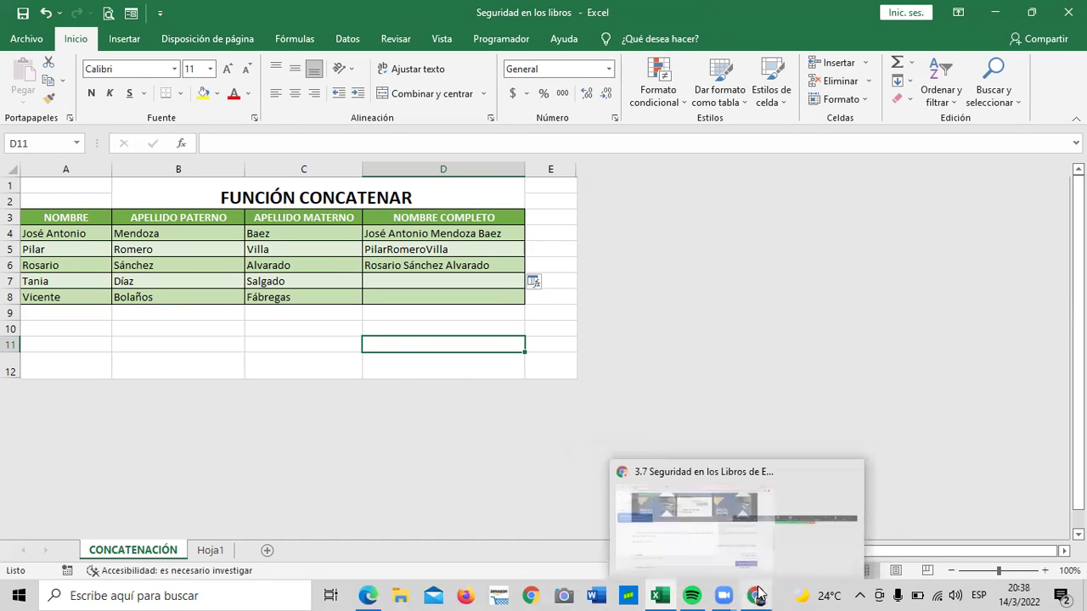
{"action": "left_click", "coordinate": [757, 555]}
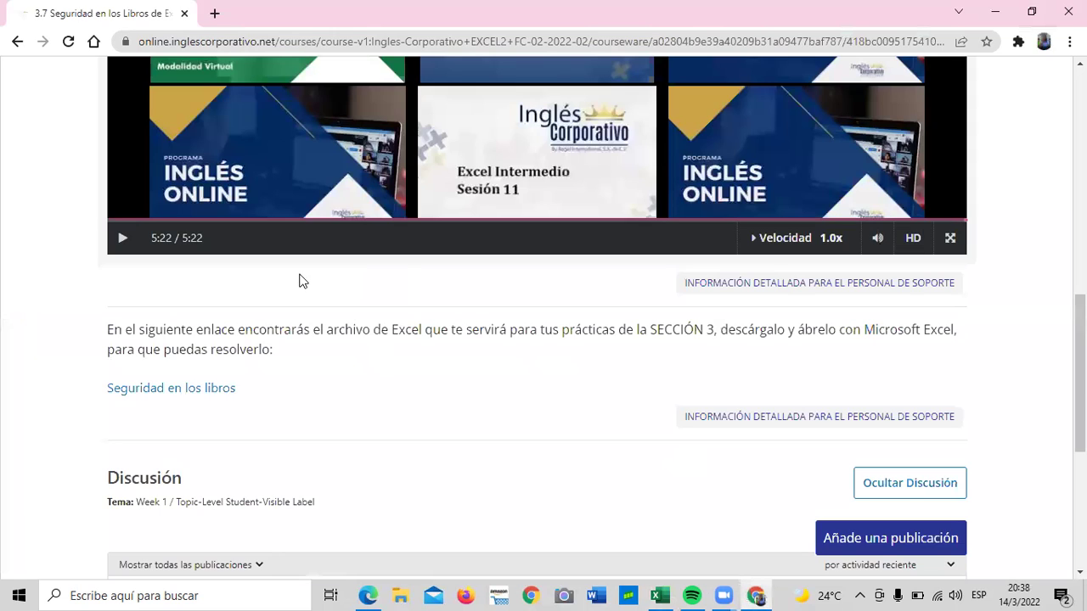
{"action": "scroll", "coordinate": [339, 463], "scroll_direction": "up", "scroll_amount": 6}
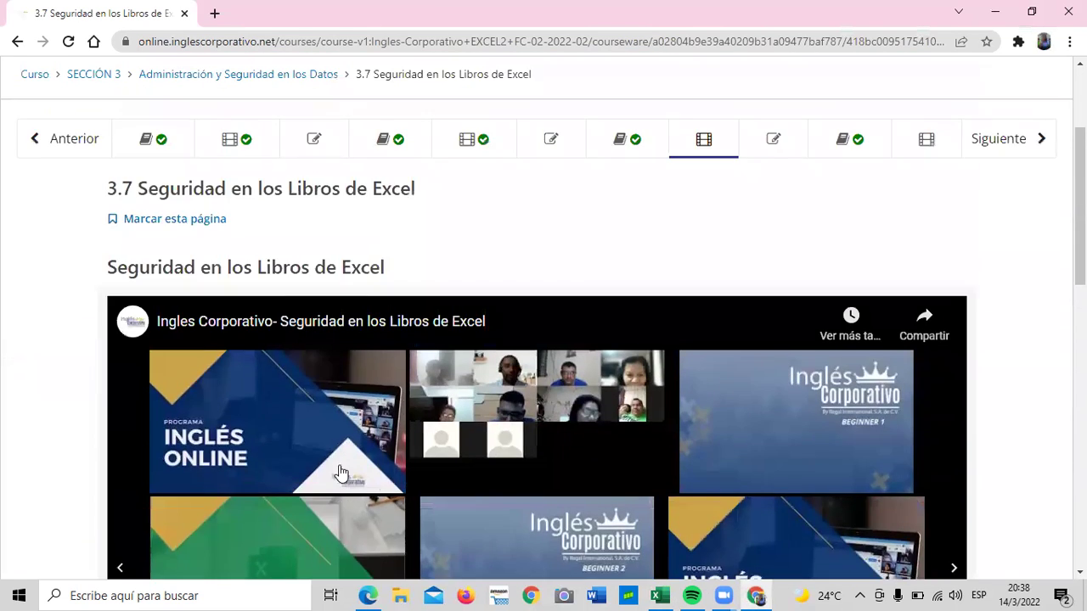
{"action": "scroll", "coordinate": [339, 472], "scroll_direction": "up", "scroll_amount": 2}
{"action": "left_click", "coordinate": [776, 332]}
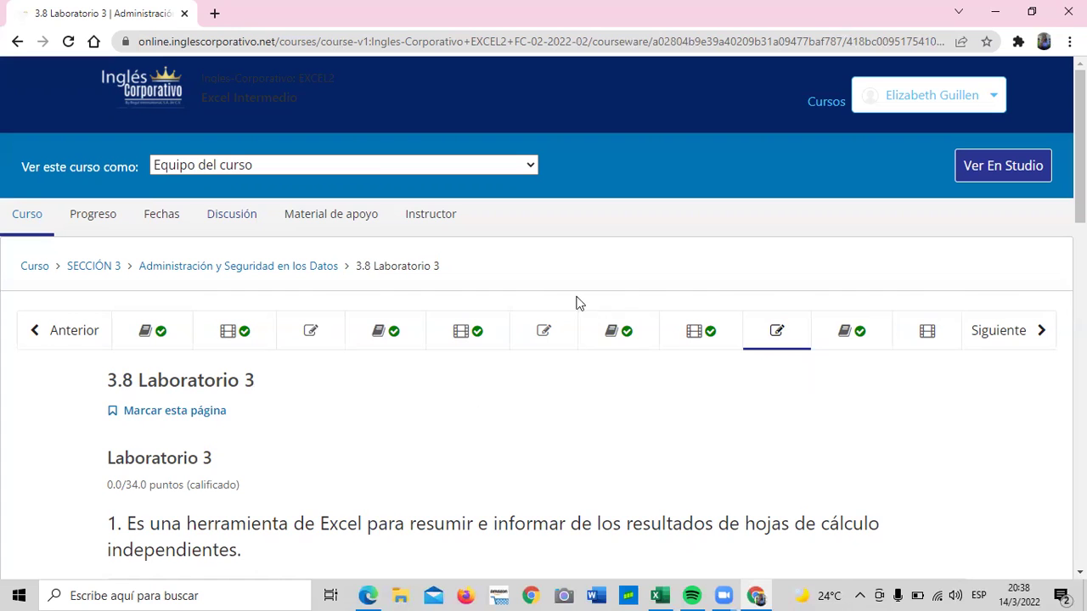
{"action": "scroll", "coordinate": [488, 409], "scroll_direction": "down", "scroll_amount": 2}
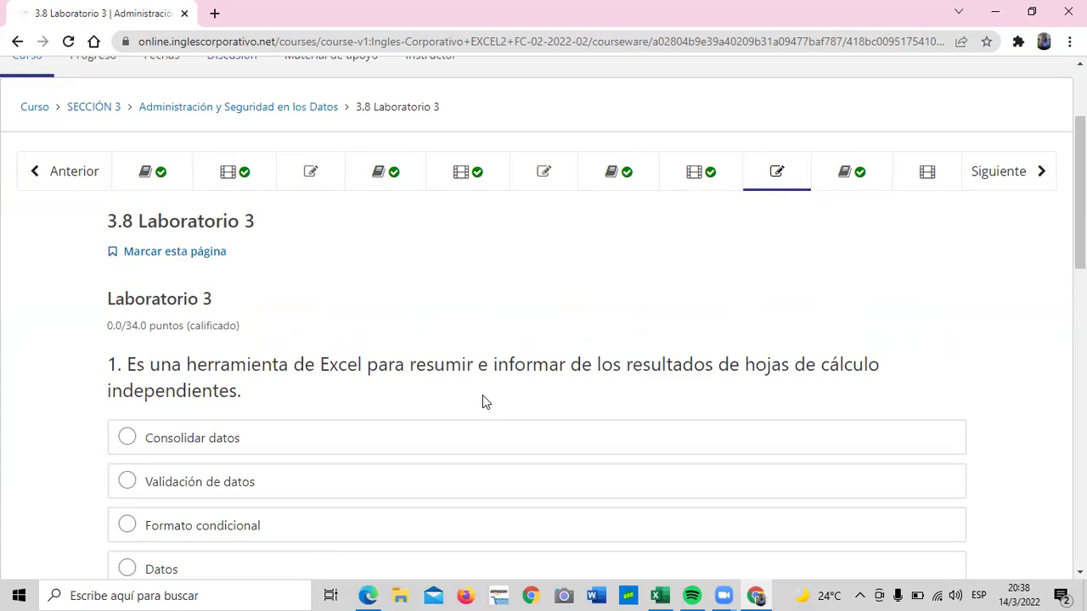
{"action": "scroll", "coordinate": [475, 400], "scroll_direction": "down", "scroll_amount": 5}
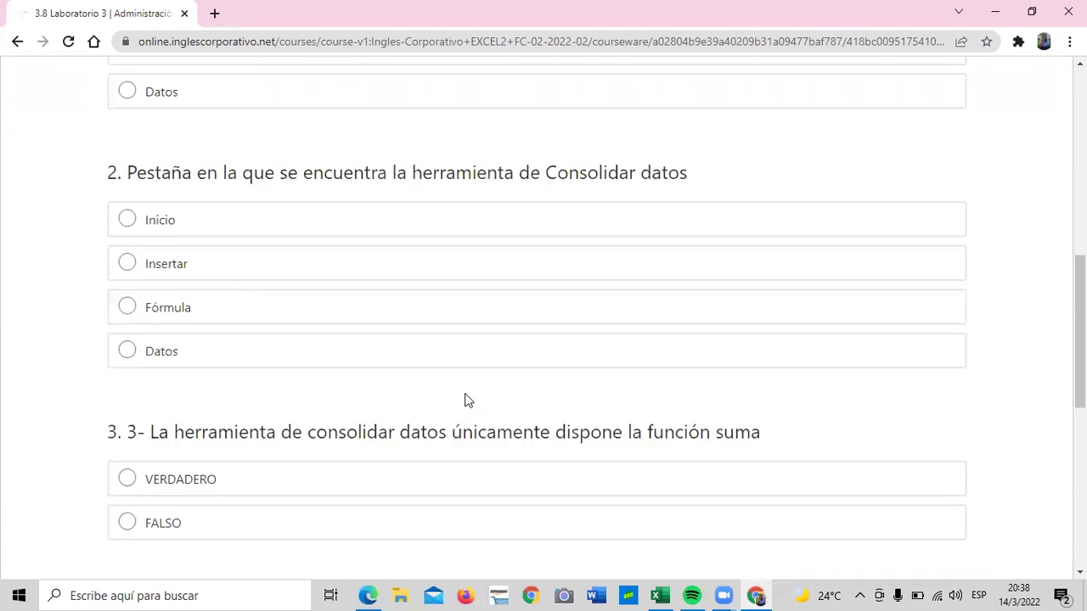
{"action": "scroll", "coordinate": [467, 400], "scroll_direction": "down", "scroll_amount": 3}
{"action": "scroll", "coordinate": [467, 397], "scroll_direction": "down", "scroll_amount": 2}
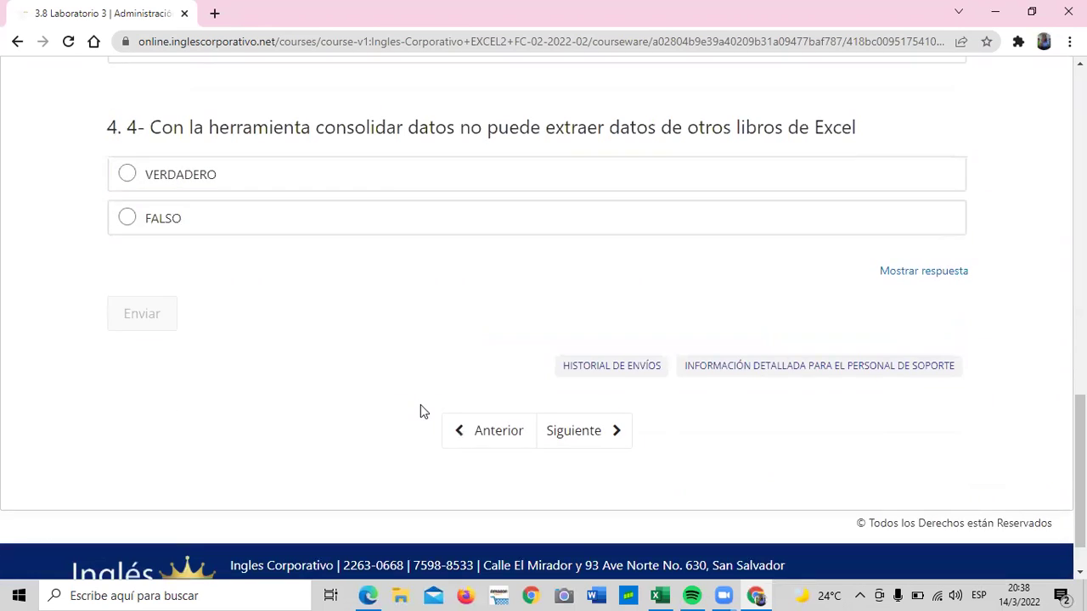
{"action": "scroll", "coordinate": [423, 412], "scroll_direction": "up", "scroll_amount": 3}
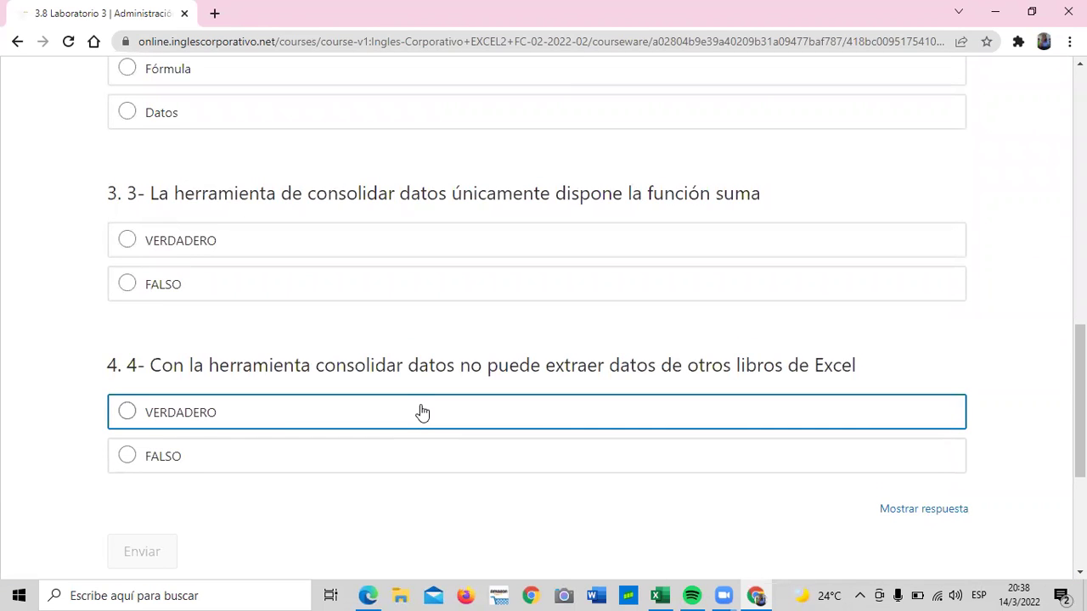
{"action": "scroll", "coordinate": [422, 412], "scroll_direction": "up", "scroll_amount": 8}
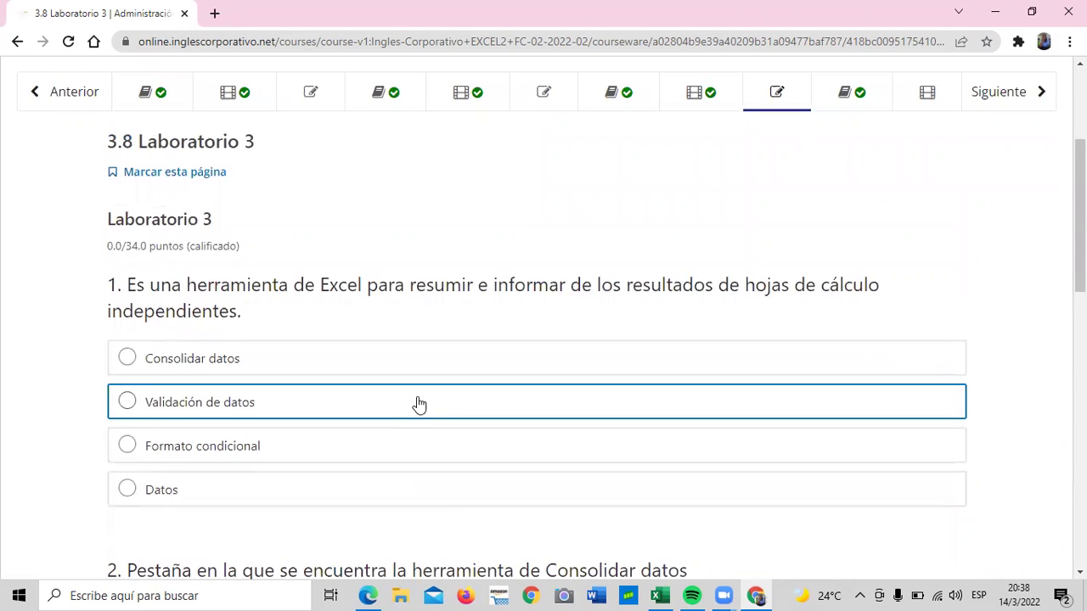
{"action": "scroll", "coordinate": [419, 408], "scroll_direction": "up", "scroll_amount": 2}
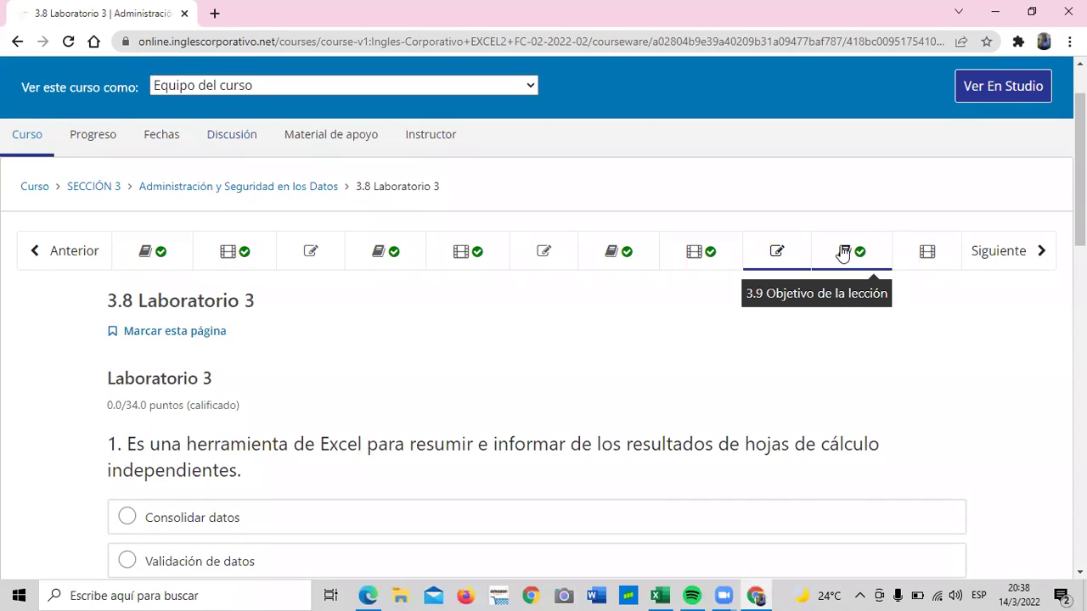
{"action": "scroll", "coordinate": [847, 250], "scroll_direction": "down", "scroll_amount": 4}
{"action": "scroll", "coordinate": [840, 258], "scroll_direction": "down", "scroll_amount": 6}
{"action": "scroll", "coordinate": [832, 266], "scroll_direction": "down", "scroll_amount": 3}
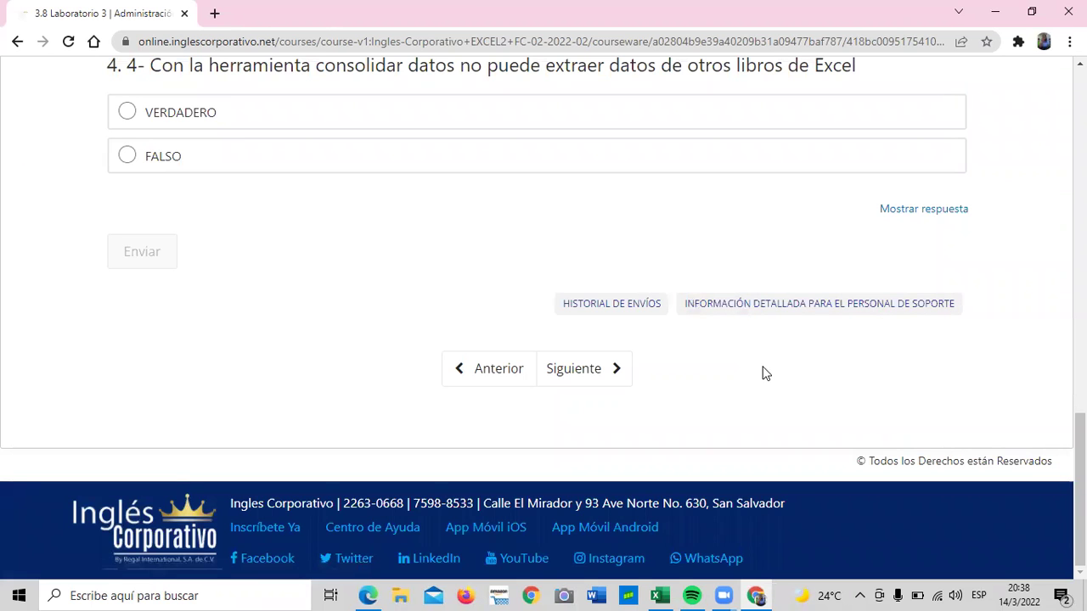
{"action": "scroll", "coordinate": [762, 374], "scroll_direction": "up", "scroll_amount": 3}
{"action": "scroll", "coordinate": [762, 374], "scroll_direction": "up", "scroll_amount": 2}
{"action": "scroll", "coordinate": [762, 373], "scroll_direction": "up", "scroll_amount": 3}
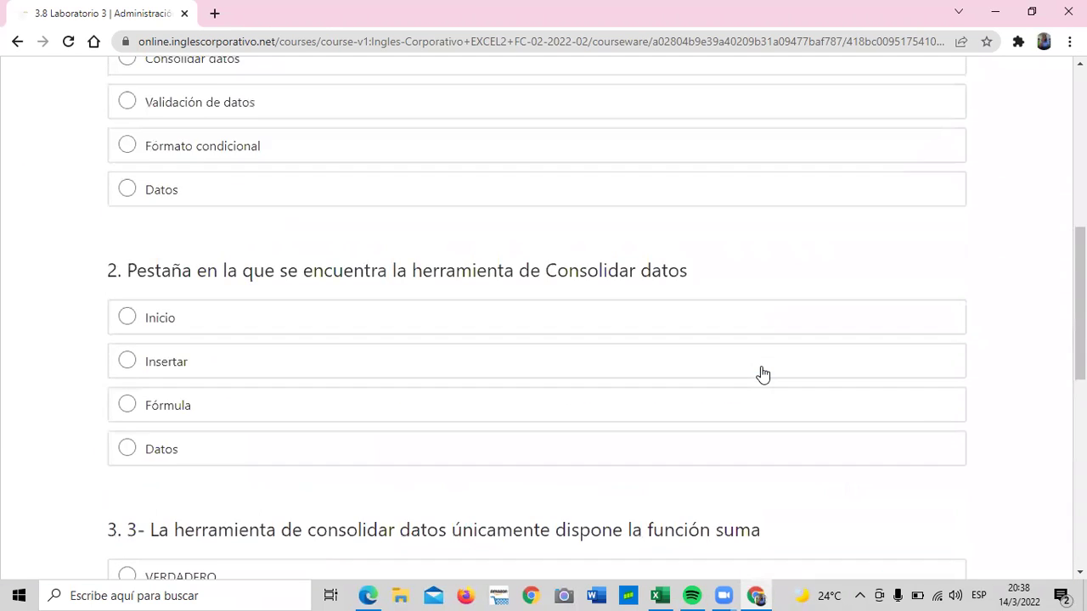
{"action": "scroll", "coordinate": [762, 374], "scroll_direction": "up", "scroll_amount": 4}
{"action": "scroll", "coordinate": [763, 373], "scroll_direction": "up", "scroll_amount": 2}
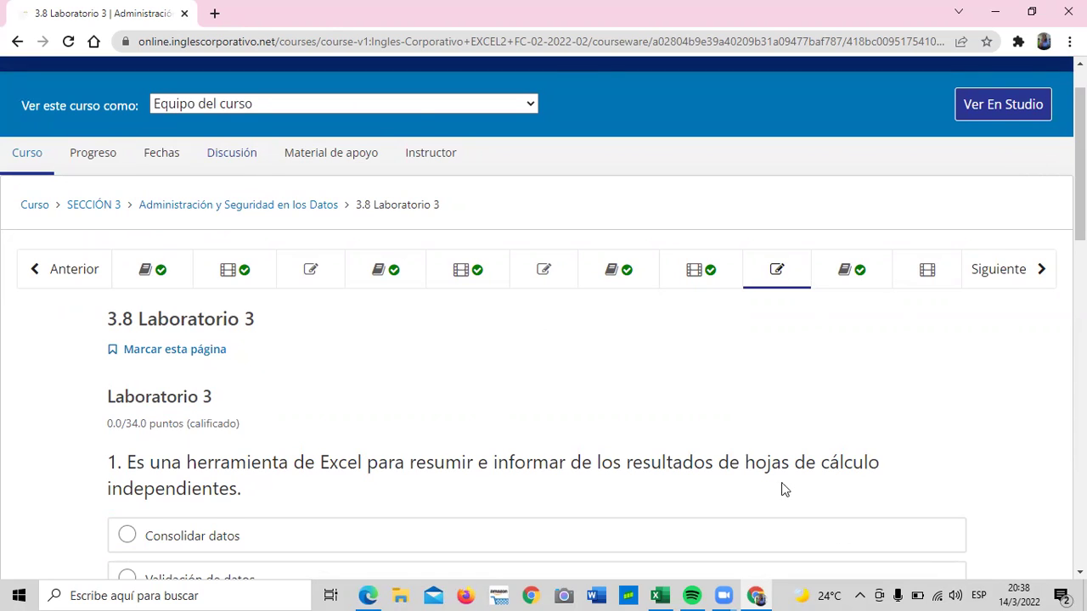
Open Progreso and scroll through every section's 0% scores
{"action": "left_click", "coordinate": [93, 158]}
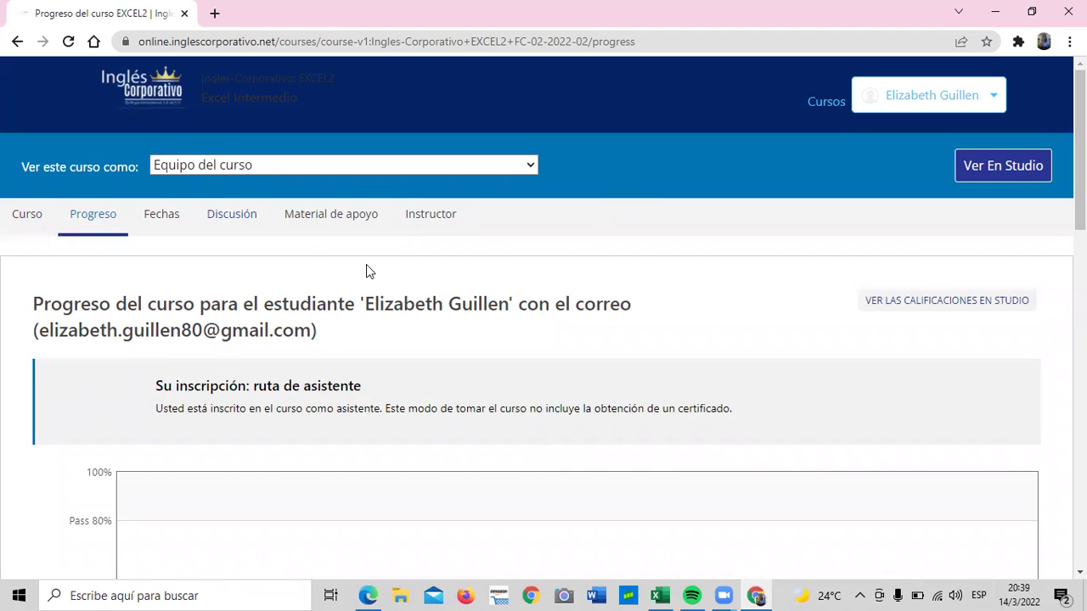
{"action": "scroll", "coordinate": [366, 270], "scroll_direction": "down", "scroll_amount": 6}
{"action": "scroll", "coordinate": [412, 336], "scroll_direction": "down", "scroll_amount": 4}
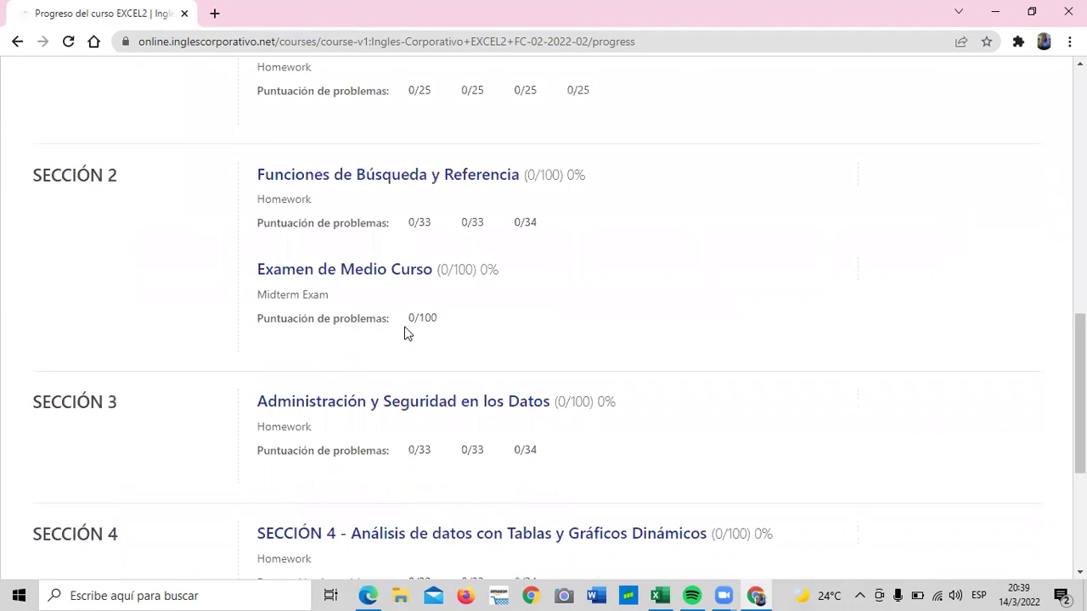
{"action": "scroll", "coordinate": [405, 333], "scroll_direction": "down", "scroll_amount": 1}
{"action": "scroll", "coordinate": [403, 332], "scroll_direction": "down", "scroll_amount": 2}
{"action": "scroll", "coordinate": [402, 332], "scroll_direction": "up", "scroll_amount": 1}
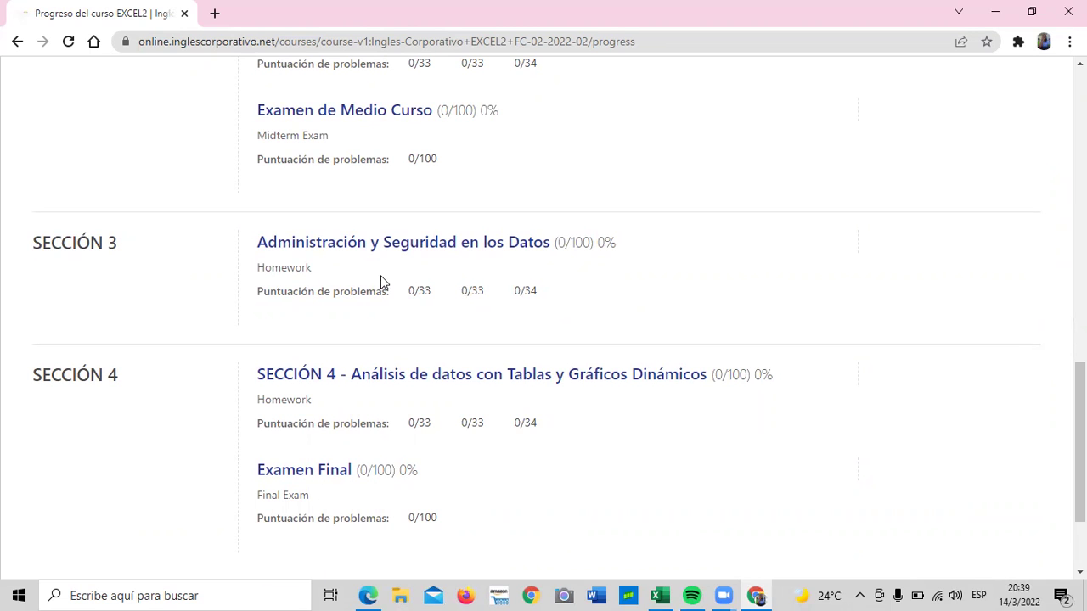
{"action": "scroll", "coordinate": [413, 315], "scroll_direction": "up", "scroll_amount": 2}
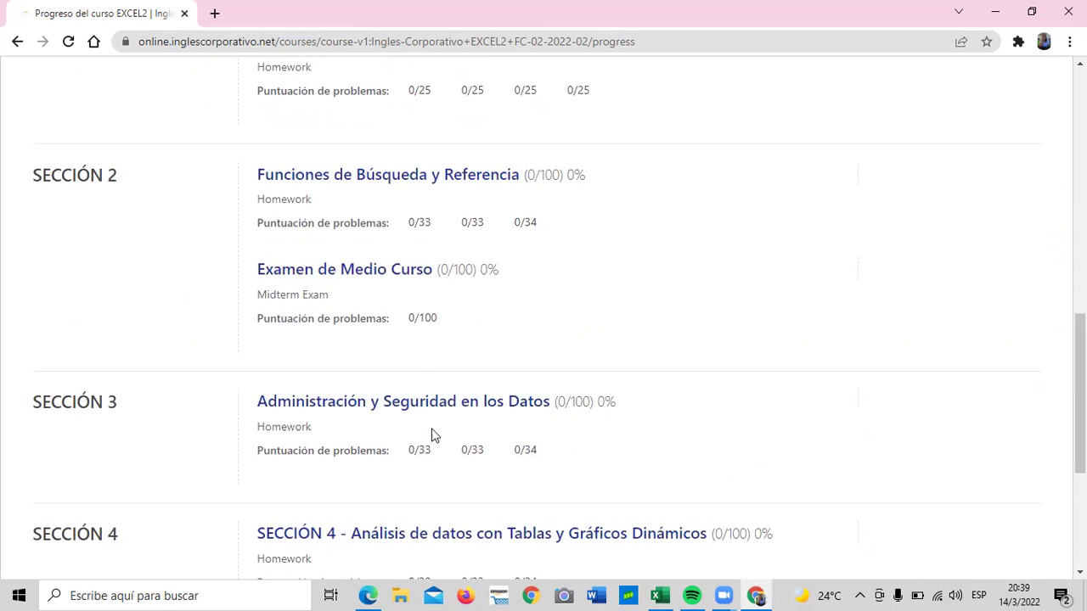
{"action": "scroll", "coordinate": [420, 352], "scroll_direction": "up", "scroll_amount": 3}
{"action": "scroll", "coordinate": [430, 354], "scroll_direction": "up", "scroll_amount": 3}
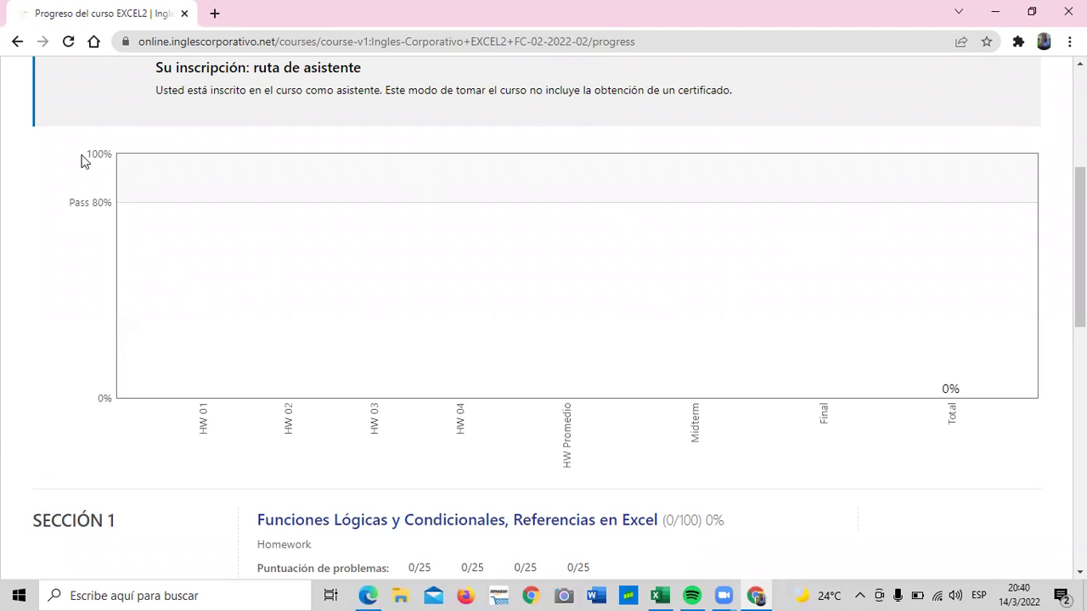
{"action": "scroll", "coordinate": [204, 343], "scroll_direction": "up", "scroll_amount": 3}
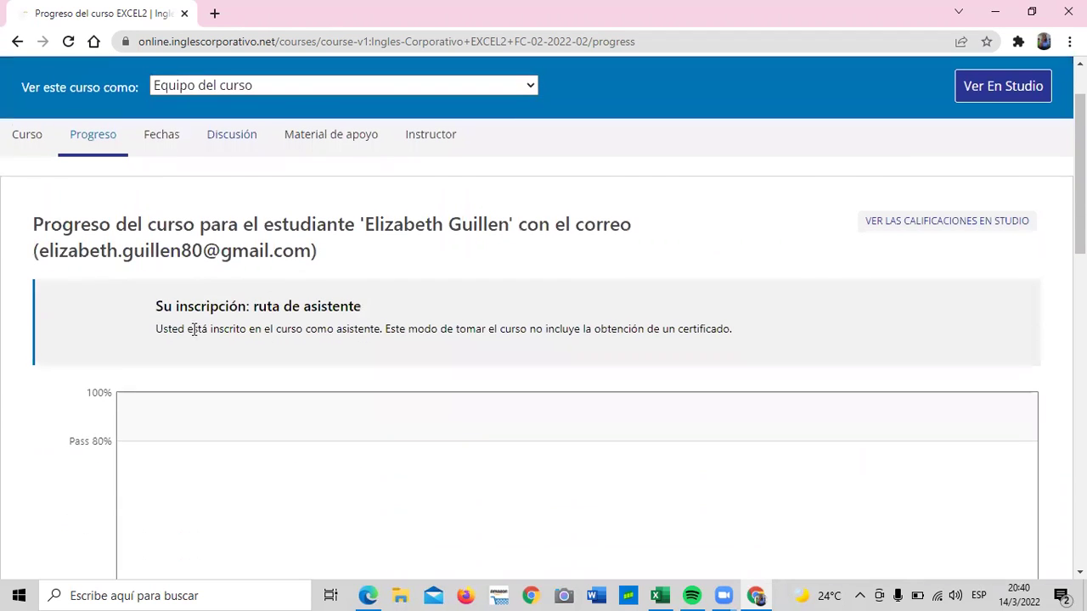
From the Curso outline, open Administración y Seguridad en los Datos and its 3.9 unit
{"action": "left_click", "coordinate": [28, 137]}
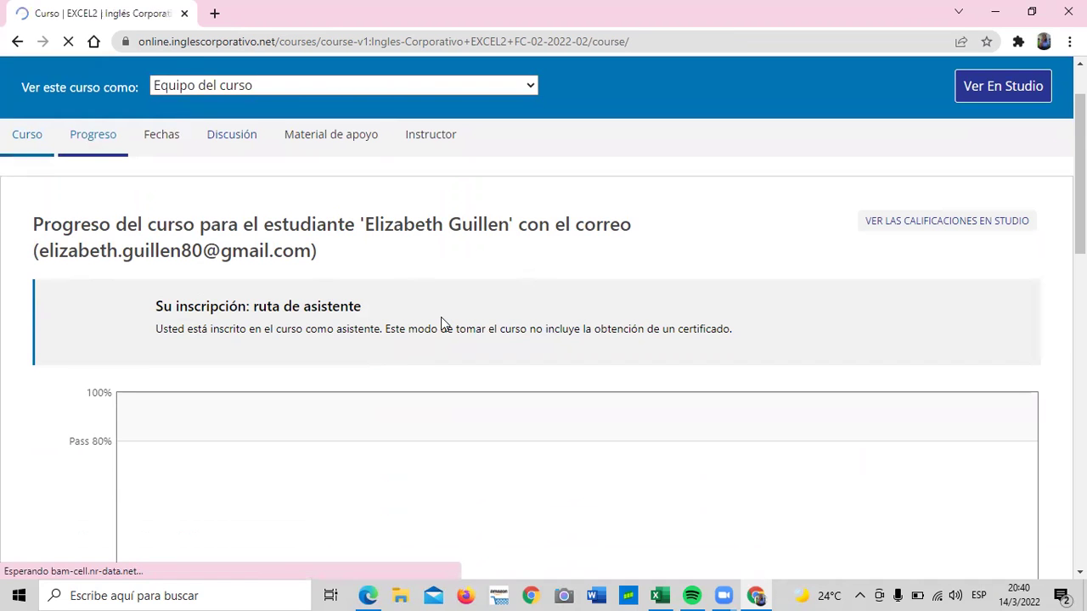
{"action": "scroll", "coordinate": [510, 473], "scroll_direction": "down", "scroll_amount": 3}
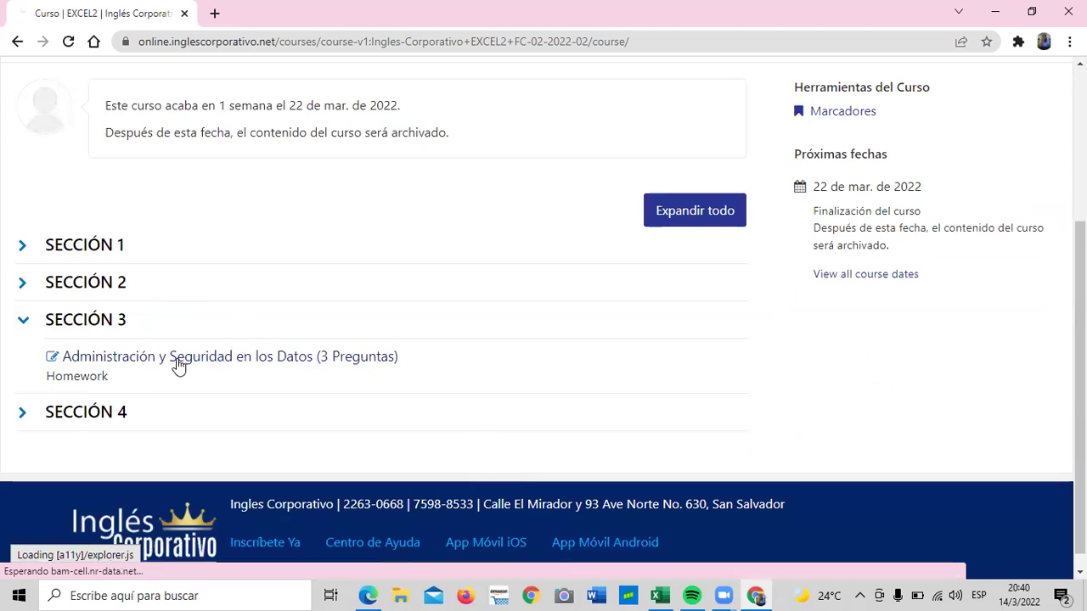
{"action": "left_click", "coordinate": [177, 364]}
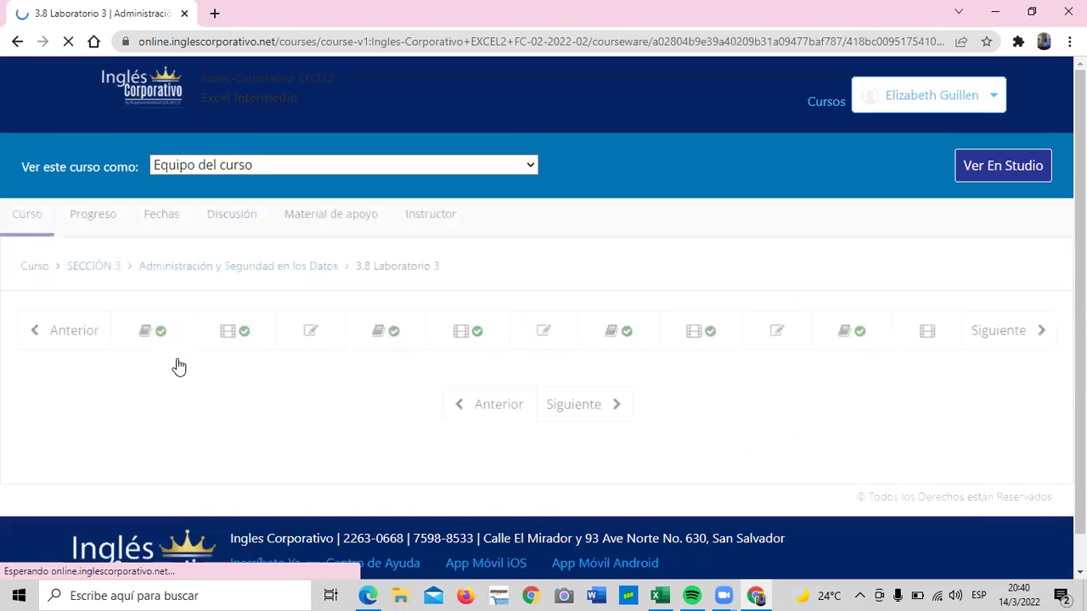
{"action": "left_click", "coordinate": [844, 333]}
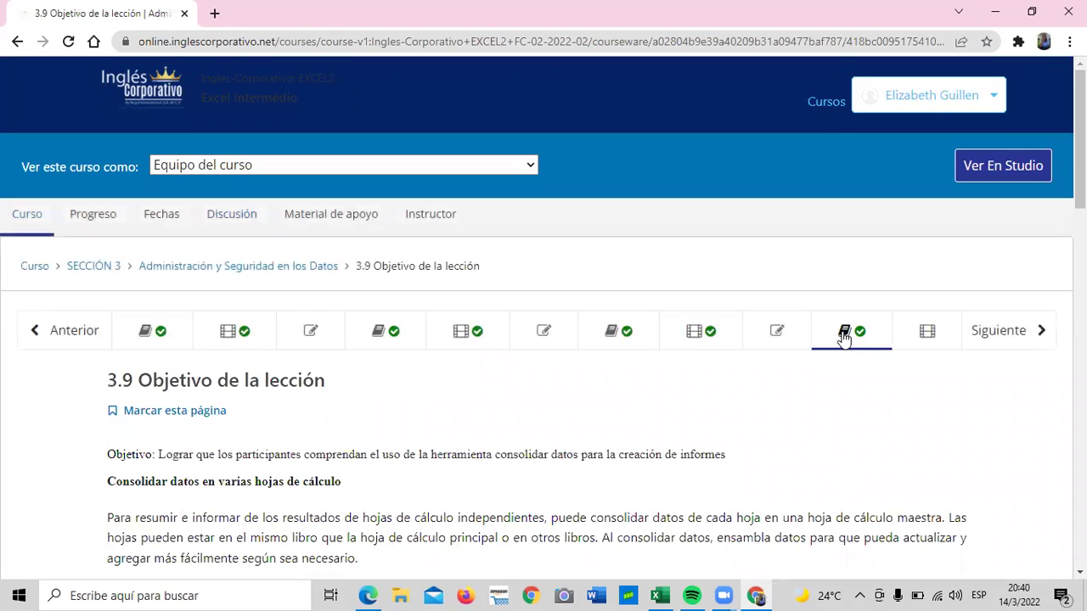
Scroll through the 3.9 lesson on consolidating data across worksheets
{"action": "scroll", "coordinate": [730, 452], "scroll_direction": "down", "scroll_amount": 4}
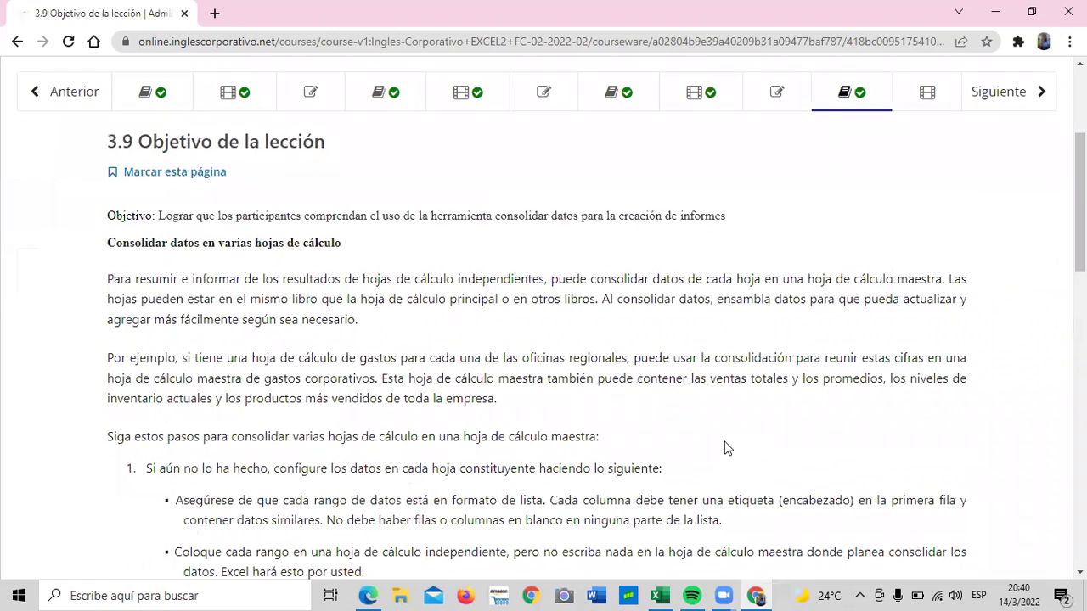
{"action": "scroll", "coordinate": [724, 448], "scroll_direction": "down", "scroll_amount": 1}
{"action": "scroll", "coordinate": [724, 448], "scroll_direction": "down", "scroll_amount": 2}
{"action": "scroll", "coordinate": [726, 448], "scroll_direction": "down", "scroll_amount": 3}
{"action": "scroll", "coordinate": [725, 449], "scroll_direction": "down", "scroll_amount": 3}
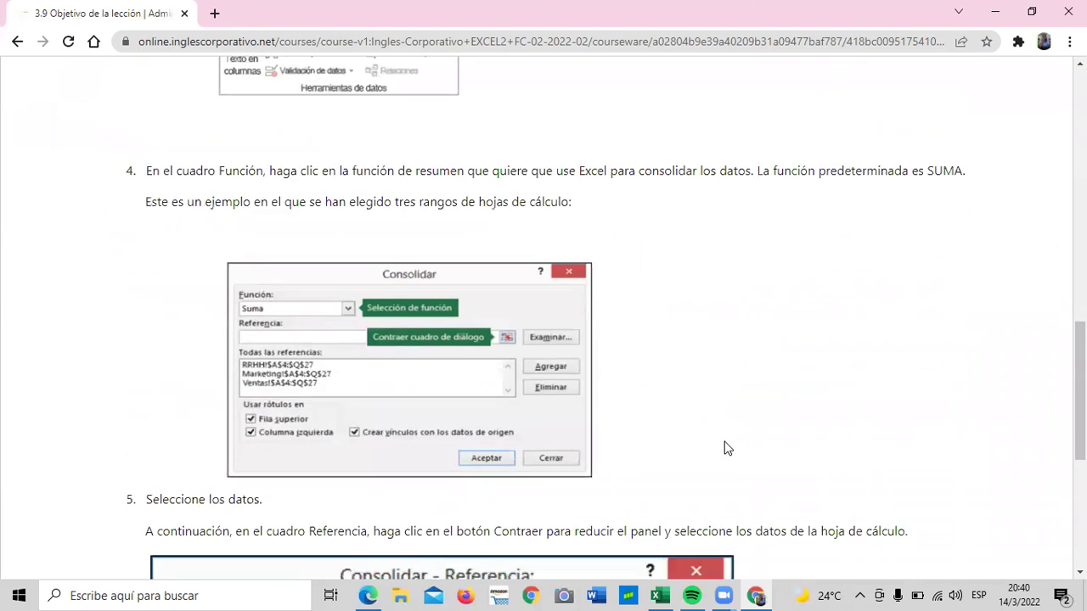
{"action": "scroll", "coordinate": [724, 448], "scroll_direction": "down", "scroll_amount": 3}
{"action": "scroll", "coordinate": [722, 446], "scroll_direction": "down", "scroll_amount": 2}
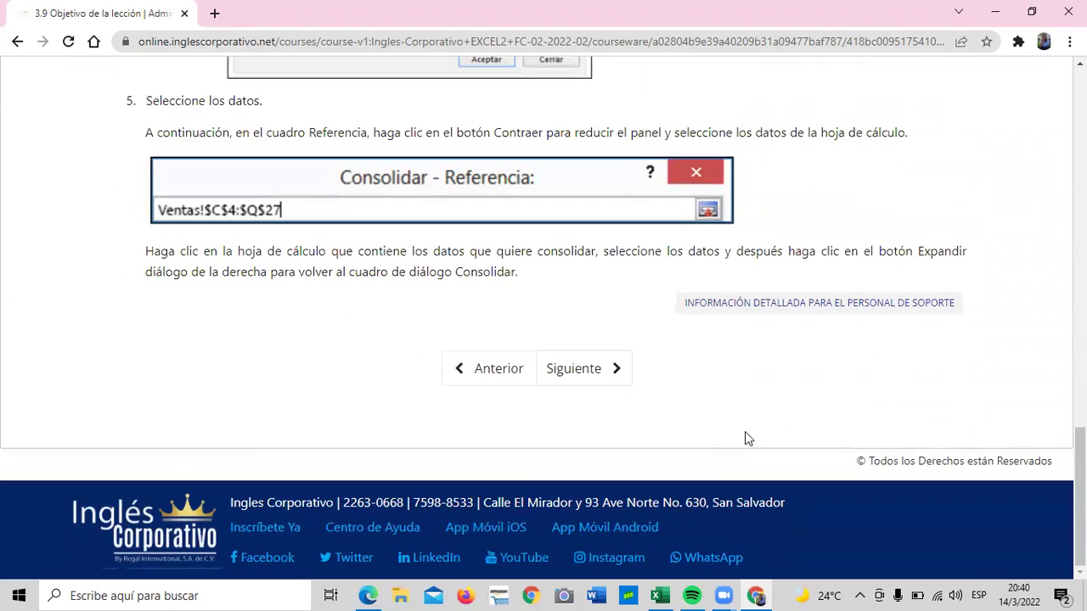
{"action": "scroll", "coordinate": [563, 351], "scroll_direction": "up", "scroll_amount": 5}
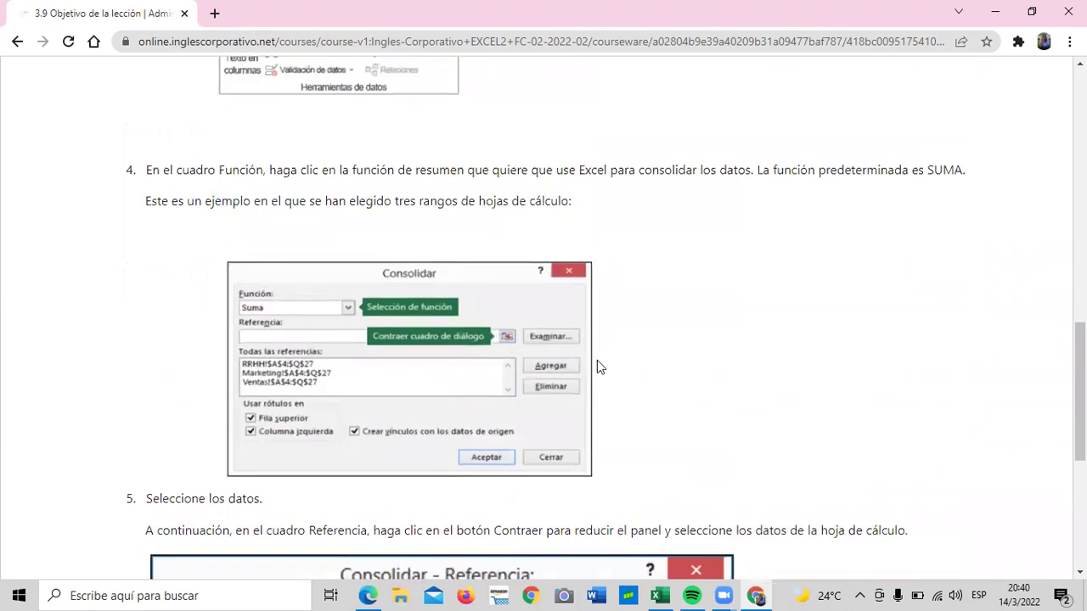
{"action": "scroll", "coordinate": [599, 366], "scroll_direction": "up", "scroll_amount": 3}
{"action": "scroll", "coordinate": [612, 369], "scroll_direction": "up", "scroll_amount": 3}
{"action": "scroll", "coordinate": [646, 376], "scroll_direction": "up", "scroll_amount": 3}
{"action": "scroll", "coordinate": [649, 377], "scroll_direction": "up", "scroll_amount": 1}
{"action": "scroll", "coordinate": [649, 377], "scroll_direction": "up", "scroll_amount": 1}
{"action": "scroll", "coordinate": [647, 372], "scroll_direction": "down", "scroll_amount": 2}
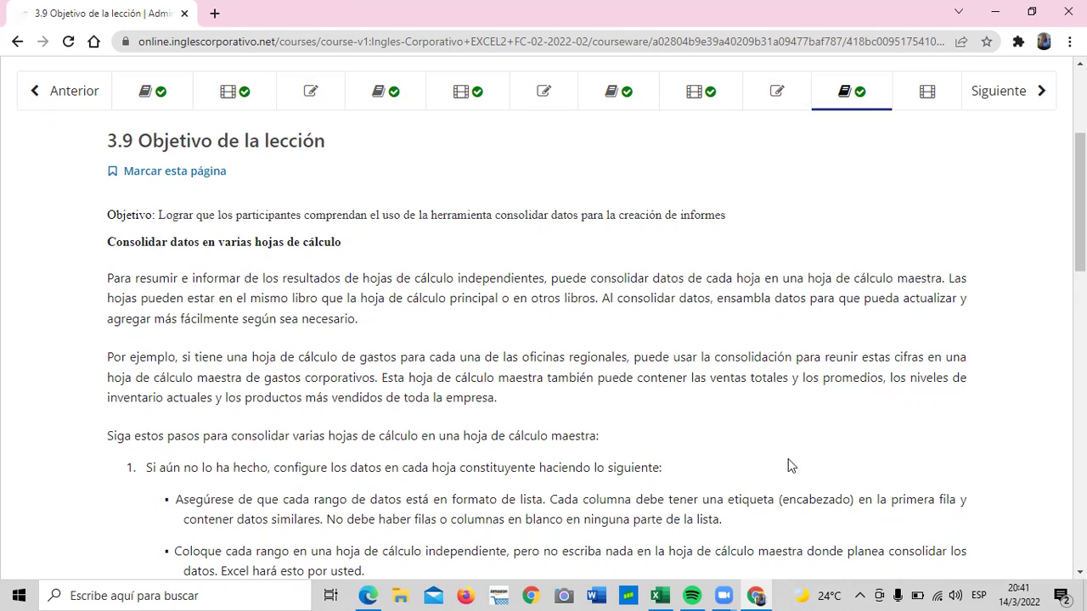
Scroll to step 4's Consolidar dialog using Suma over three ranges, and step 5
{"action": "scroll", "coordinate": [370, 363], "scroll_direction": "down", "scroll_amount": 2}
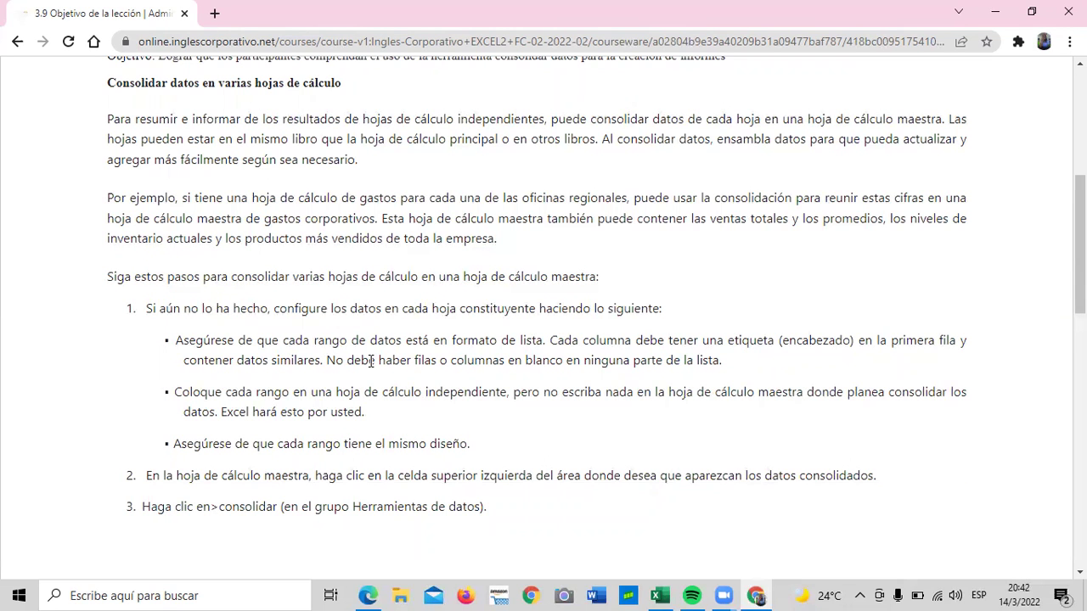
{"action": "scroll", "coordinate": [377, 390], "scroll_direction": "down", "scroll_amount": 3}
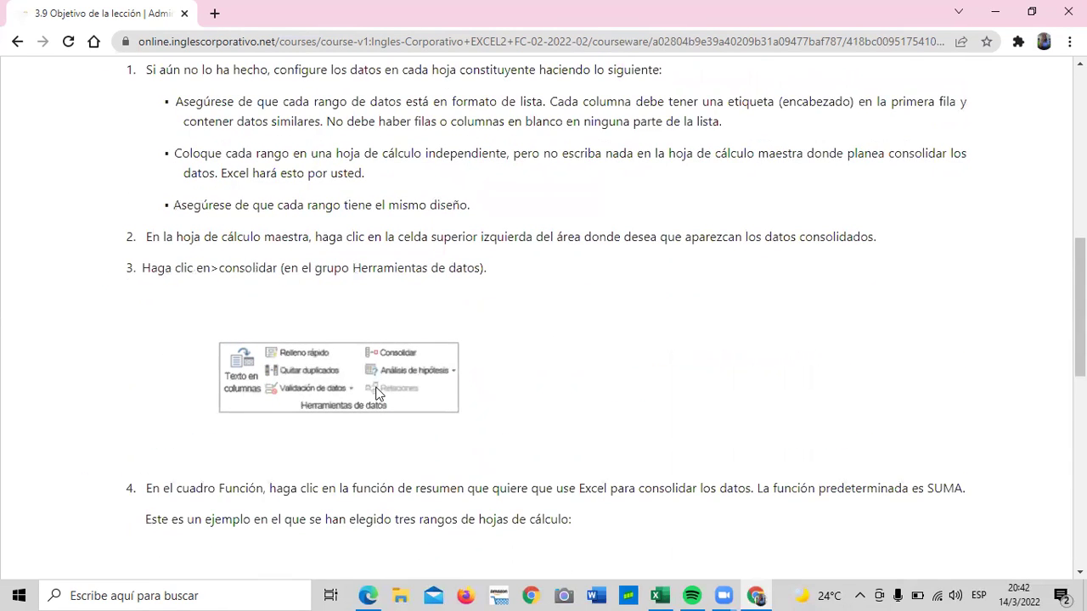
{"action": "scroll", "coordinate": [378, 393], "scroll_direction": "up", "scroll_amount": 2}
{"action": "scroll", "coordinate": [378, 394], "scroll_direction": "down", "scroll_amount": 4}
{"action": "scroll", "coordinate": [380, 395], "scroll_direction": "down", "scroll_amount": 2}
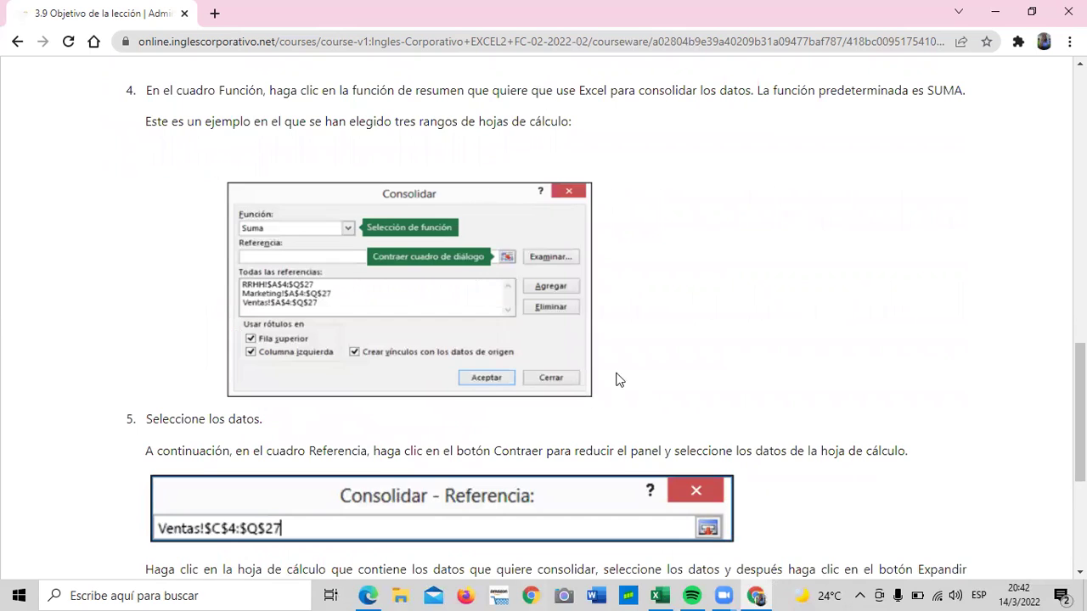
Bring Excel forward on the blank Hoja1 sheet with the Datos tab showing
{"action": "left_click", "coordinate": [662, 592]}
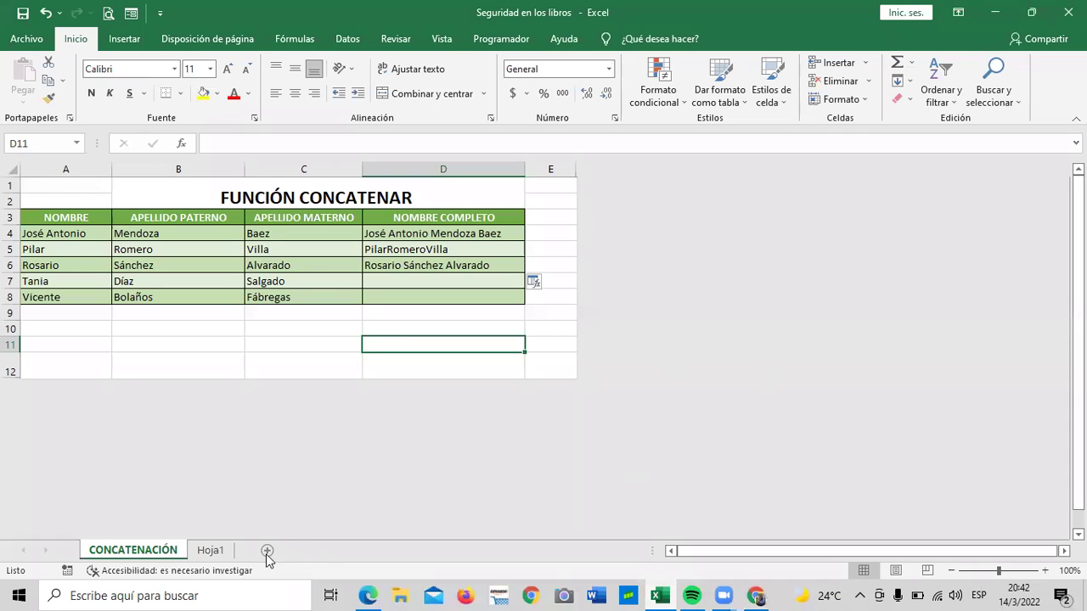
{"action": "left_click", "coordinate": [211, 551]}
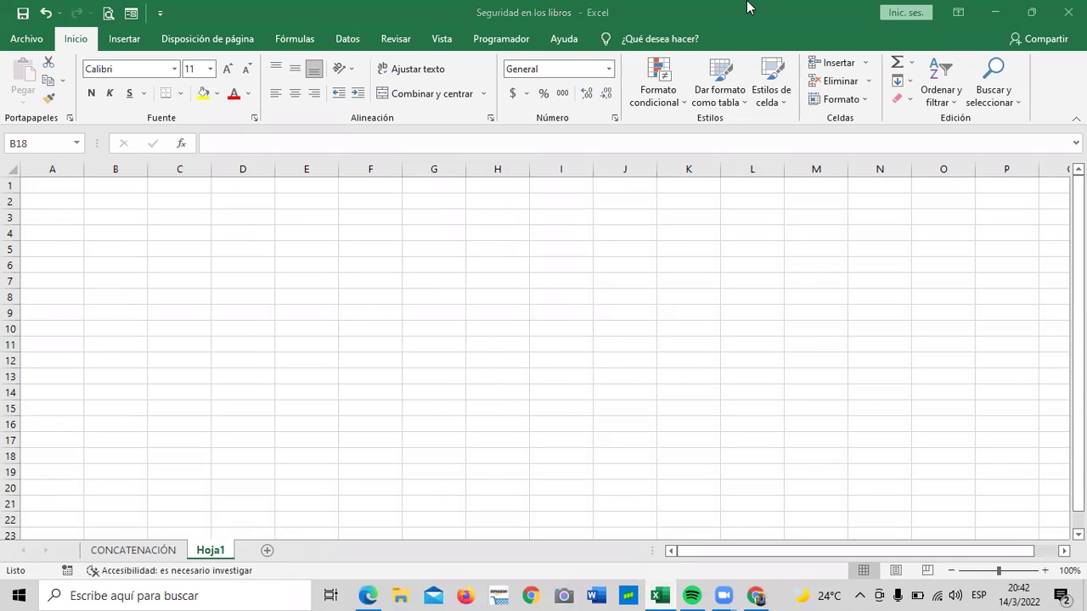
{"action": "left_click", "coordinate": [349, 40]}
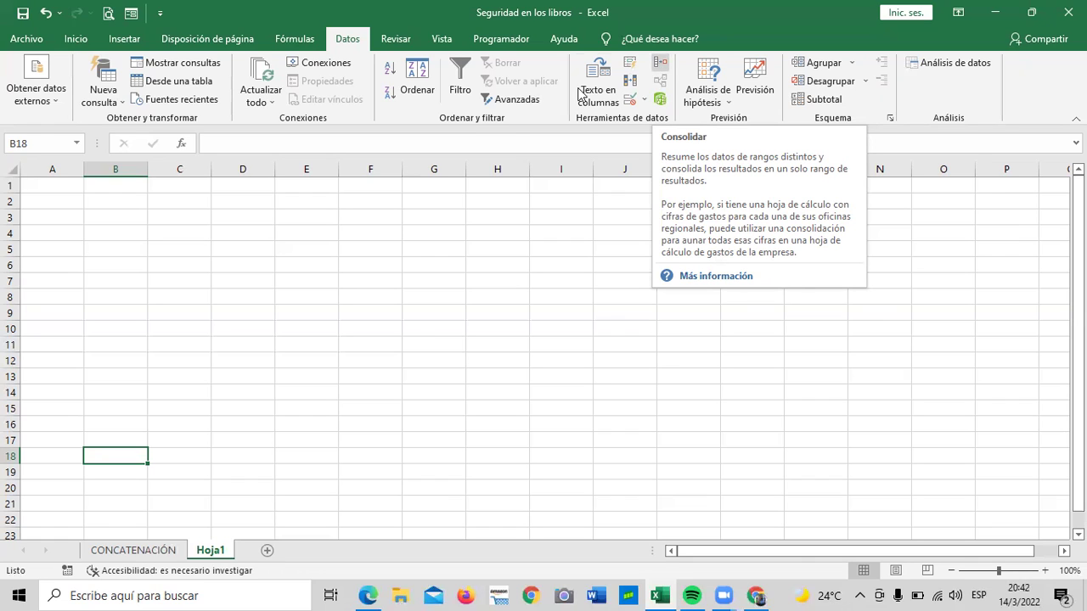
Open the Consolidar dialog on Hoja1, move it left, and list the Función options
{"action": "left_click", "coordinate": [659, 68]}
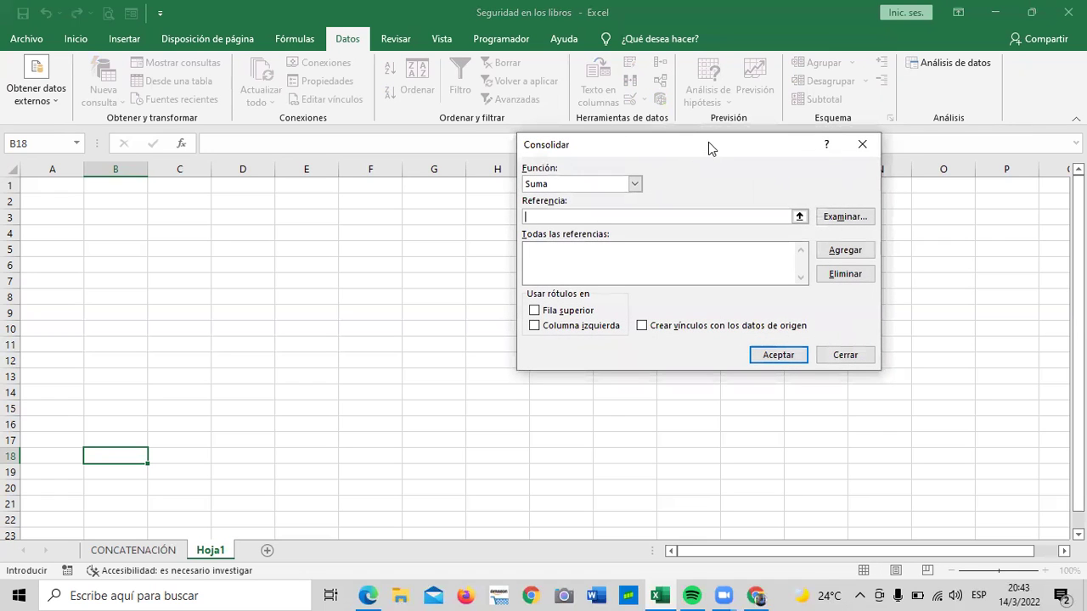
{"action": "left_click_drag", "start_coordinate": [702, 147], "coordinate": [584, 128]}
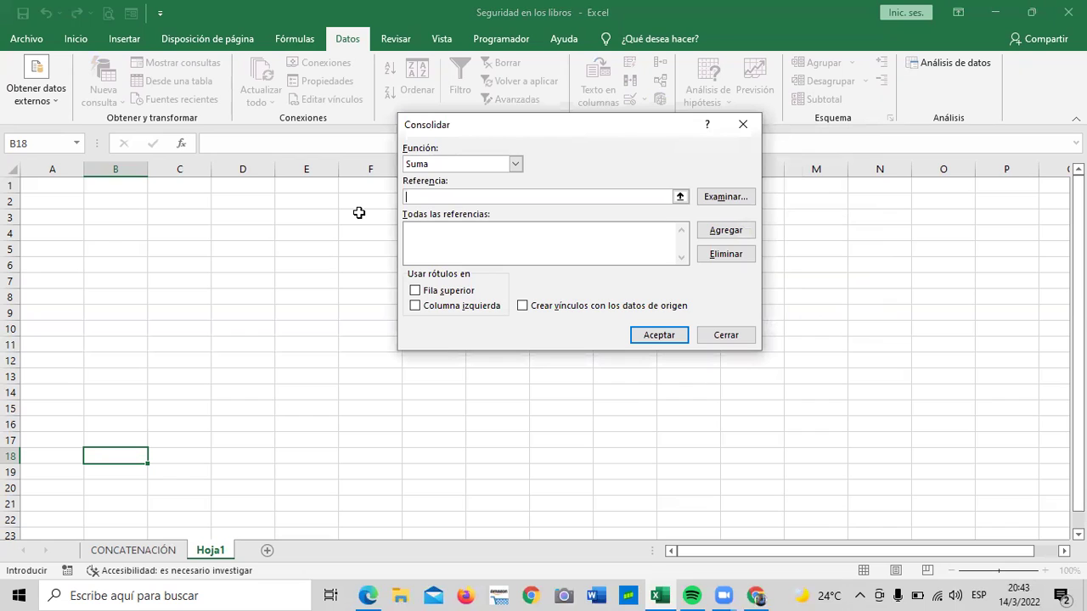
{"action": "left_click", "coordinate": [515, 163]}
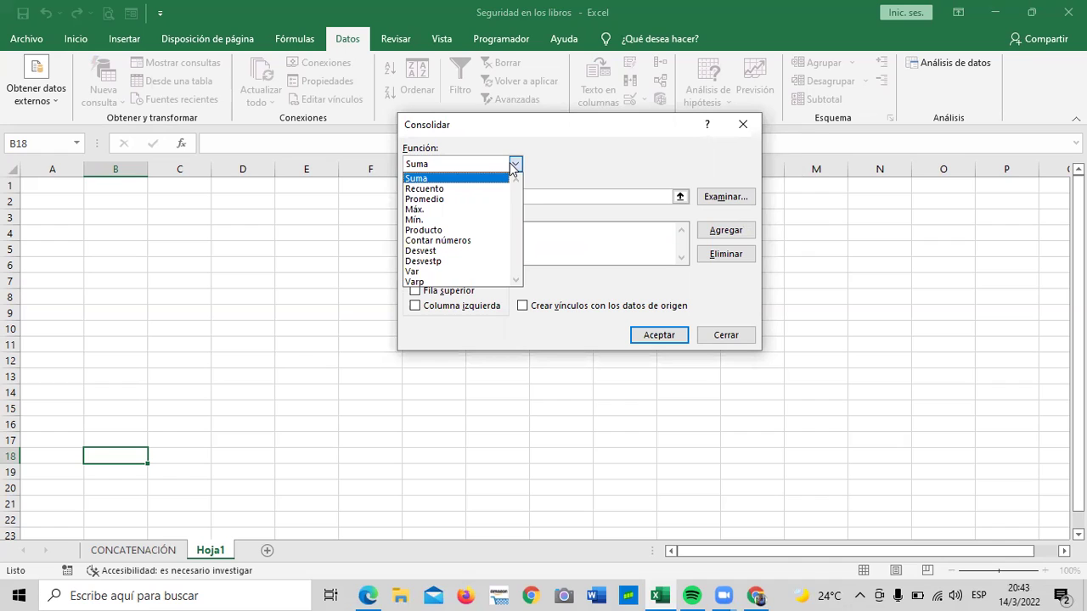
Try Varp, Var and Recuento, settle back on Suma, and collapse Consolidar to its Referencia box
{"action": "left_click", "coordinate": [431, 281]}
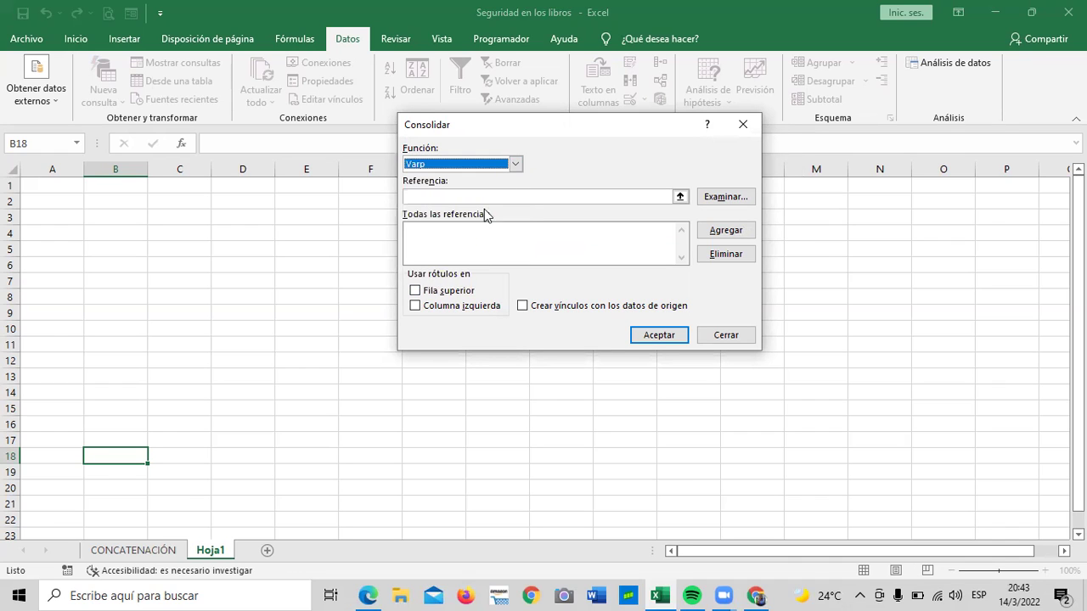
{"action": "left_click", "coordinate": [514, 164]}
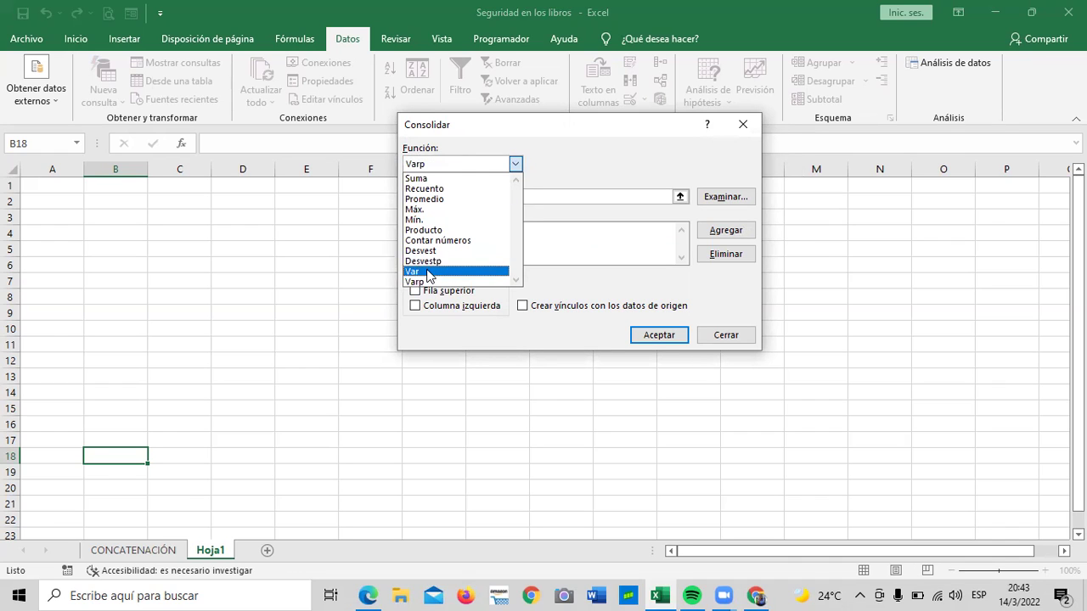
{"action": "left_click", "coordinate": [441, 271]}
{"action": "left_click", "coordinate": [508, 164]}
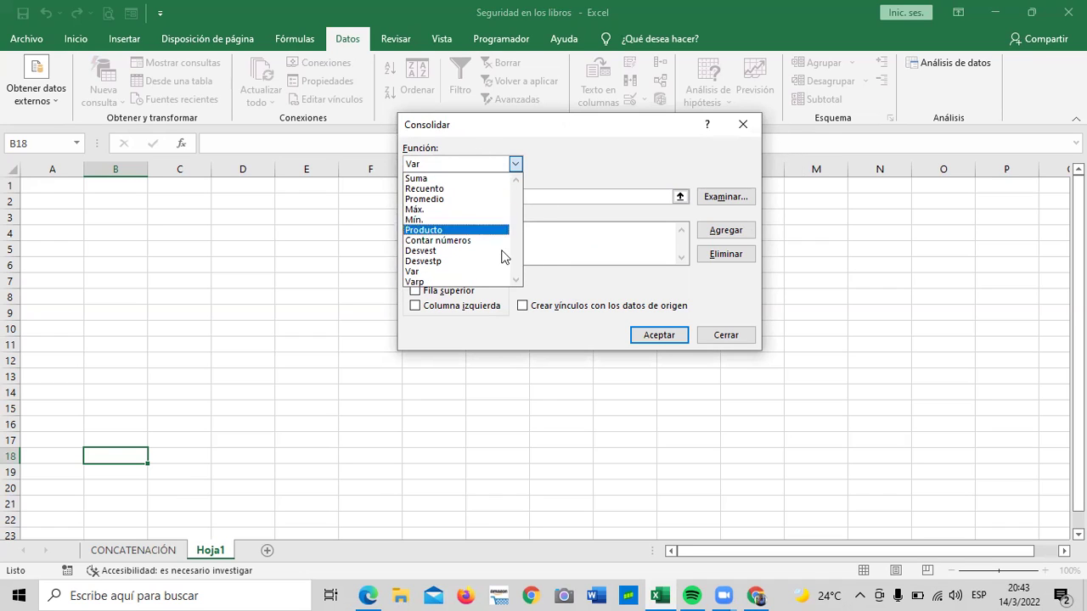
{"action": "left_click", "coordinate": [433, 189]}
{"action": "left_click", "coordinate": [511, 163]}
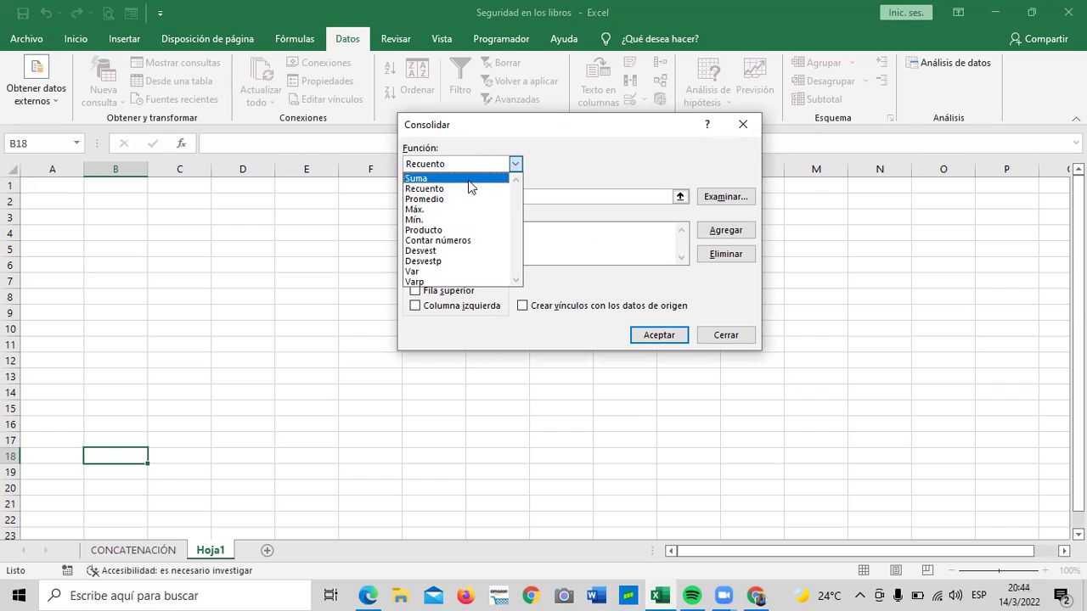
{"action": "left_click", "coordinate": [463, 179]}
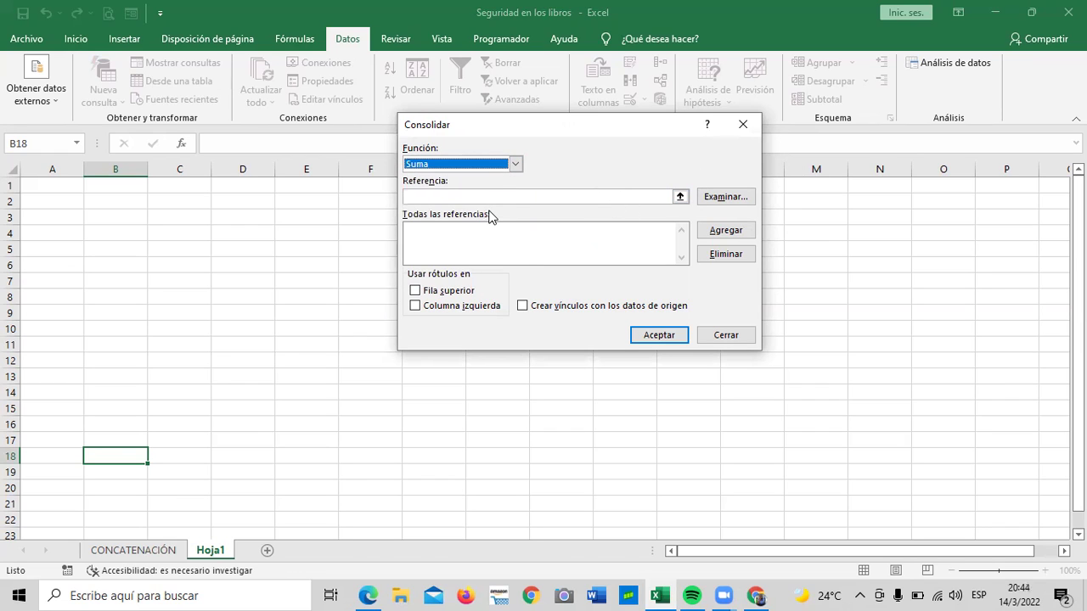
{"action": "left_click", "coordinate": [678, 196]}
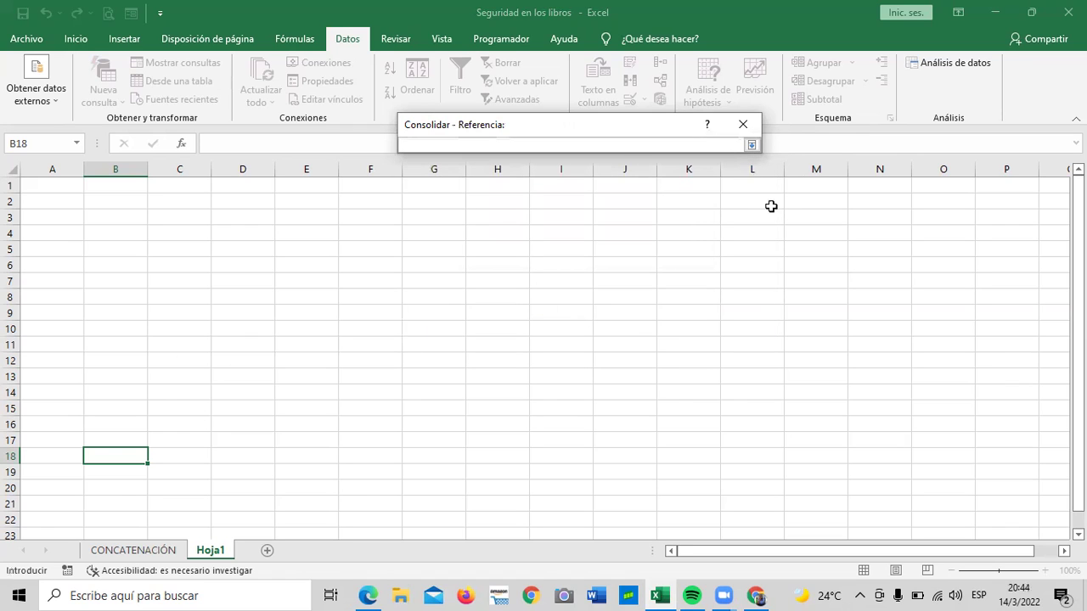
Expand the Consolidar dialog again and open the Examinar browser for a source workbook
{"action": "left_click", "coordinate": [751, 145]}
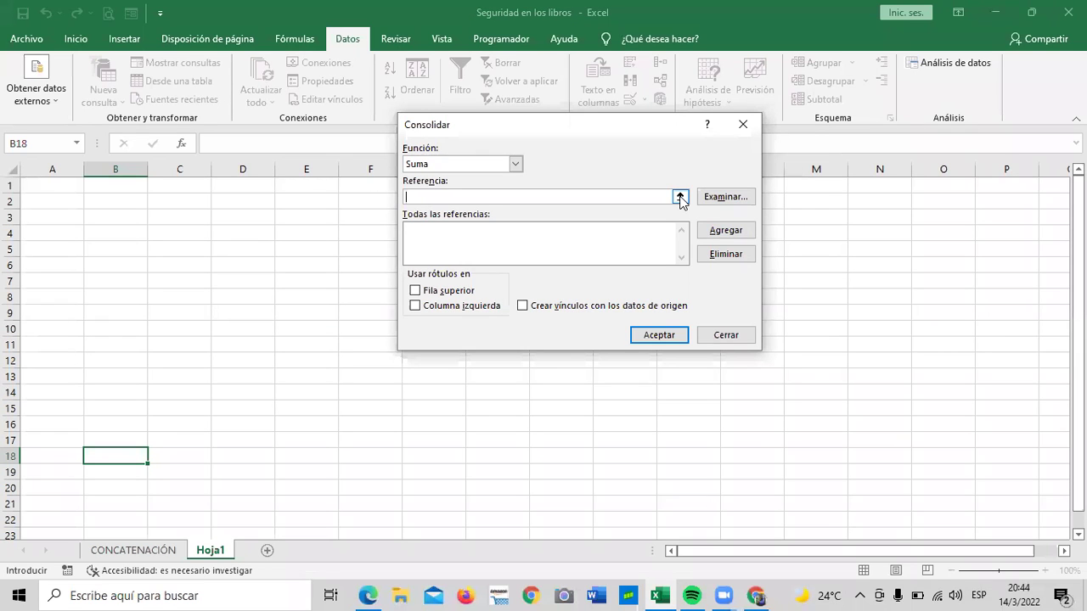
{"action": "left_click", "coordinate": [720, 197]}
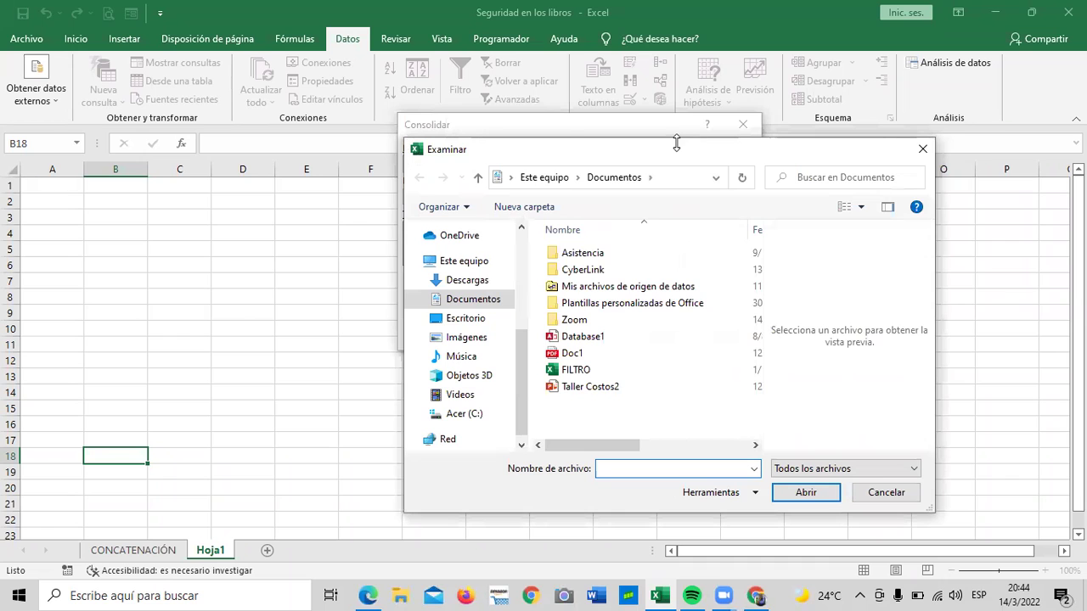
Enlarge and cancel the Examinar browser, then close Consolidar without adding a reference
{"action": "left_click_drag", "start_coordinate": [676, 142], "coordinate": [623, 106]}
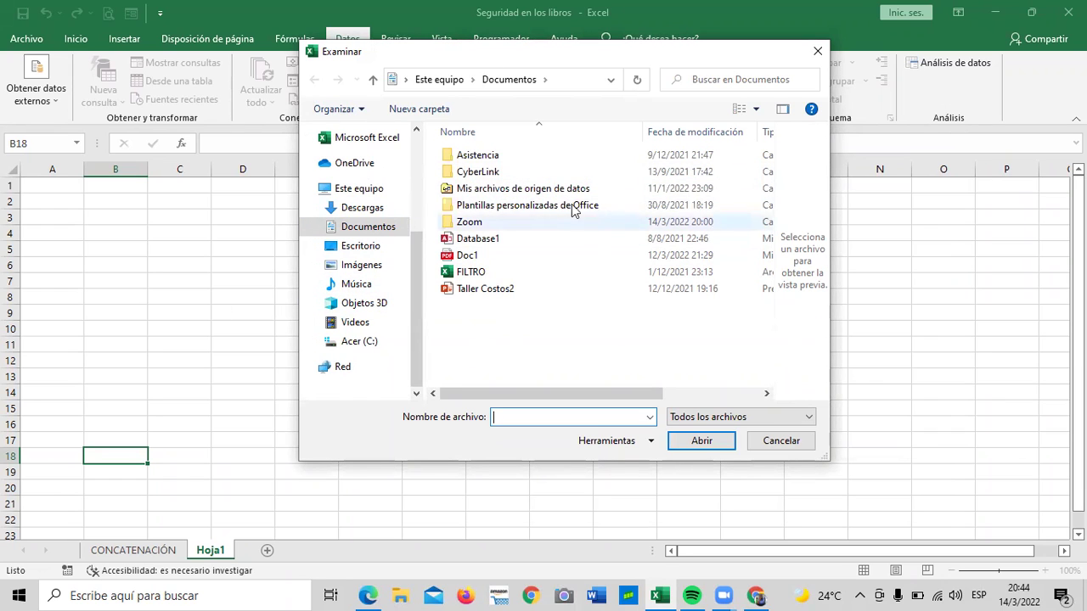
{"action": "left_click", "coordinate": [818, 52]}
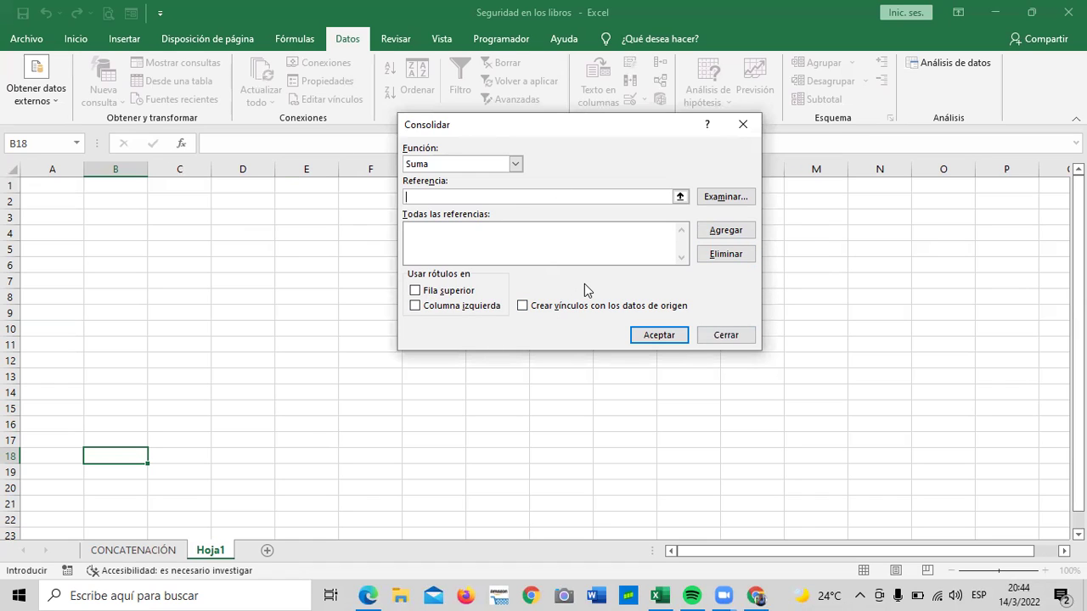
{"action": "left_click", "coordinate": [725, 334]}
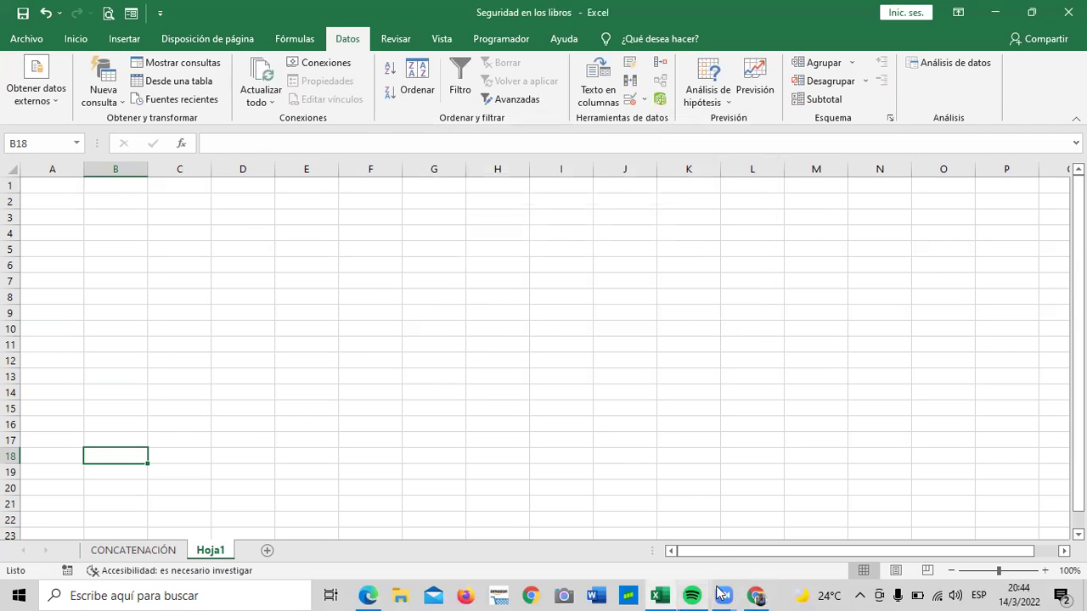
Return to the Chrome lesson and scroll up to steps 1–3 with the Herramientas de datos image
{"action": "mouse_move", "coordinate": [758, 595]}
{"action": "left_click", "coordinate": [791, 574]}
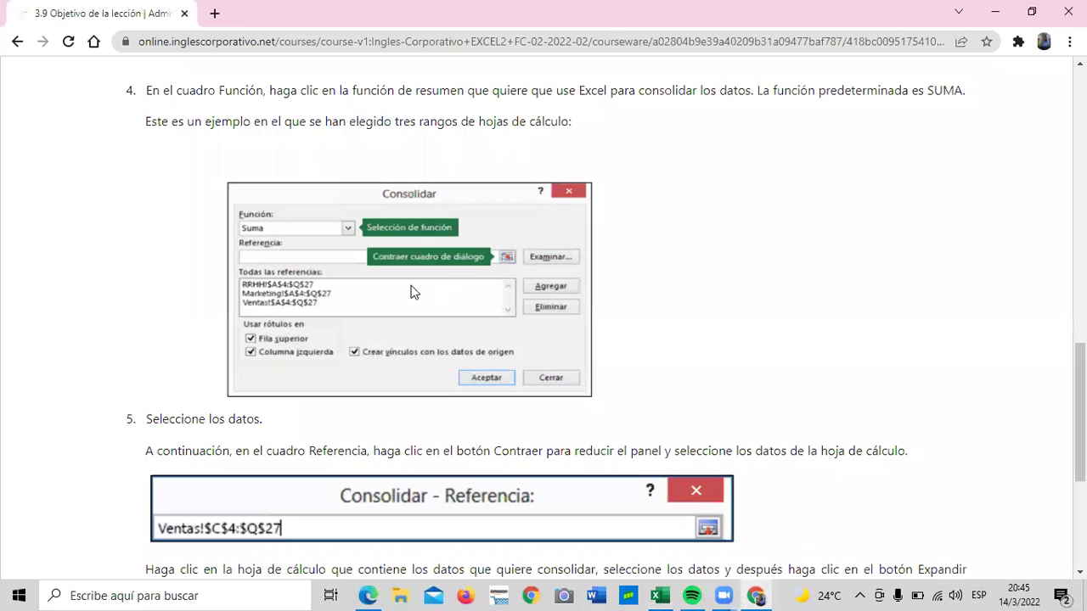
{"action": "mouse_move", "coordinate": [508, 194]}
{"action": "left_mouse_down"}
{"action": "mouse_move", "coordinate": [529, 181]}
{"action": "mouse_move", "coordinate": [491, 194]}
{"action": "left_mouse_up"}
{"action": "scroll", "coordinate": [314, 344], "scroll_direction": "up", "scroll_amount": 2}
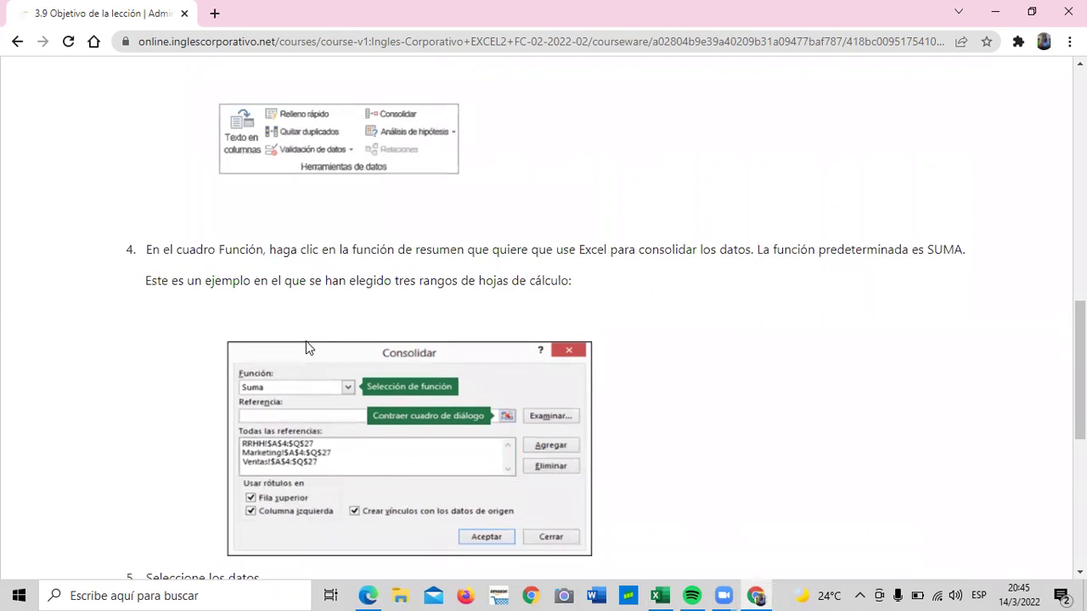
{"action": "scroll", "coordinate": [330, 326], "scroll_direction": "up", "scroll_amount": 2}
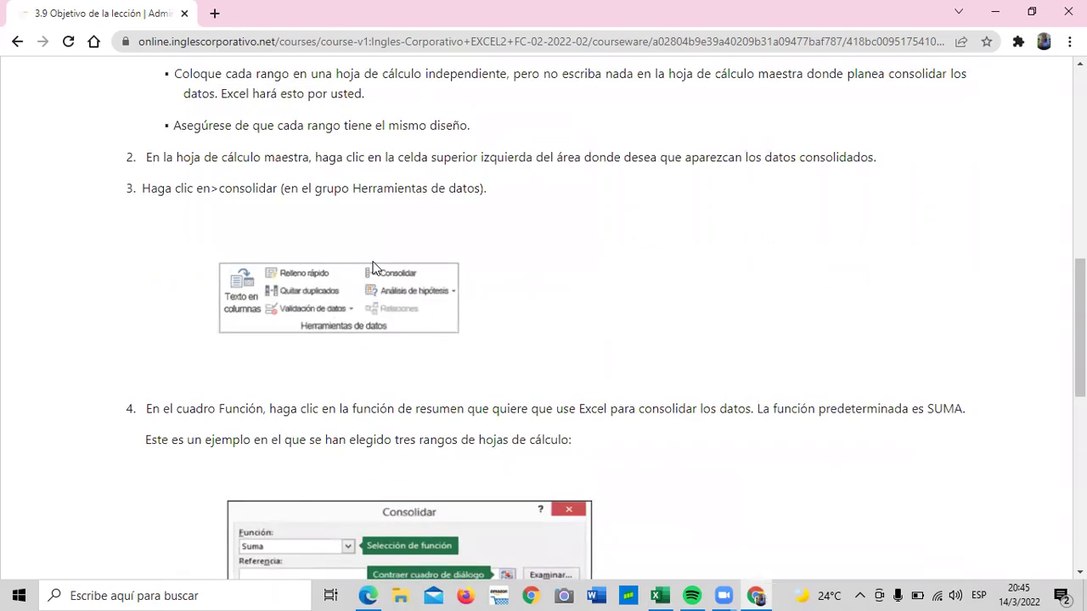
{"action": "scroll", "coordinate": [391, 262], "scroll_direction": "up", "scroll_amount": 2}
{"action": "scroll", "coordinate": [391, 261], "scroll_direction": "up", "scroll_amount": 2}
{"action": "scroll", "coordinate": [392, 262], "scroll_direction": "up", "scroll_amount": 1}
{"action": "scroll", "coordinate": [346, 235], "scroll_direction": "down", "scroll_amount": 2}
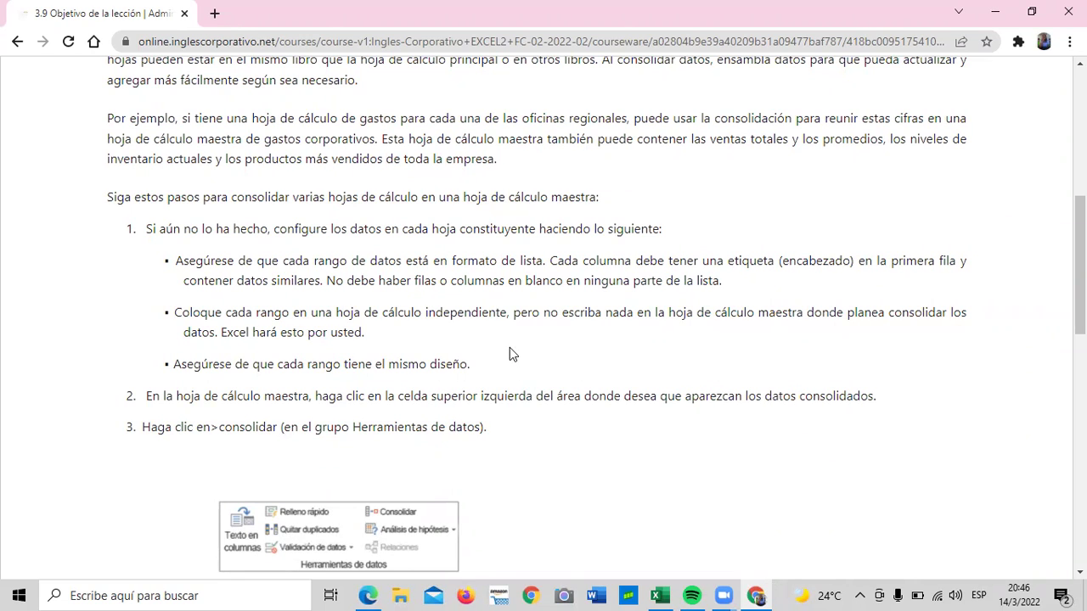
Scroll the lesson down to step 5, 'Seleccione los datos', for the Consolidar reference
{"action": "scroll", "coordinate": [510, 347], "scroll_direction": "down", "scroll_amount": 1}
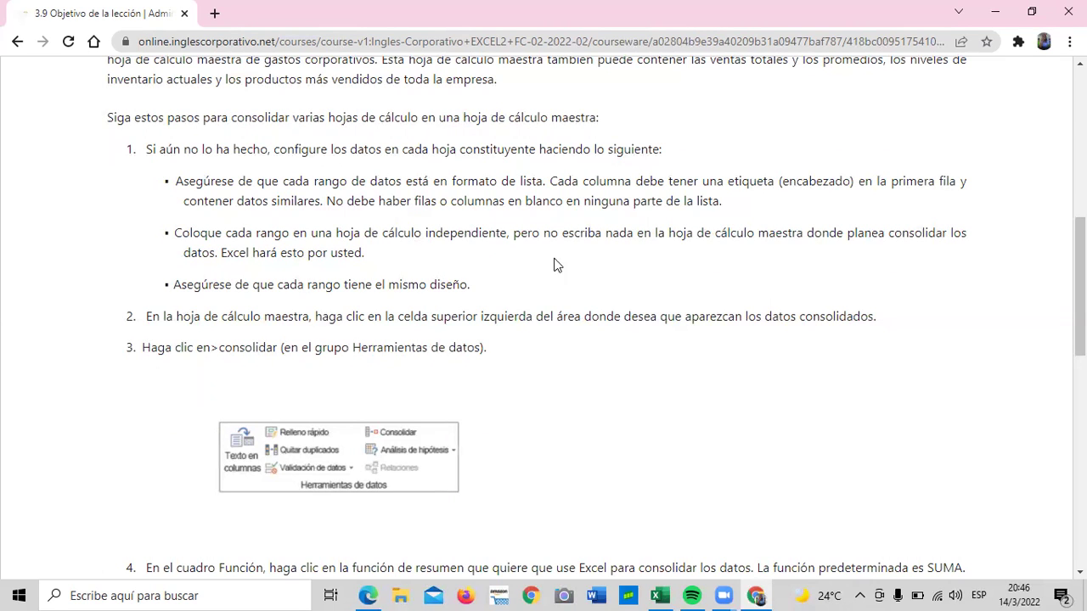
{"action": "scroll", "coordinate": [636, 359], "scroll_direction": "down", "scroll_amount": 1}
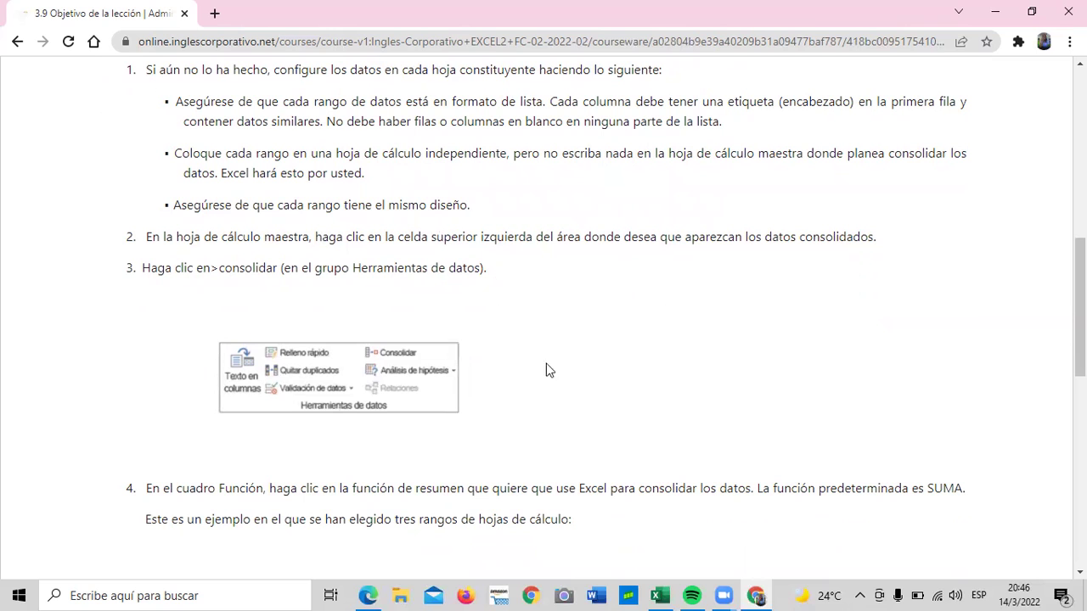
{"action": "scroll", "coordinate": [524, 372], "scroll_direction": "down", "scroll_amount": 1}
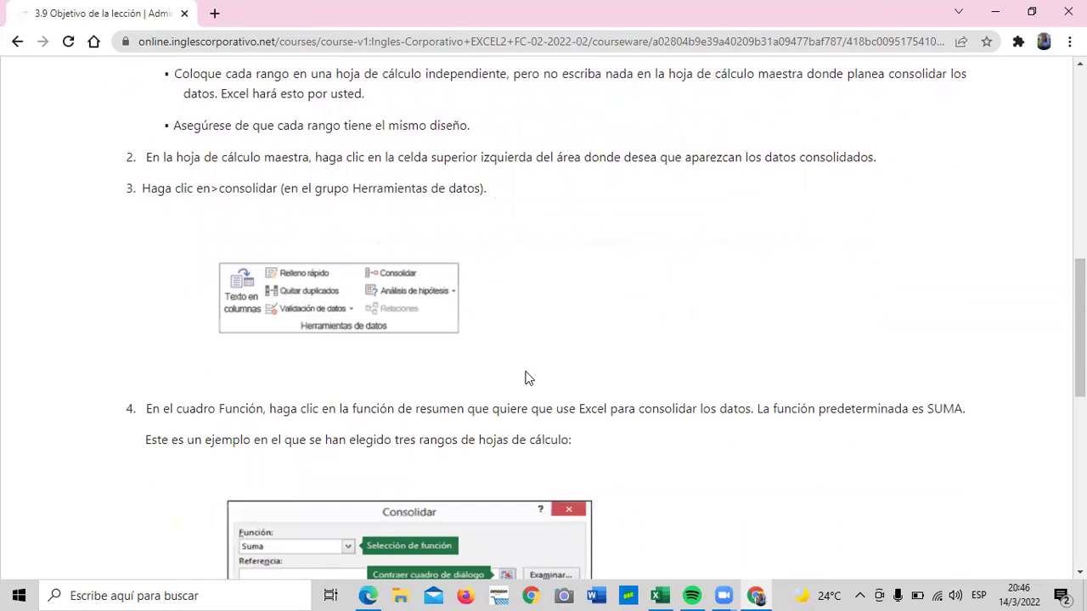
{"action": "scroll", "coordinate": [525, 378], "scroll_direction": "down", "scroll_amount": 2}
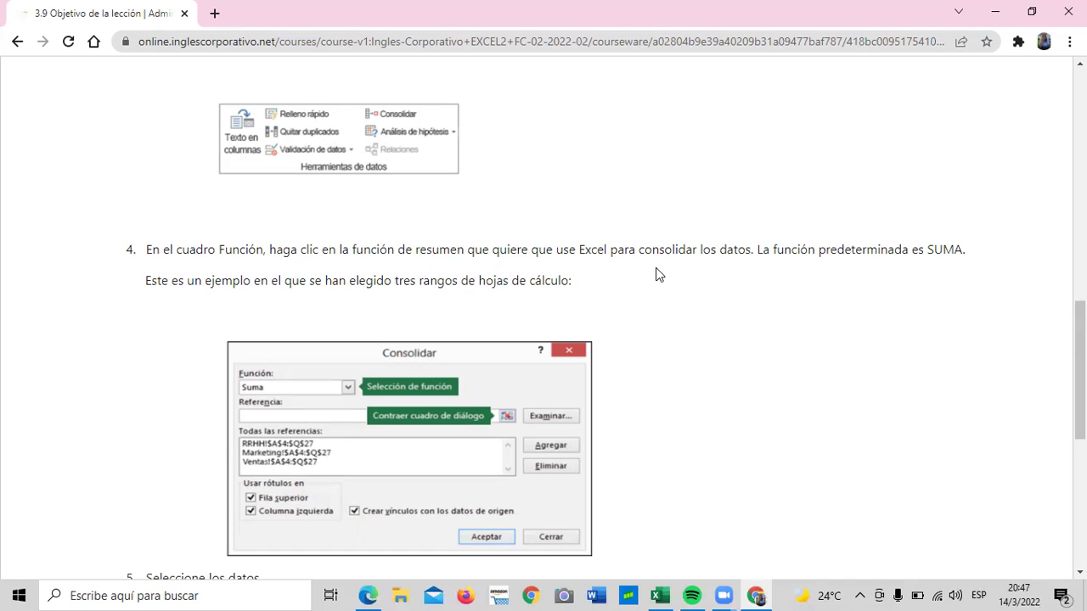
{"action": "scroll", "coordinate": [656, 274], "scroll_direction": "down", "scroll_amount": 1}
{"action": "scroll", "coordinate": [655, 274], "scroll_direction": "down", "scroll_amount": 2}
{"action": "scroll", "coordinate": [655, 273], "scroll_direction": "down", "scroll_amount": 1}
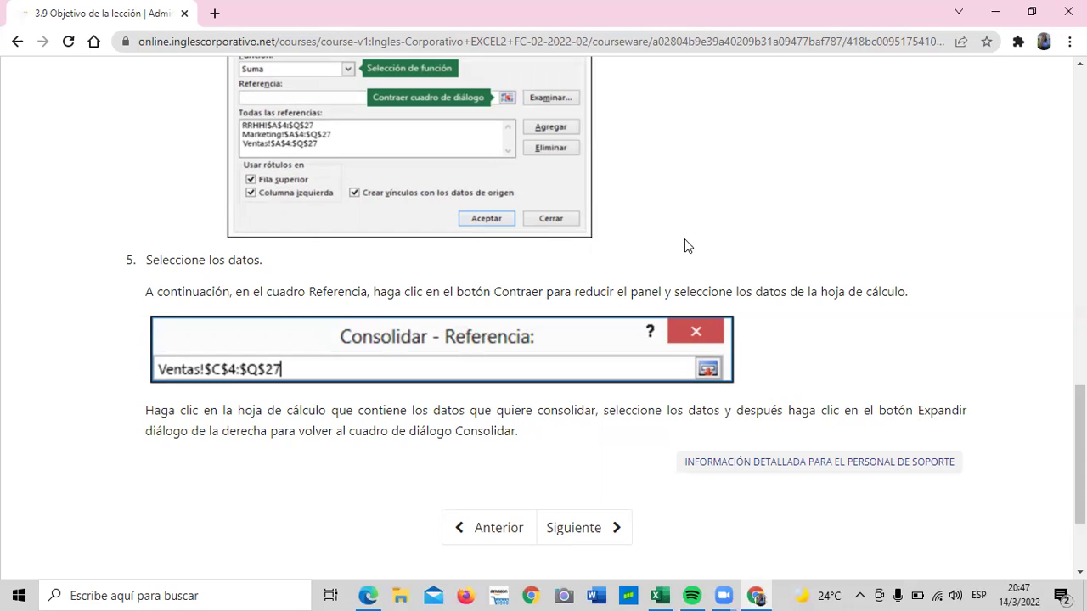
{"action": "scroll", "coordinate": [519, 325], "scroll_direction": "down", "scroll_amount": 2}
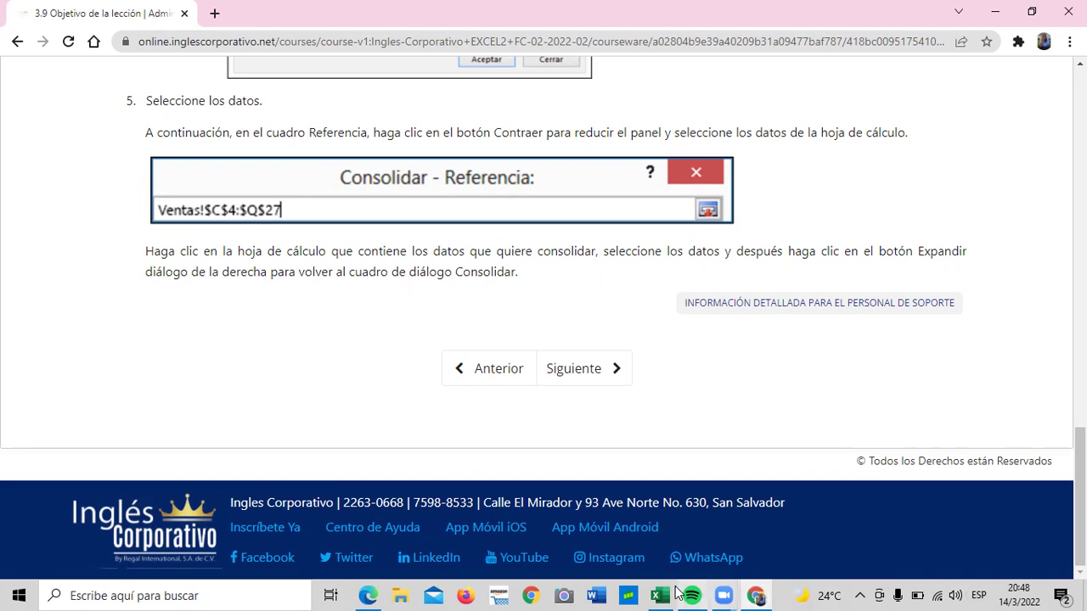
Back in Excel, add sheets Hoja2–Hoja4 and type the heading 'consolidar' in Hoja4!B2
{"action": "mouse_move", "coordinate": [658, 594]}
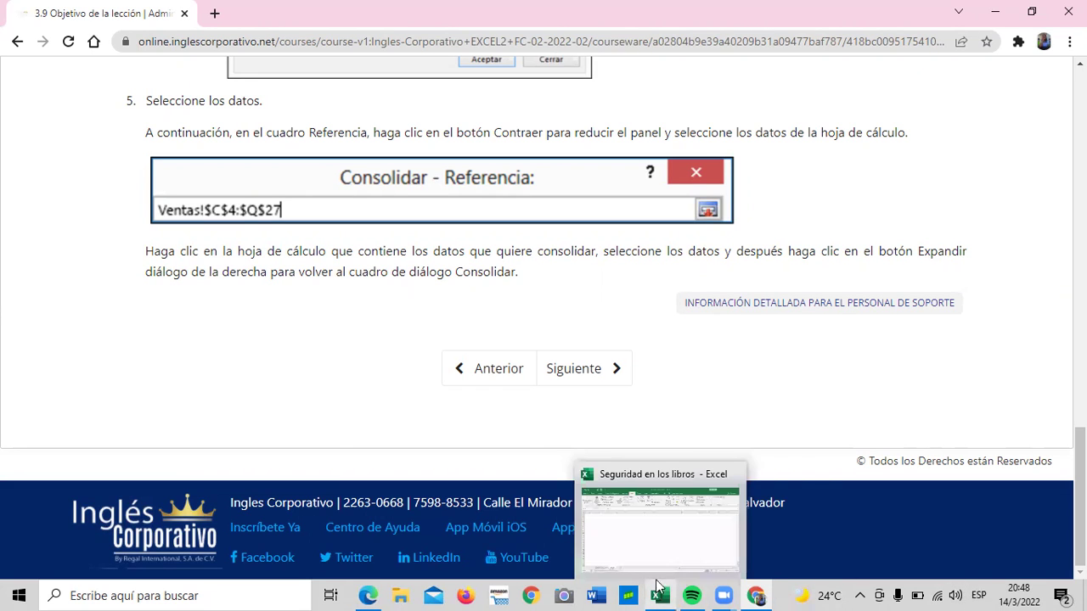
{"action": "left_click", "coordinate": [669, 537]}
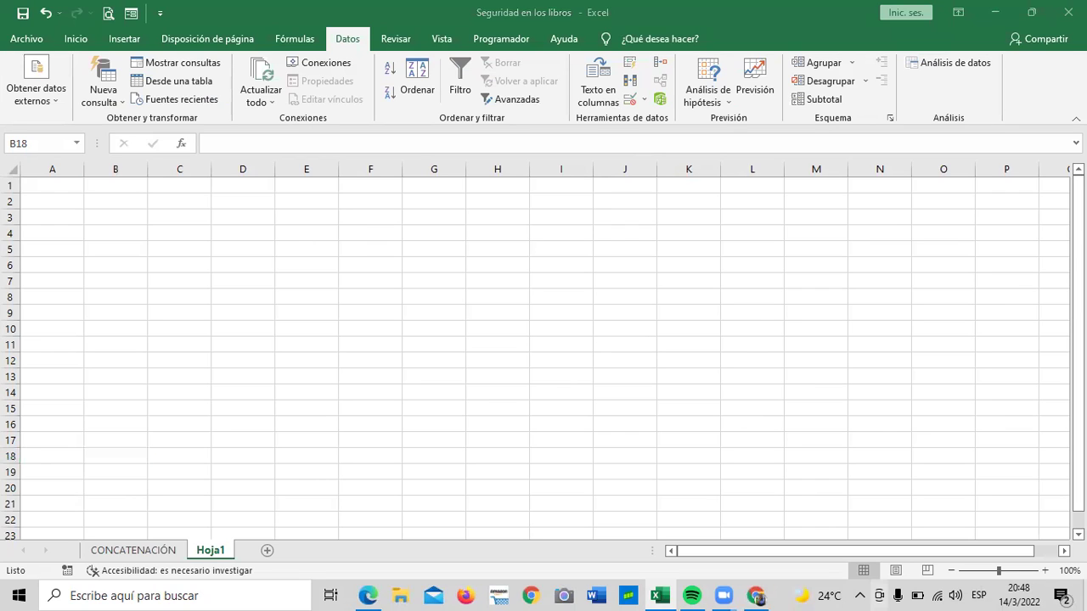
{"action": "left_click", "coordinate": [267, 552]}
{"action": "left_click", "coordinate": [312, 552]}
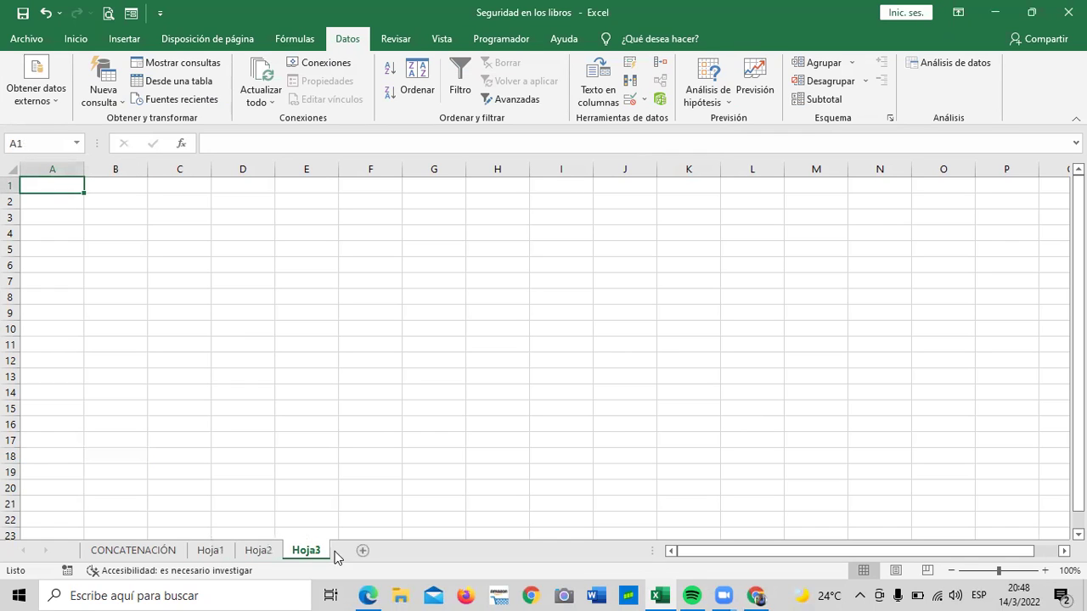
{"action": "left_click", "coordinate": [361, 551]}
{"action": "left_click", "coordinate": [146, 201]}
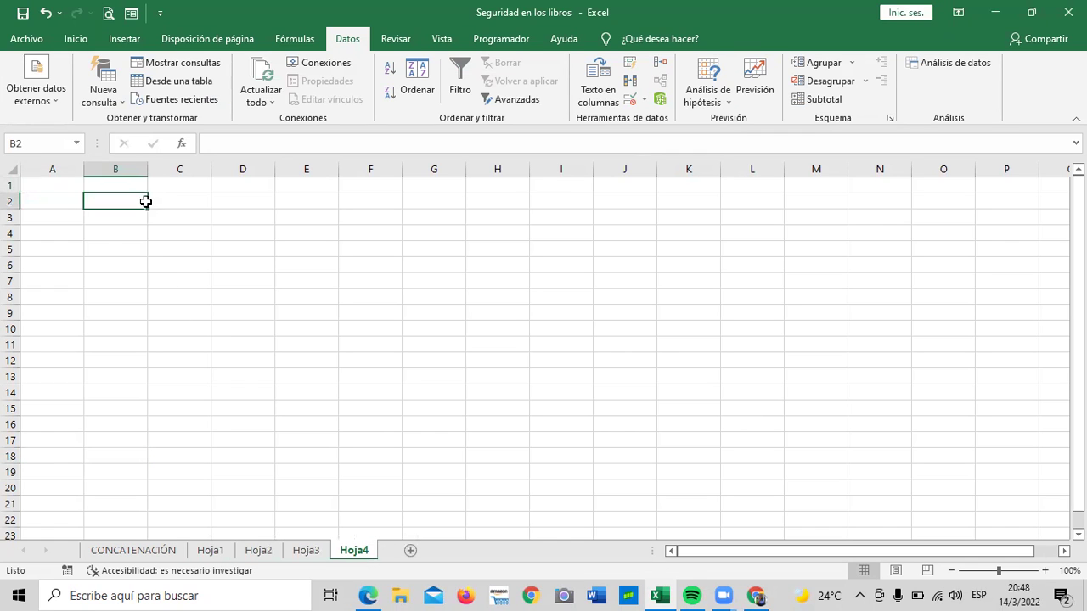
{"action": "type", "text": "consolidar"}
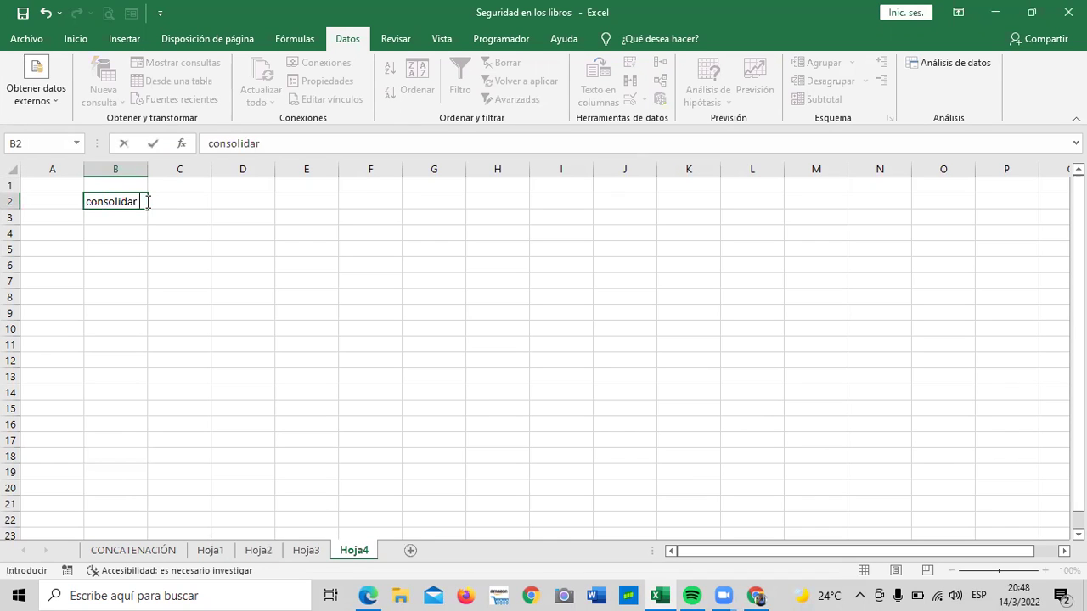
{"action": "left_click", "coordinate": [203, 277]}
{"action": "left_click", "coordinate": [197, 201]}
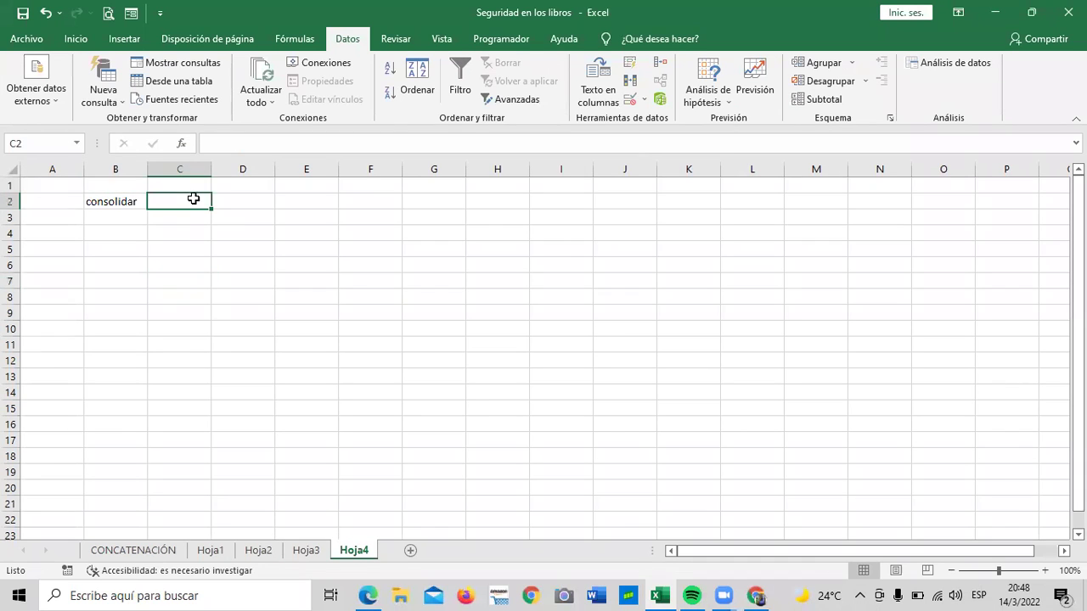
Enter 25 in Hoja1!B2, 75 in Hoja2!B2 and 50 in Hoja3!B3, then select Hoja4!D2
{"action": "left_click", "coordinate": [212, 552]}
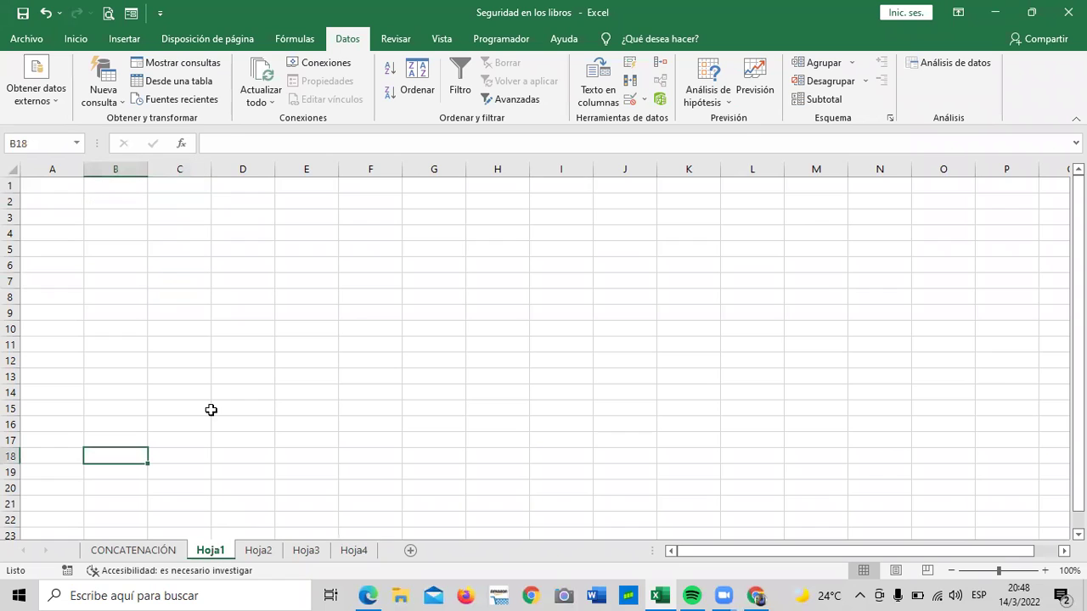
{"action": "left_click", "coordinate": [121, 203]}
{"action": "type", "text": "25"}
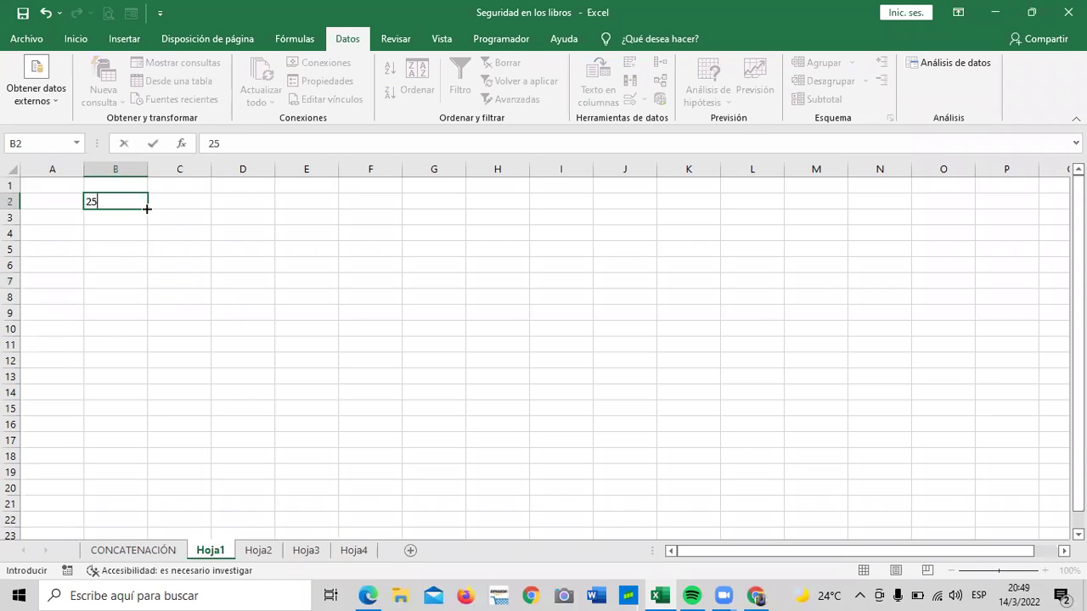
{"action": "left_click", "coordinate": [173, 247]}
{"action": "left_click", "coordinate": [259, 550]}
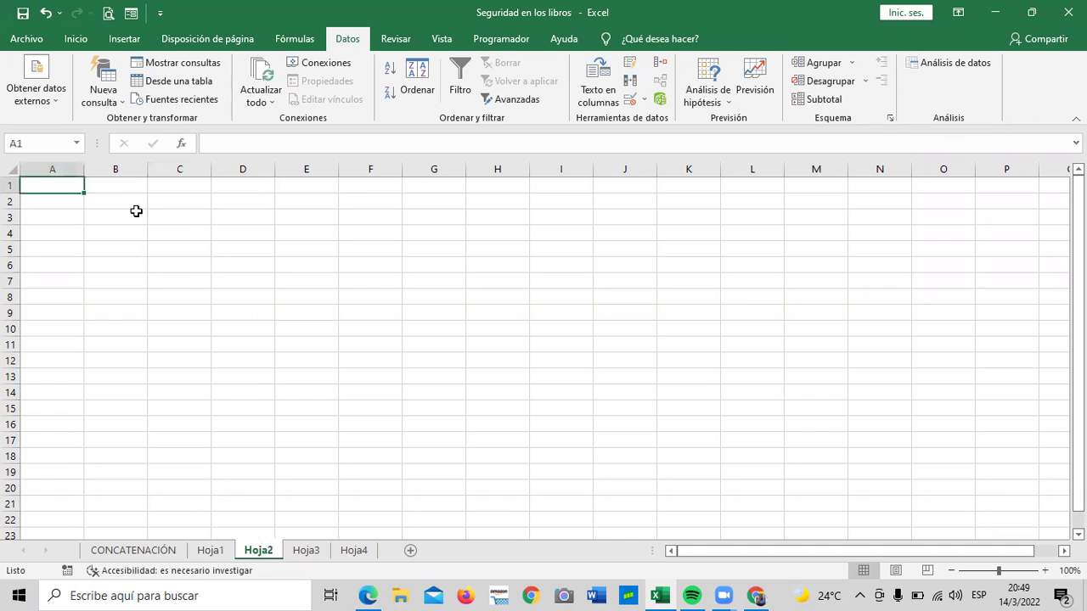
{"action": "left_click", "coordinate": [128, 201]}
{"action": "type", "text": "75"}
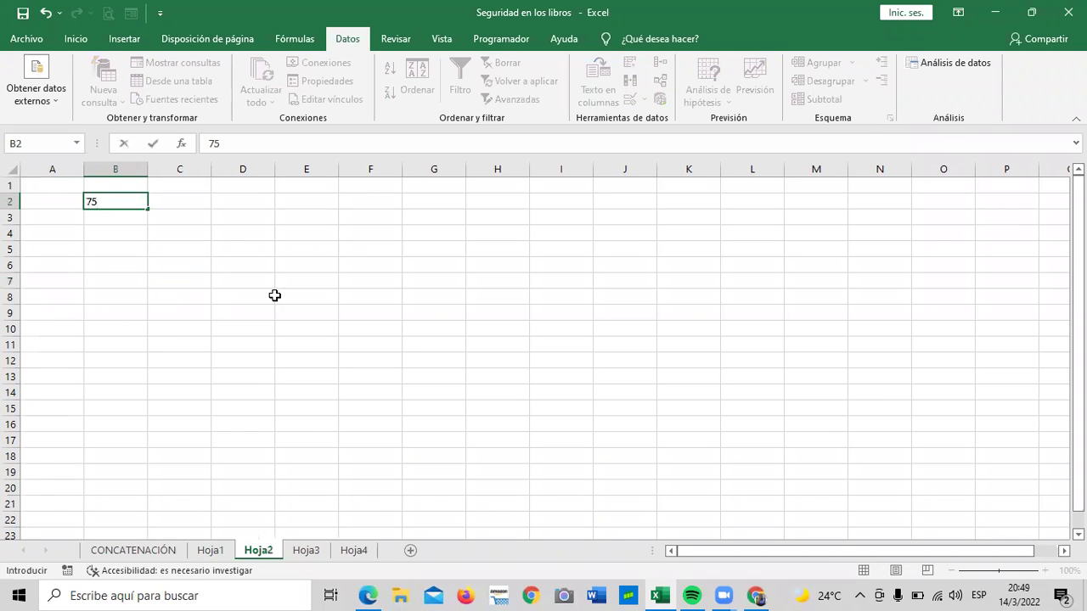
{"action": "left_click", "coordinate": [276, 295]}
{"action": "left_click", "coordinate": [308, 552]}
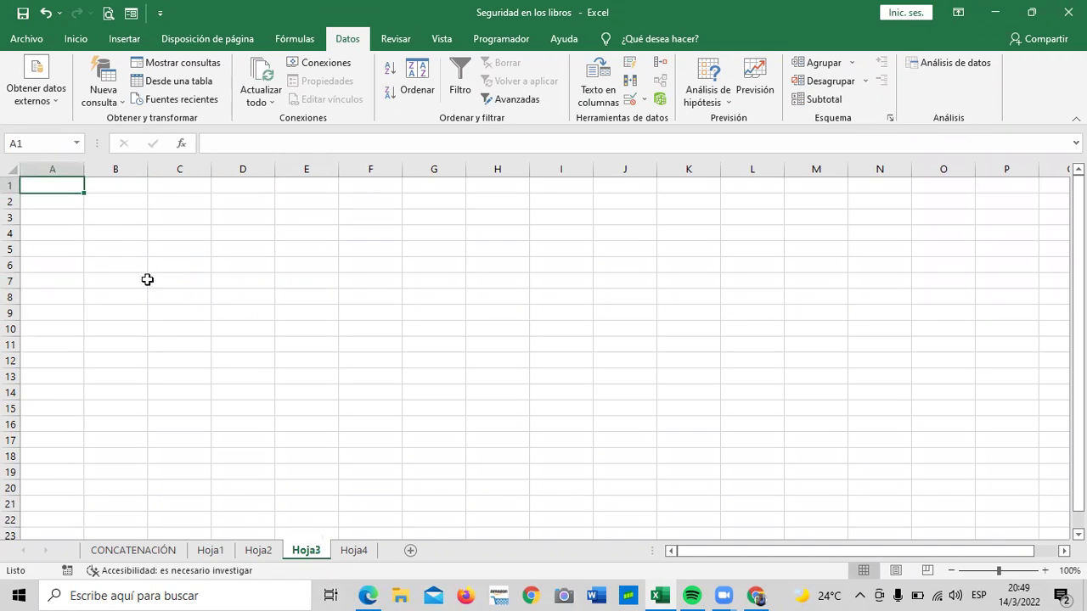
{"action": "left_click", "coordinate": [115, 217]}
{"action": "type", "text": "50"}
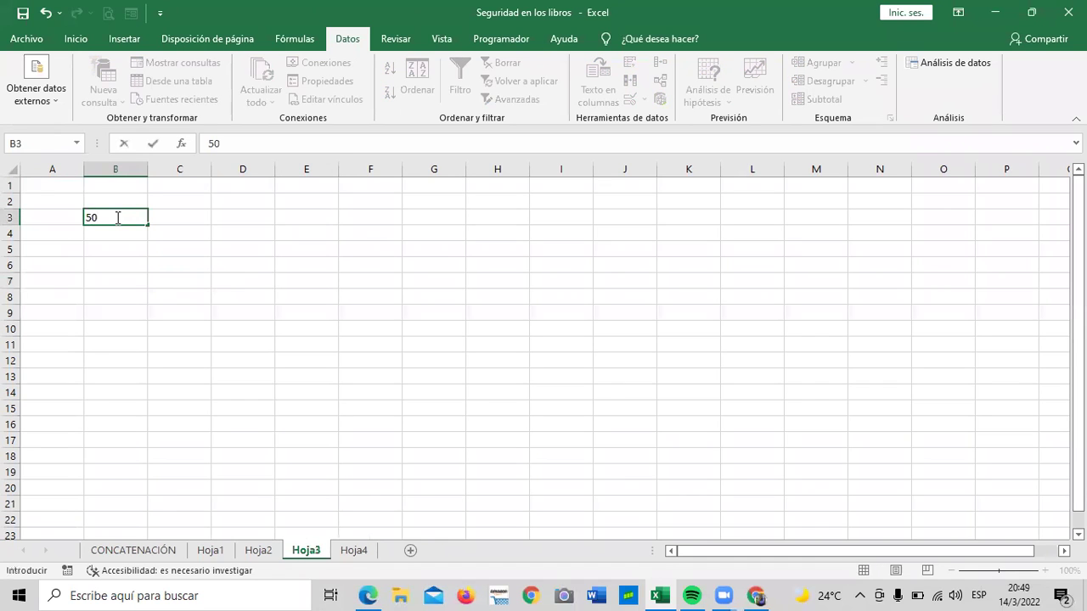
{"action": "left_click", "coordinate": [280, 292]}
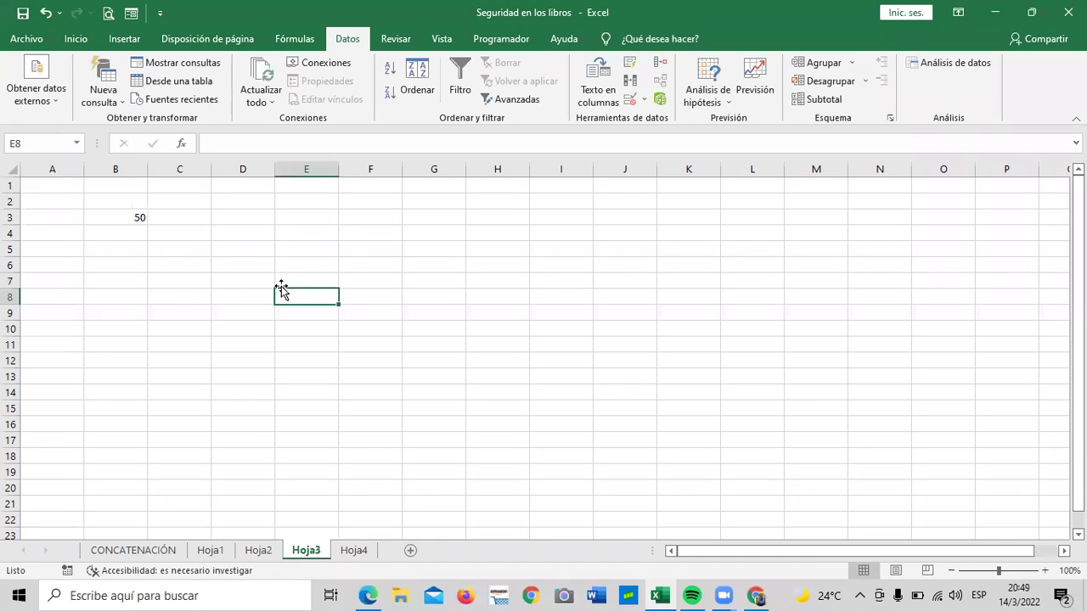
{"action": "left_click", "coordinate": [361, 552]}
{"action": "left_click", "coordinate": [374, 409]}
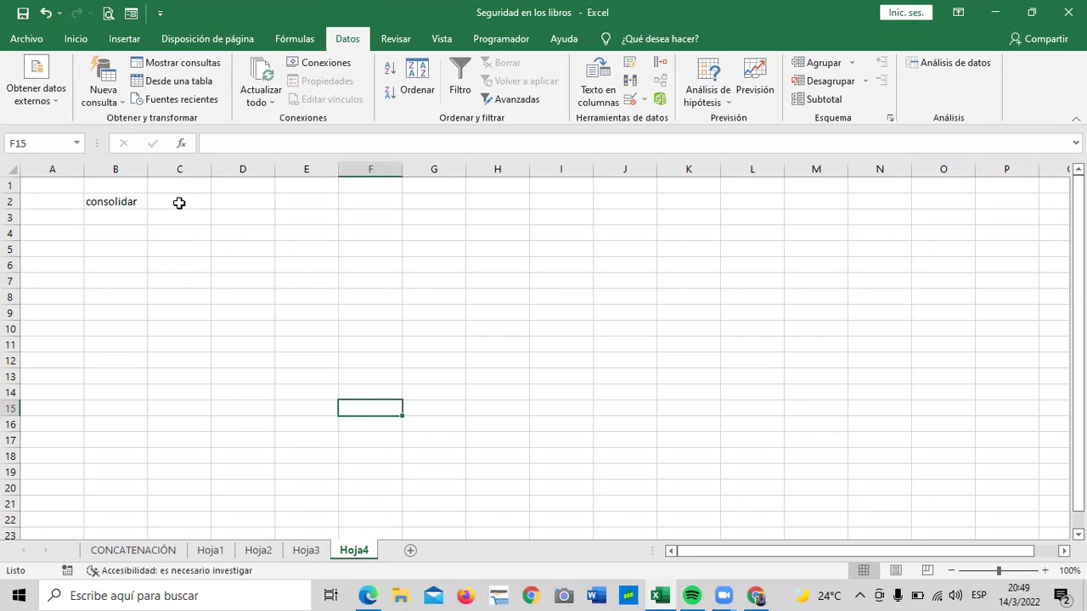
{"action": "left_click", "coordinate": [253, 197]}
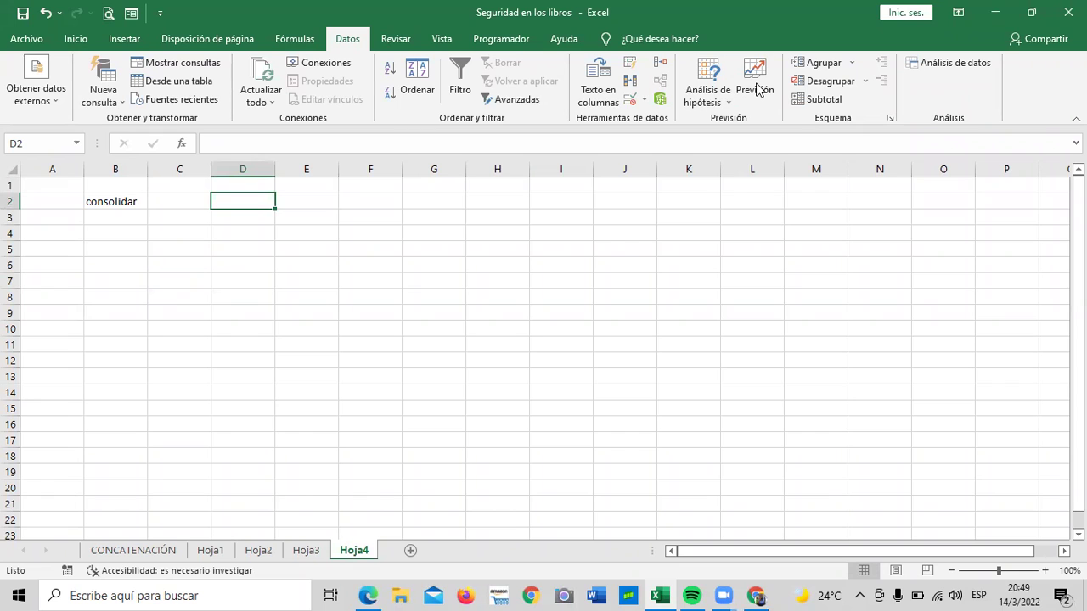
Open Consolidar for Hoja4!D2 and change the function from Suma to Promedio
{"action": "left_click", "coordinate": [660, 64]}
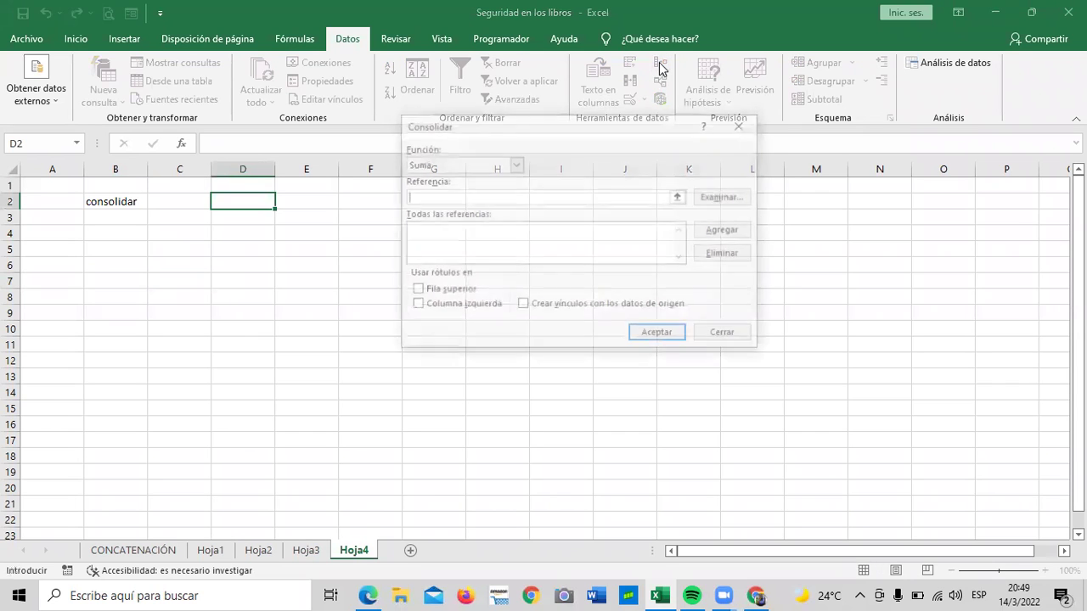
{"action": "left_click", "coordinate": [801, 498]}
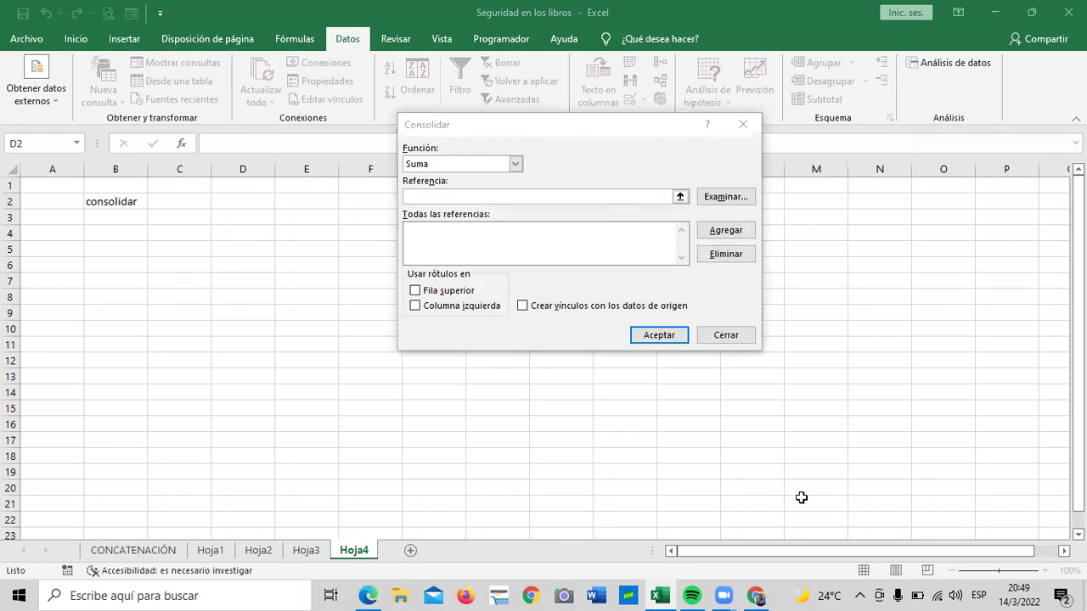
{"action": "left_click_drag", "start_coordinate": [636, 129], "coordinate": [695, 163]}
{"action": "left_click", "coordinate": [575, 198]}
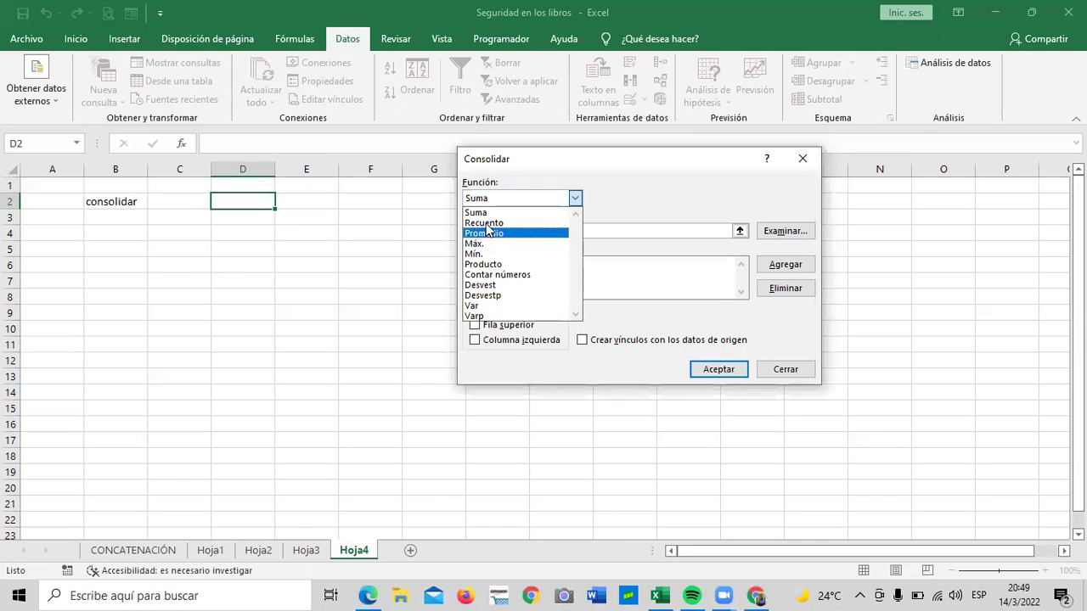
{"action": "left_click", "coordinate": [530, 234]}
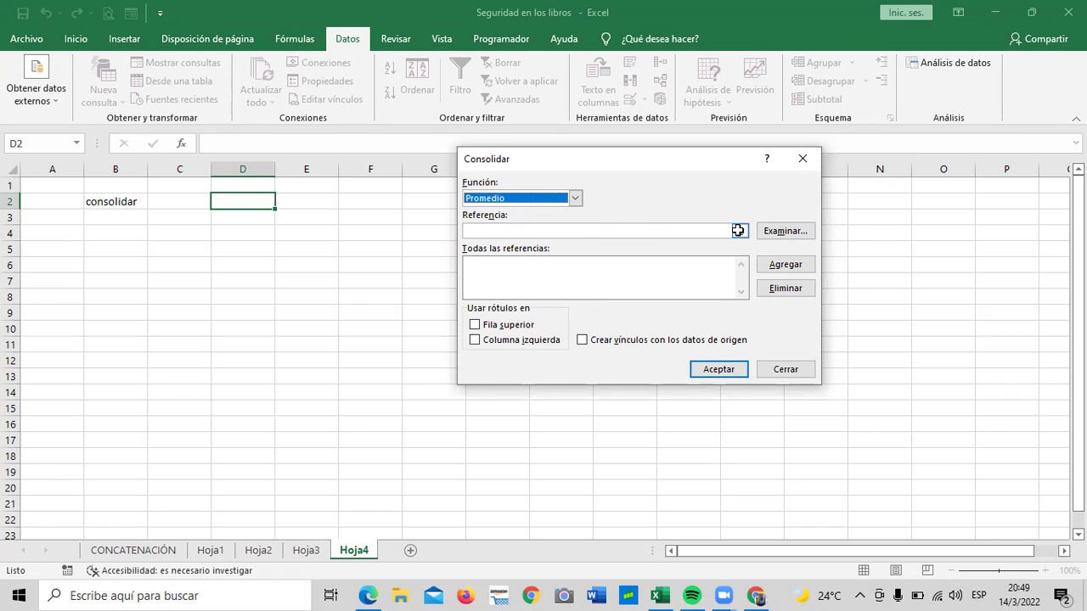
{"action": "left_click", "coordinate": [738, 230]}
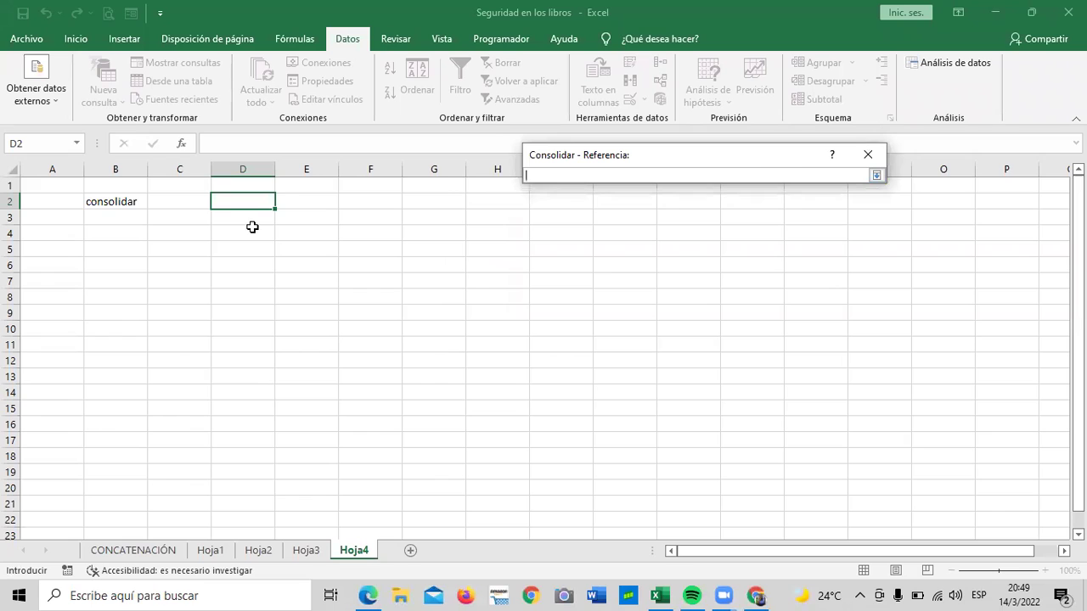
Add references Hoja1!$B$2, Hoja2!$B$2 and Hoja3!$B$3 and run the Promedio consolidation
{"action": "left_click", "coordinate": [213, 551]}
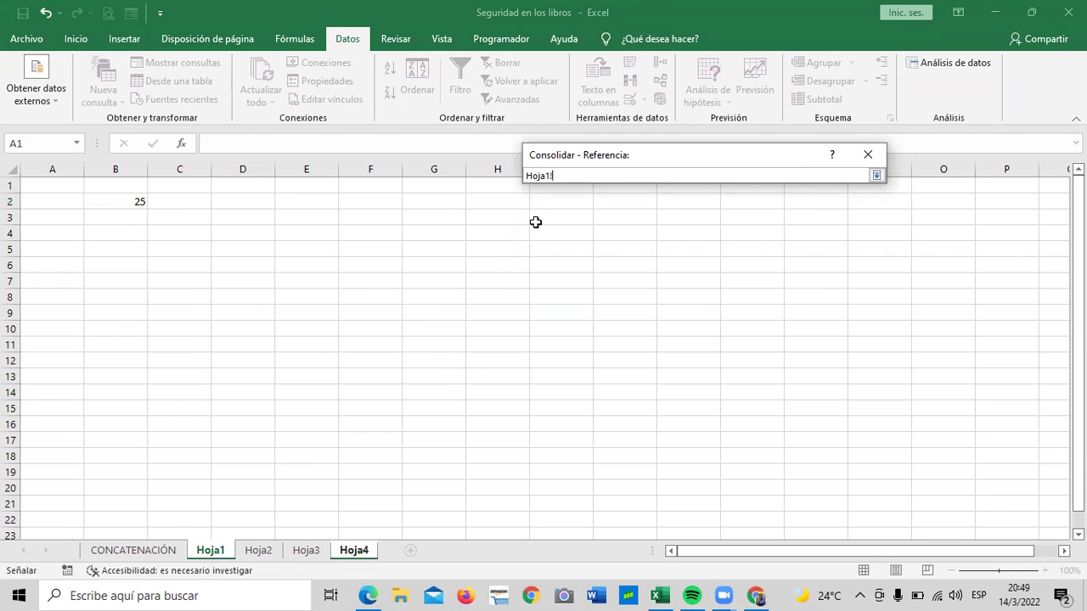
{"action": "left_click", "coordinate": [124, 202]}
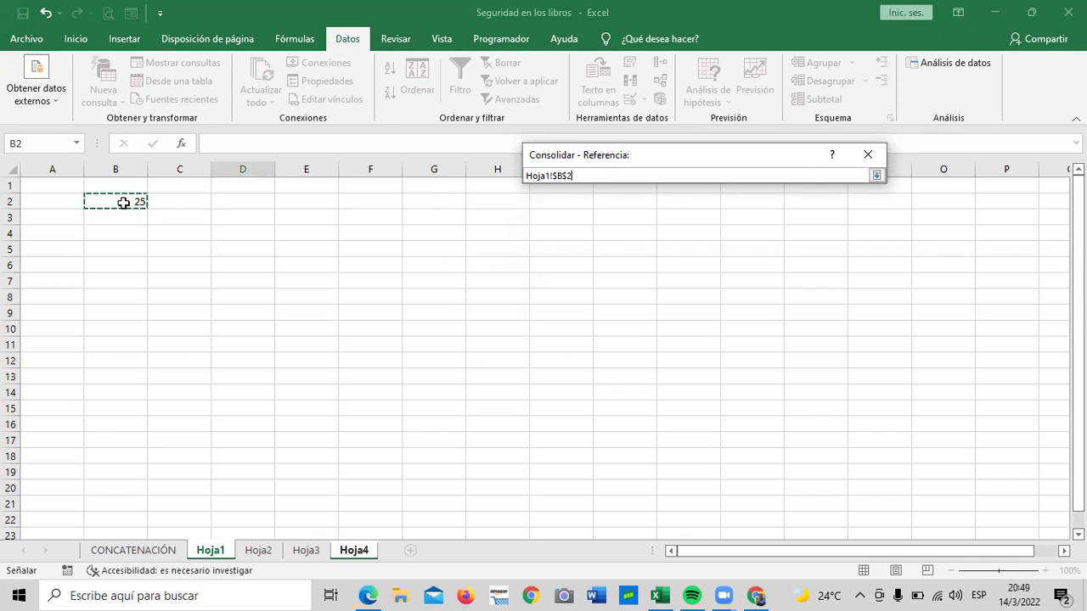
{"action": "left_click", "coordinate": [875, 175]}
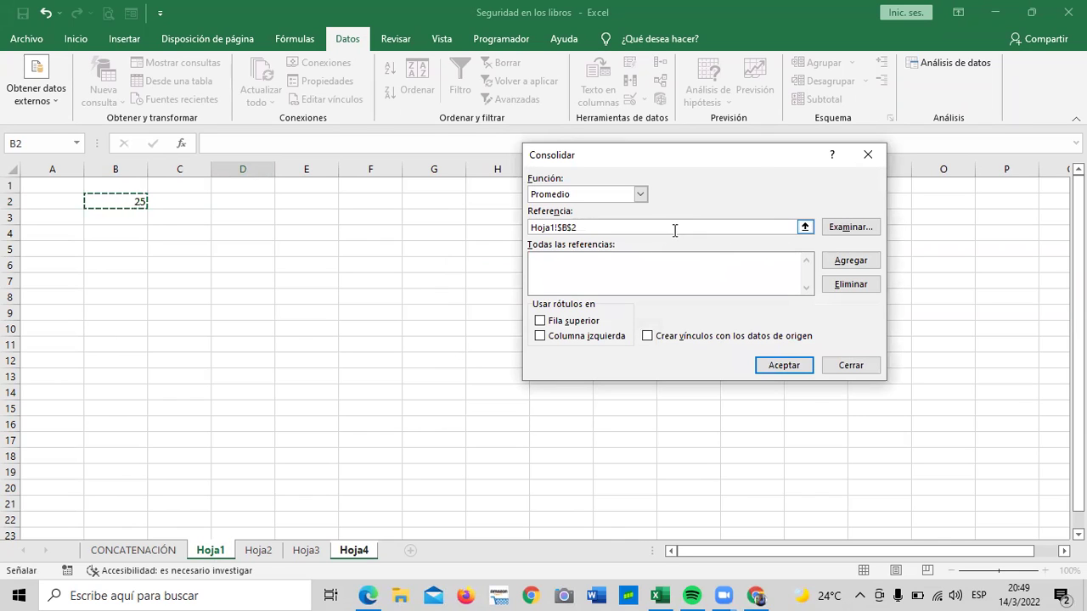
{"action": "left_click", "coordinate": [834, 261]}
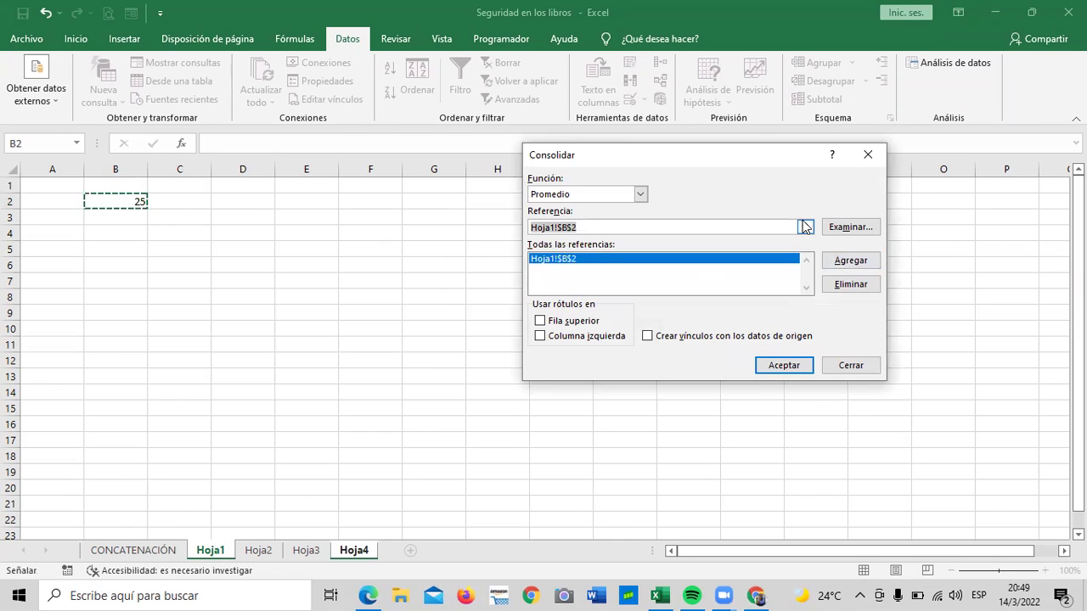
{"action": "left_click", "coordinate": [804, 227]}
{"action": "left_click", "coordinate": [258, 552]}
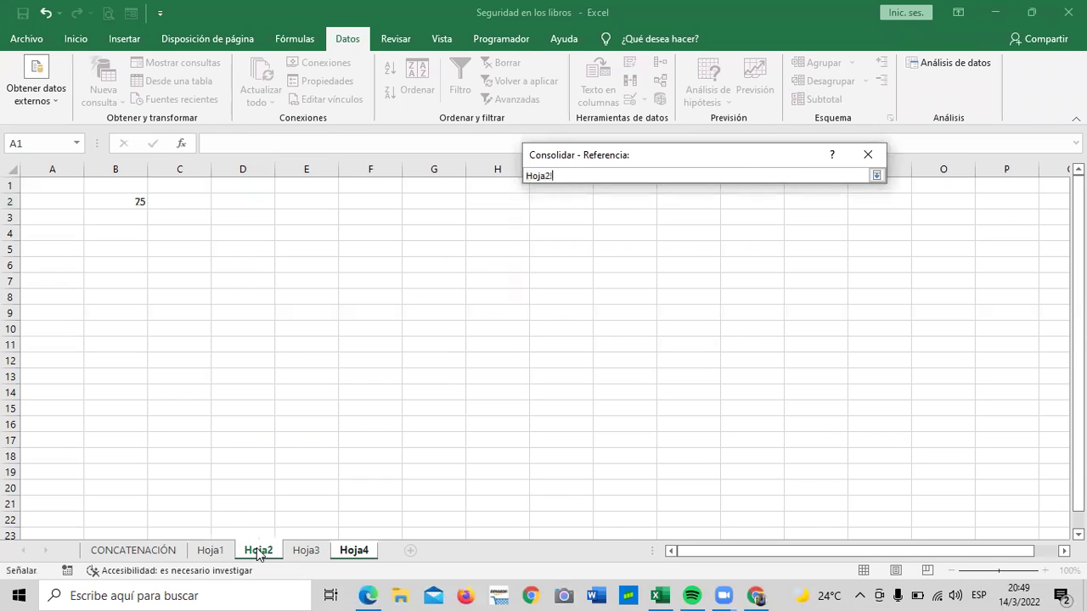
{"action": "left_click", "coordinate": [109, 193]}
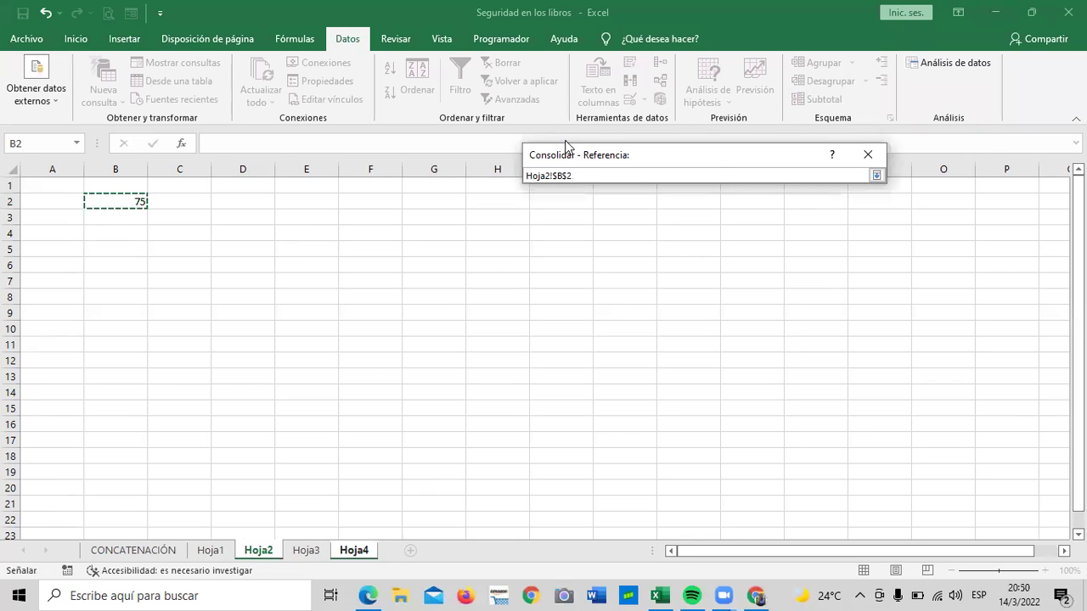
{"action": "left_click", "coordinate": [876, 174]}
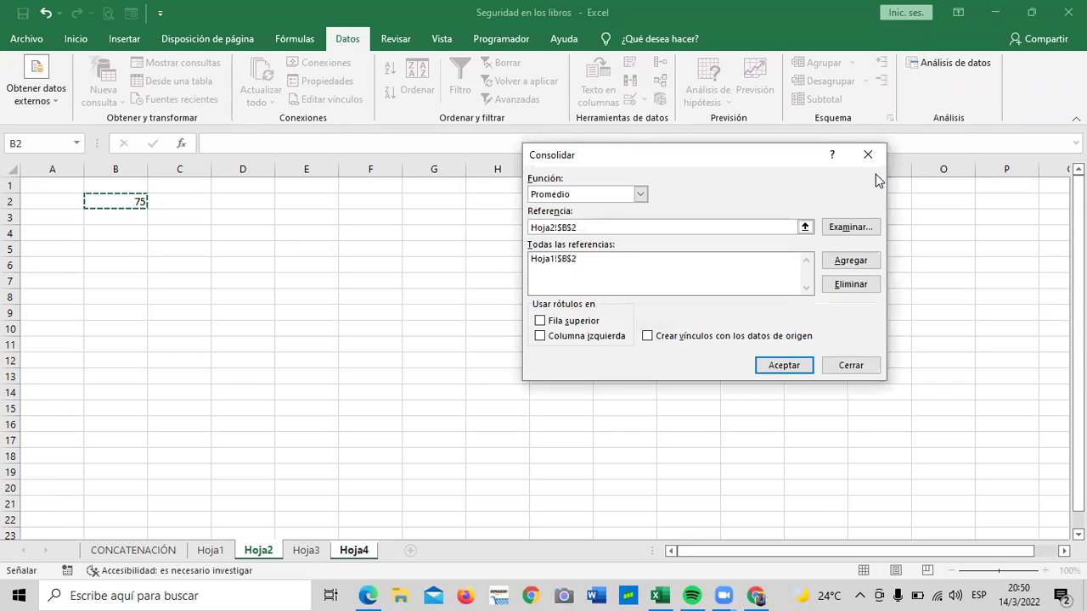
{"action": "left_click", "coordinate": [851, 261]}
{"action": "left_click", "coordinate": [805, 227]}
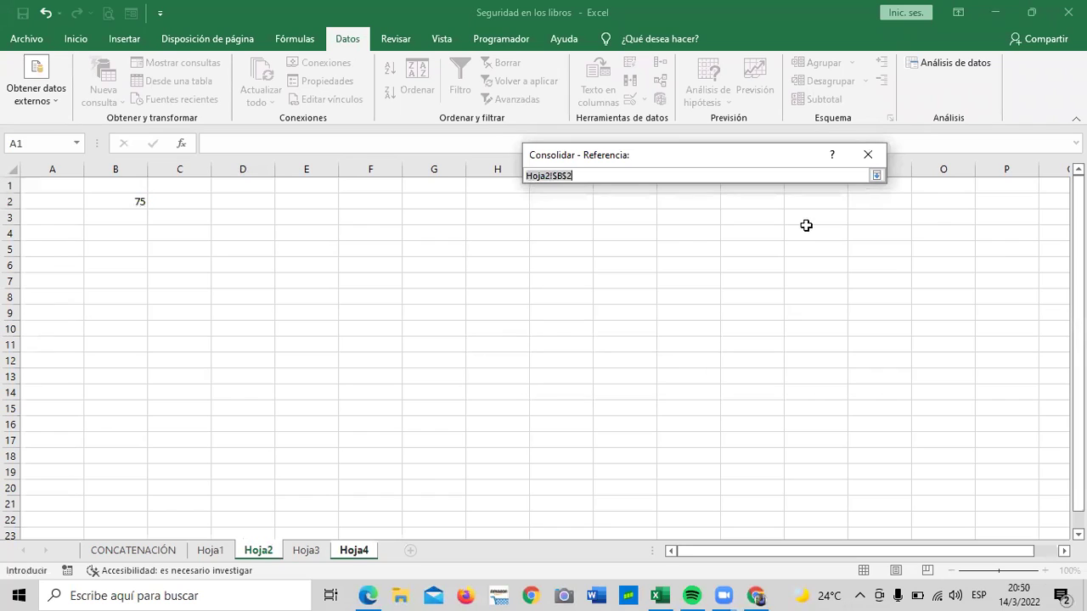
{"action": "left_click", "coordinate": [307, 550]}
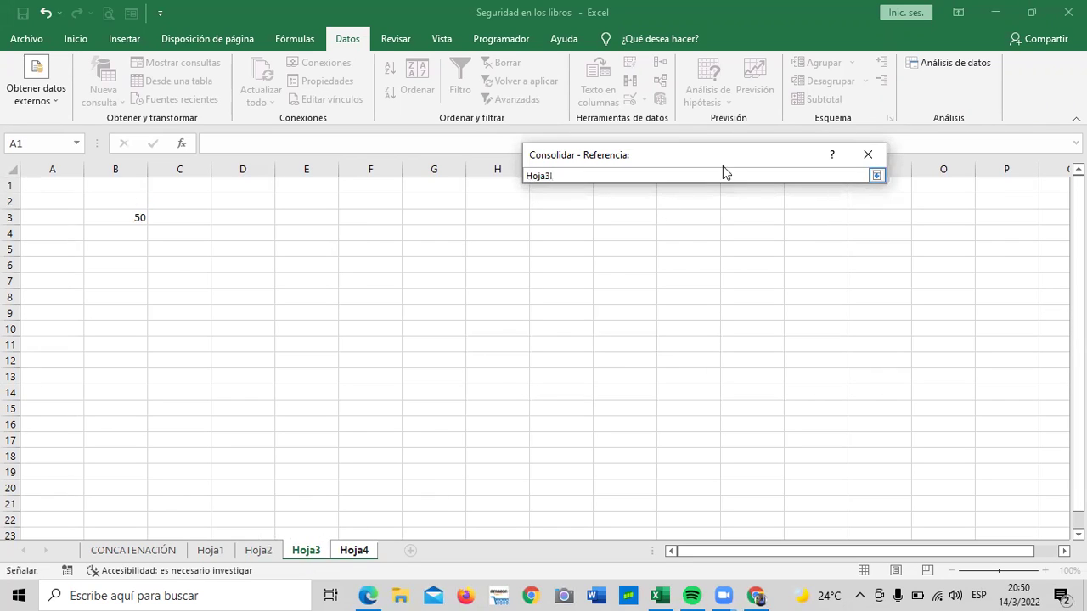
{"action": "left_click", "coordinate": [113, 219]}
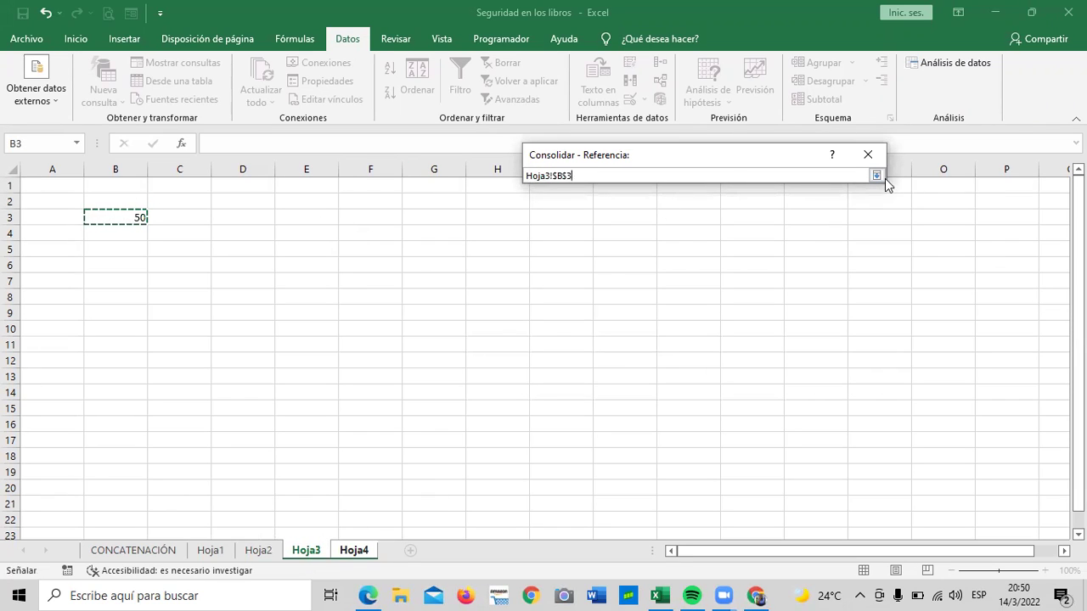
{"action": "left_click", "coordinate": [877, 175]}
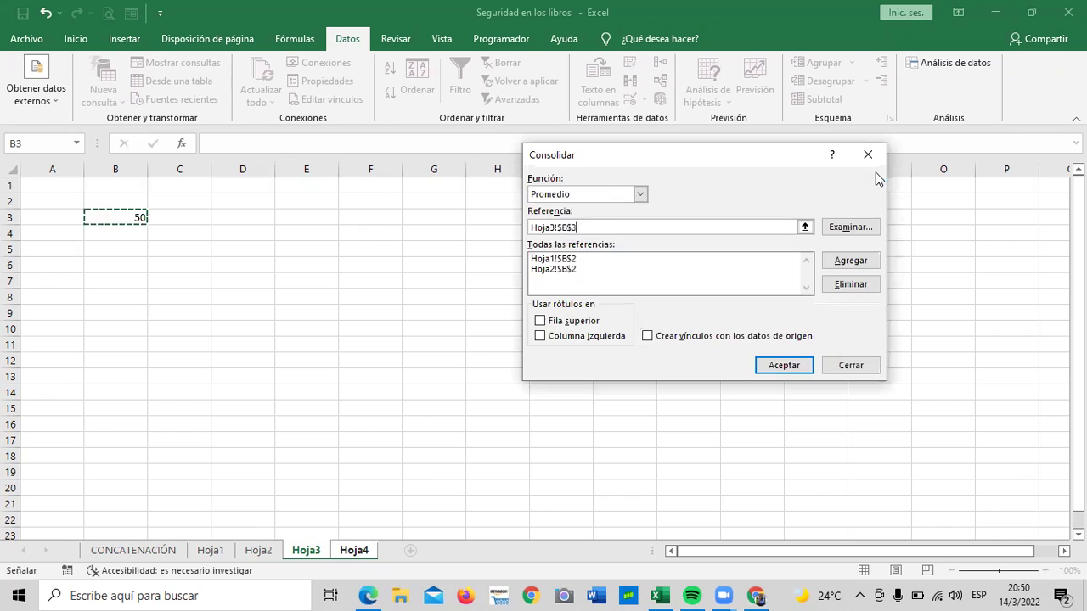
{"action": "left_click", "coordinate": [846, 262]}
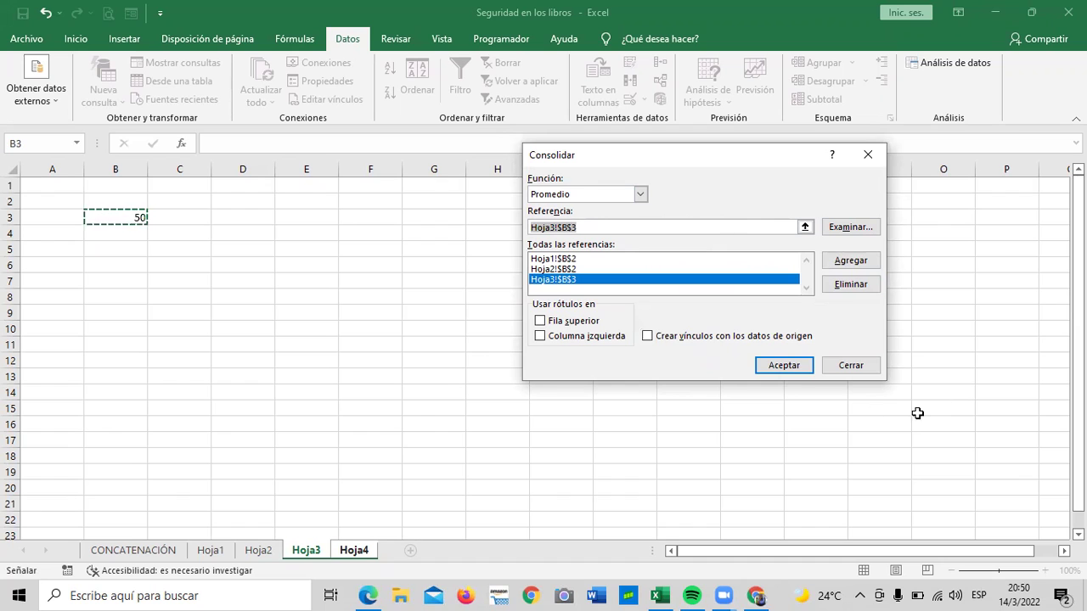
{"action": "left_click", "coordinate": [777, 369]}
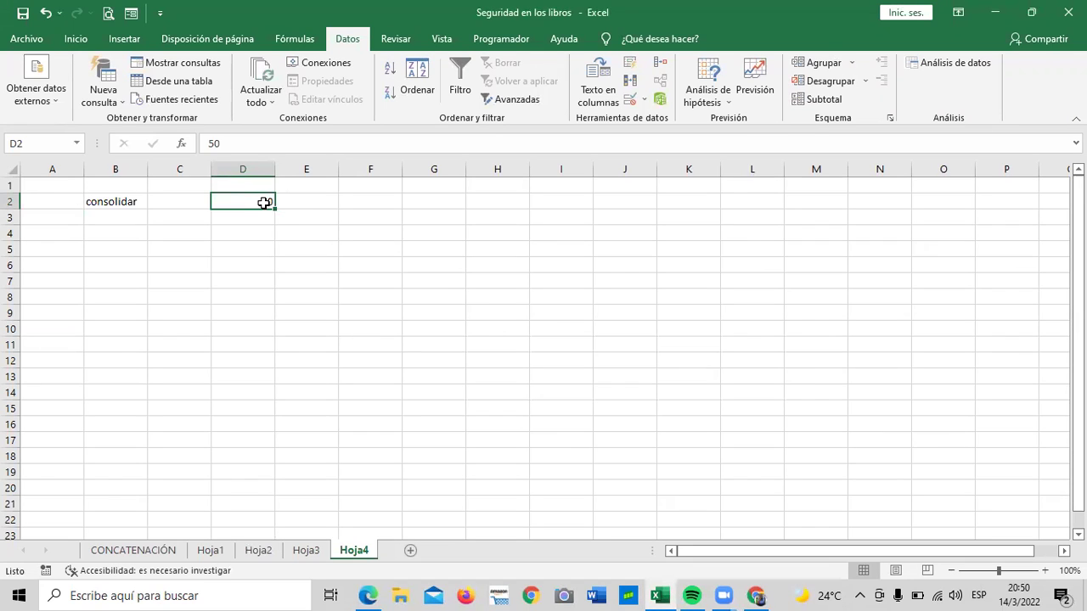
{"action": "left_click", "coordinate": [211, 551]}
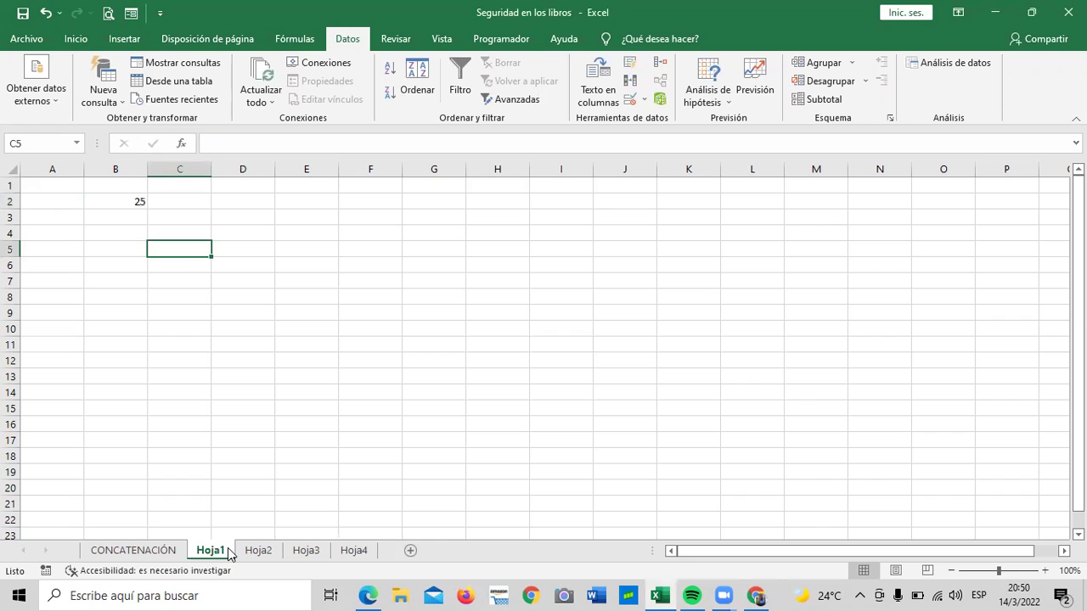
{"action": "left_click", "coordinate": [260, 551]}
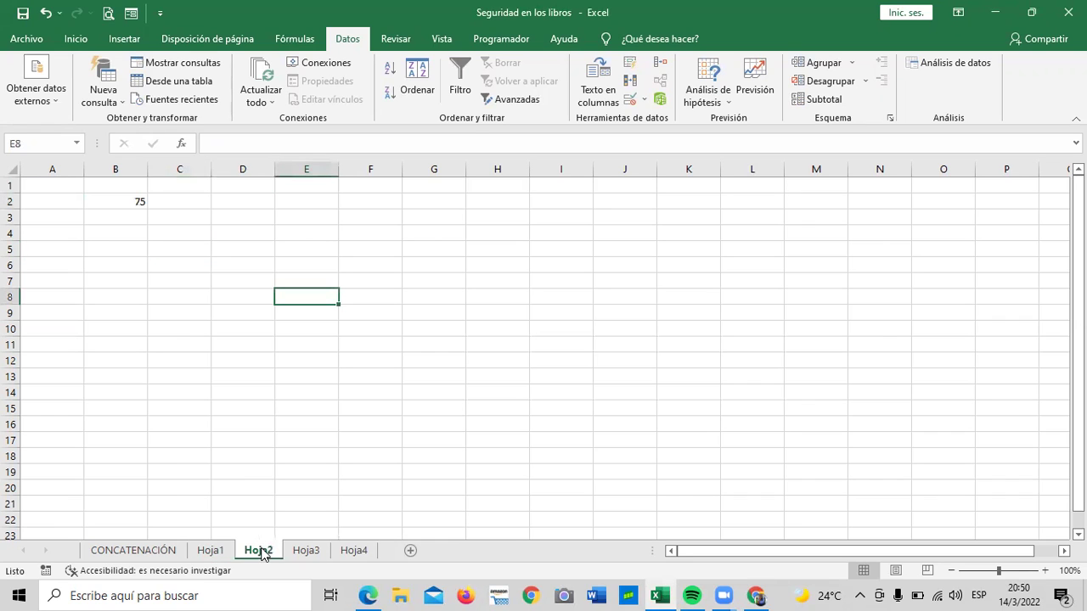
{"action": "left_click", "coordinate": [309, 552]}
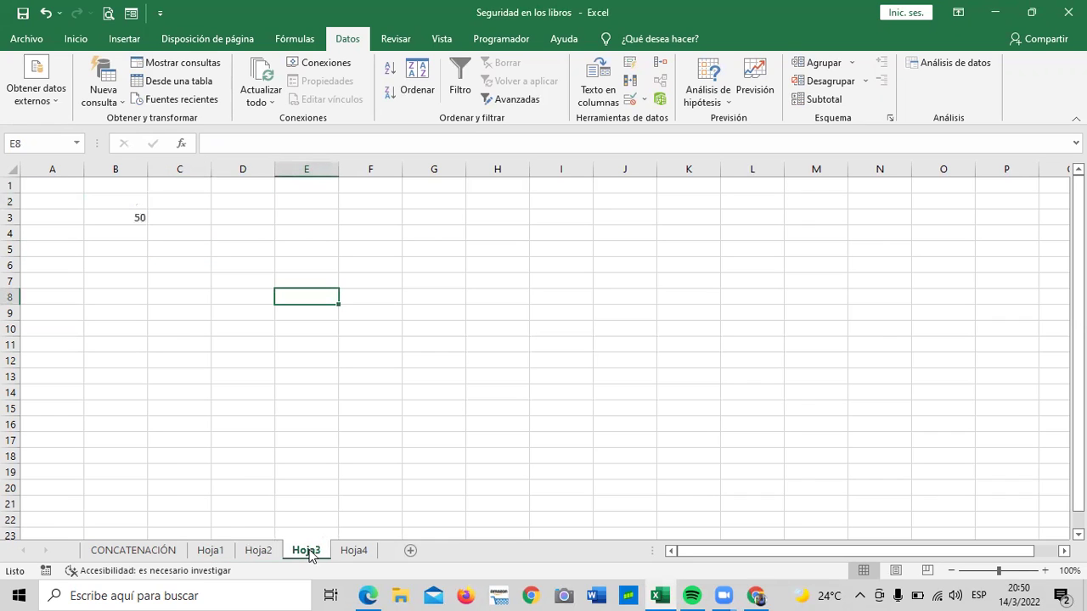
{"action": "left_click", "coordinate": [356, 552]}
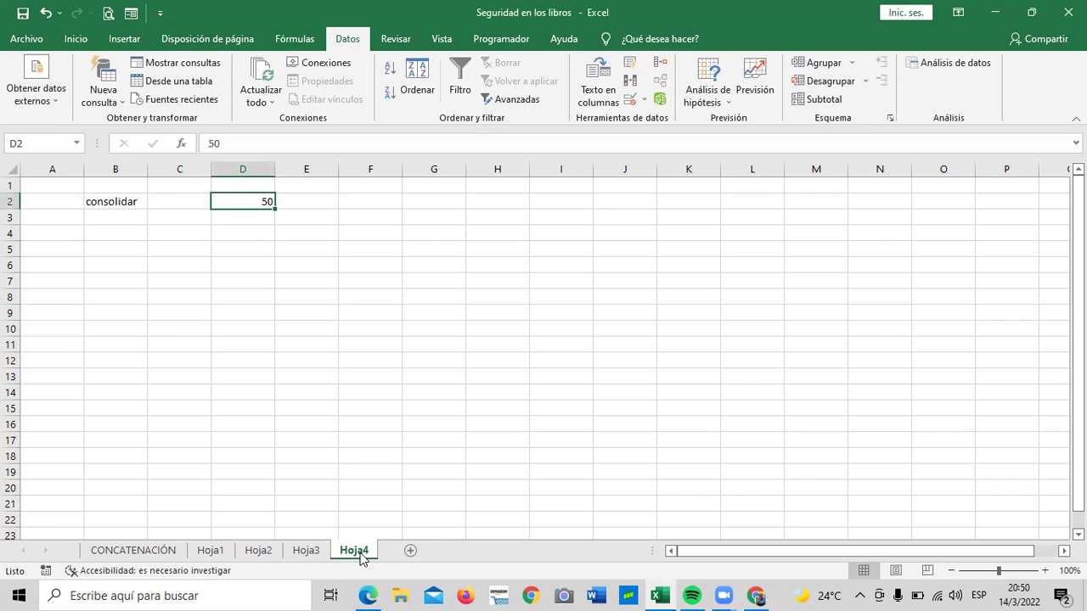
{"action": "double_click", "coordinate": [253, 197]}
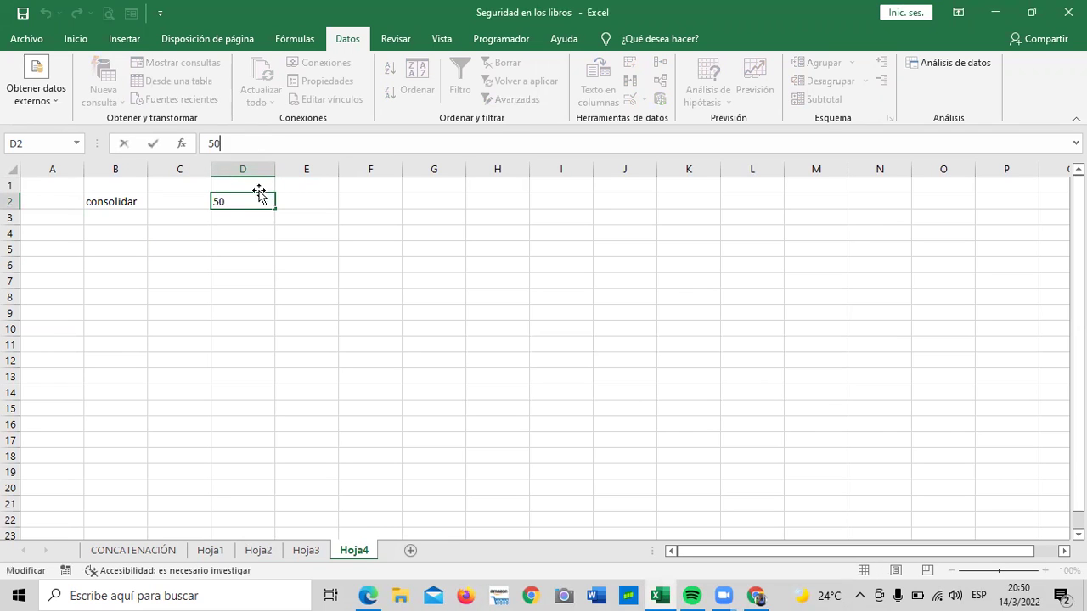
{"action": "left_click", "coordinate": [306, 294]}
{"action": "left_click", "coordinate": [250, 196]}
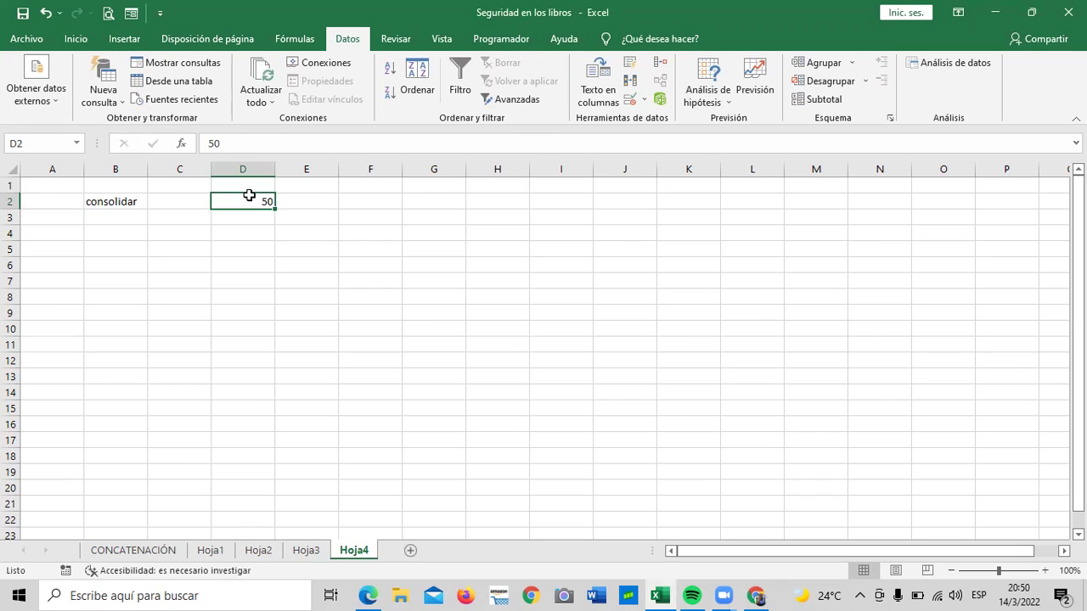
{"action": "left_click", "coordinate": [256, 293]}
{"action": "left_click", "coordinate": [242, 199]}
{"action": "left_click", "coordinate": [280, 144]}
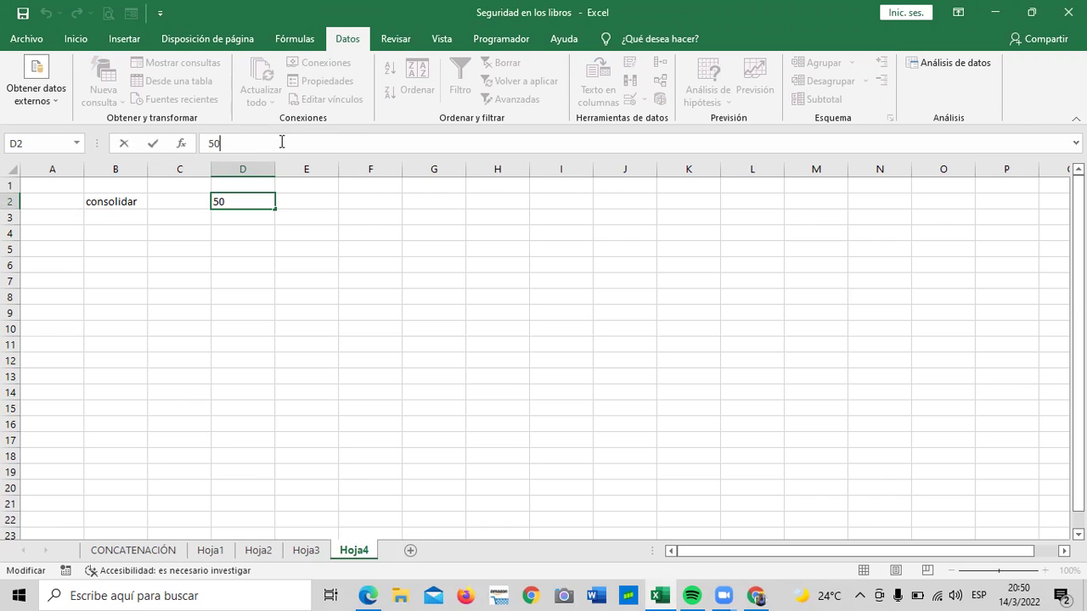
{"action": "key", "text": "Return"}
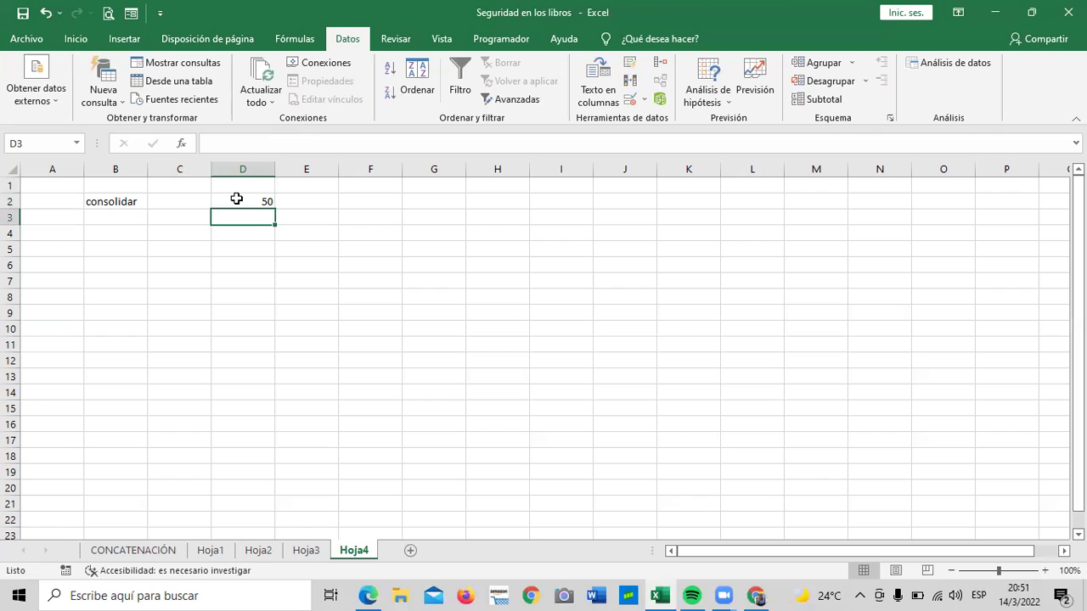
{"action": "left_click", "coordinate": [236, 198]}
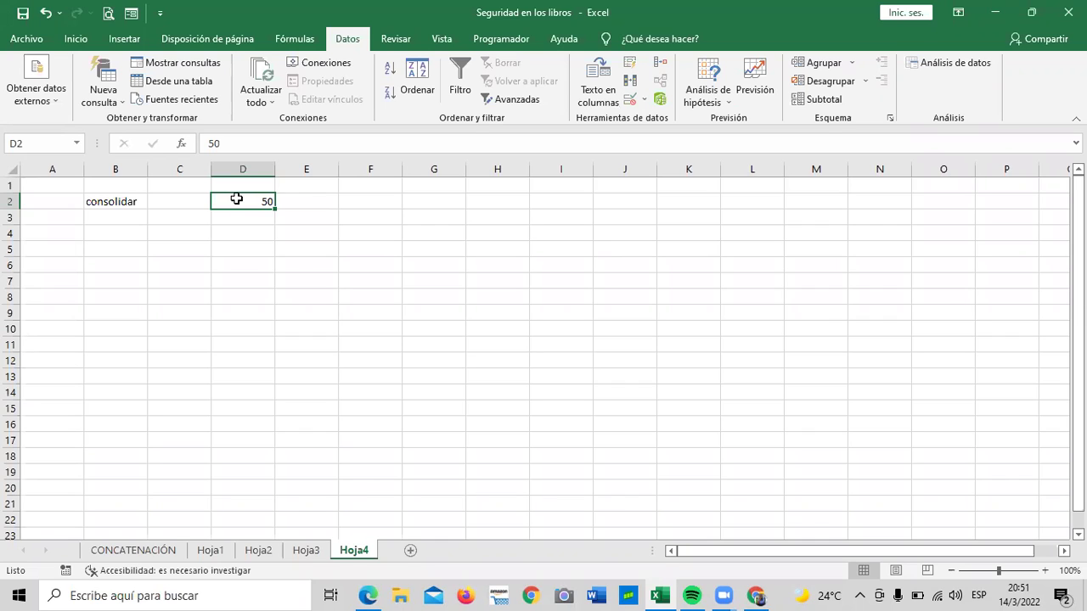
{"action": "left_click", "coordinate": [291, 293]}
{"action": "left_click", "coordinate": [251, 200]}
Re-consolidate Hoja4's D2 with Suma instead of Promedio so it shows 150
{"action": "left_click", "coordinate": [662, 66]}
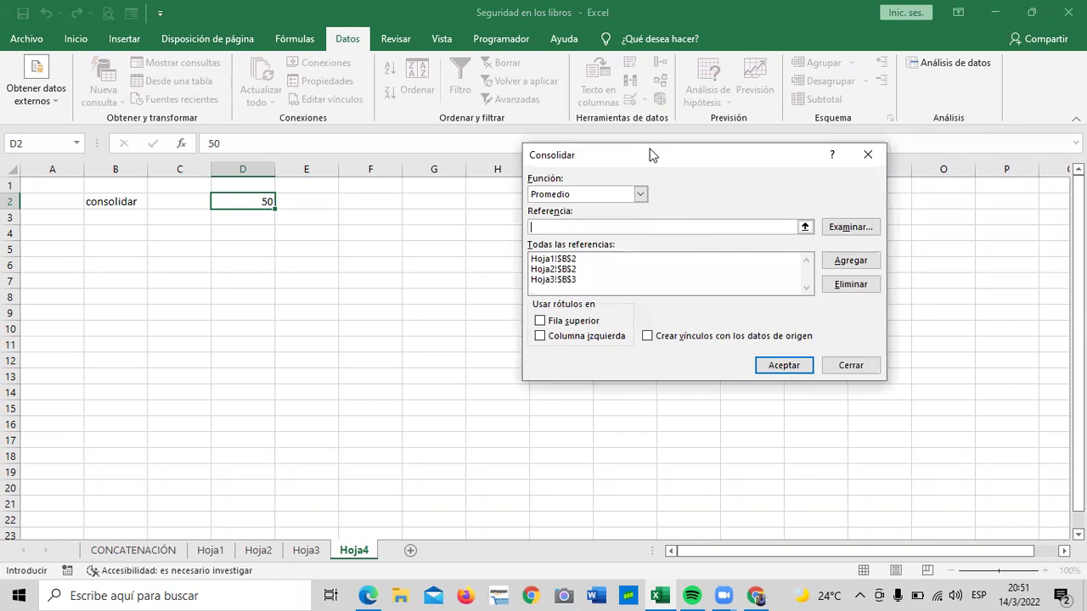
{"action": "left_click_drag", "start_coordinate": [653, 156], "coordinate": [640, 142]}
{"action": "left_click", "coordinate": [628, 178]}
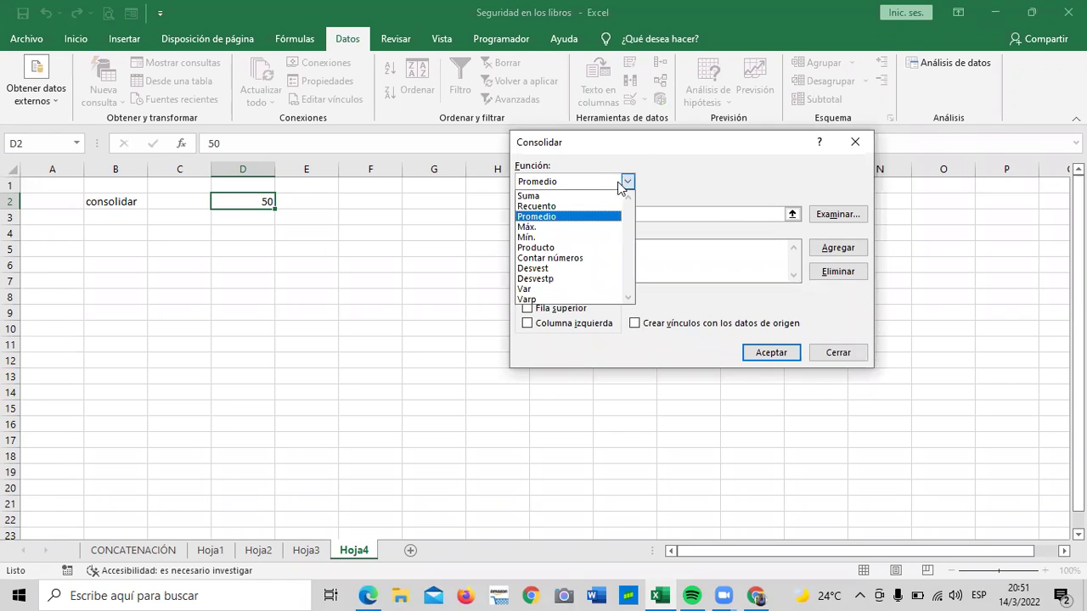
{"action": "left_click", "coordinate": [582, 195]}
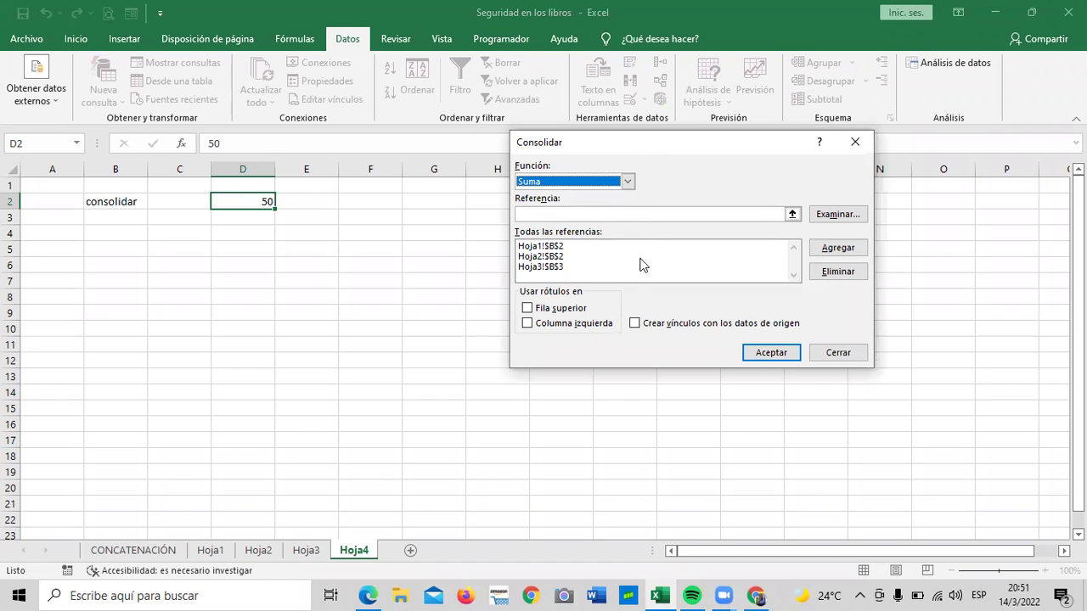
{"action": "left_click", "coordinate": [767, 352]}
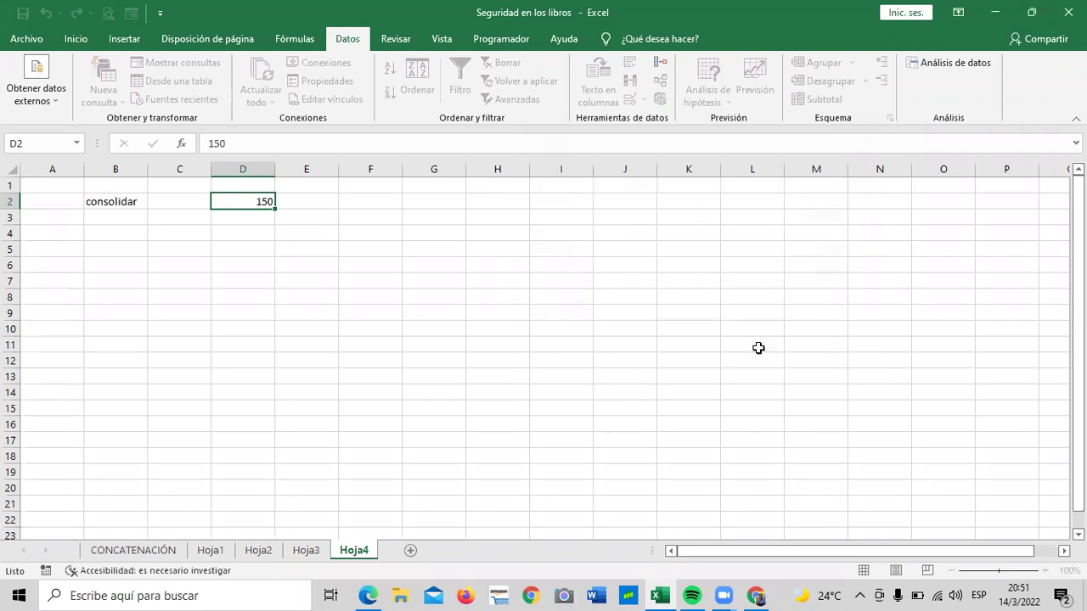
{"action": "left_click", "coordinate": [653, 326]}
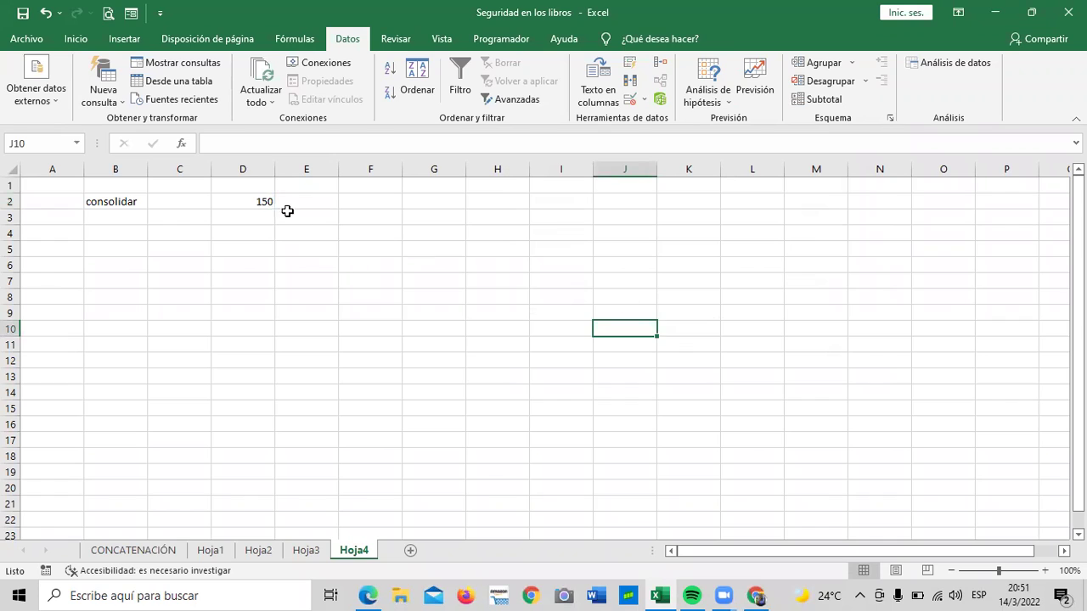
{"action": "left_click", "coordinate": [257, 198]}
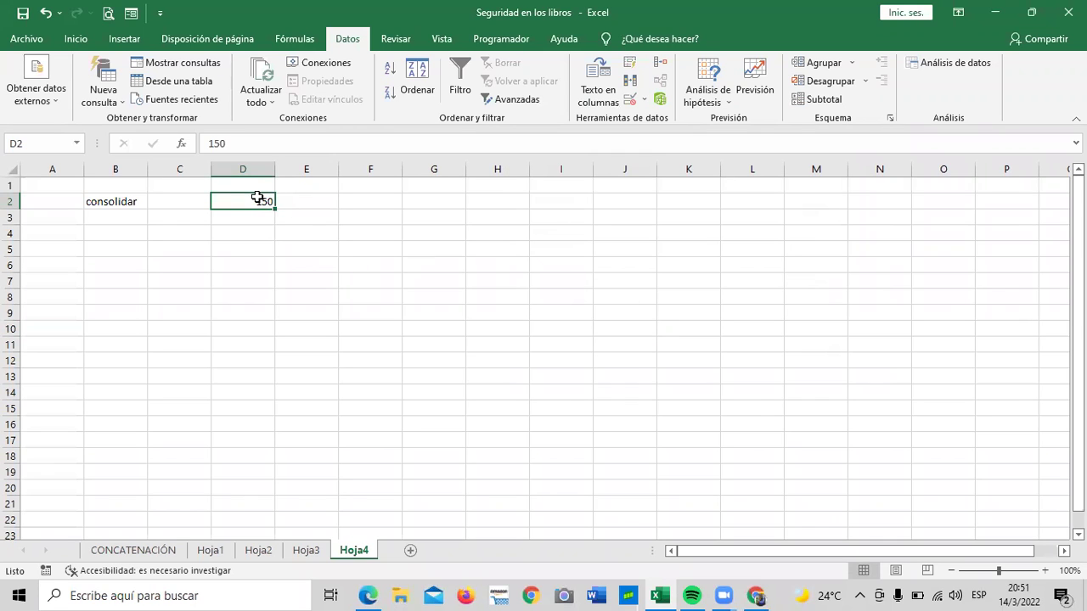
{"action": "left_click", "coordinate": [646, 78]}
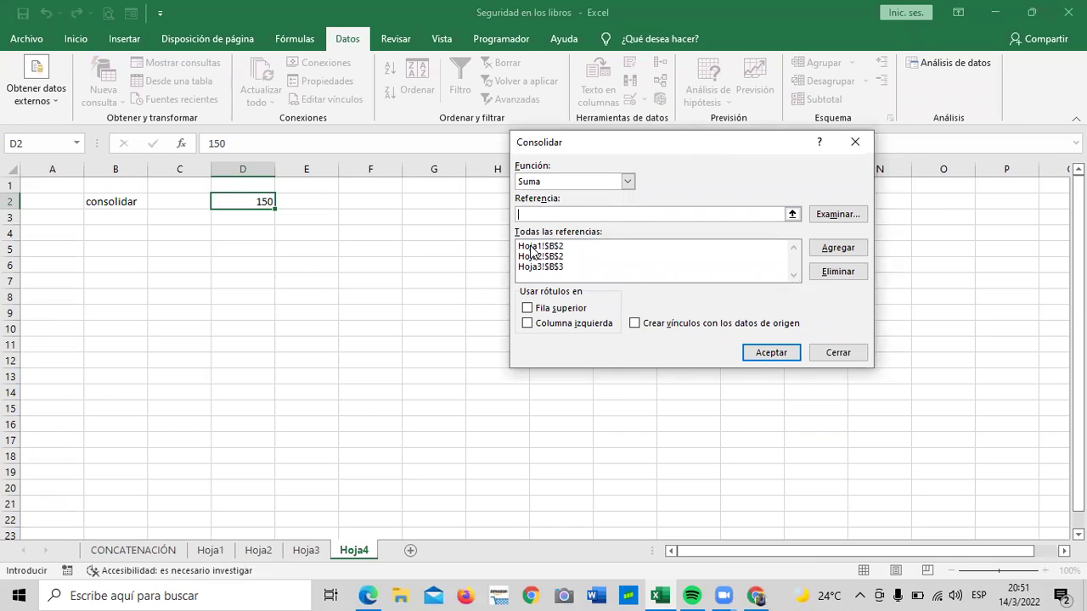
Consolidate D2 with Recuento so it shows 3 instead of 150
{"action": "left_click", "coordinate": [628, 182]}
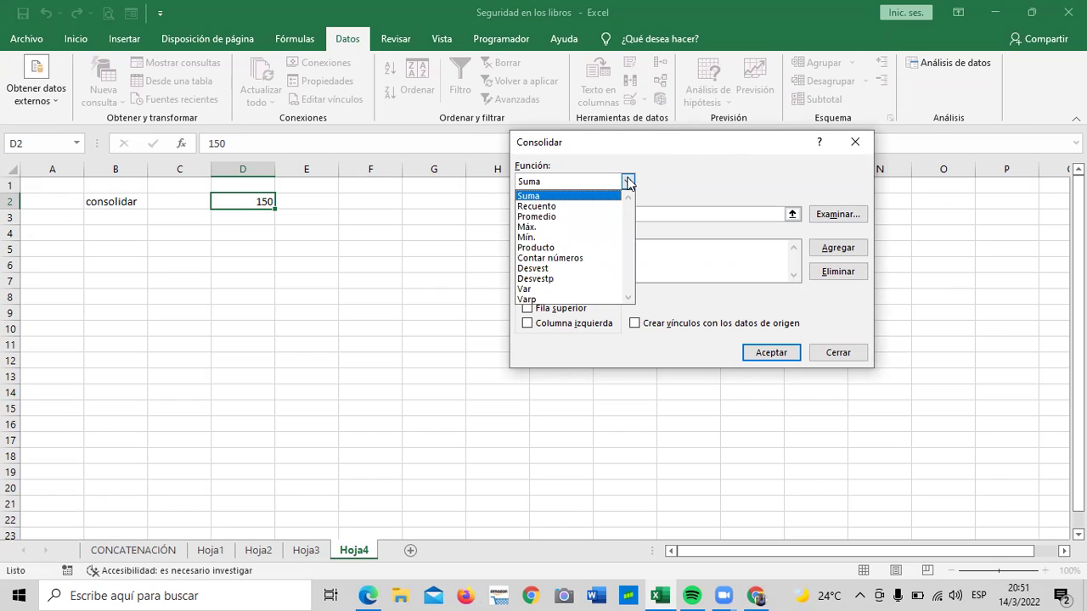
{"action": "left_click", "coordinate": [563, 205]}
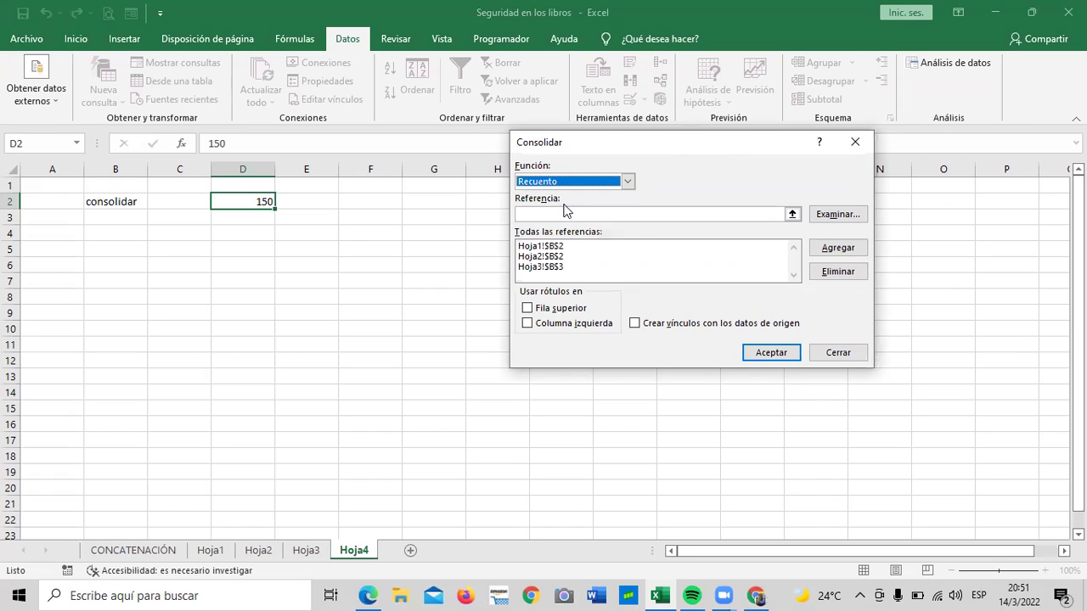
{"action": "left_click", "coordinate": [767, 351]}
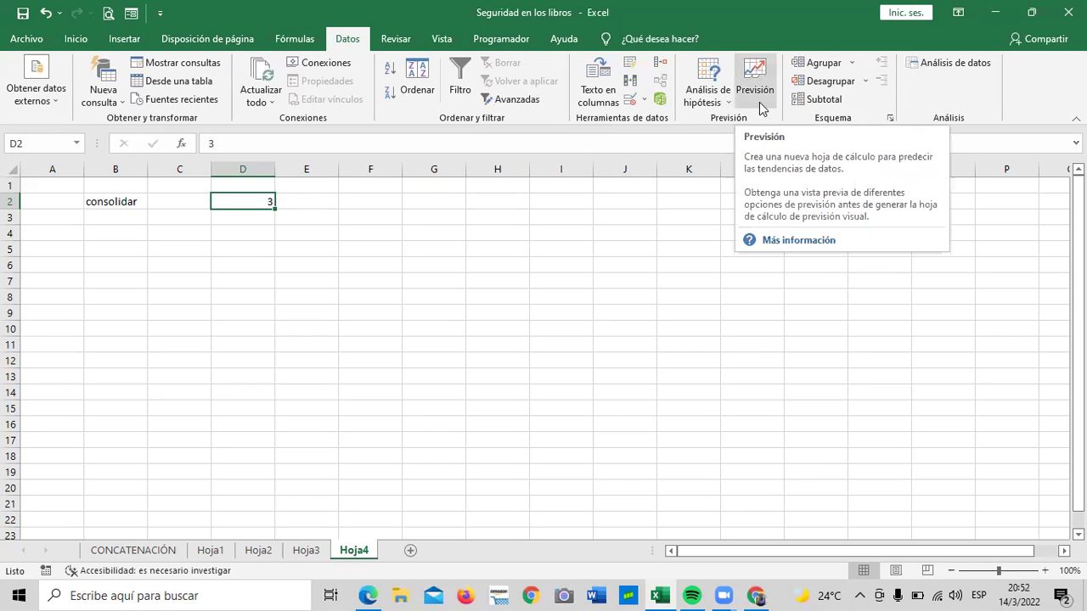
Consolidate D2 with Máx. so it shows 75 instead of 3
{"action": "left_click", "coordinate": [659, 64]}
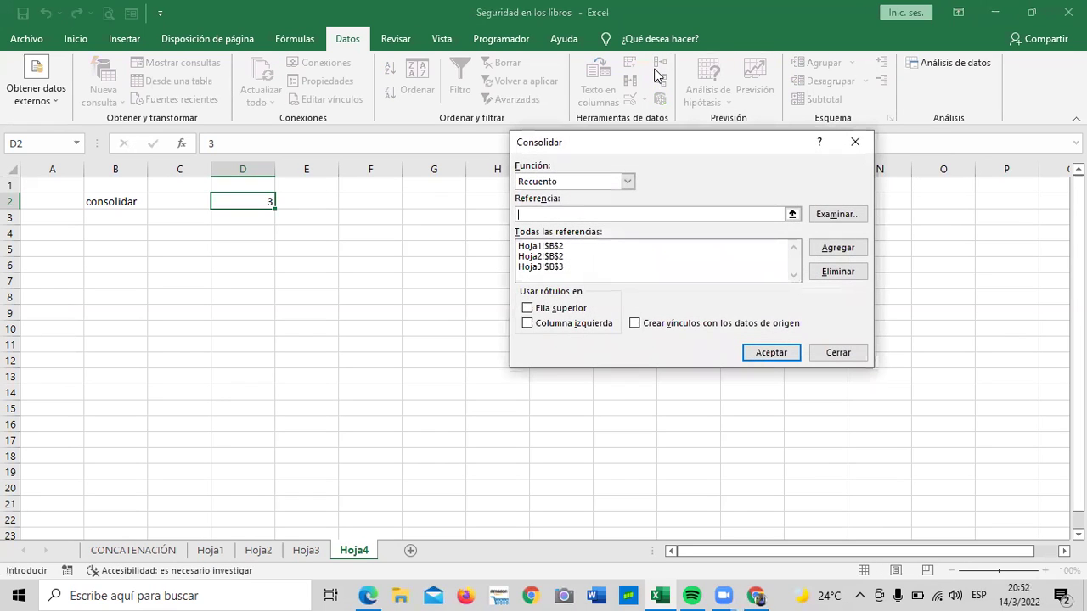
{"action": "left_click", "coordinate": [629, 182]}
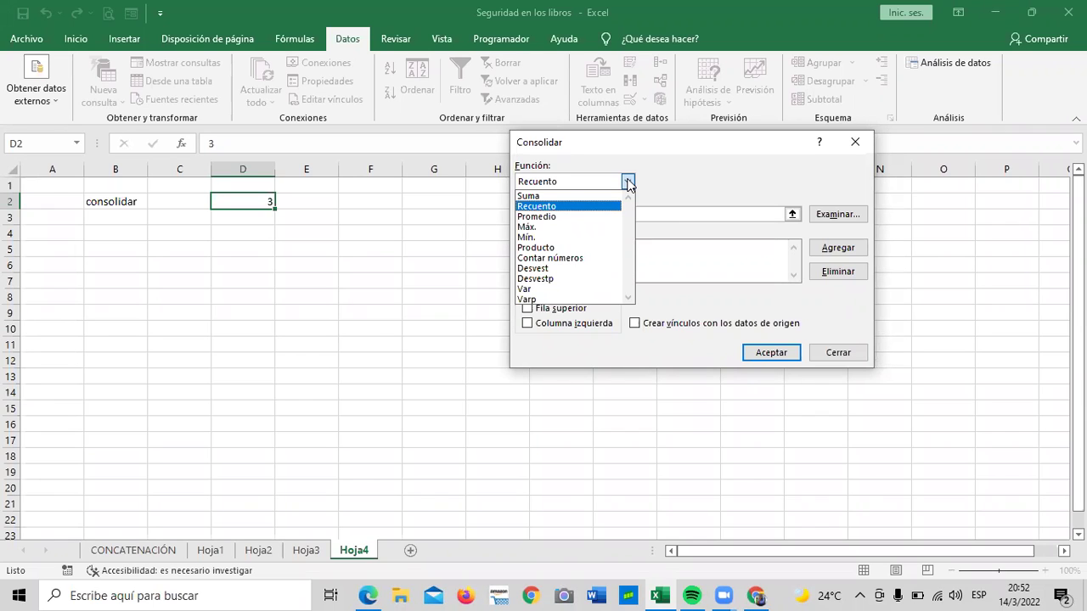
{"action": "left_click", "coordinate": [537, 228]}
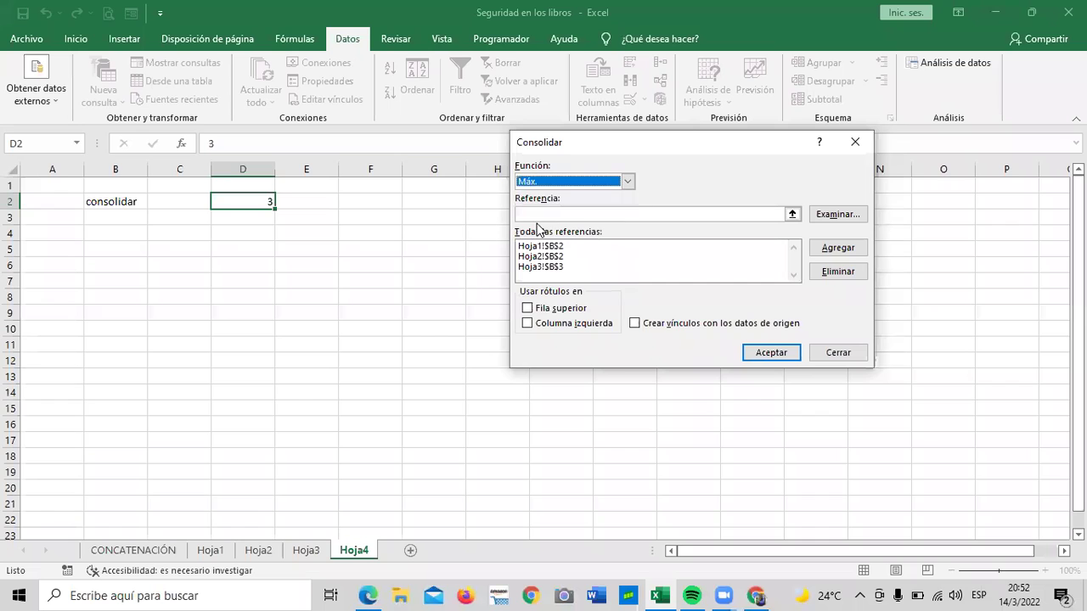
{"action": "left_click", "coordinate": [759, 353]}
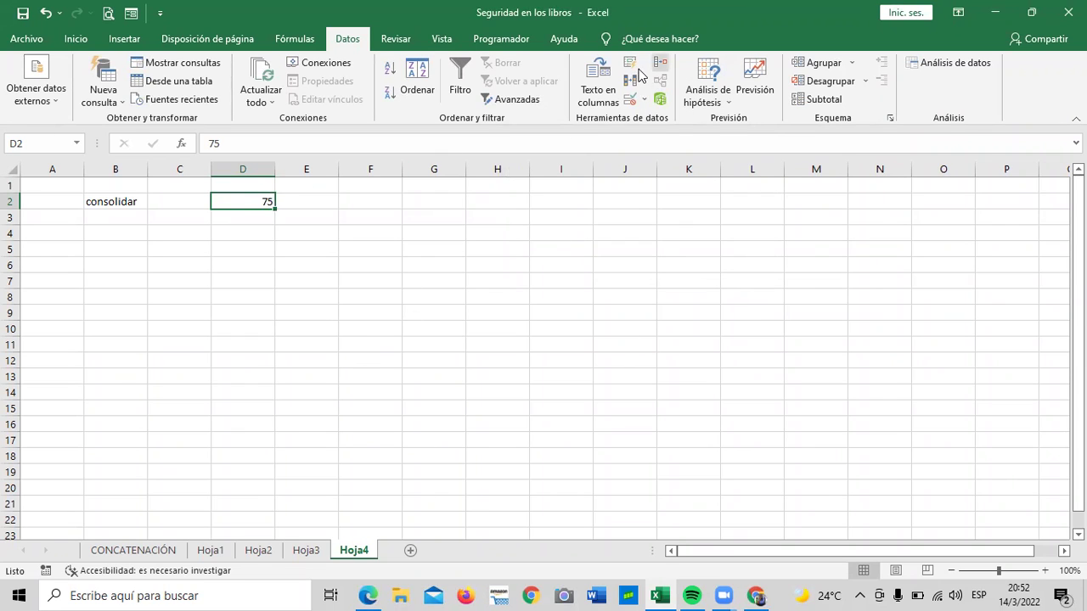
{"action": "left_click", "coordinate": [660, 62]}
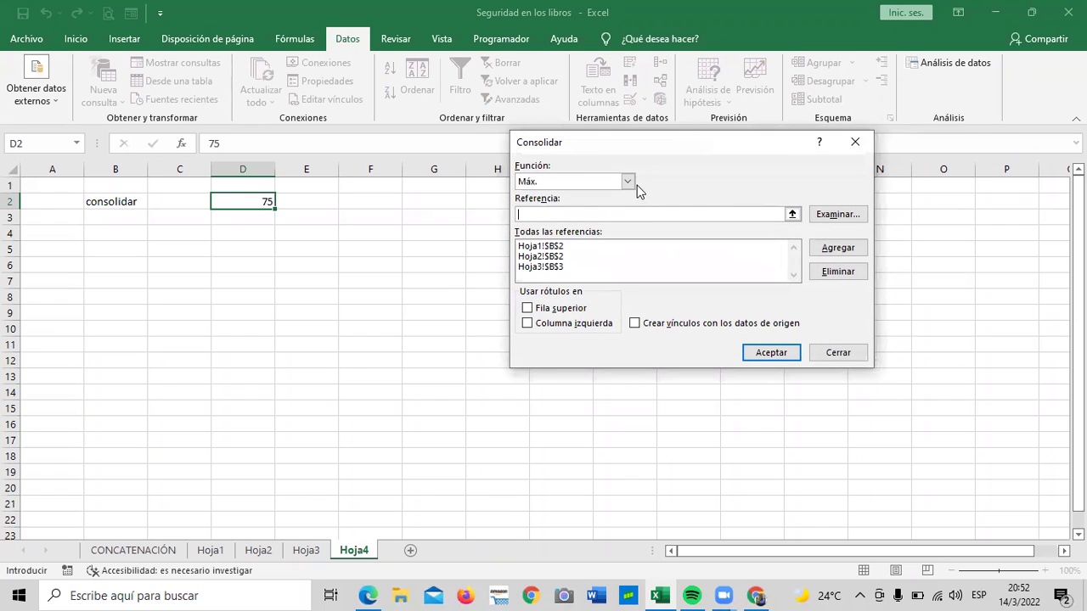
Consolidate D2 with Mín. so it reads 25
{"action": "left_click", "coordinate": [630, 183]}
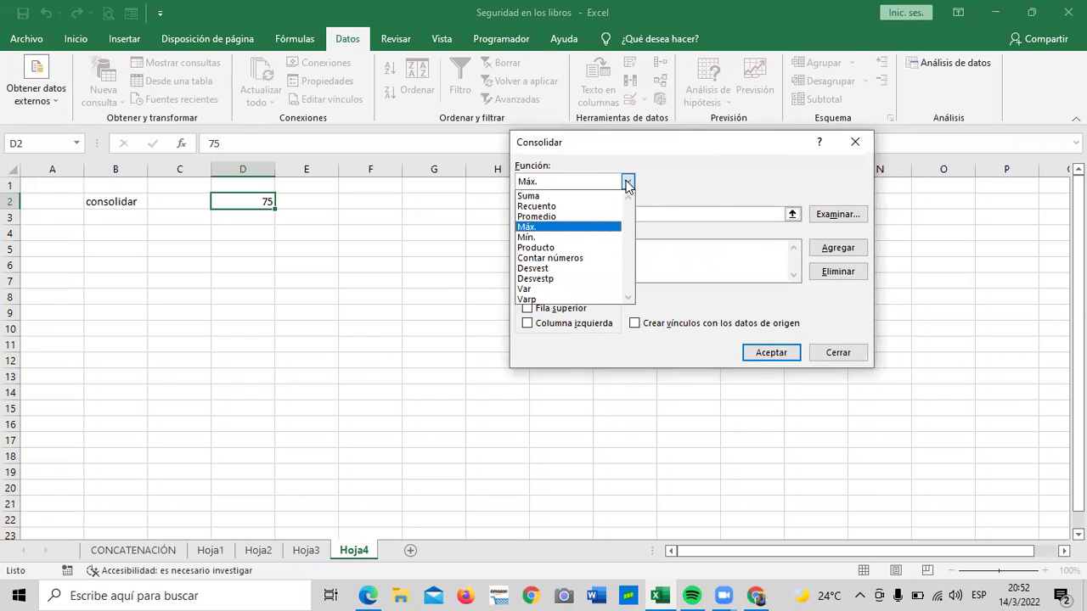
{"action": "left_click", "coordinate": [546, 236]}
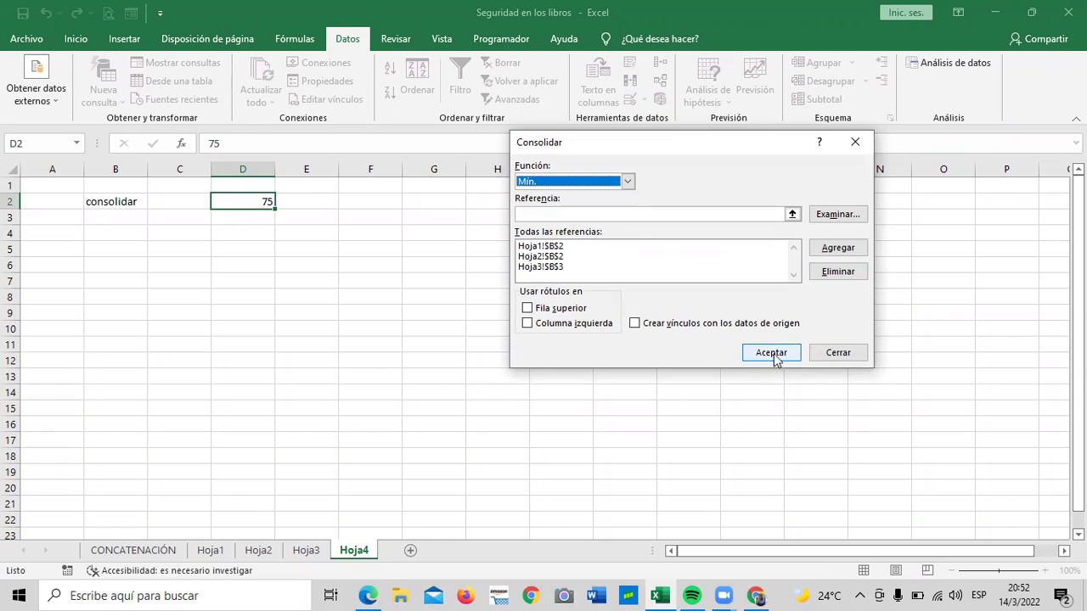
{"action": "left_click", "coordinate": [774, 355]}
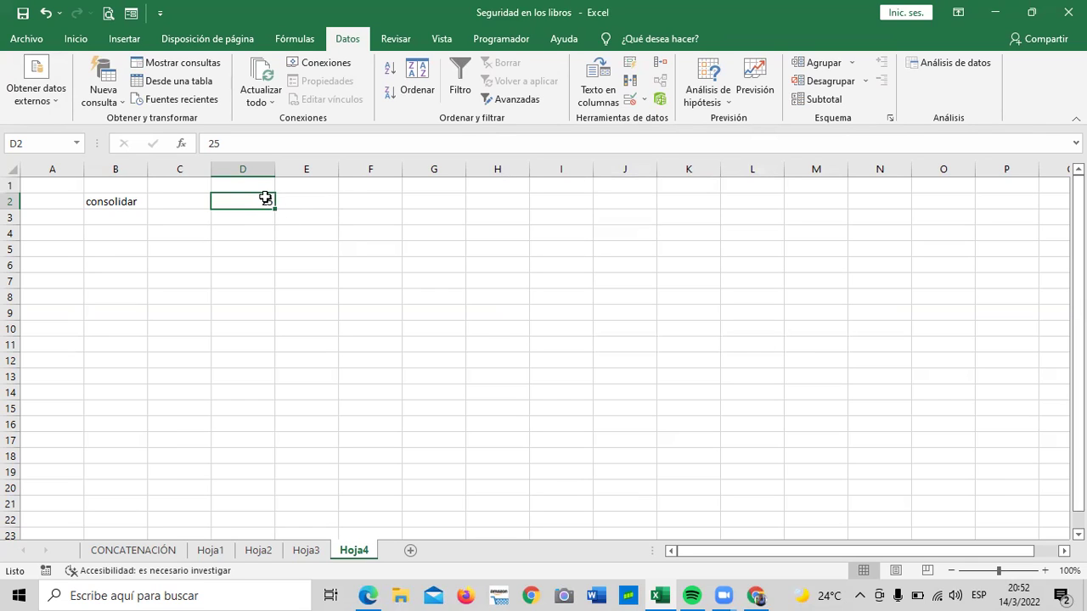
{"action": "left_click", "coordinate": [298, 286]}
{"action": "left_click", "coordinate": [244, 204]}
Set the Consolidar function back to Suma
{"action": "left_click", "coordinate": [659, 62]}
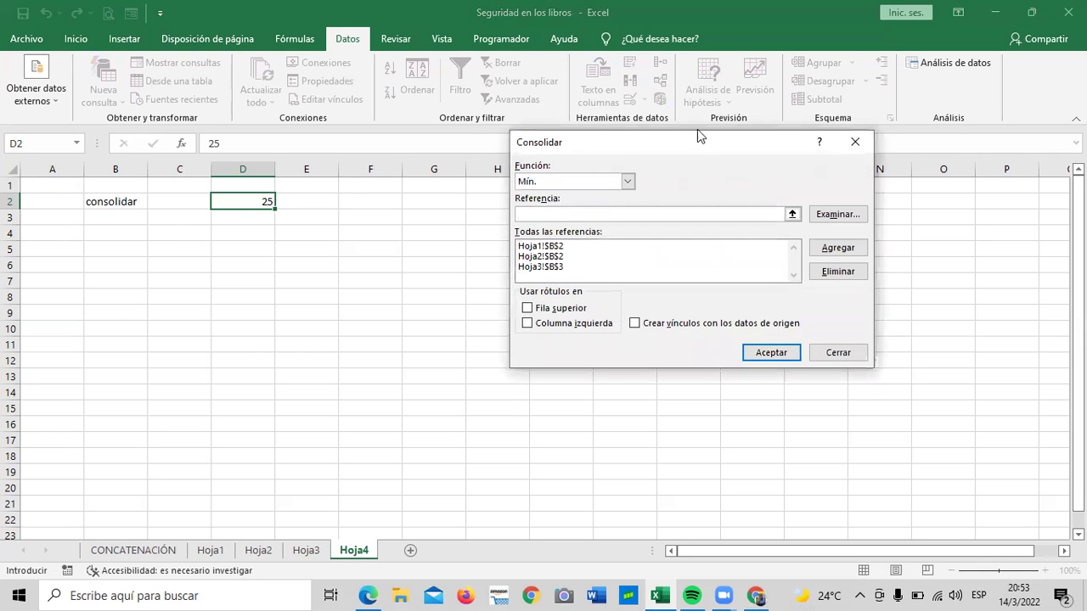
{"action": "left_click_drag", "start_coordinate": [697, 151], "coordinate": [655, 146]}
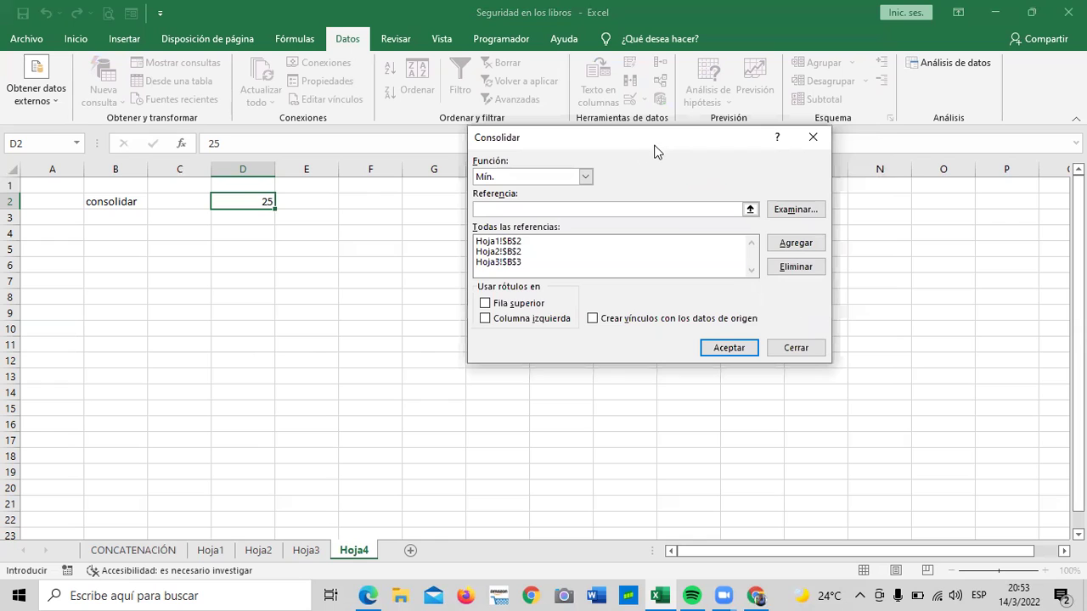
{"action": "left_click", "coordinate": [585, 177]}
{"action": "left_click", "coordinate": [544, 186]}
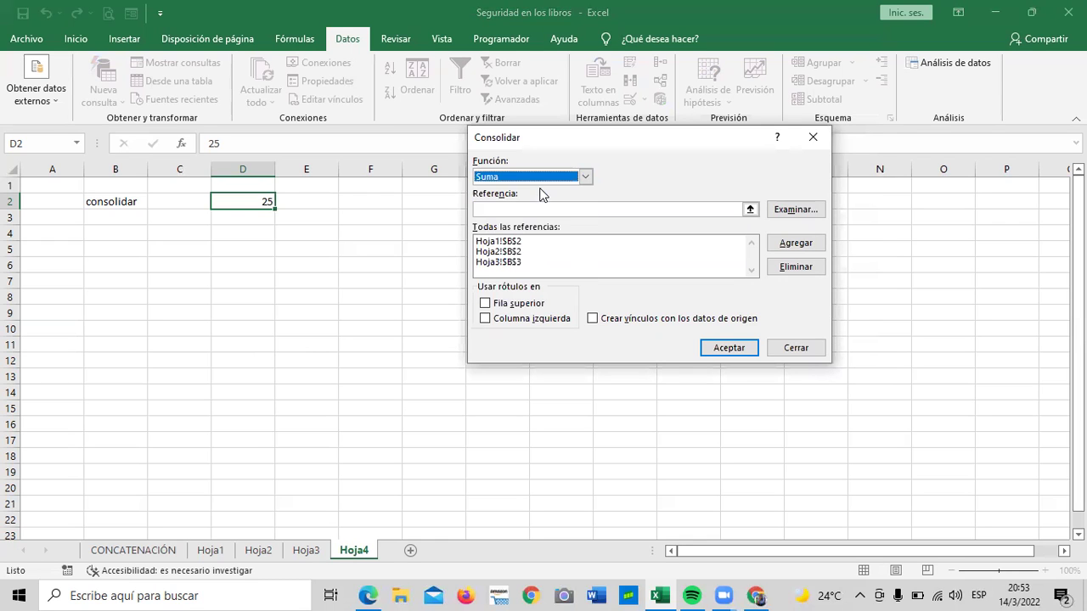
Cancel Examinar, tick 'Crear vínculos con los datos de origen', and run the linked consolidation
{"action": "left_click", "coordinate": [810, 211]}
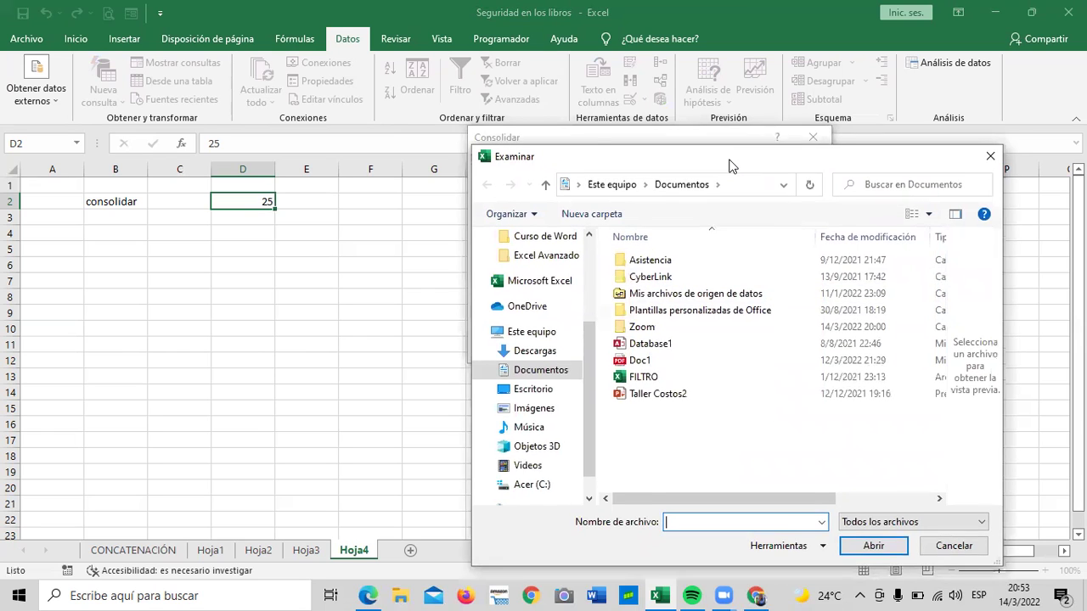
{"action": "left_click_drag", "start_coordinate": [729, 164], "coordinate": [692, 119]}
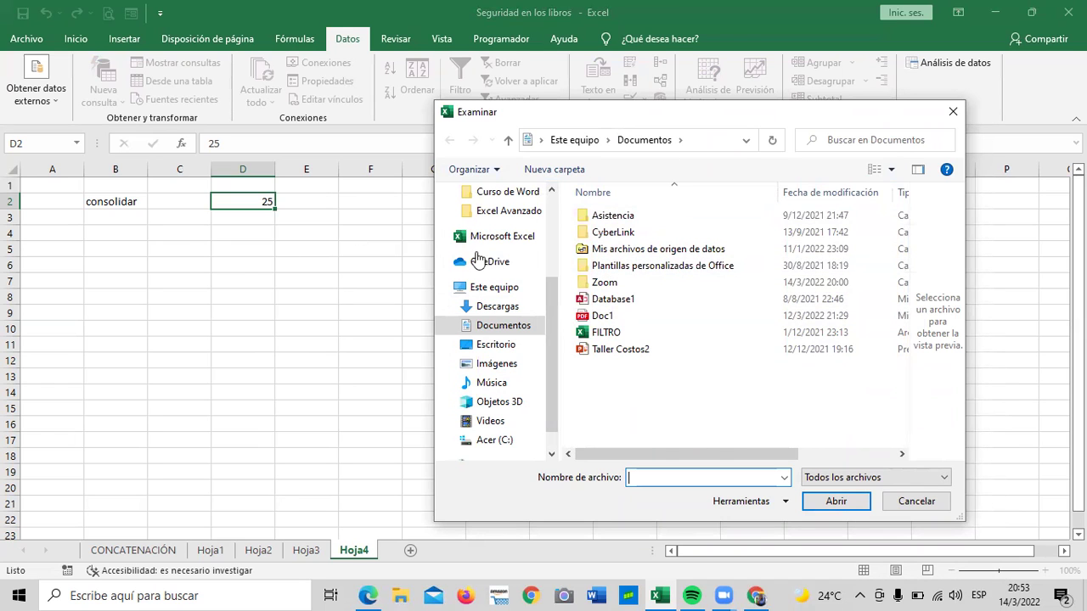
{"action": "left_click", "coordinate": [917, 503]}
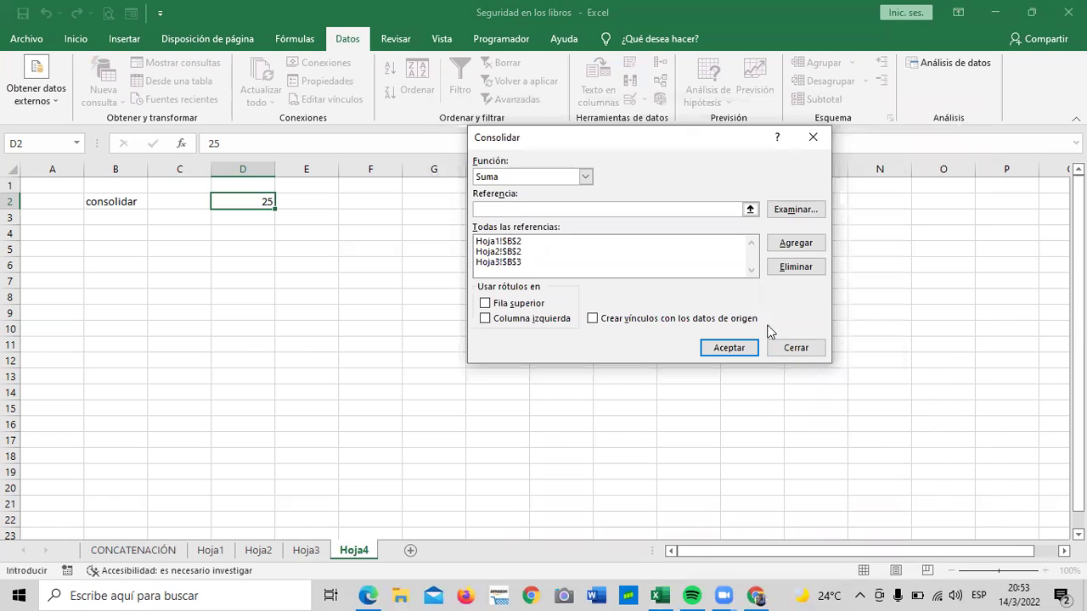
{"action": "left_click_drag", "start_coordinate": [679, 142], "coordinate": [670, 130]}
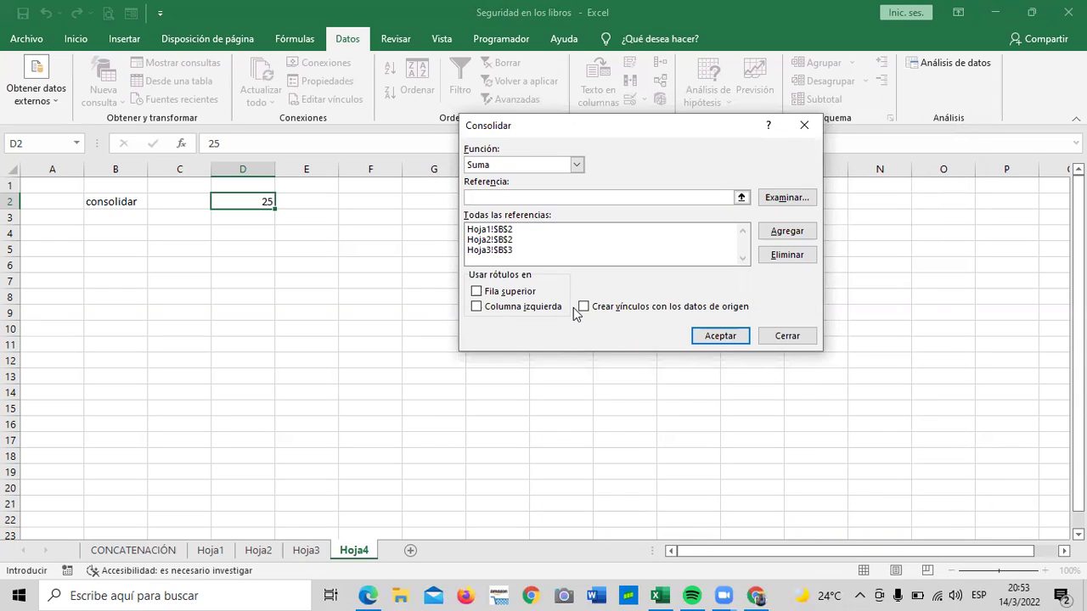
{"action": "left_click", "coordinate": [593, 309]}
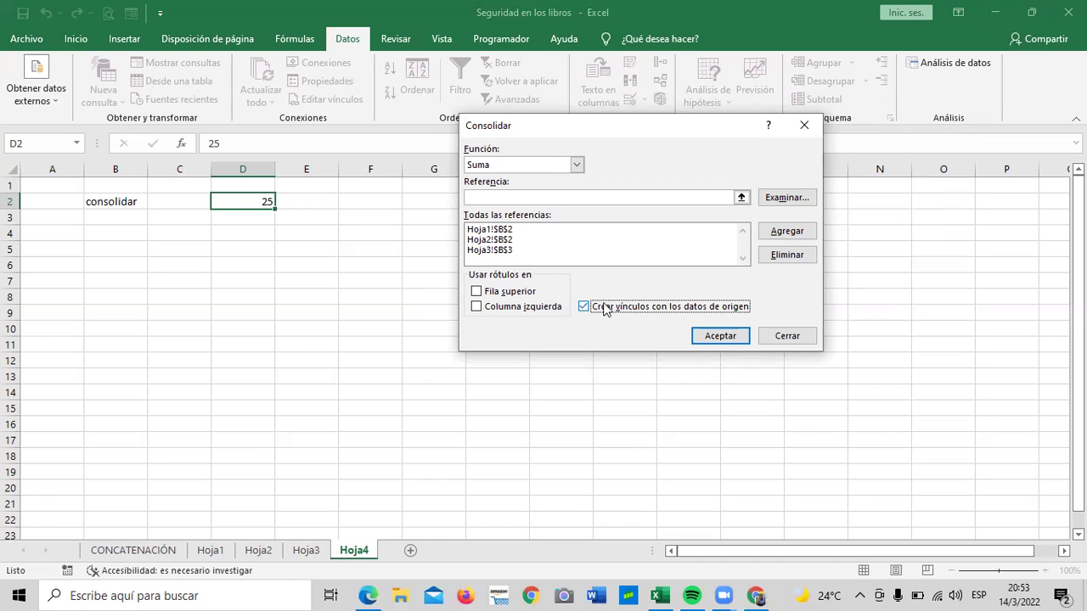
{"action": "left_click", "coordinate": [732, 335]}
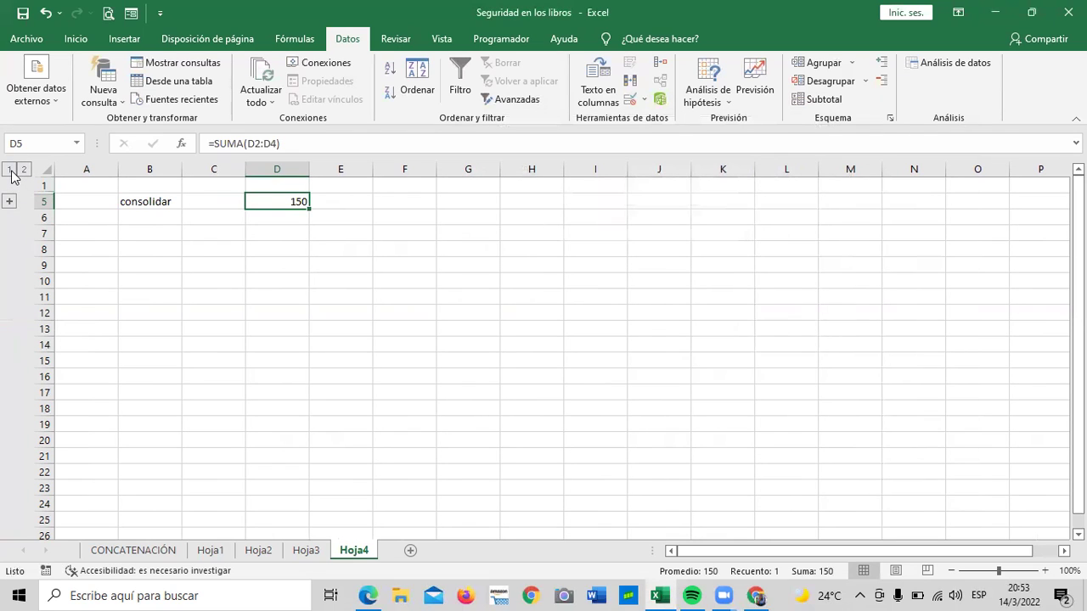
{"action": "left_click", "coordinate": [24, 171]}
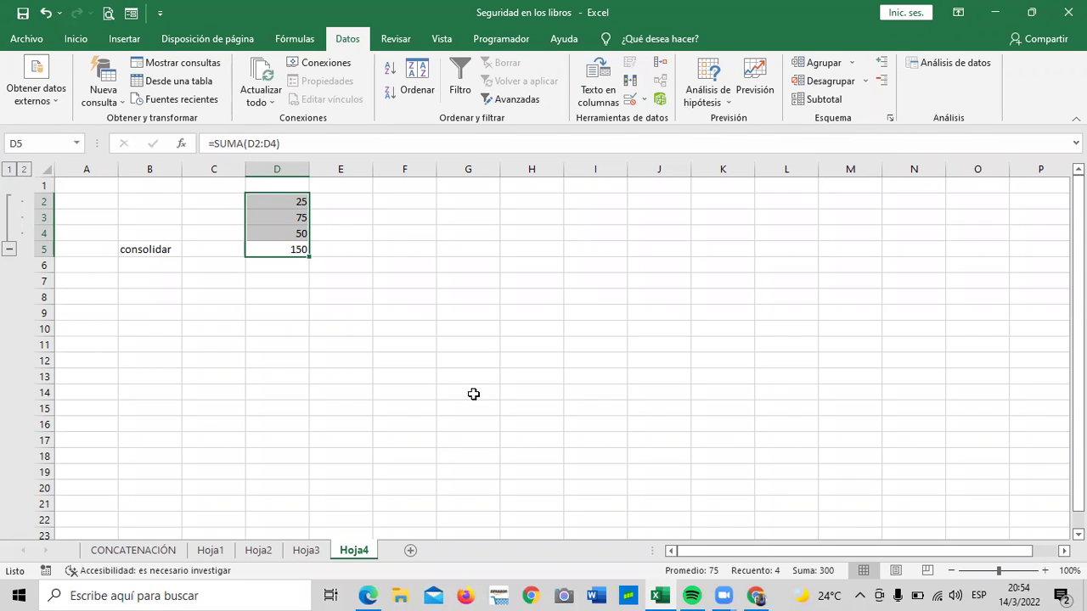
{"action": "left_click", "coordinate": [445, 423]}
{"action": "left_click", "coordinate": [286, 200]}
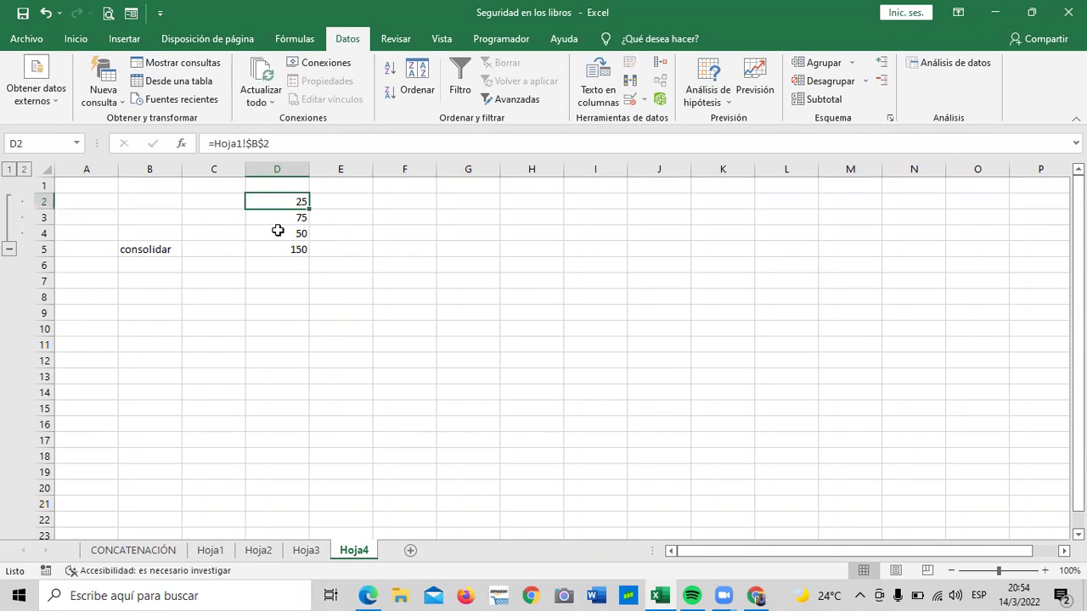
{"action": "left_click", "coordinate": [276, 248]}
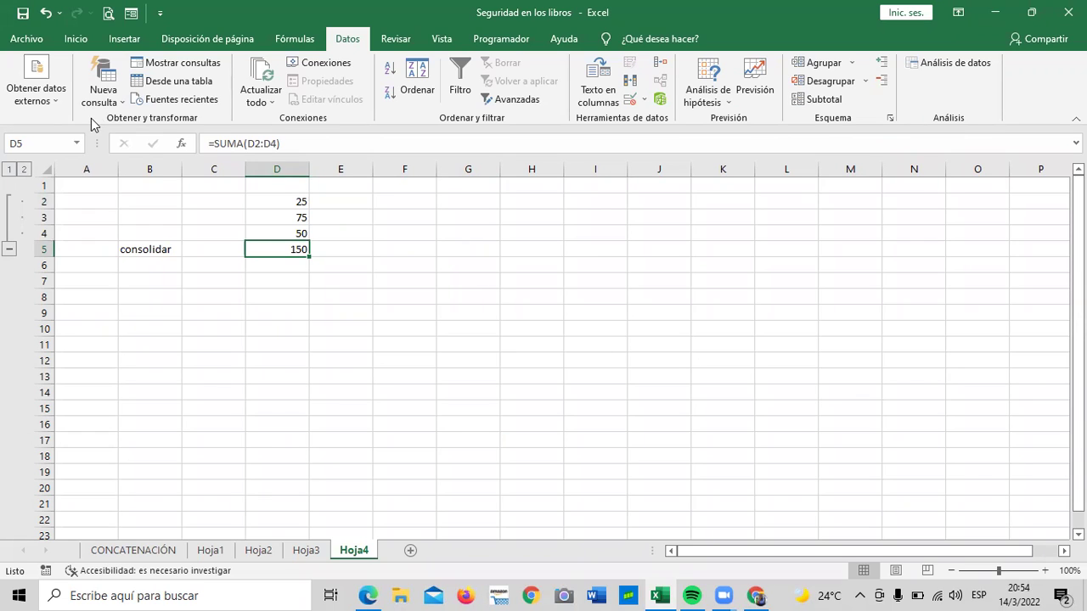
{"action": "left_click", "coordinate": [6, 171]}
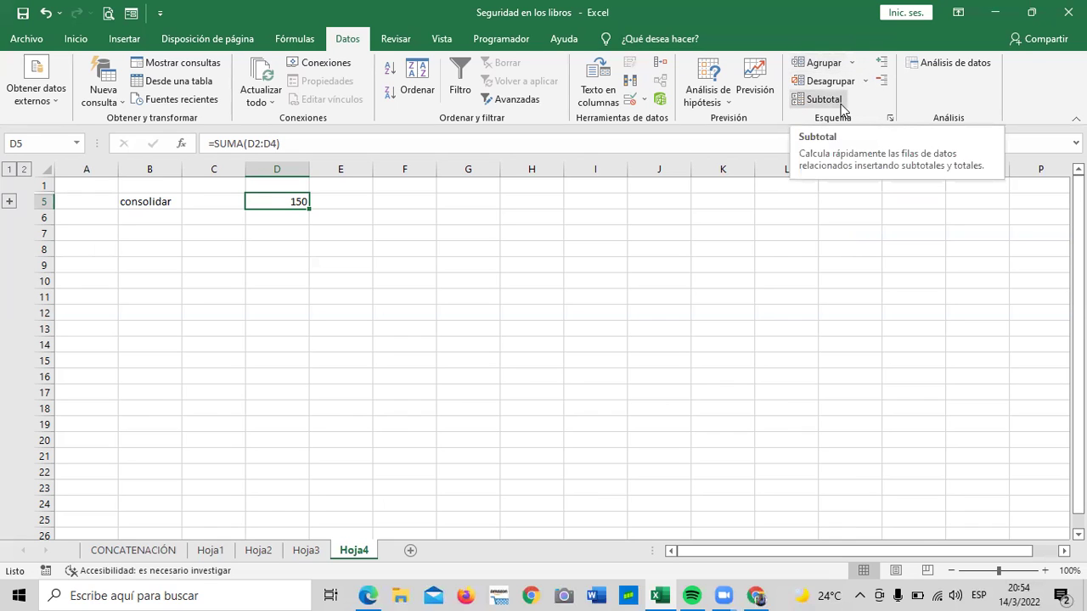
{"action": "left_click", "coordinate": [661, 67]}
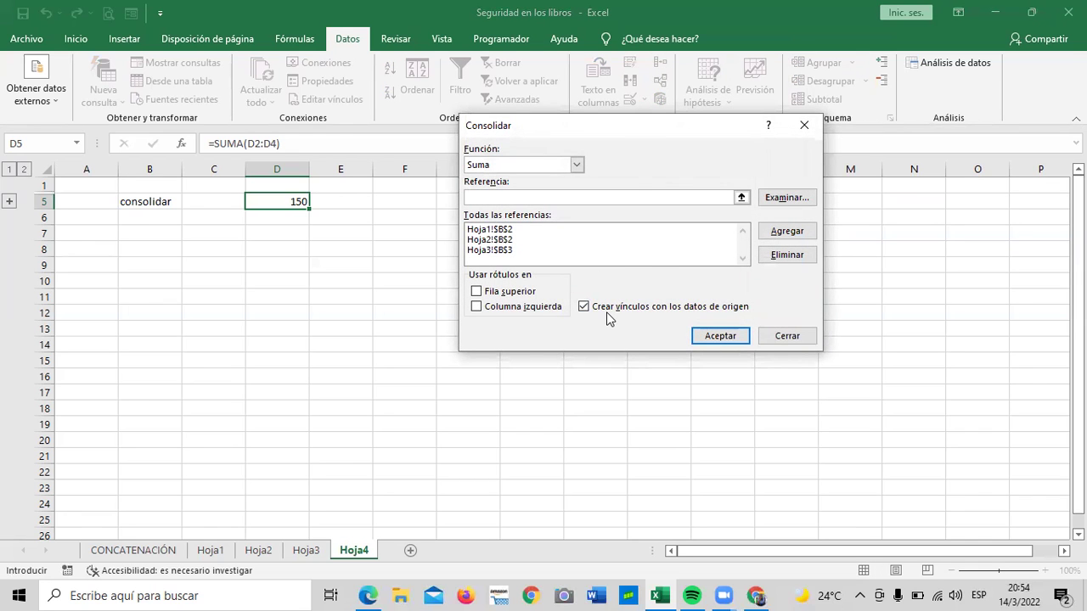
{"action": "left_click", "coordinate": [583, 309]}
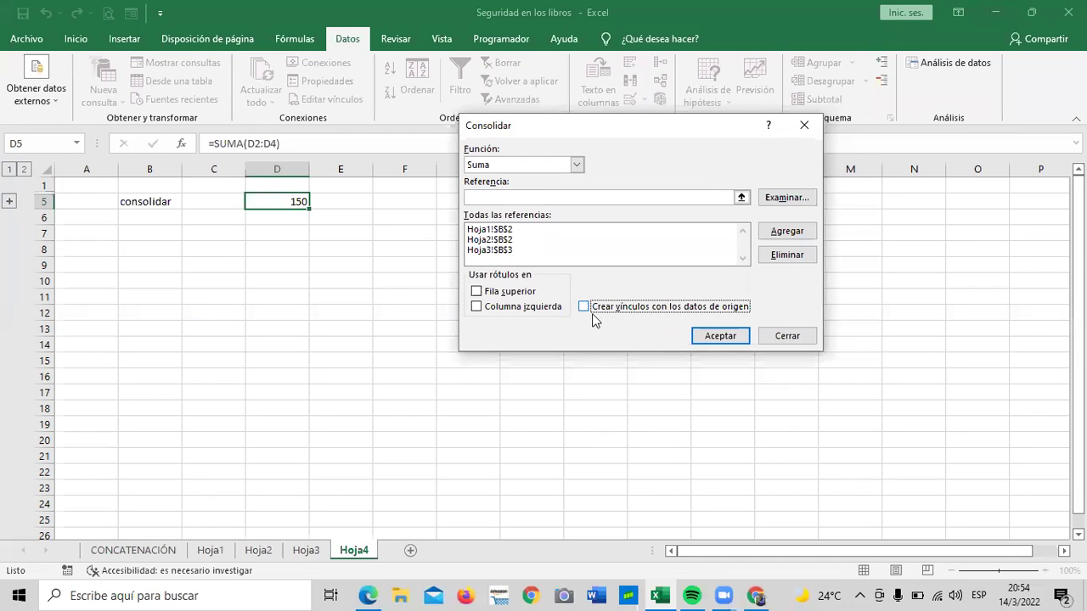
{"action": "left_click", "coordinate": [723, 339]}
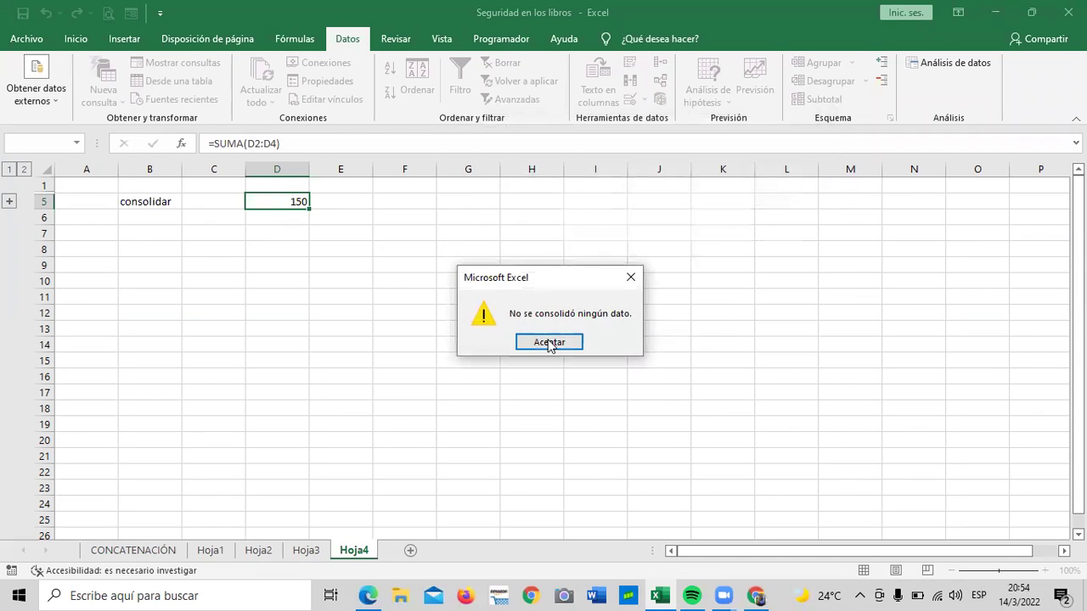
{"action": "left_click", "coordinate": [547, 341]}
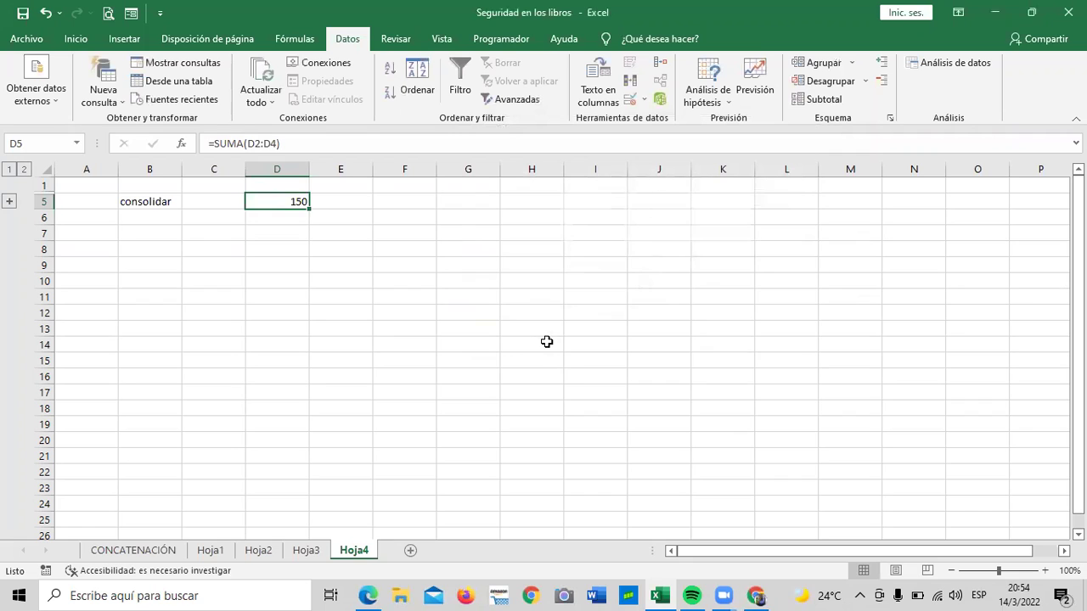
{"action": "left_click", "coordinate": [607, 320]}
{"action": "left_click", "coordinate": [278, 201]}
{"action": "left_click", "coordinate": [10, 201]}
{"action": "left_click", "coordinate": [10, 249]}
{"action": "left_click", "coordinate": [25, 170]}
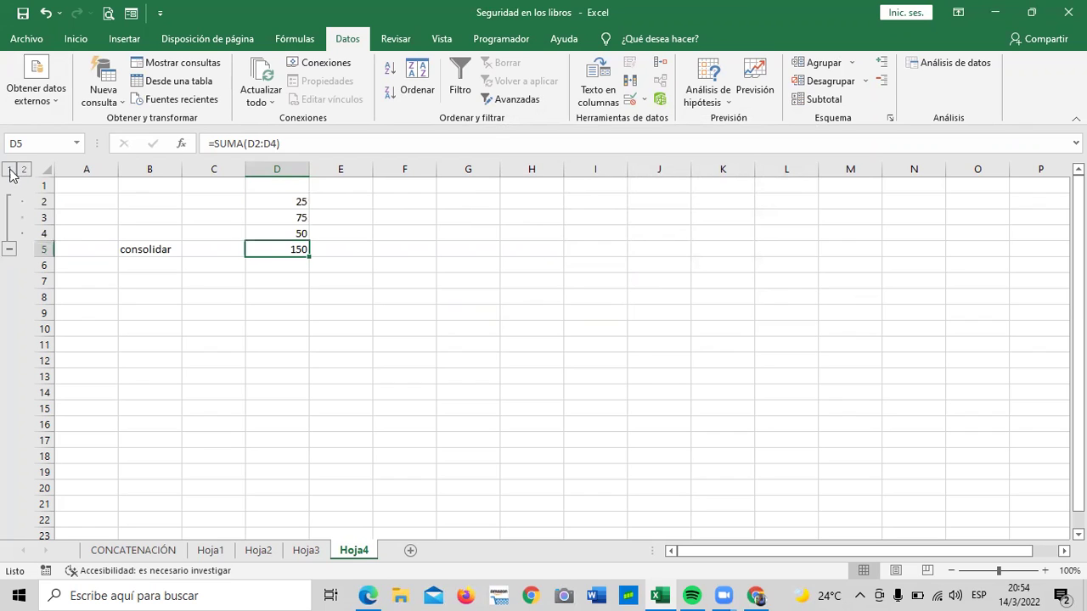
{"action": "left_click", "coordinate": [9, 170]}
{"action": "left_click", "coordinate": [277, 296]}
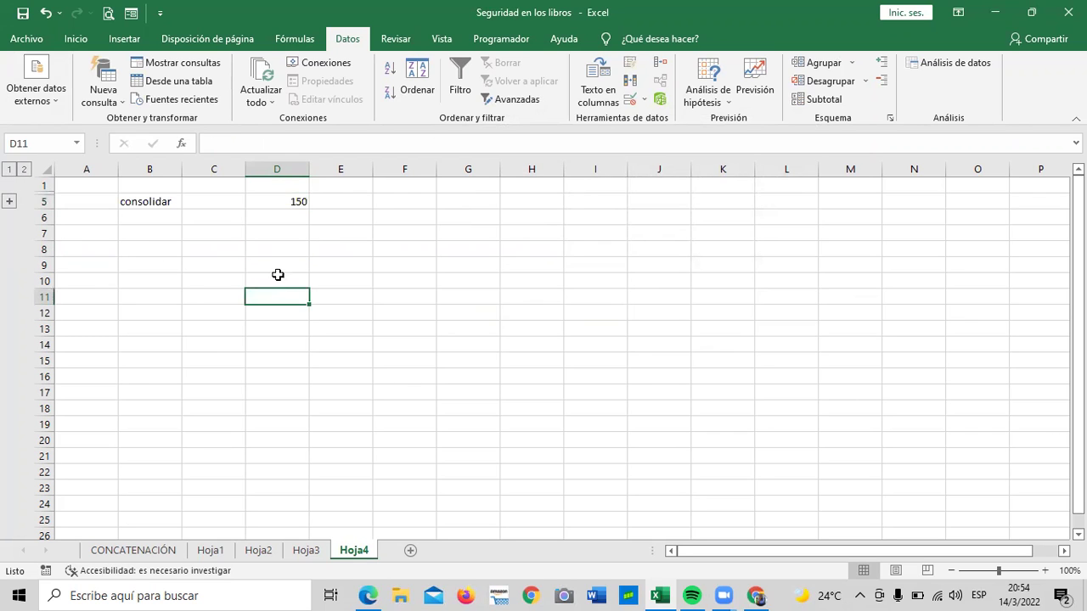
{"action": "left_click", "coordinate": [280, 204]}
{"action": "left_click", "coordinate": [662, 73]}
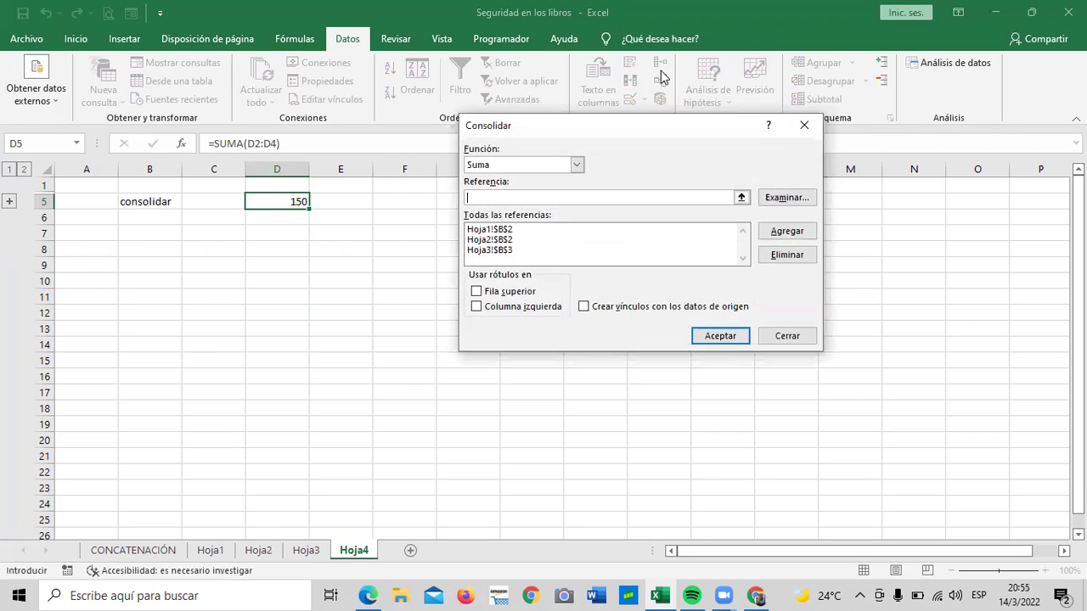
{"action": "left_click", "coordinate": [577, 165]}
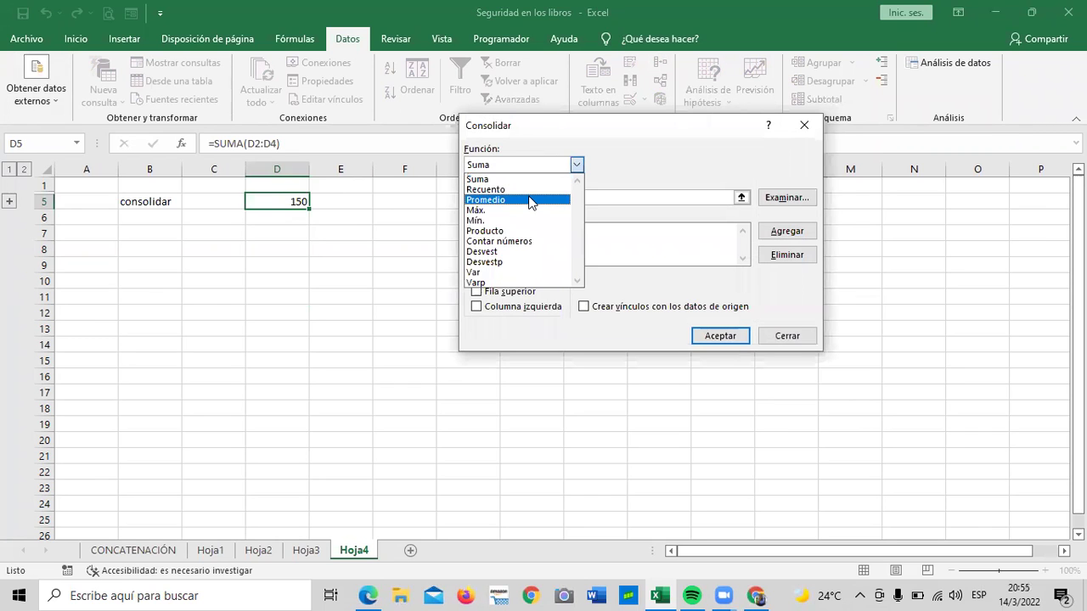
{"action": "left_click", "coordinate": [528, 190]}
{"action": "left_click", "coordinate": [717, 336]}
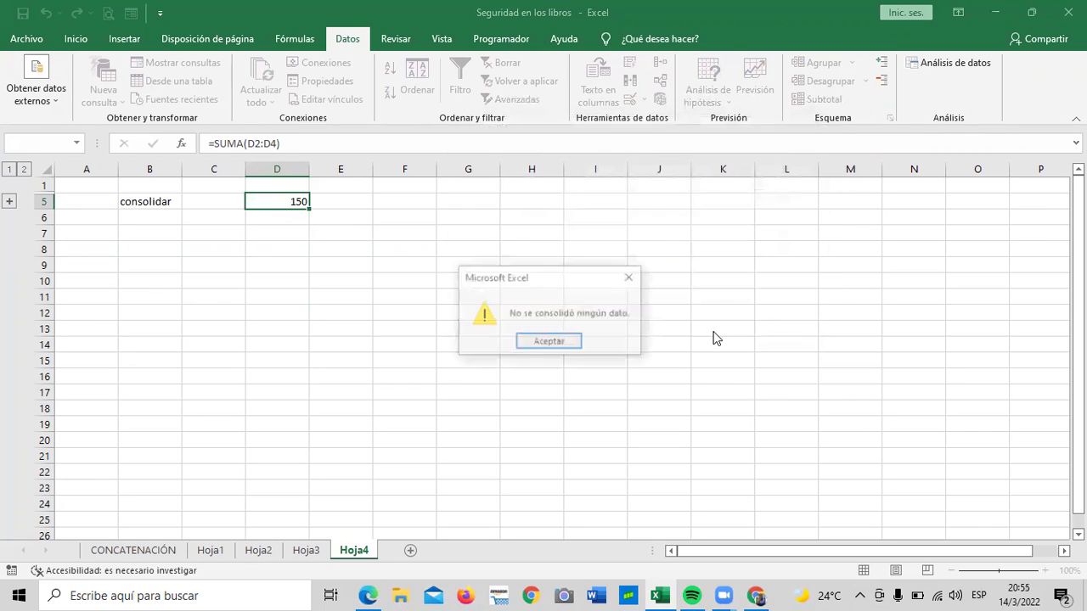
{"action": "left_click", "coordinate": [560, 341]}
{"action": "left_click", "coordinate": [548, 330]}
{"action": "left_click", "coordinate": [292, 203]}
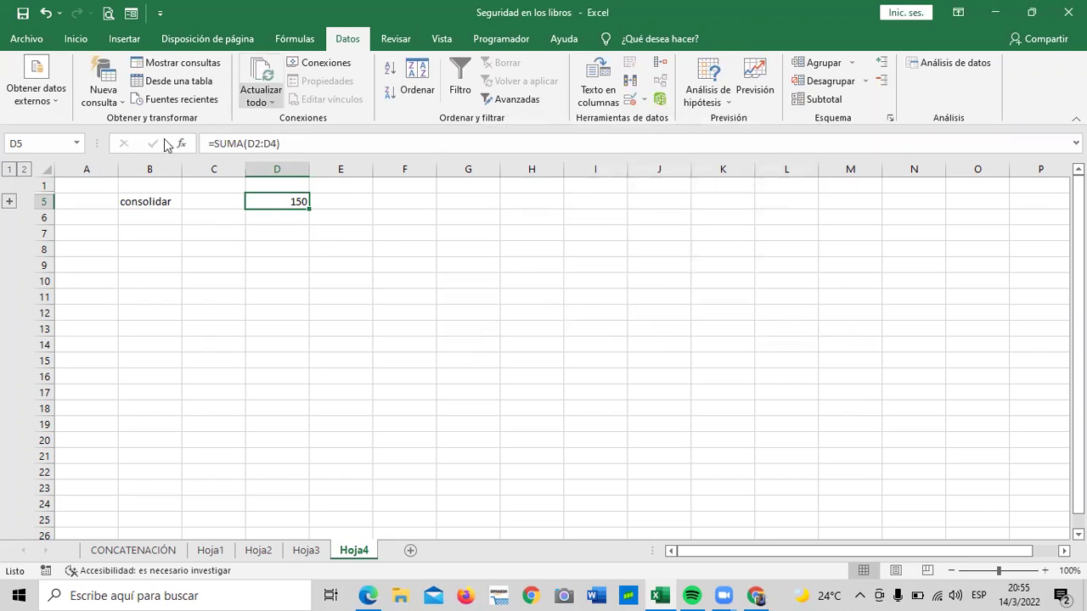
{"action": "left_click", "coordinate": [25, 171]}
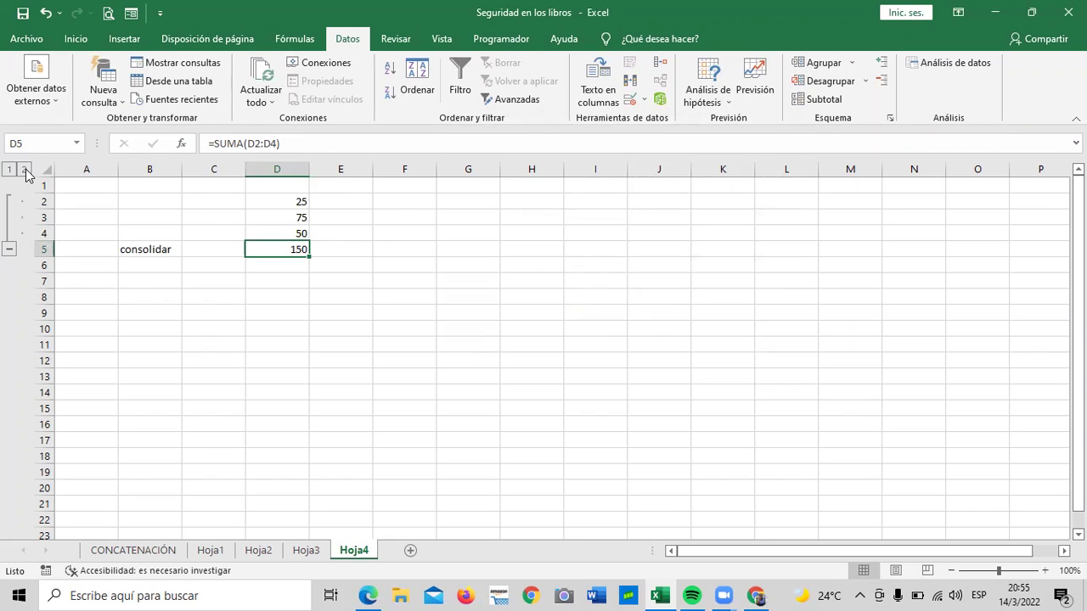
{"action": "left_click", "coordinate": [9, 249]}
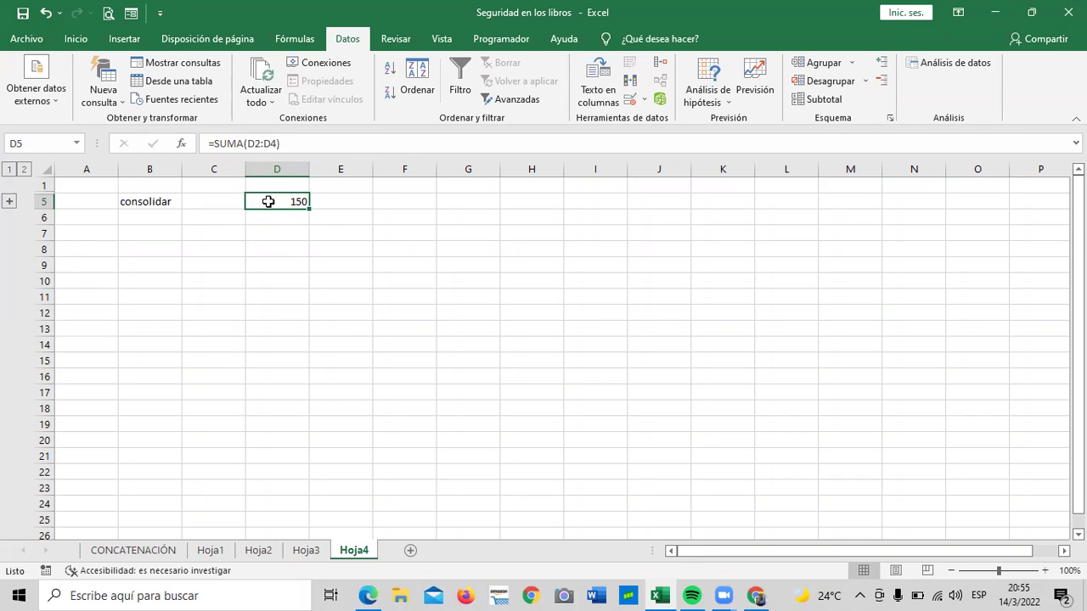
{"action": "left_click", "coordinate": [313, 296]}
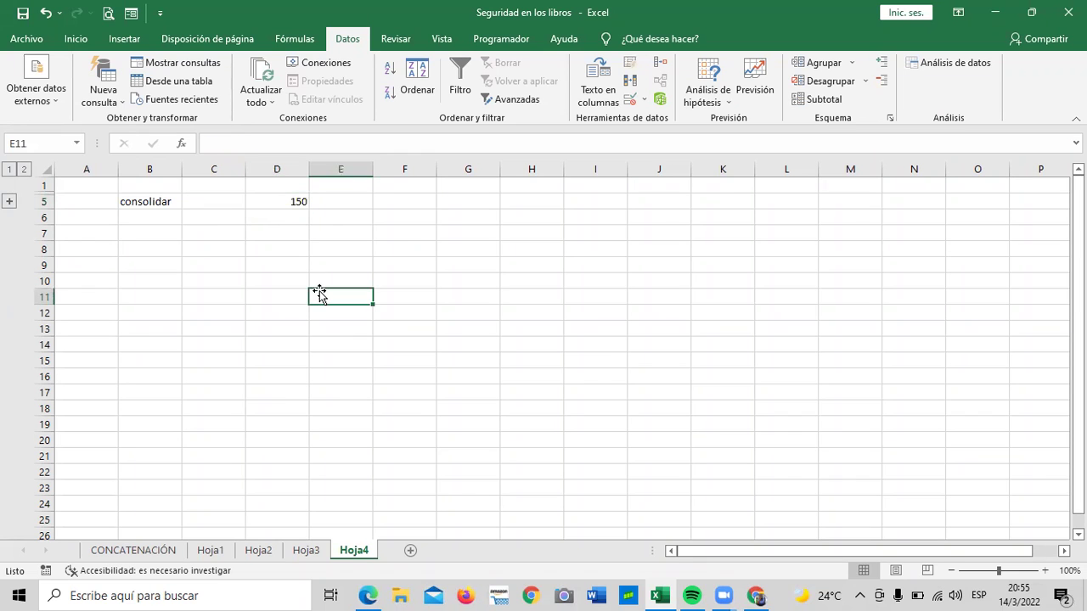
{"action": "left_click", "coordinate": [312, 552]}
{"action": "left_click", "coordinate": [253, 551]}
{"action": "left_click", "coordinate": [211, 551]}
{"action": "left_click", "coordinate": [158, 552]}
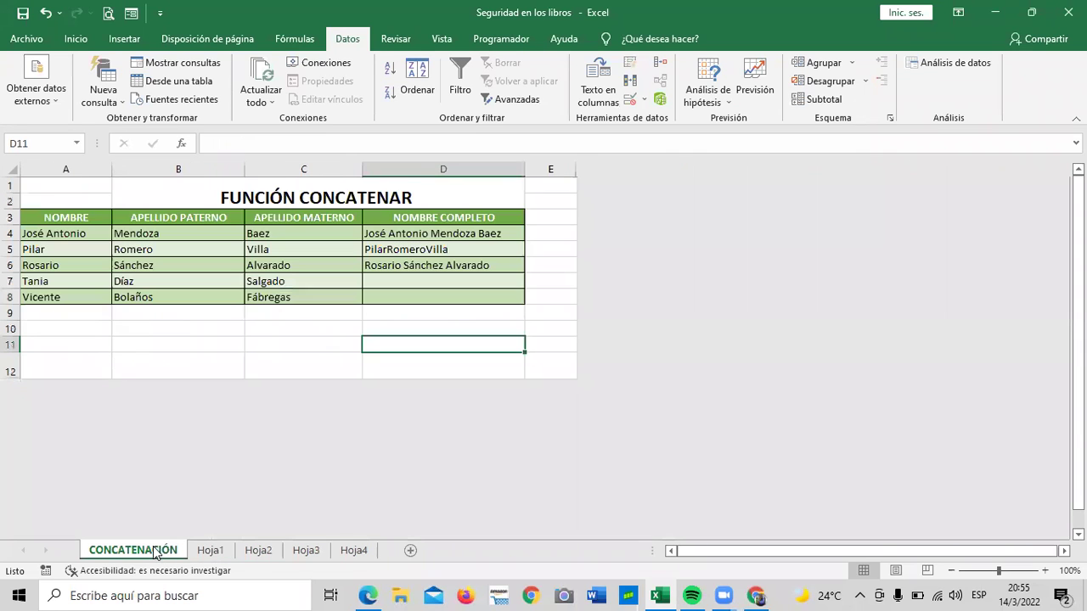
{"action": "left_click", "coordinate": [306, 340]}
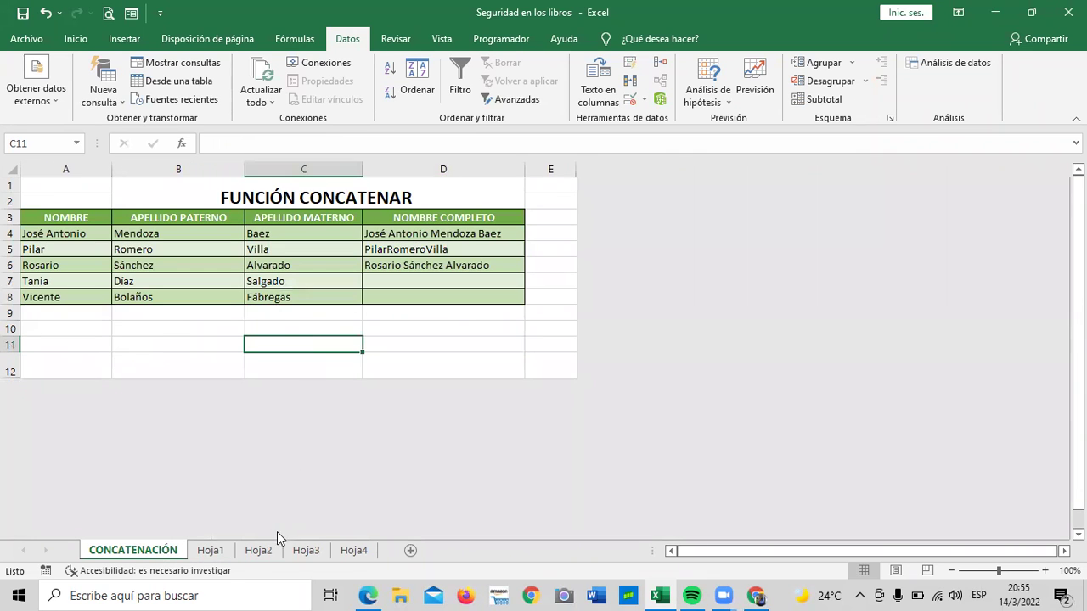
{"action": "left_click", "coordinate": [211, 554]}
{"action": "left_click", "coordinate": [258, 551]}
{"action": "left_click", "coordinate": [305, 551]}
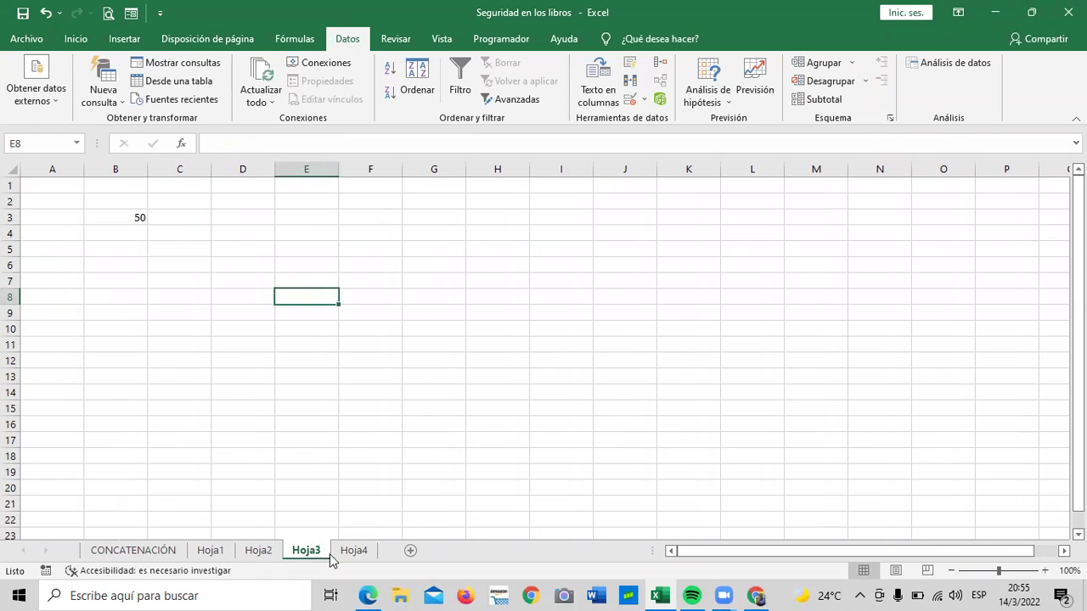
{"action": "left_click", "coordinate": [355, 553]}
{"action": "left_click", "coordinate": [213, 359]}
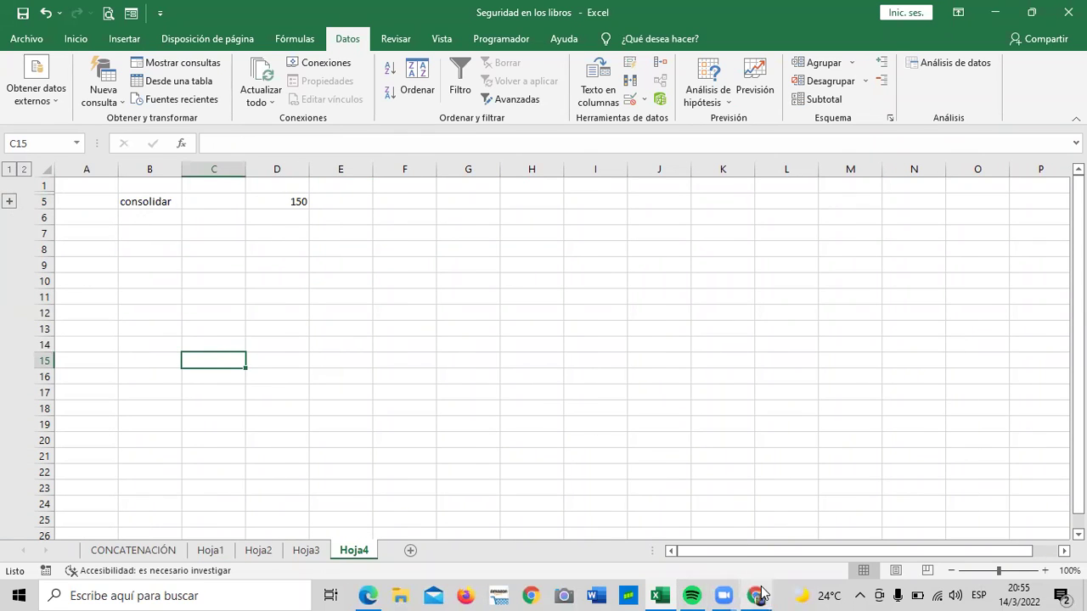
Load lesson 3.10 Consolidar Datos in Chrome and scroll down to its video
{"action": "mouse_move", "coordinate": [759, 595]}
{"action": "left_click", "coordinate": [739, 543]}
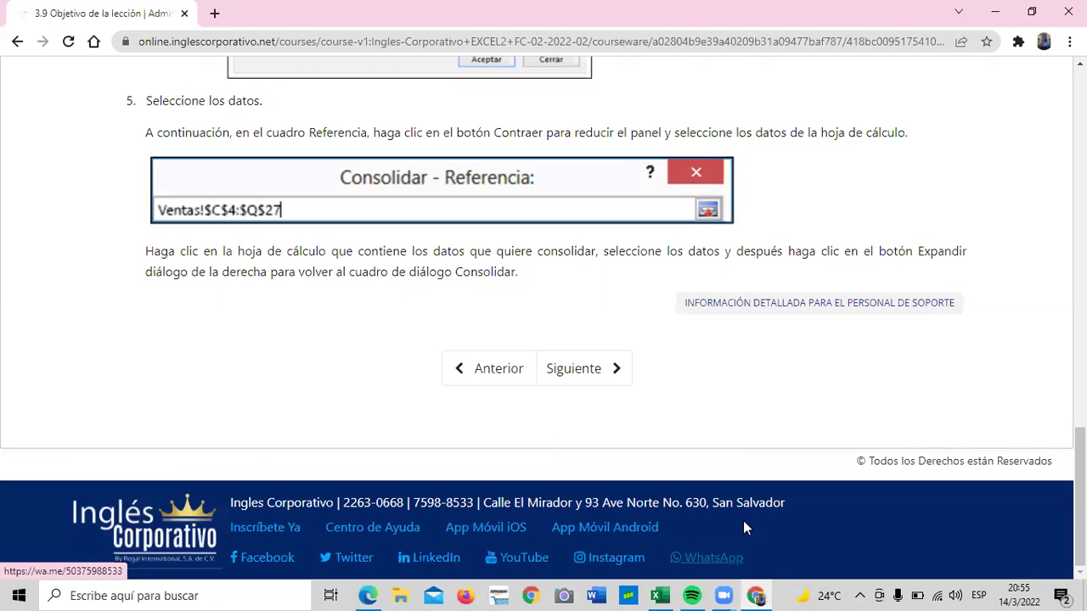
{"action": "left_click", "coordinate": [578, 368]}
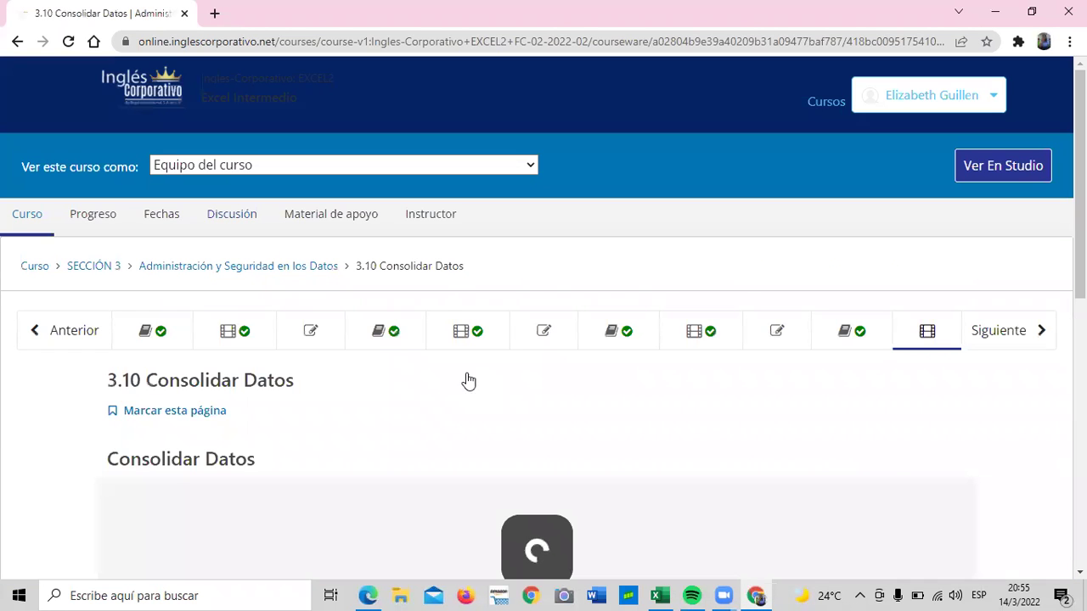
{"action": "scroll", "coordinate": [577, 381], "scroll_direction": "down", "scroll_amount": 4}
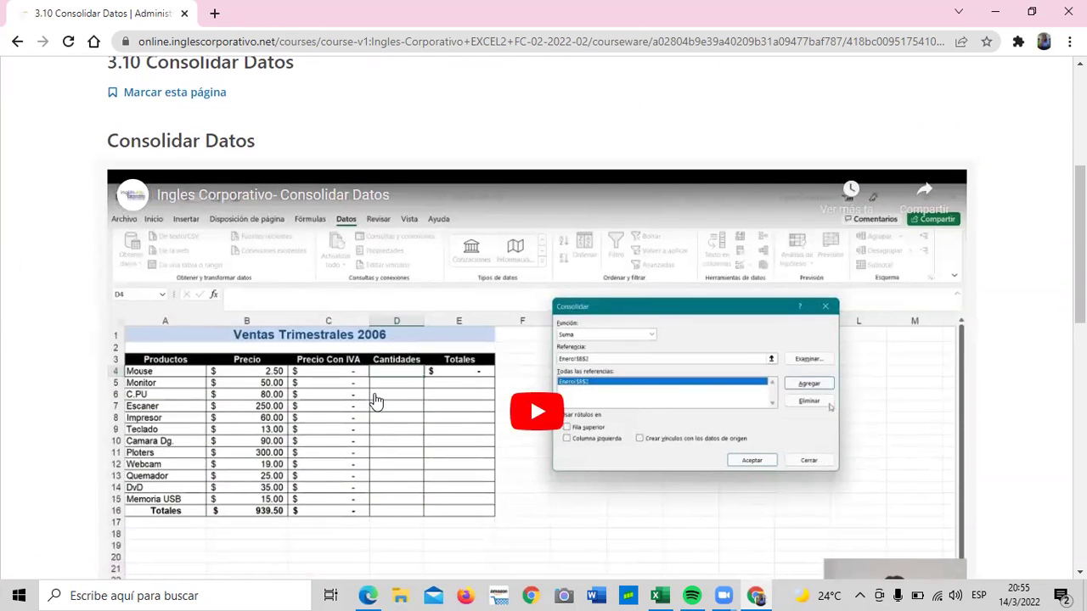
{"action": "scroll", "coordinate": [398, 475], "scroll_direction": "down", "scroll_amount": 1}
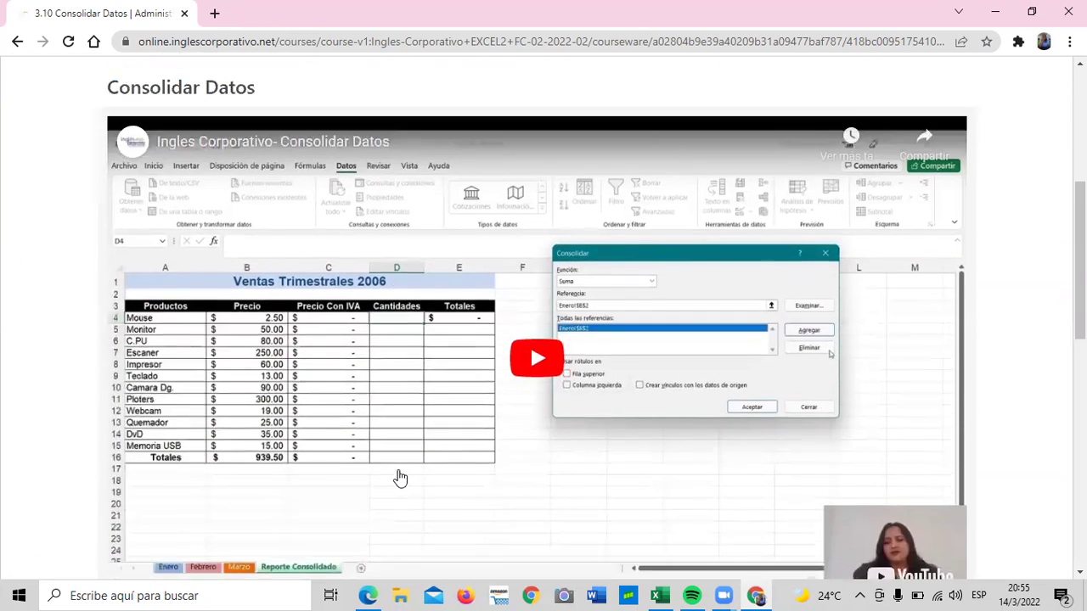
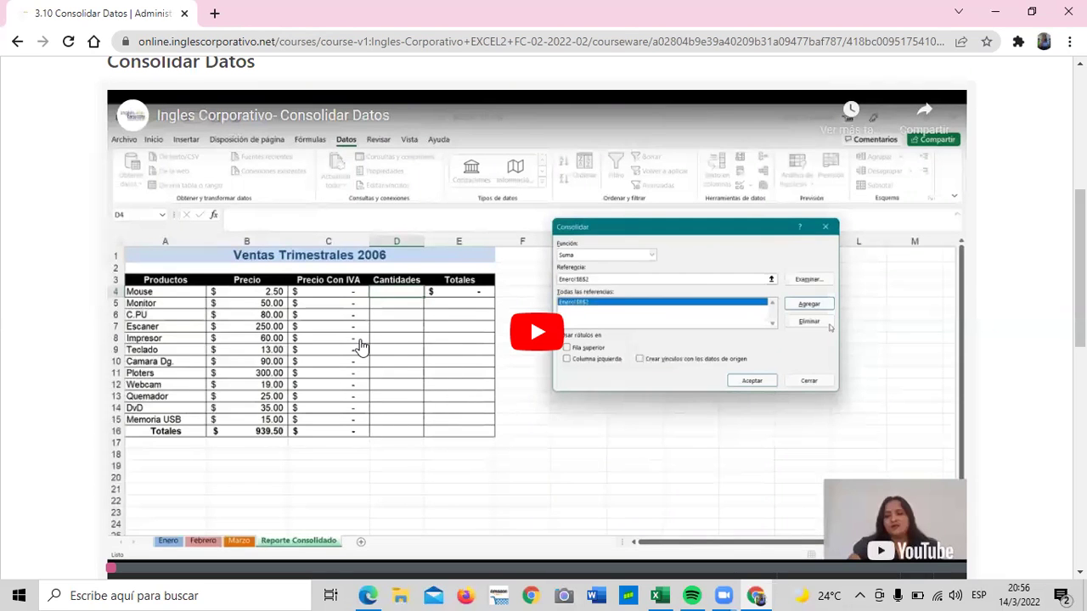
Download the 'Consolidar Datos' Excel practice file from lesson 3.10's page
{"action": "scroll", "coordinate": [360, 346], "scroll_direction": "down", "scroll_amount": 3}
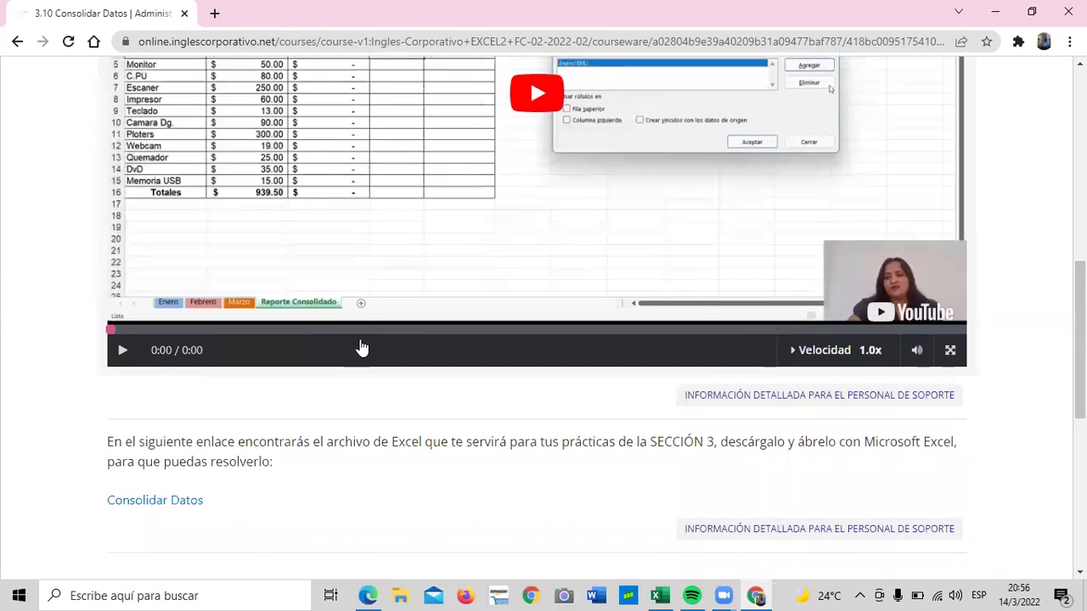
{"action": "left_click", "coordinate": [161, 506]}
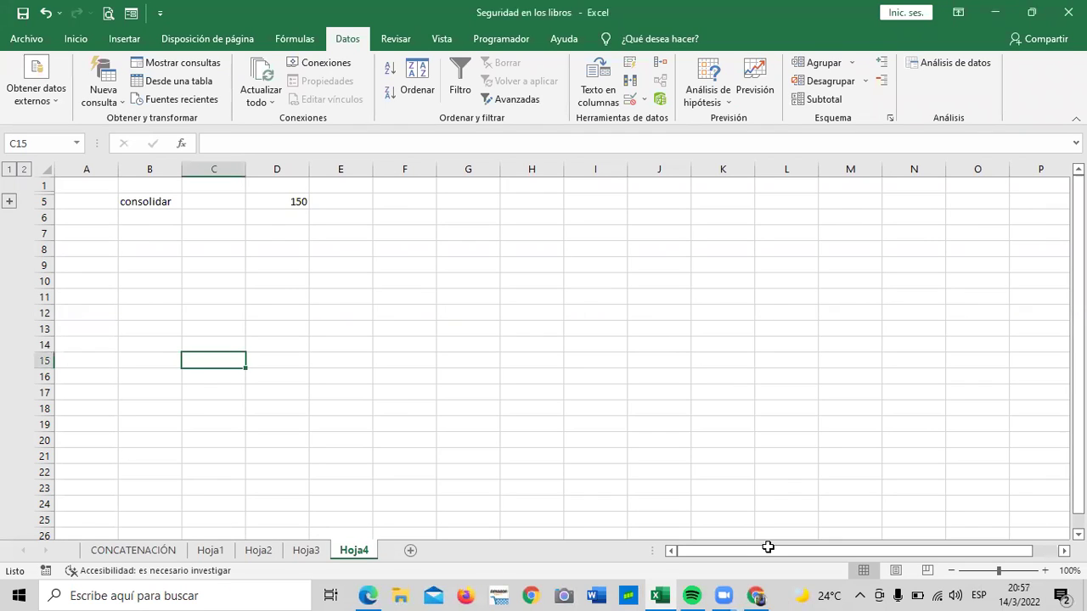
Enable editing on the downloaded workbook and dismiss the Office licence warning
{"action": "mouse_move", "coordinate": [659, 598]}
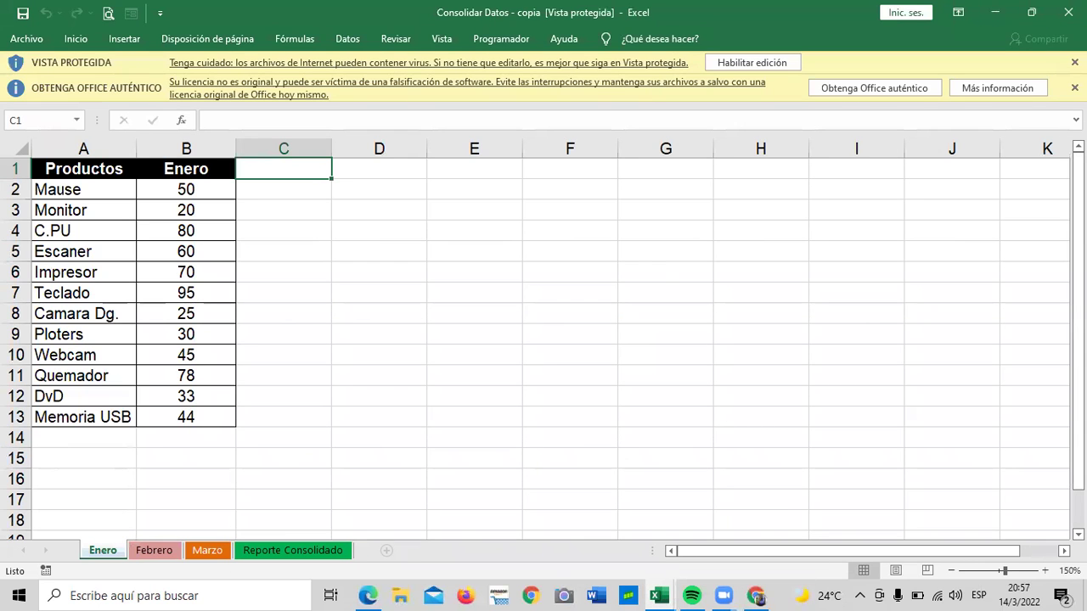
{"action": "left_click", "coordinate": [751, 62]}
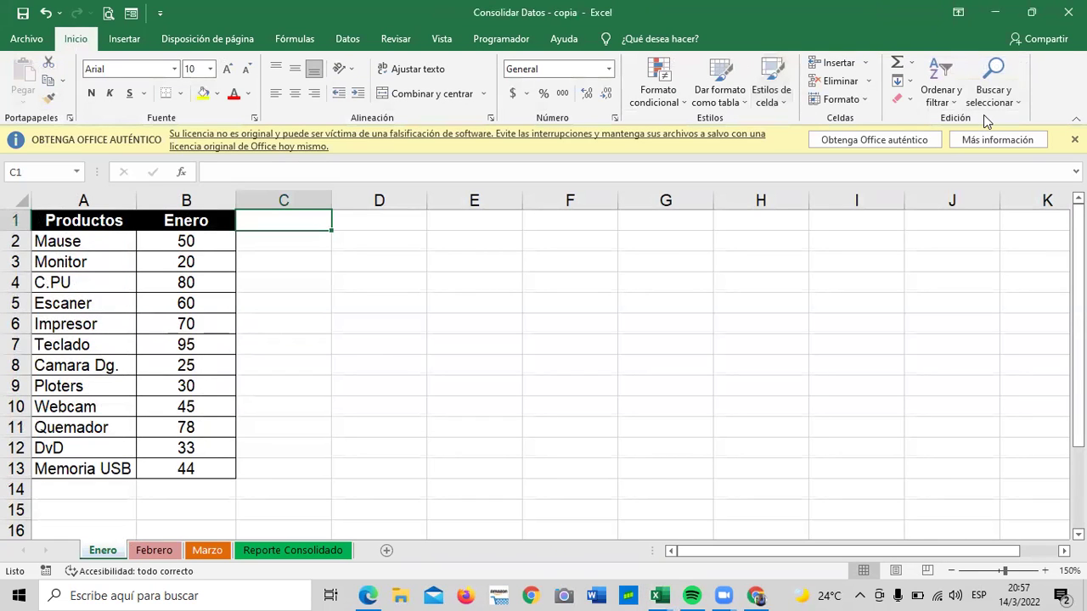
{"action": "left_click", "coordinate": [1075, 139]}
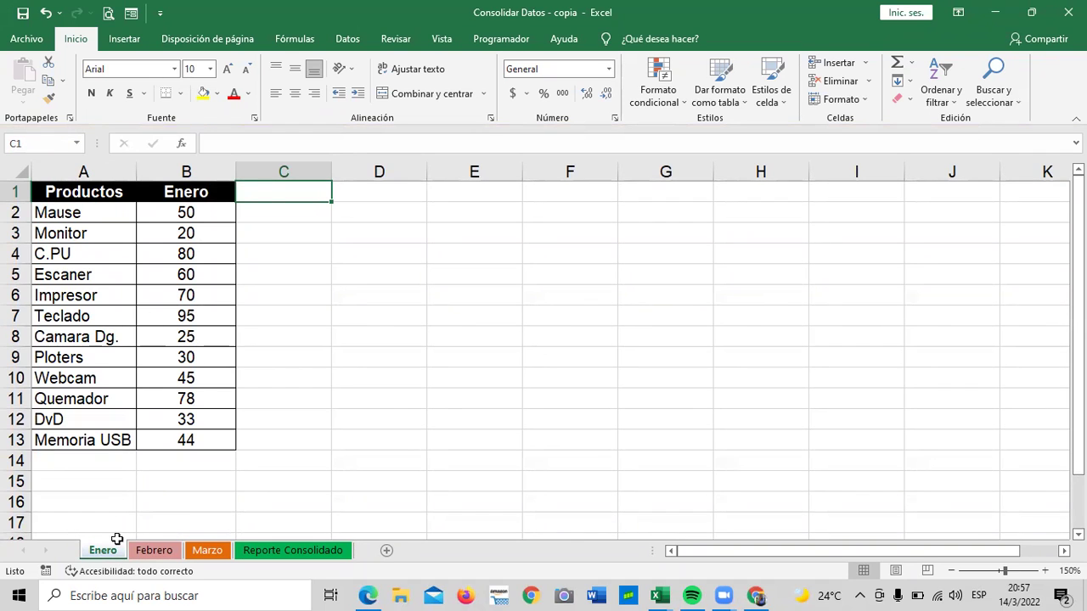
Review the Febrero and Marzo sheets, then switch to the Reporte Consolidado sheet
{"action": "left_click", "coordinate": [151, 549]}
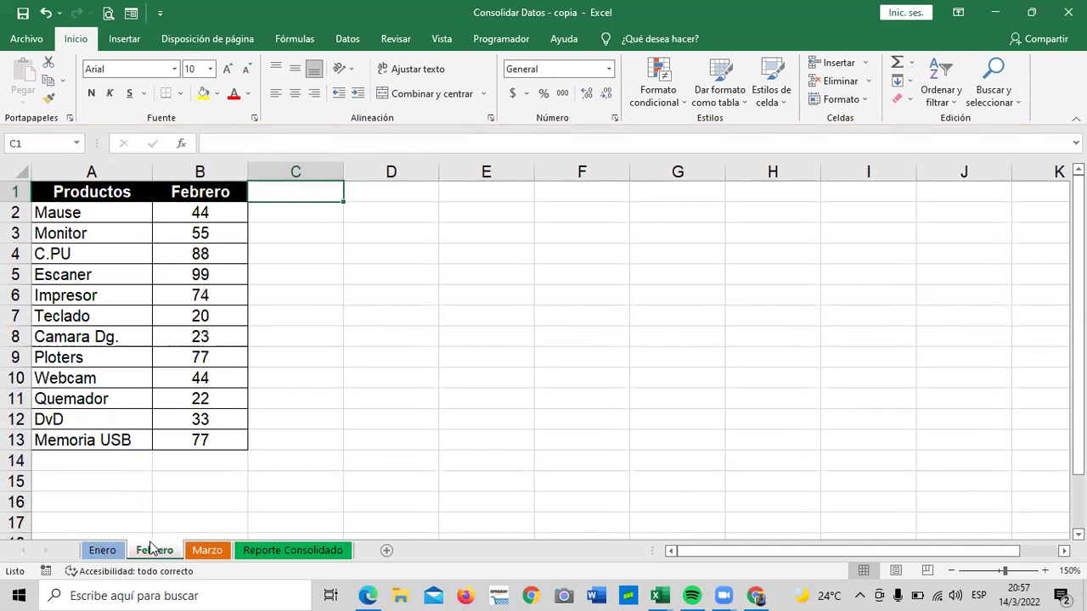
{"action": "left_click", "coordinate": [197, 552]}
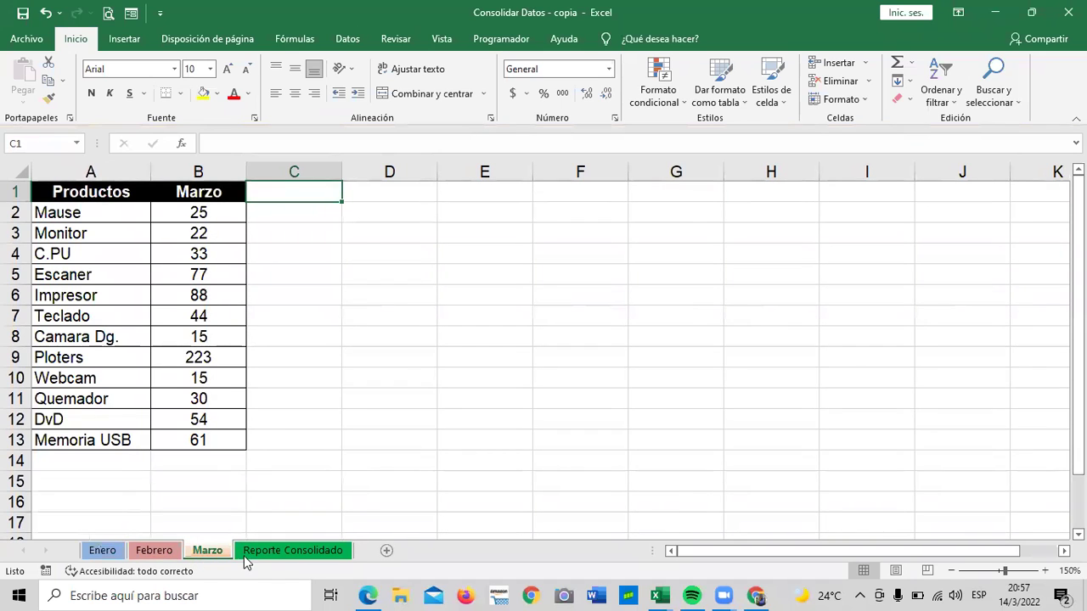
{"action": "left_click", "coordinate": [255, 552]}
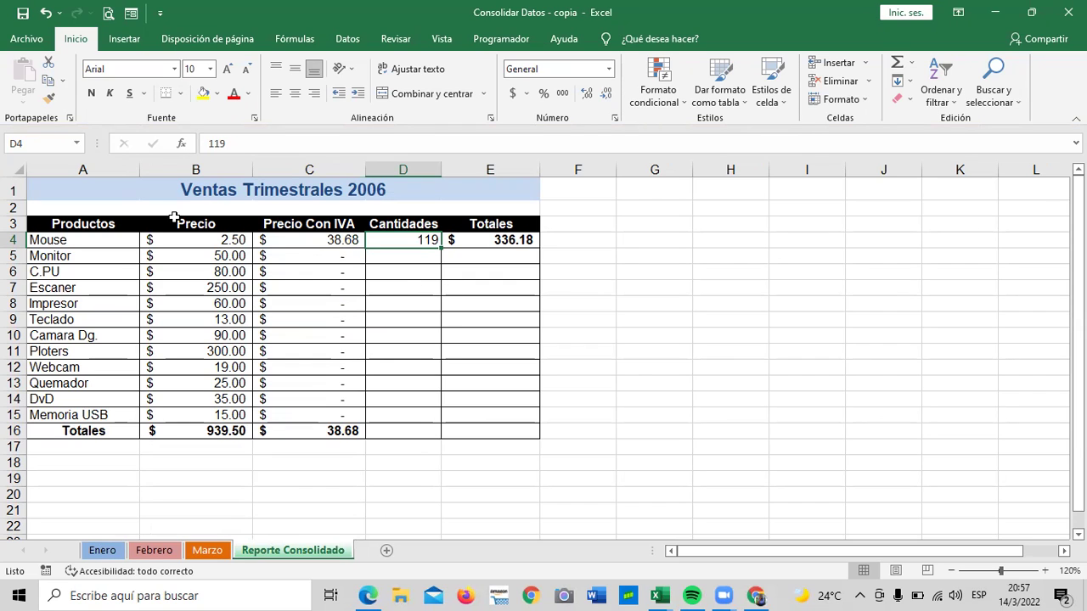
{"action": "left_click", "coordinate": [198, 237]}
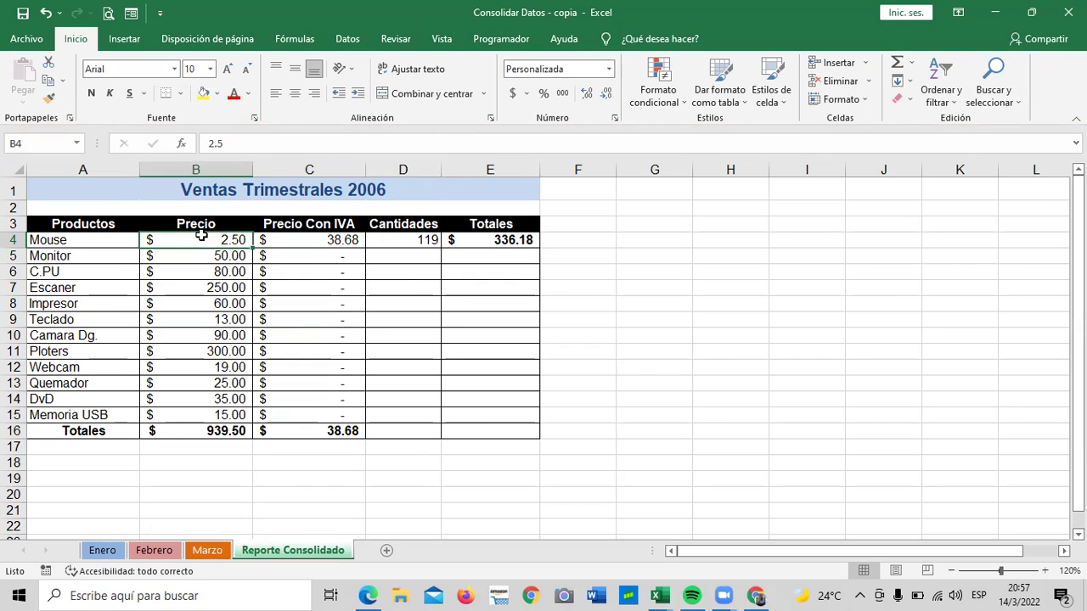
{"action": "left_click", "coordinate": [293, 239]}
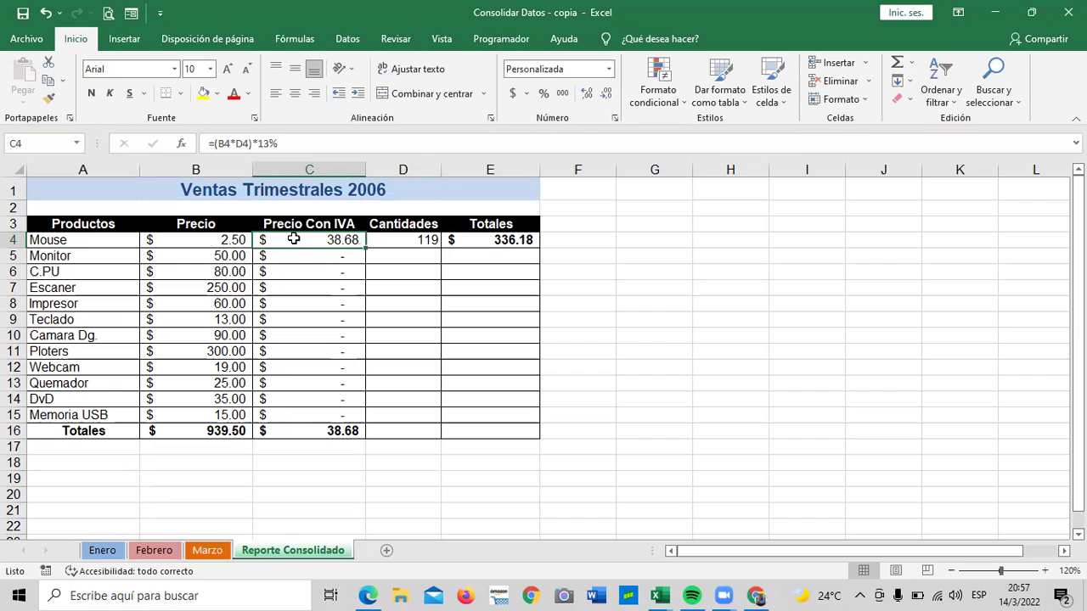
{"action": "left_click", "coordinate": [350, 143]}
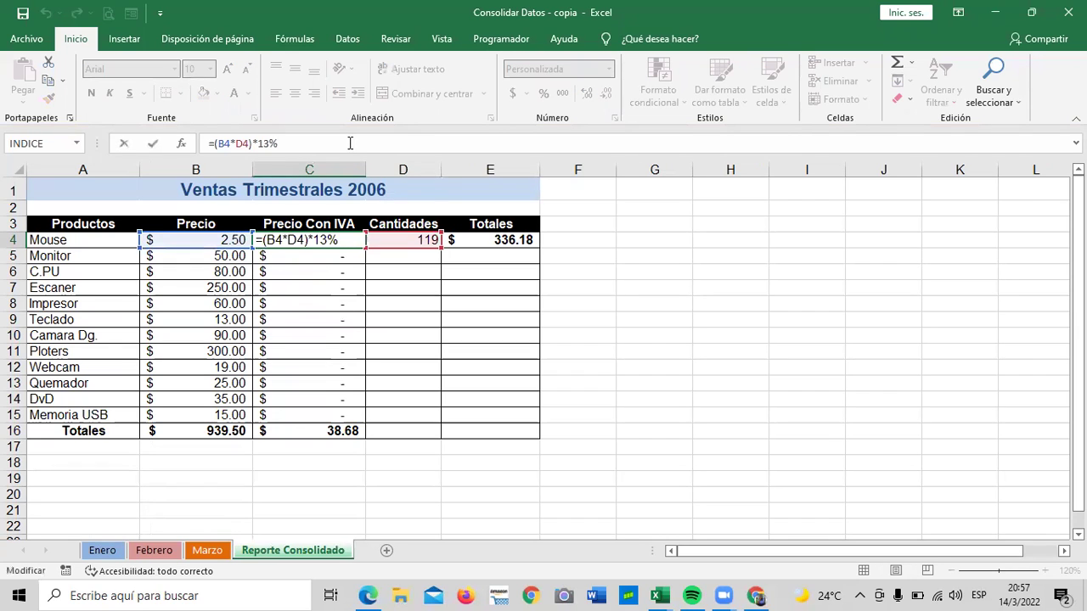
{"action": "key", "text": "Return"}
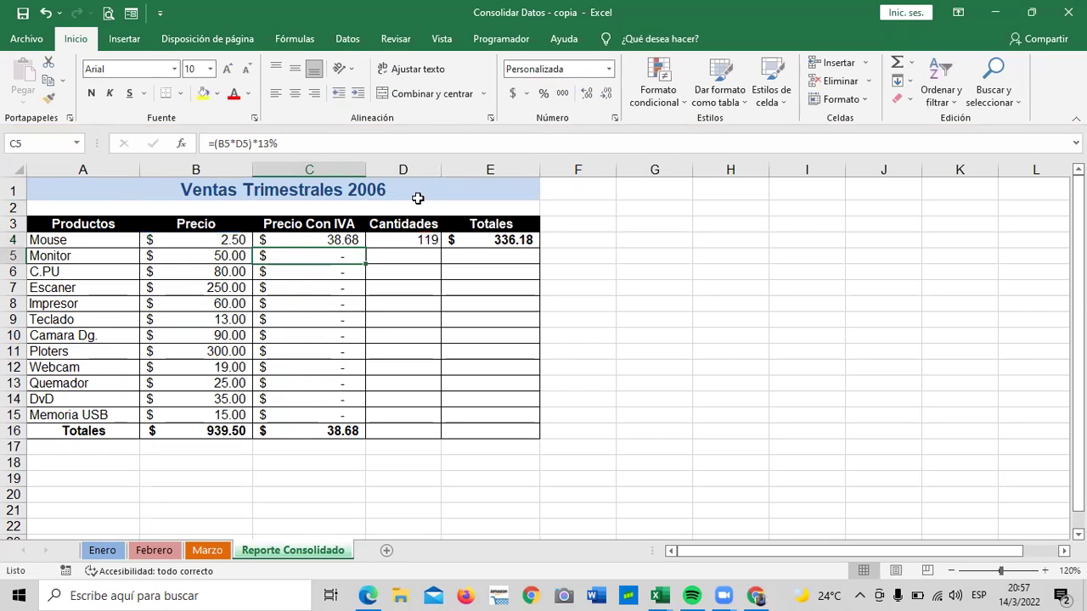
{"action": "left_click", "coordinate": [418, 253]}
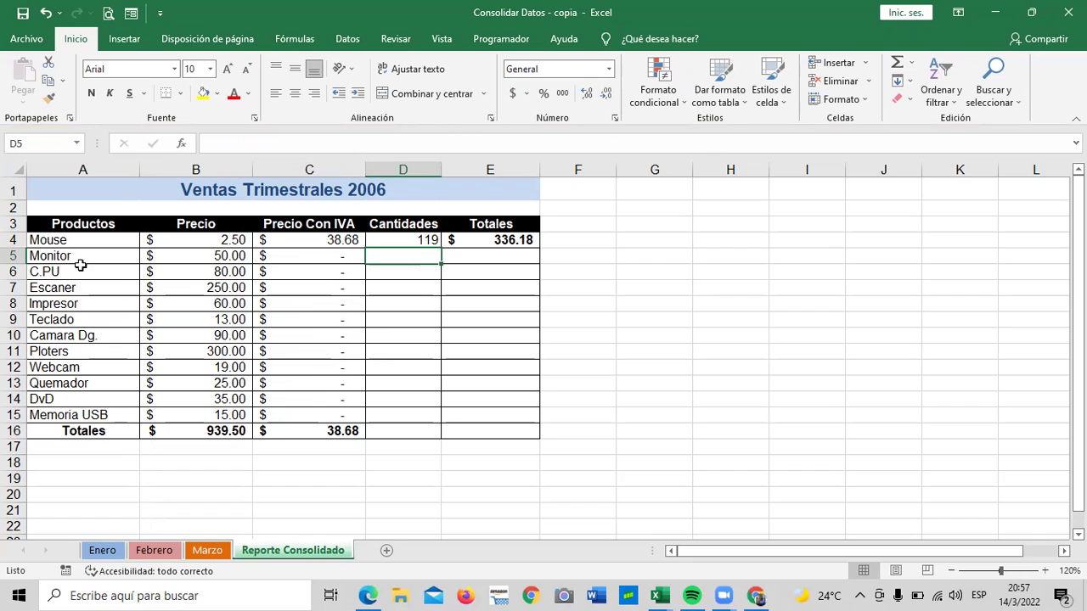
{"action": "left_click", "coordinate": [474, 239]}
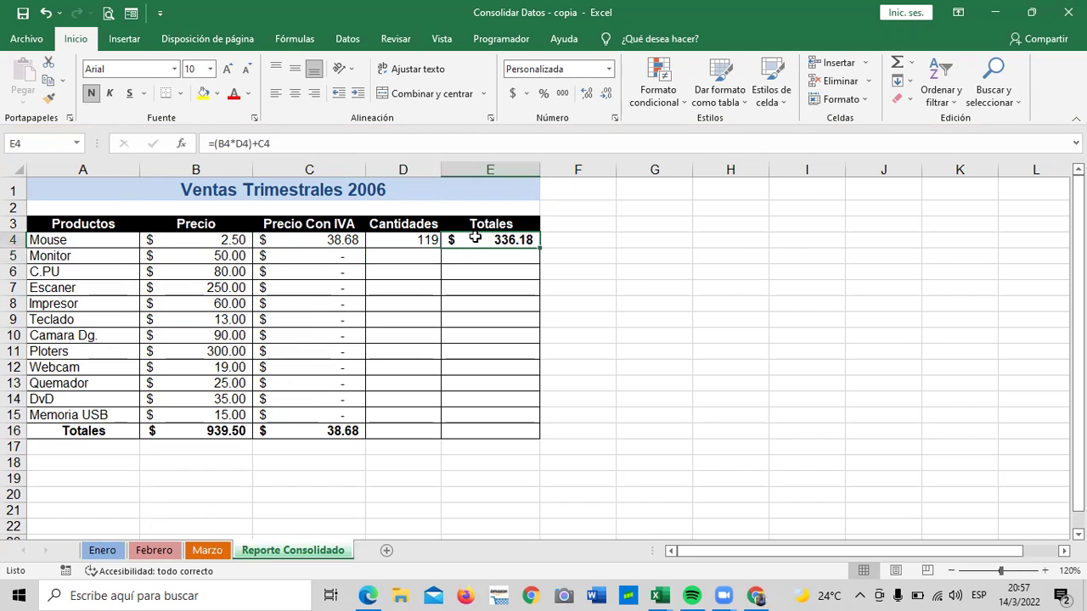
{"action": "left_click", "coordinate": [457, 139]}
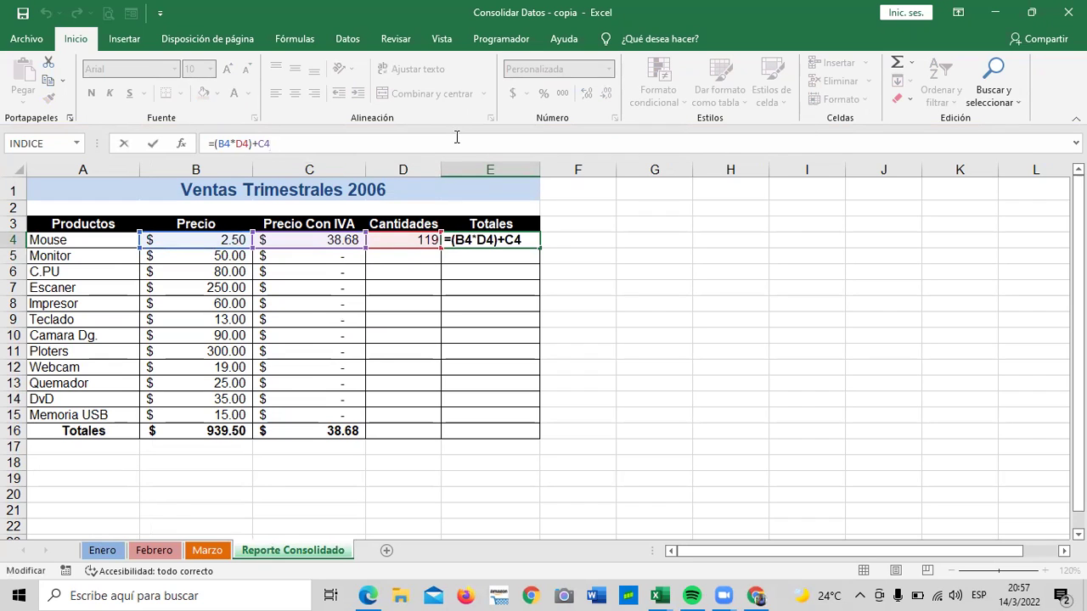
{"action": "key", "text": "Return"}
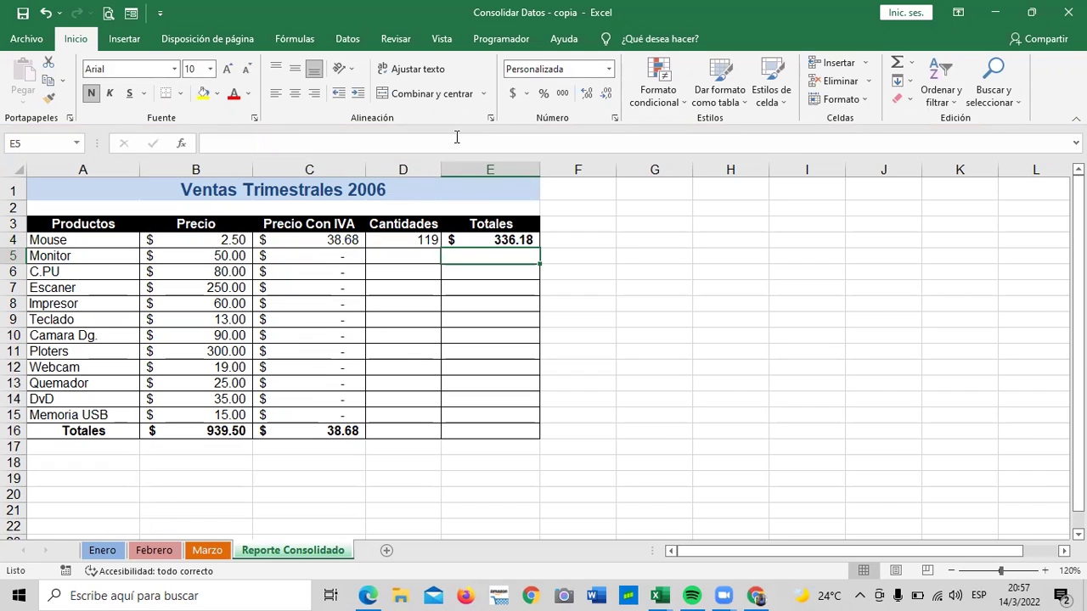
{"action": "left_click", "coordinate": [562, 255]}
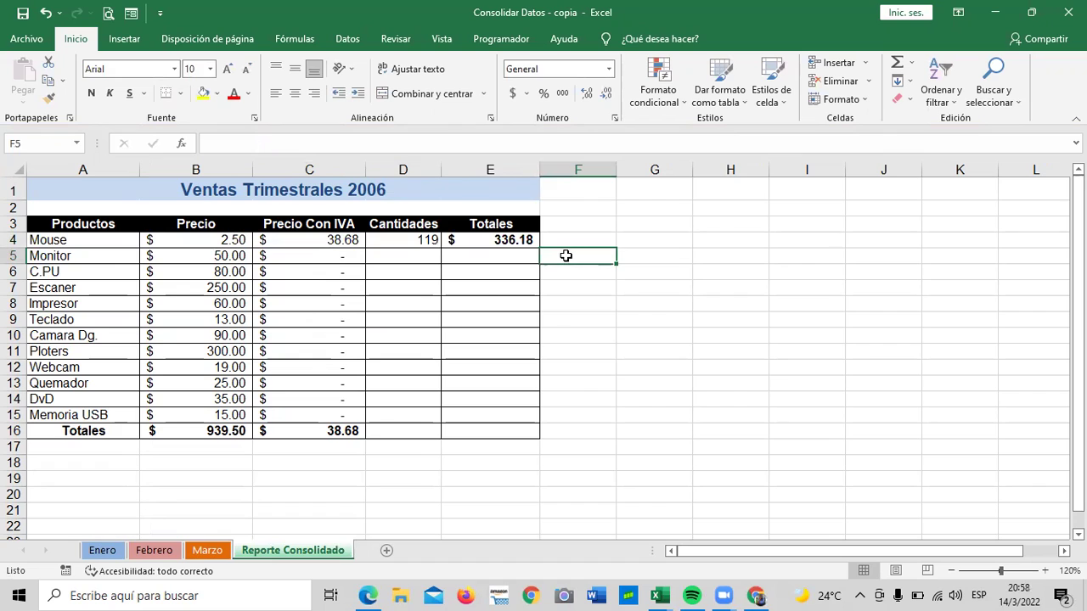
{"action": "left_click", "coordinate": [339, 458]}
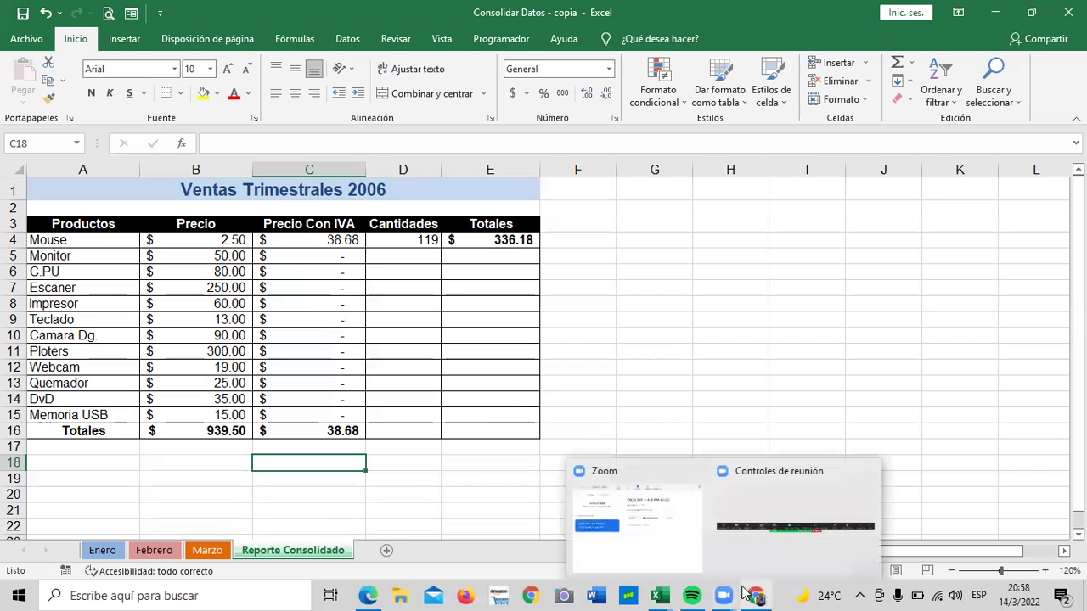
Return to the Chrome lesson 3.10 Consolidar Datos page and scroll back to its top
{"action": "mouse_move", "coordinate": [755, 594]}
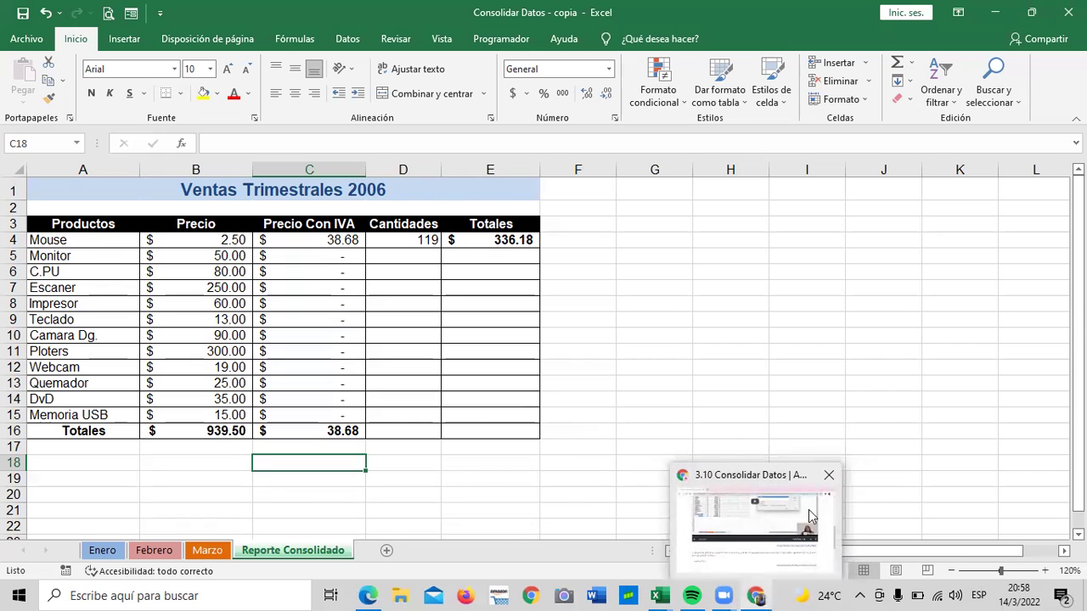
{"action": "left_click", "coordinate": [762, 574]}
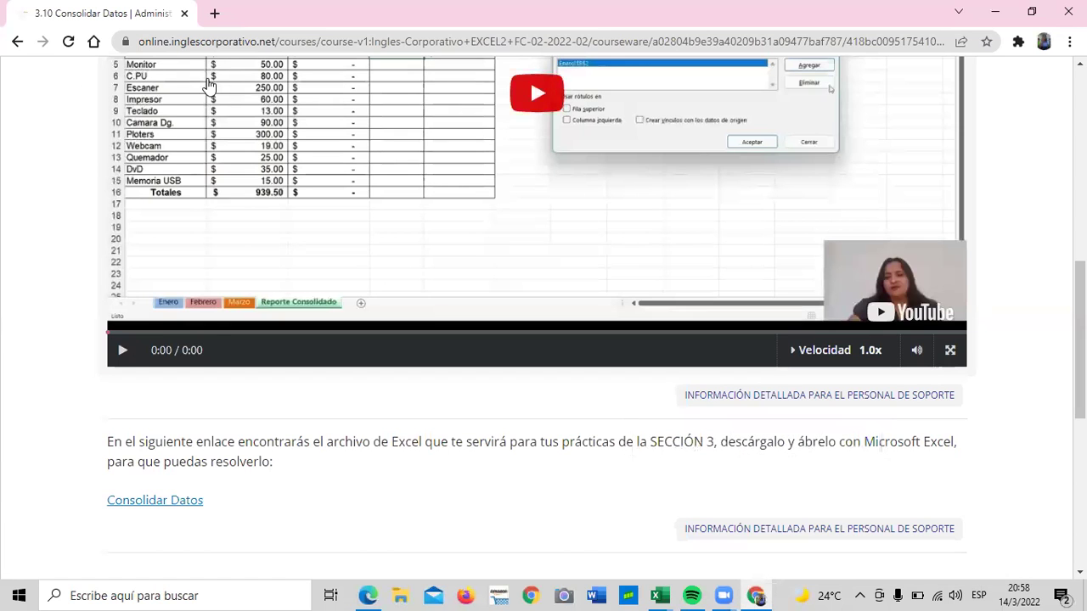
{"action": "scroll", "coordinate": [417, 353], "scroll_direction": "up", "scroll_amount": 4}
{"action": "scroll", "coordinate": [437, 366], "scroll_direction": "up", "scroll_amount": 4}
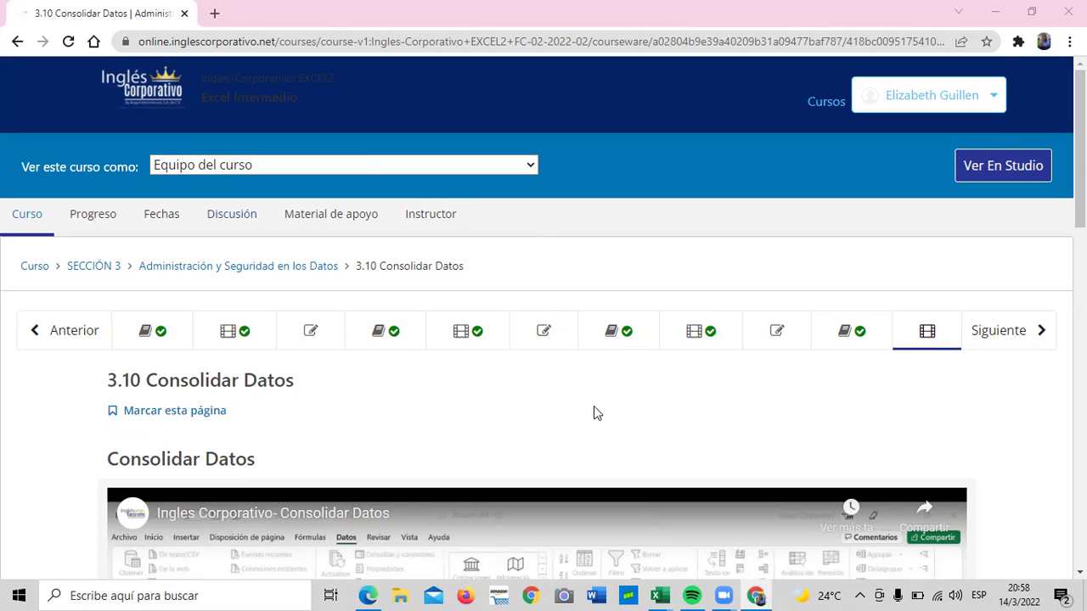
{"action": "scroll", "coordinate": [594, 406], "scroll_direction": "down", "scroll_amount": 2}
{"action": "scroll", "coordinate": [593, 406], "scroll_direction": "down", "scroll_amount": 3}
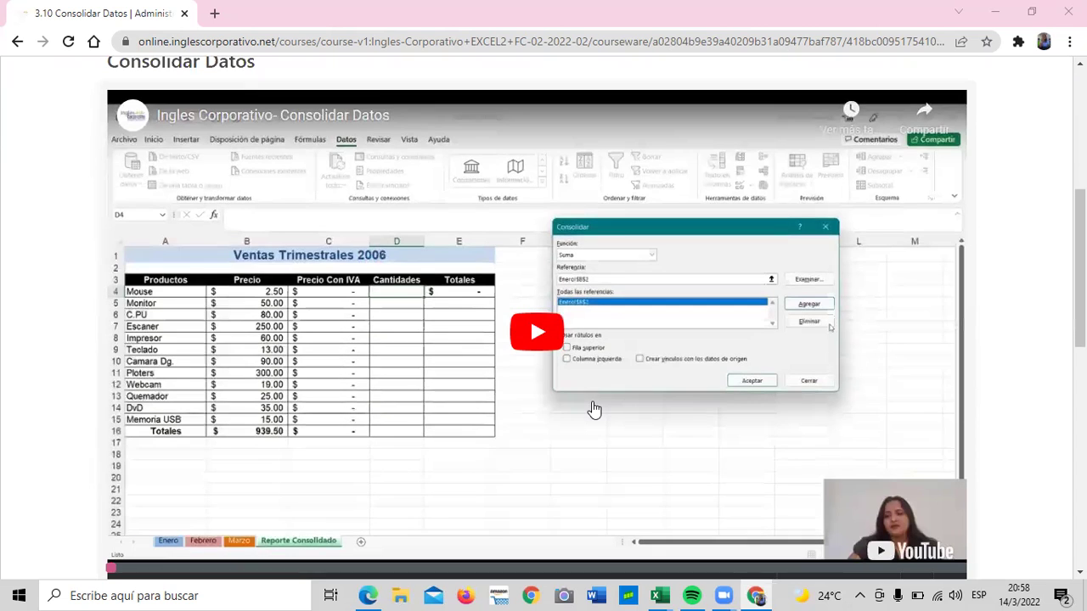
{"action": "scroll", "coordinate": [589, 407], "scroll_direction": "down", "scroll_amount": 3}
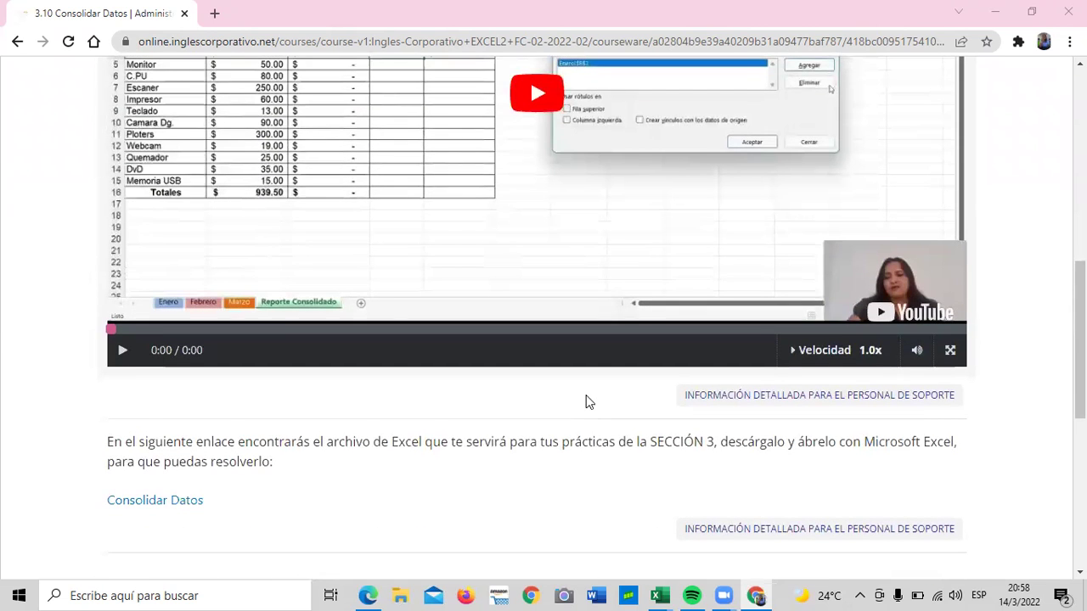
{"action": "scroll", "coordinate": [588, 402], "scroll_direction": "down", "scroll_amount": 2}
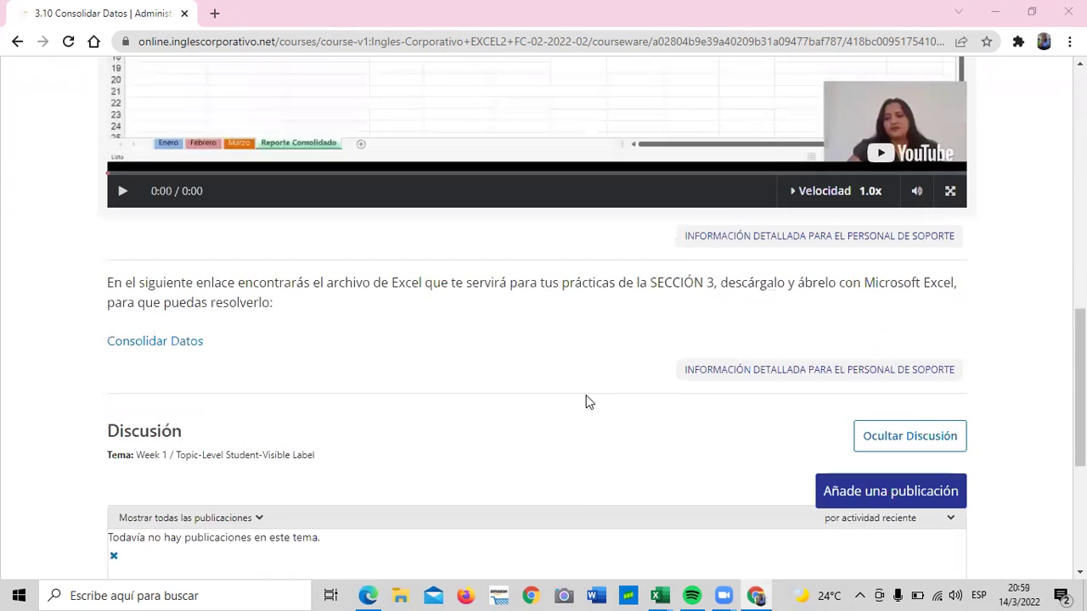
{"action": "scroll", "coordinate": [581, 417], "scroll_direction": "up", "scroll_amount": 4}
{"action": "scroll", "coordinate": [581, 419], "scroll_direction": "up", "scroll_amount": 3}
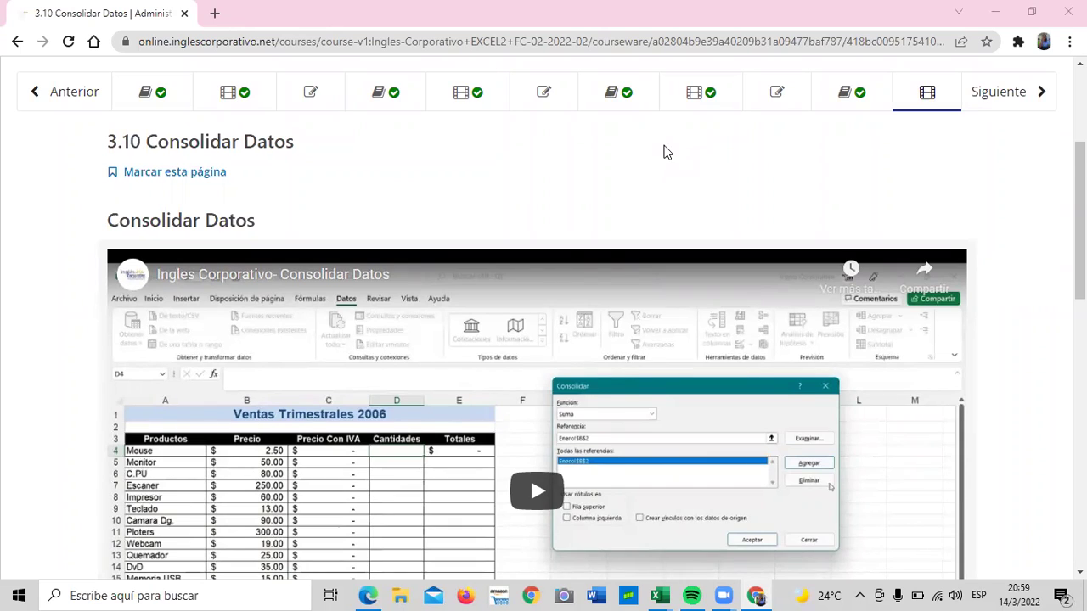
{"action": "scroll", "coordinate": [668, 151], "scroll_direction": "down", "scroll_amount": 2}
{"action": "scroll", "coordinate": [588, 257], "scroll_direction": "down", "scroll_amount": 2}
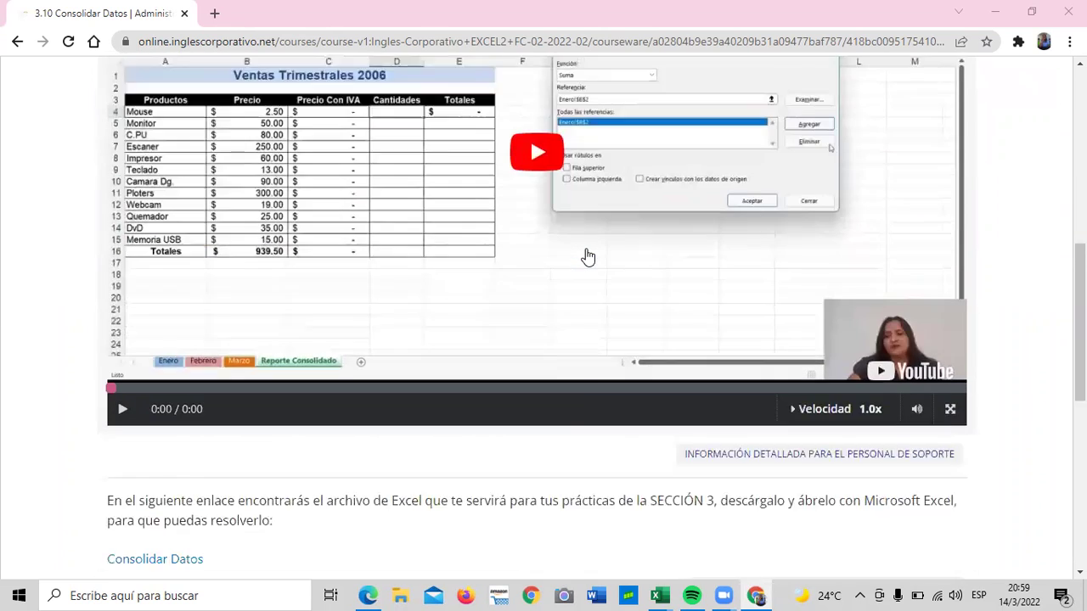
{"action": "scroll", "coordinate": [588, 257], "scroll_direction": "down", "scroll_amount": 1}
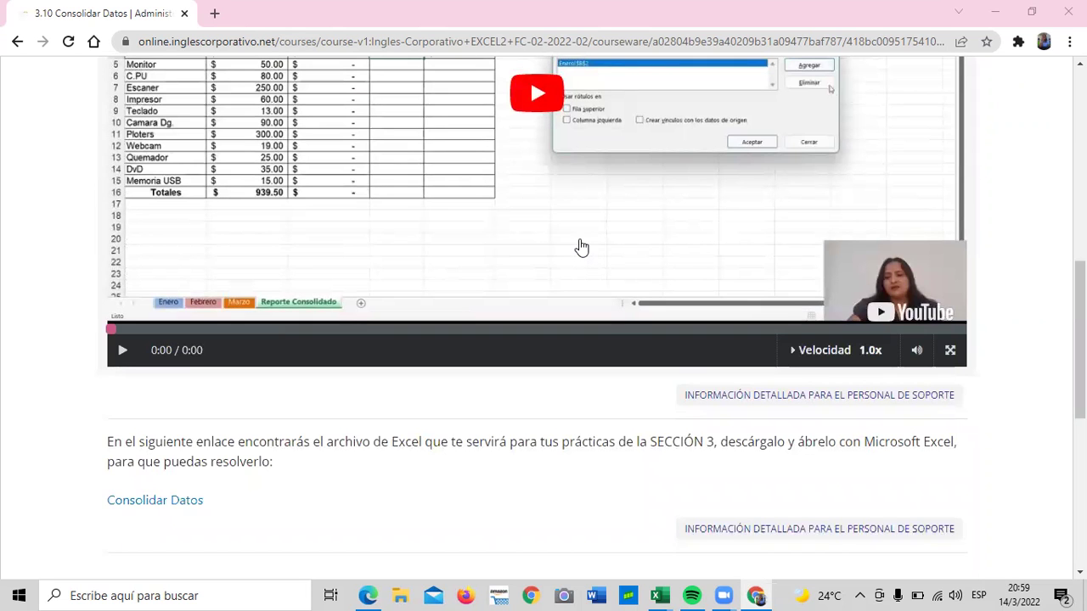
{"action": "scroll", "coordinate": [577, 242], "scroll_direction": "down", "scroll_amount": 2}
{"action": "scroll", "coordinate": [512, 328], "scroll_direction": "down", "scroll_amount": 4}
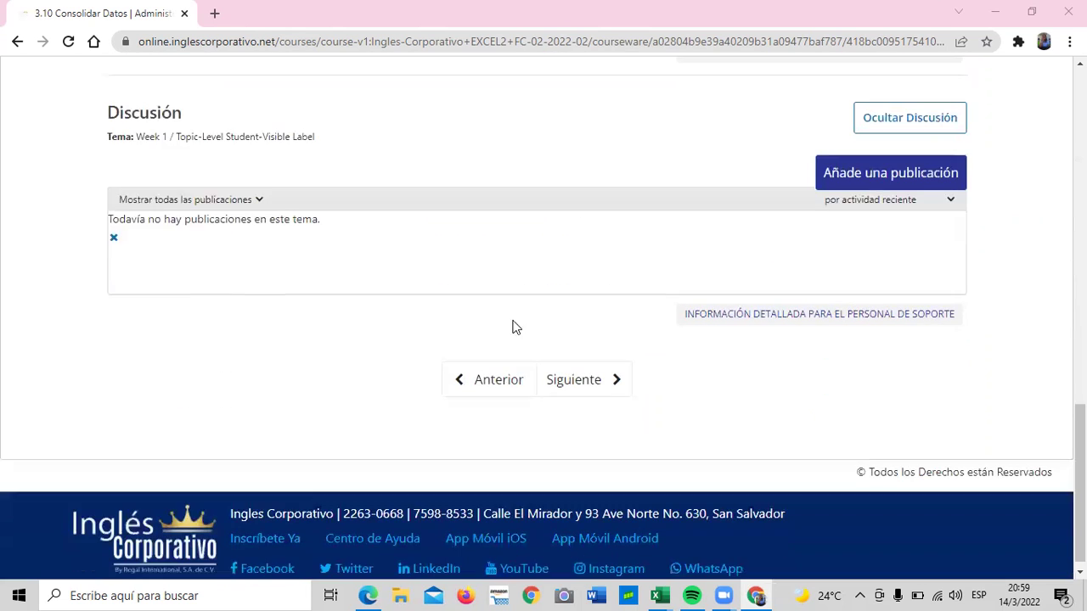
{"action": "scroll", "coordinate": [502, 289], "scroll_direction": "up", "scroll_amount": 3}
{"action": "scroll", "coordinate": [500, 291], "scroll_direction": "up", "scroll_amount": 3}
{"action": "scroll", "coordinate": [499, 291], "scroll_direction": "up", "scroll_amount": 3}
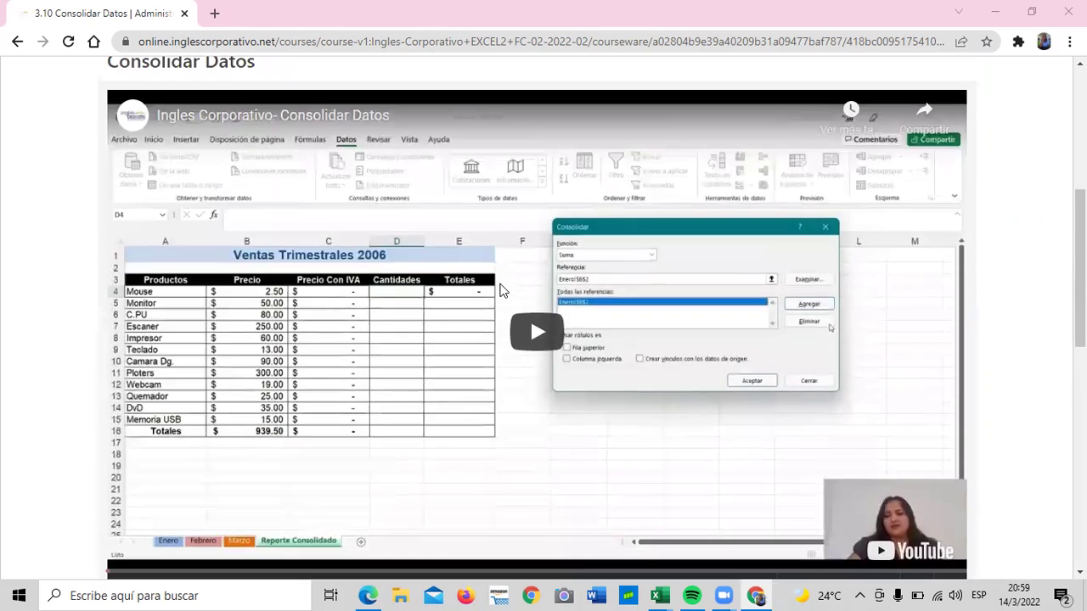
{"action": "scroll", "coordinate": [499, 290], "scroll_direction": "up", "scroll_amount": 1}
{"action": "scroll", "coordinate": [499, 291], "scroll_direction": "up", "scroll_amount": 1}
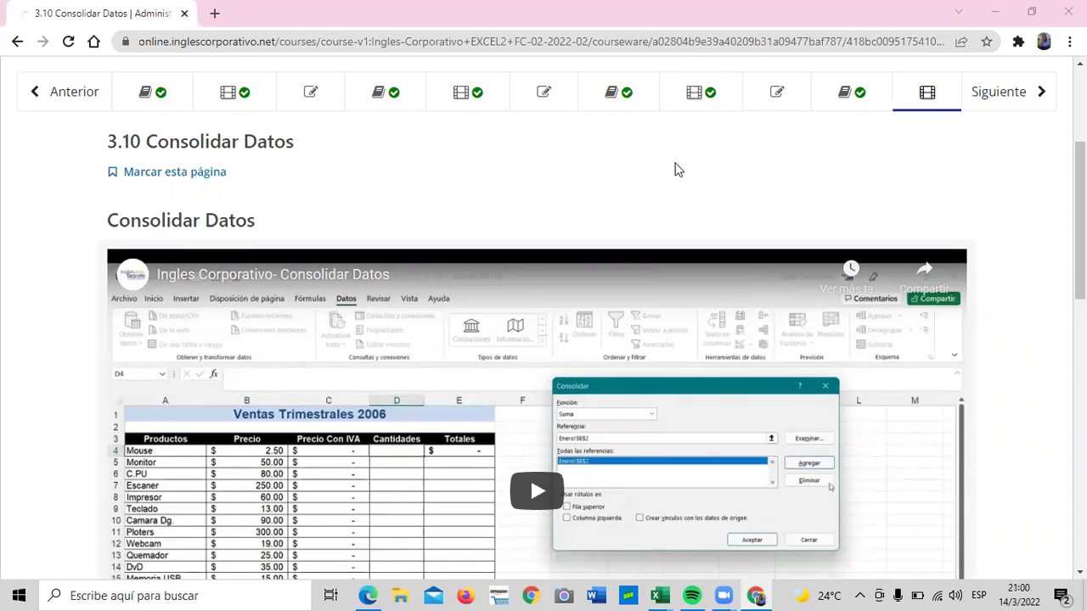
{"action": "scroll", "coordinate": [667, 176], "scroll_direction": "up", "scroll_amount": 2}
{"action": "scroll", "coordinate": [667, 176], "scroll_direction": "up", "scroll_amount": 1}
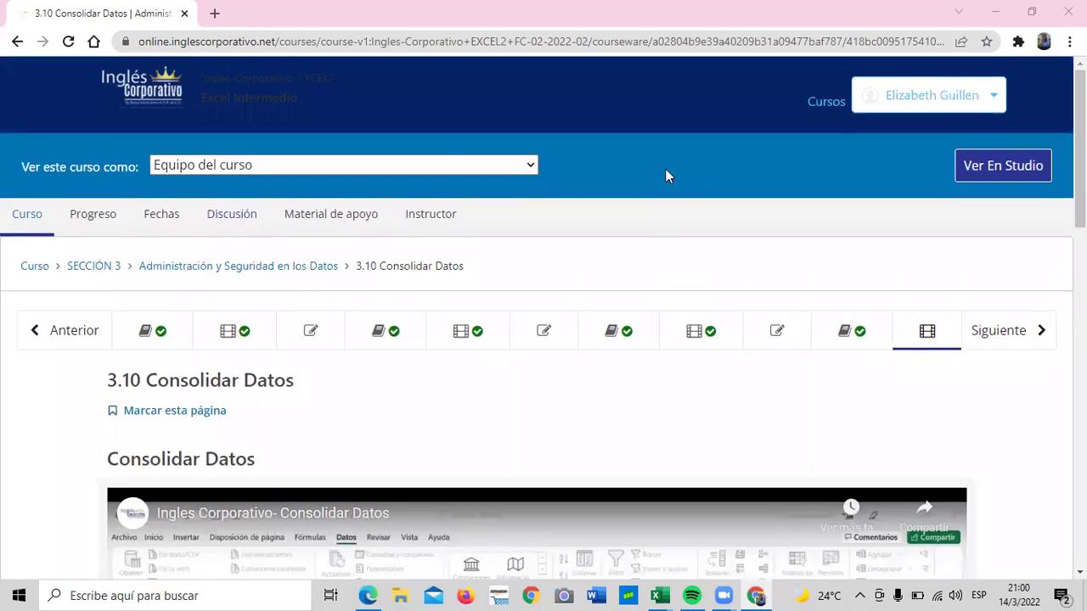
{"action": "scroll", "coordinate": [667, 175], "scroll_direction": "down", "scroll_amount": 1}
{"action": "scroll", "coordinate": [646, 183], "scroll_direction": "down", "scroll_amount": 1}
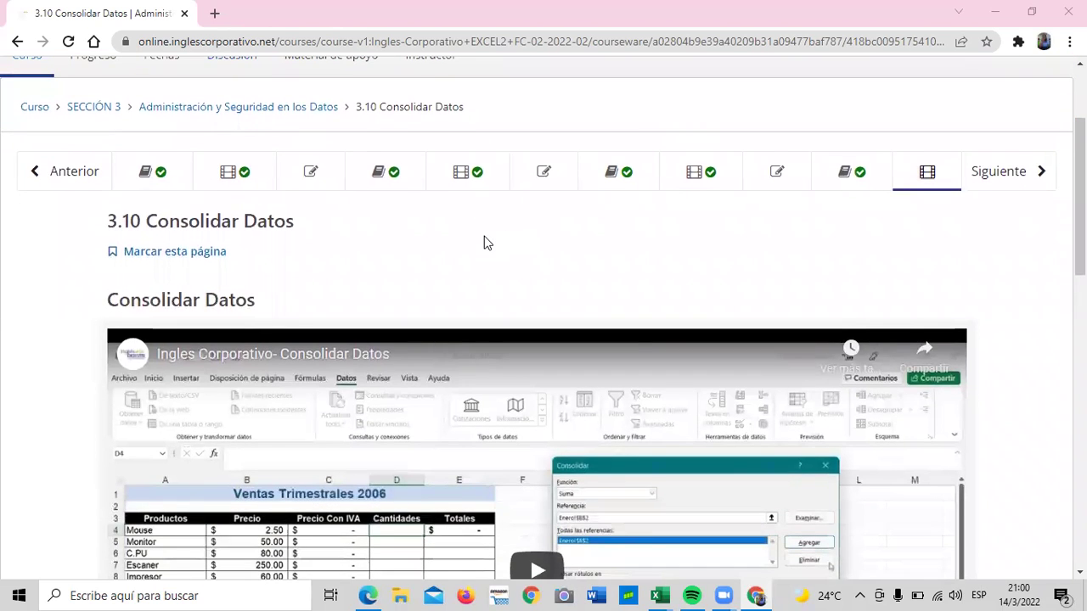
{"action": "scroll", "coordinate": [484, 243], "scroll_direction": "down", "scroll_amount": 1}
{"action": "scroll", "coordinate": [484, 243], "scroll_direction": "down", "scroll_amount": 2}
{"action": "scroll", "coordinate": [480, 242], "scroll_direction": "down", "scroll_amount": 2}
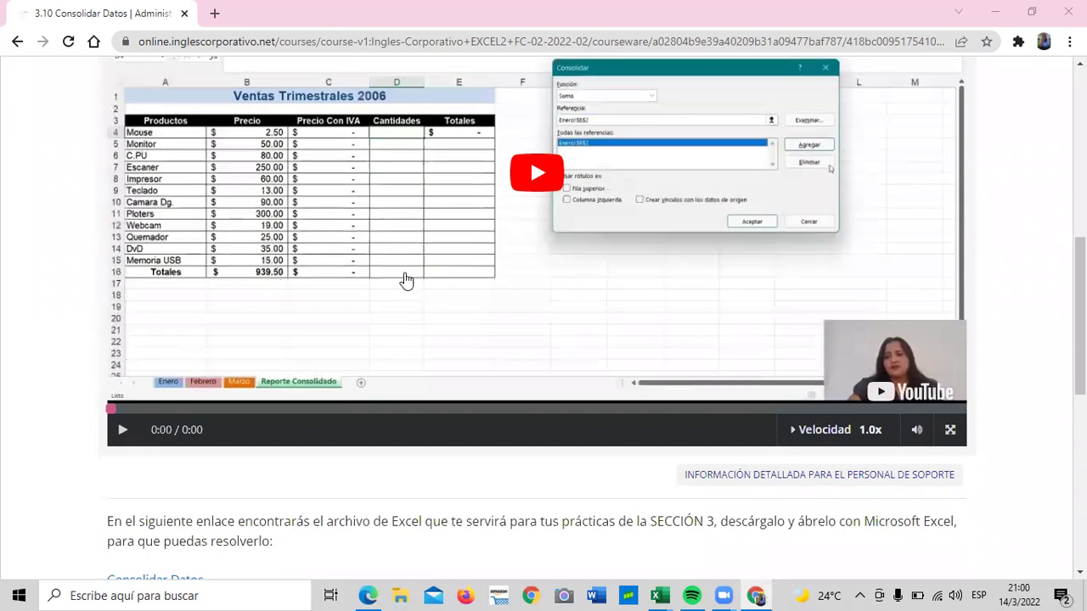
{"action": "scroll", "coordinate": [514, 271], "scroll_direction": "down", "scroll_amount": 2}
{"action": "scroll", "coordinate": [516, 270], "scroll_direction": "down", "scroll_amount": 1}
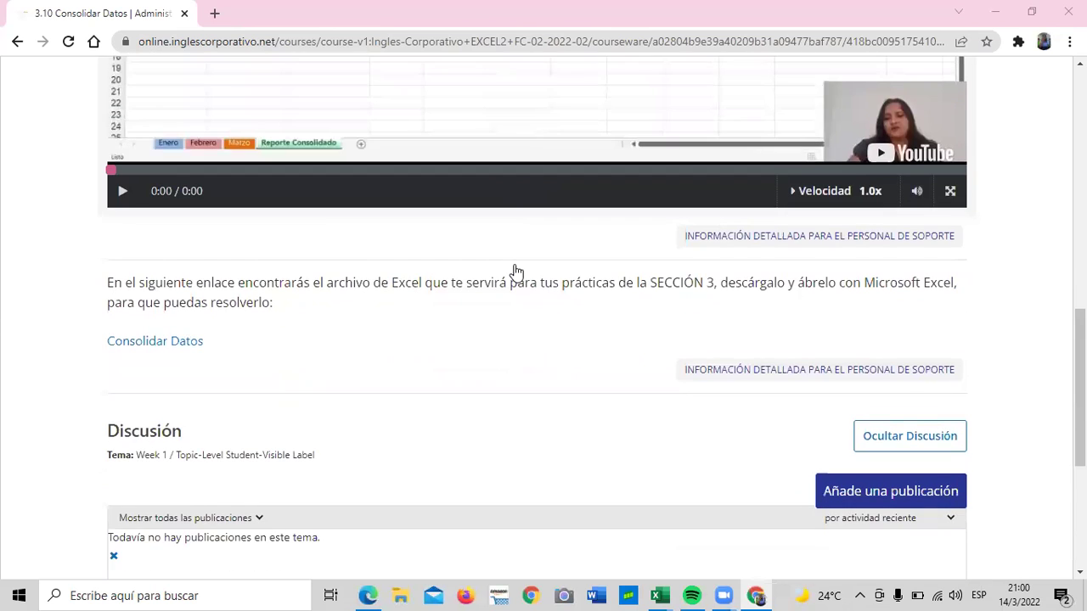
{"action": "scroll", "coordinate": [514, 272], "scroll_direction": "up", "scroll_amount": 2}
{"action": "scroll", "coordinate": [514, 272], "scroll_direction": "up", "scroll_amount": 3}
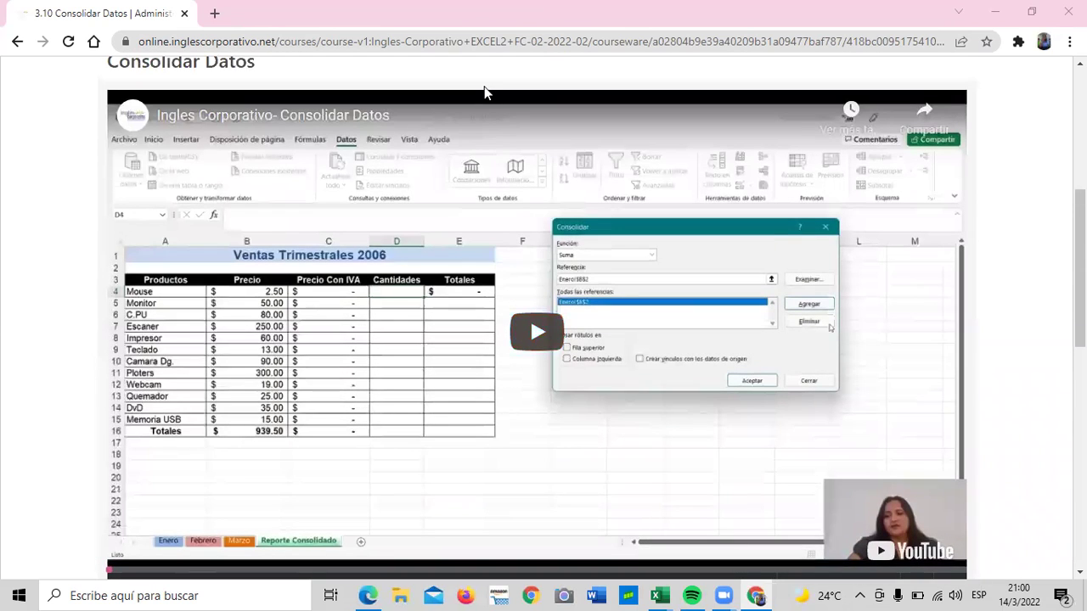